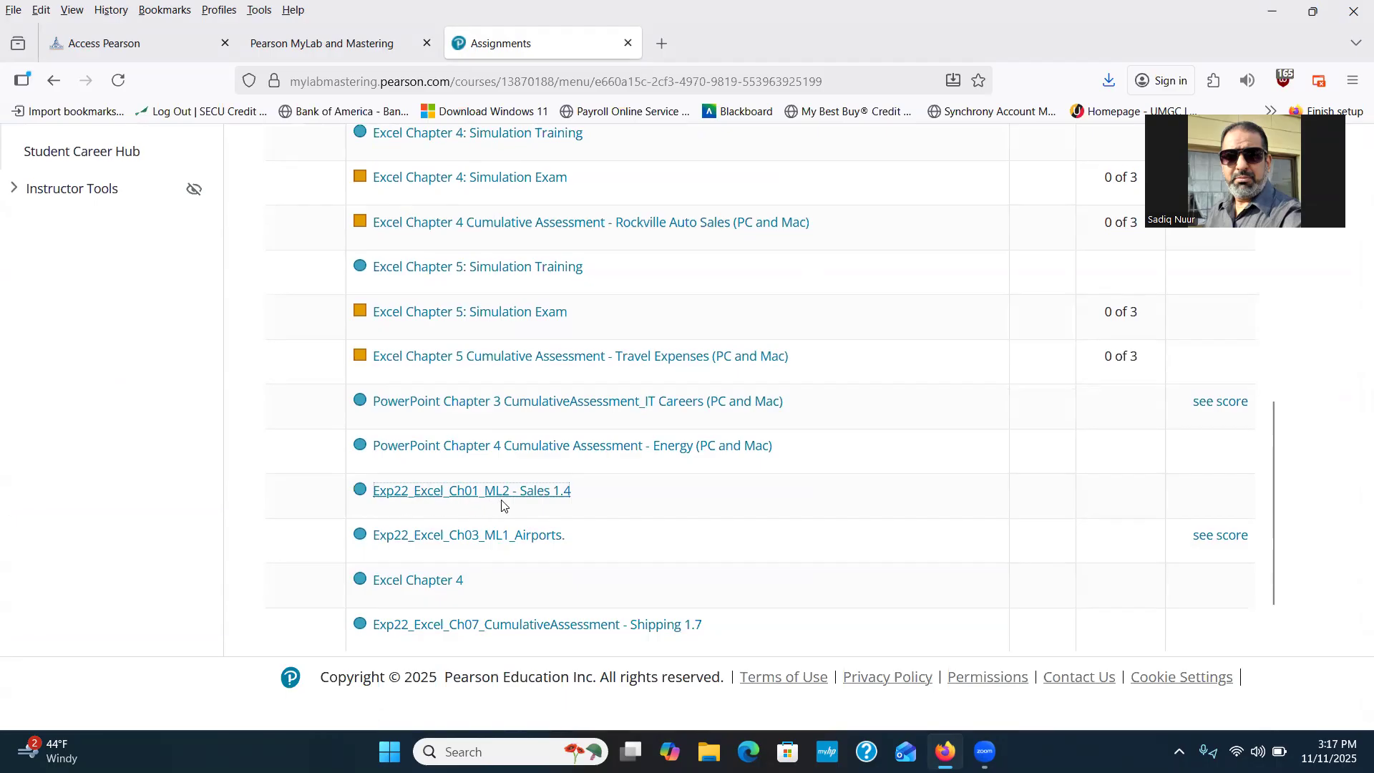
Step: Download all starting files for the Exp22_Excel_Ch01_ML2 - Sales 1.4 assignment, and clear the browser windows off the desktop
{"action": "left_click", "coordinate": [549, 494]}
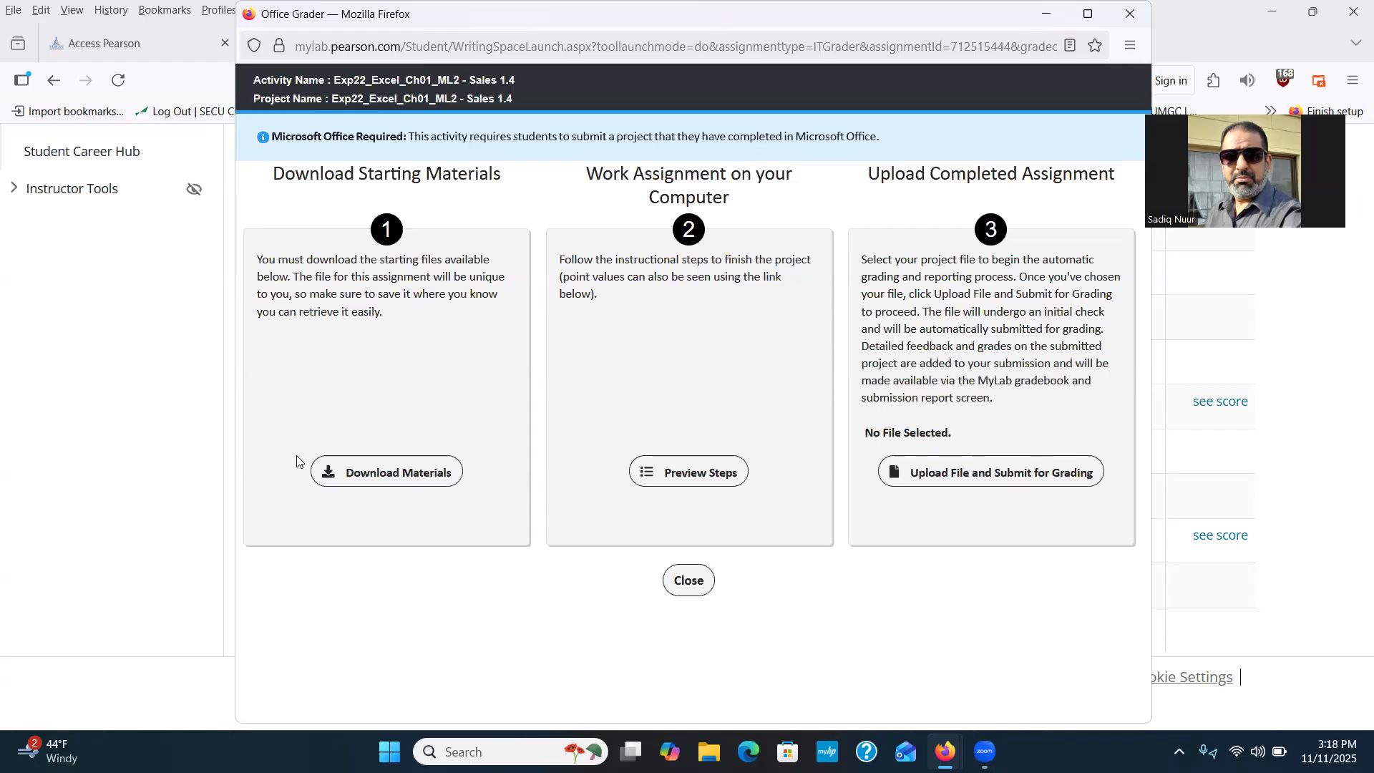
{"action": "left_click", "coordinate": [388, 479]}
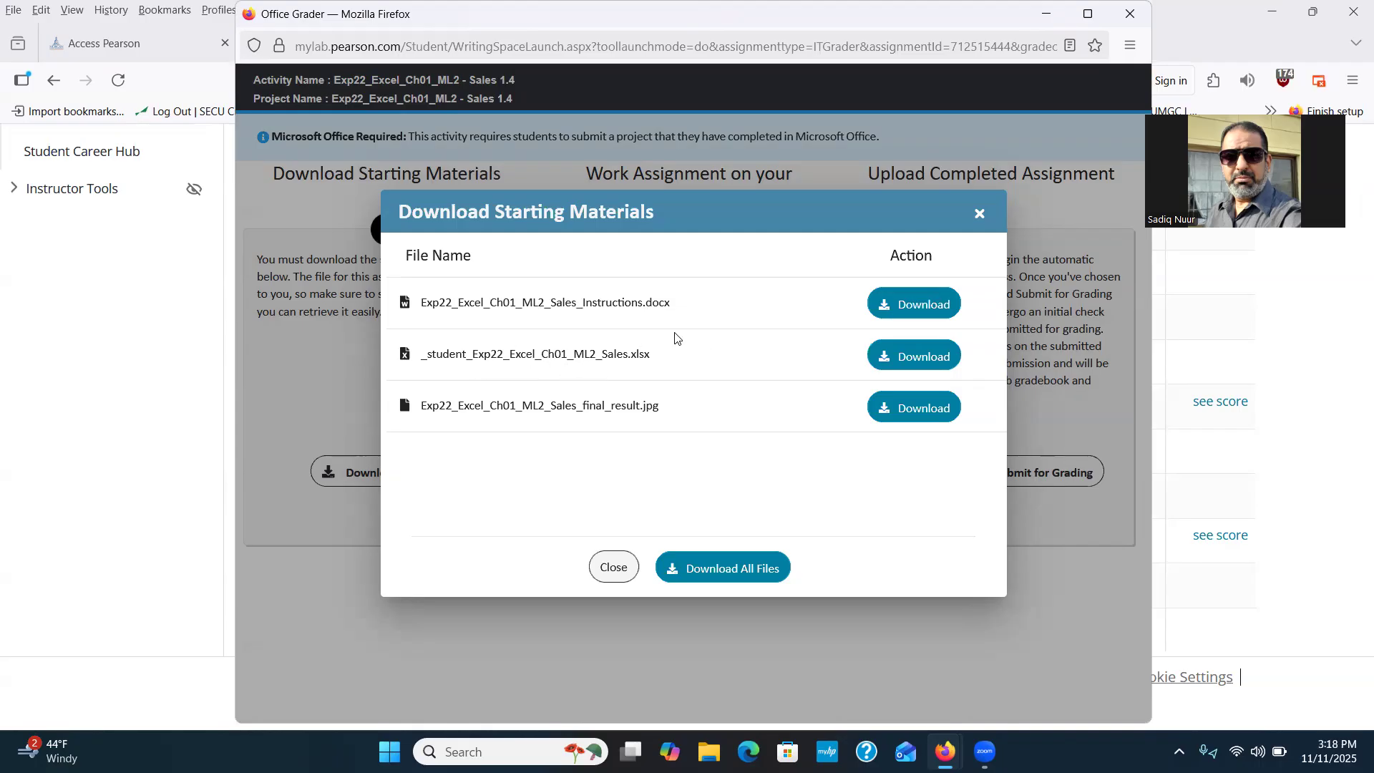
{"action": "left_click", "coordinate": [730, 570]}
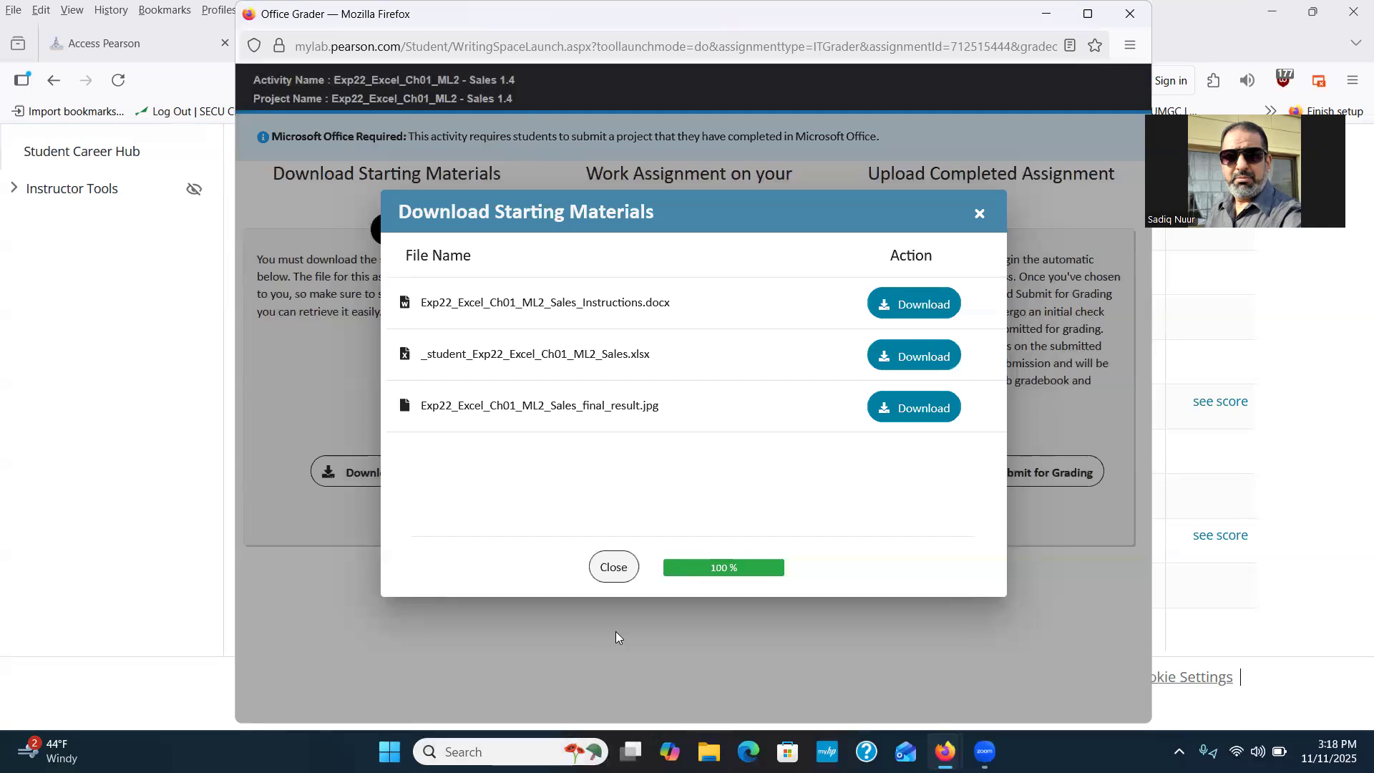
{"action": "left_click", "coordinate": [613, 566]}
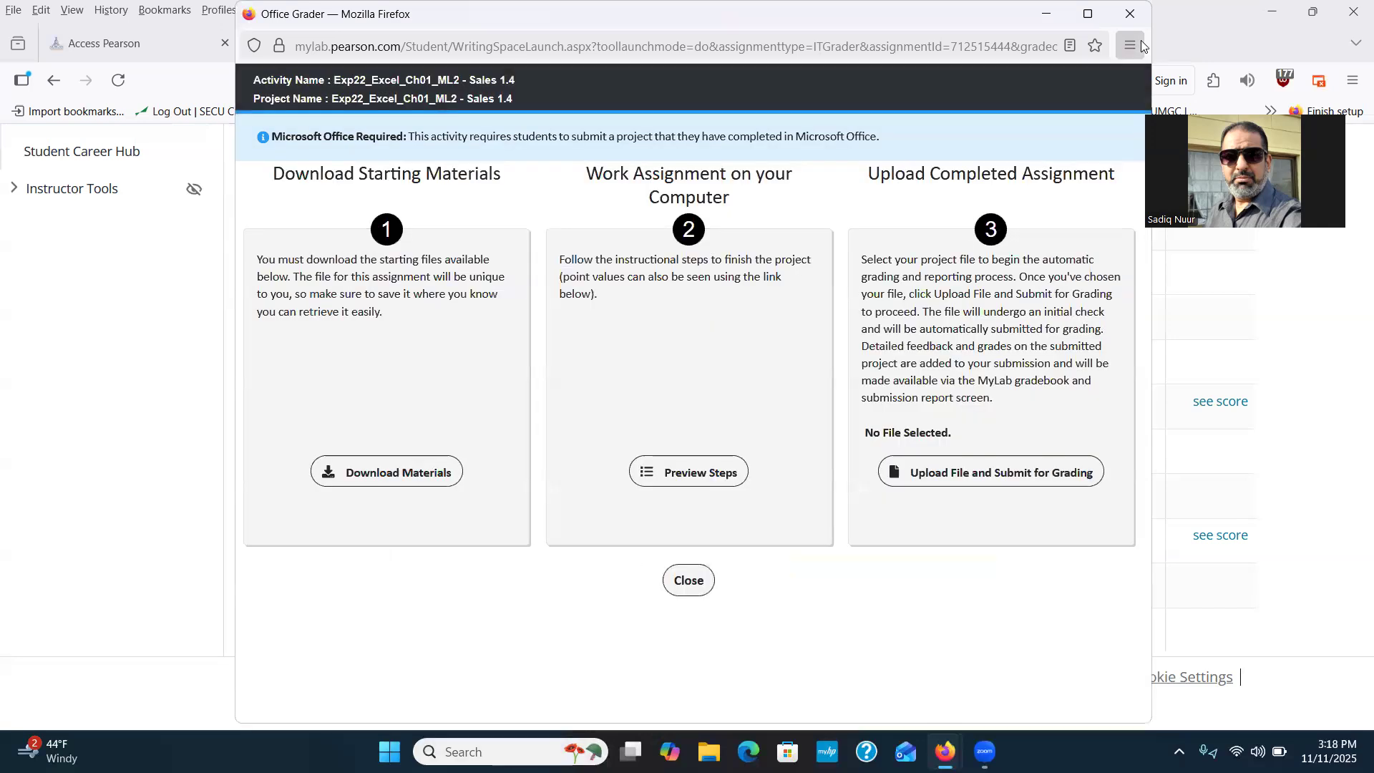
{"action": "left_click", "coordinate": [1132, 17]}
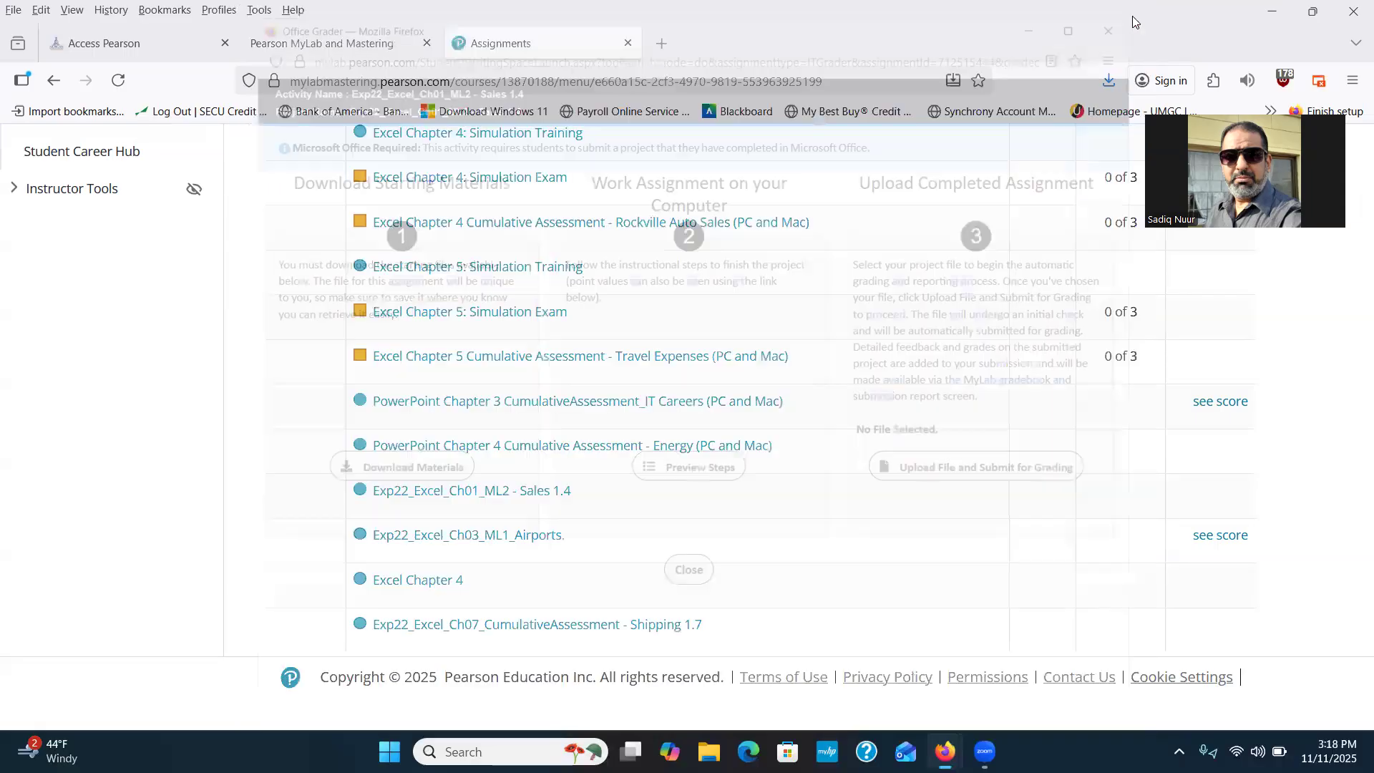
{"action": "left_click", "coordinate": [1274, 13]}
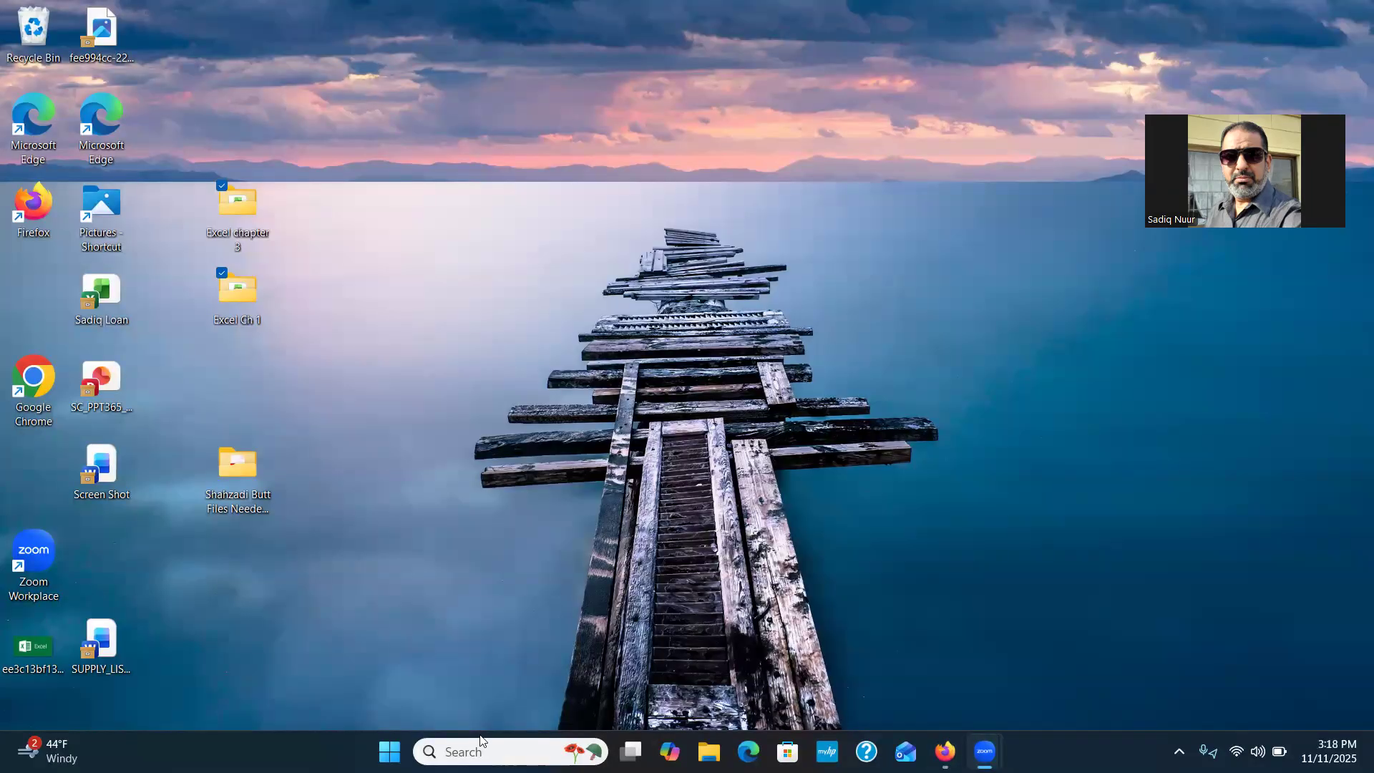
Step: Open the Windows Control Panel and show all its items as large icons
{"action": "left_click", "coordinate": [501, 751]}
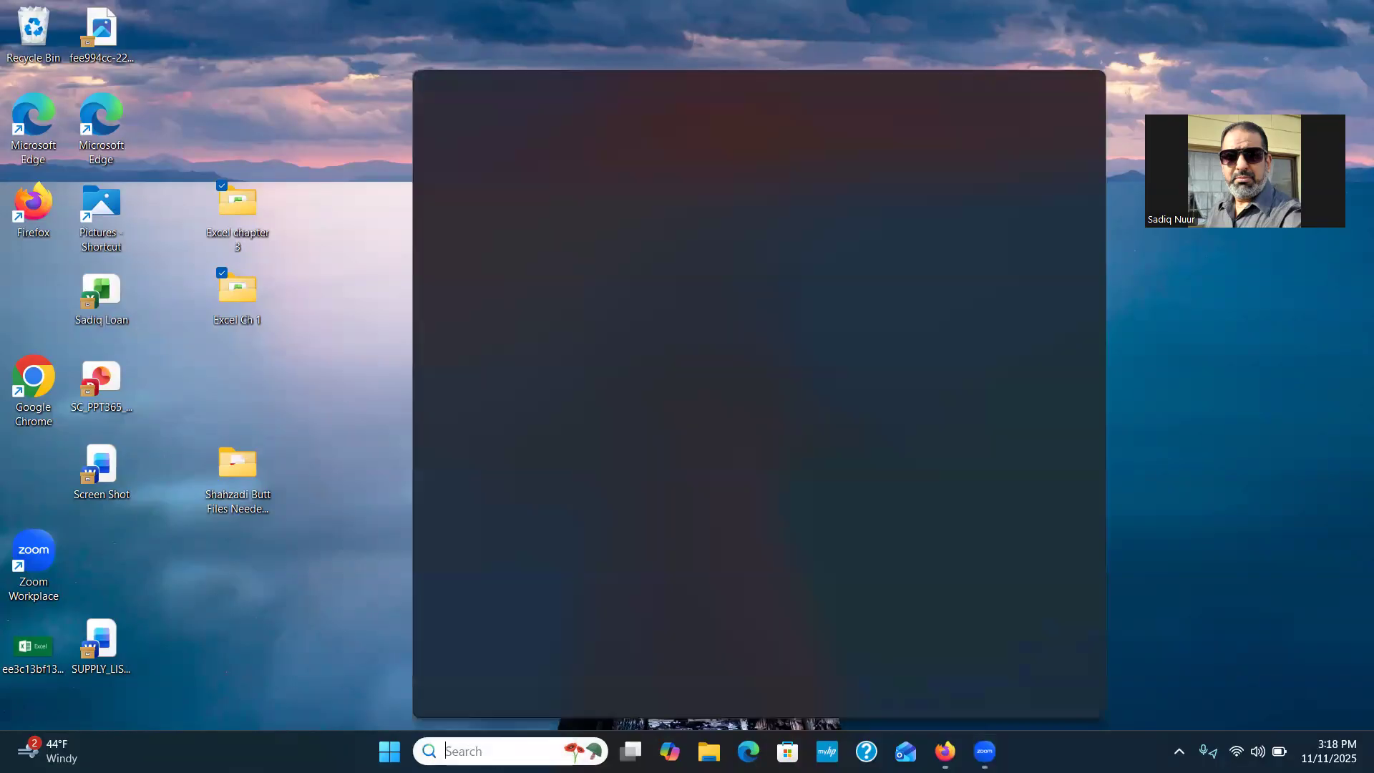
{"action": "type", "text": "cont"}
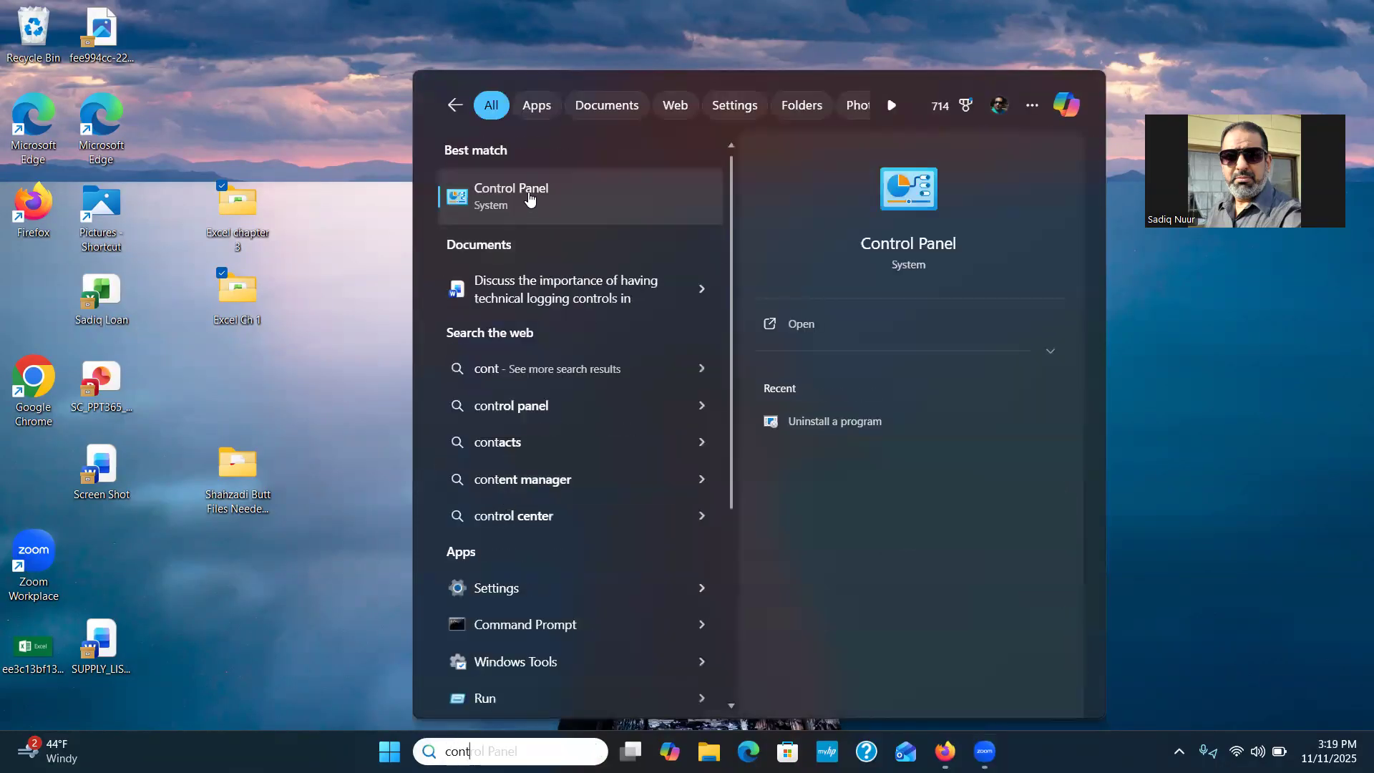
{"action": "left_click", "coordinate": [528, 192]}
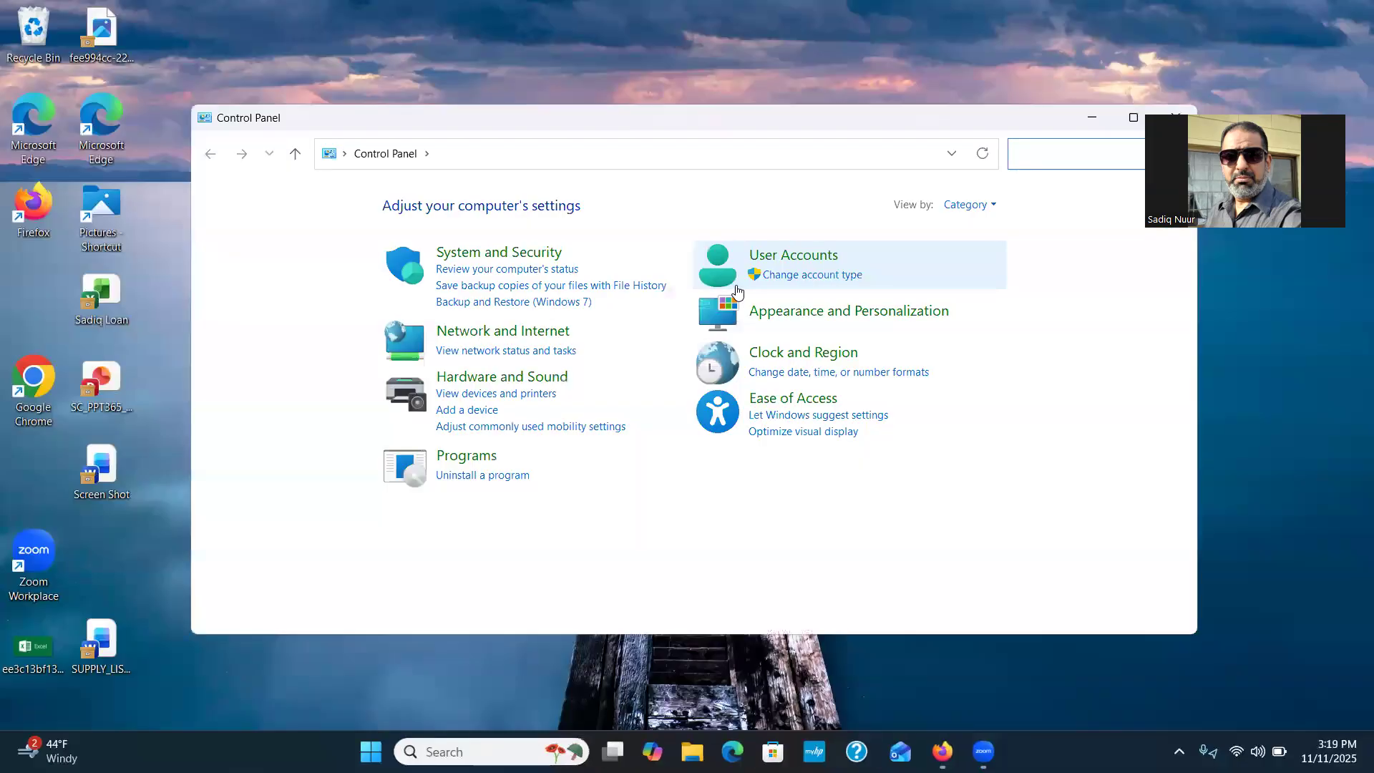
{"action": "left_click", "coordinate": [995, 205]}
{"action": "left_click", "coordinate": [992, 254]}
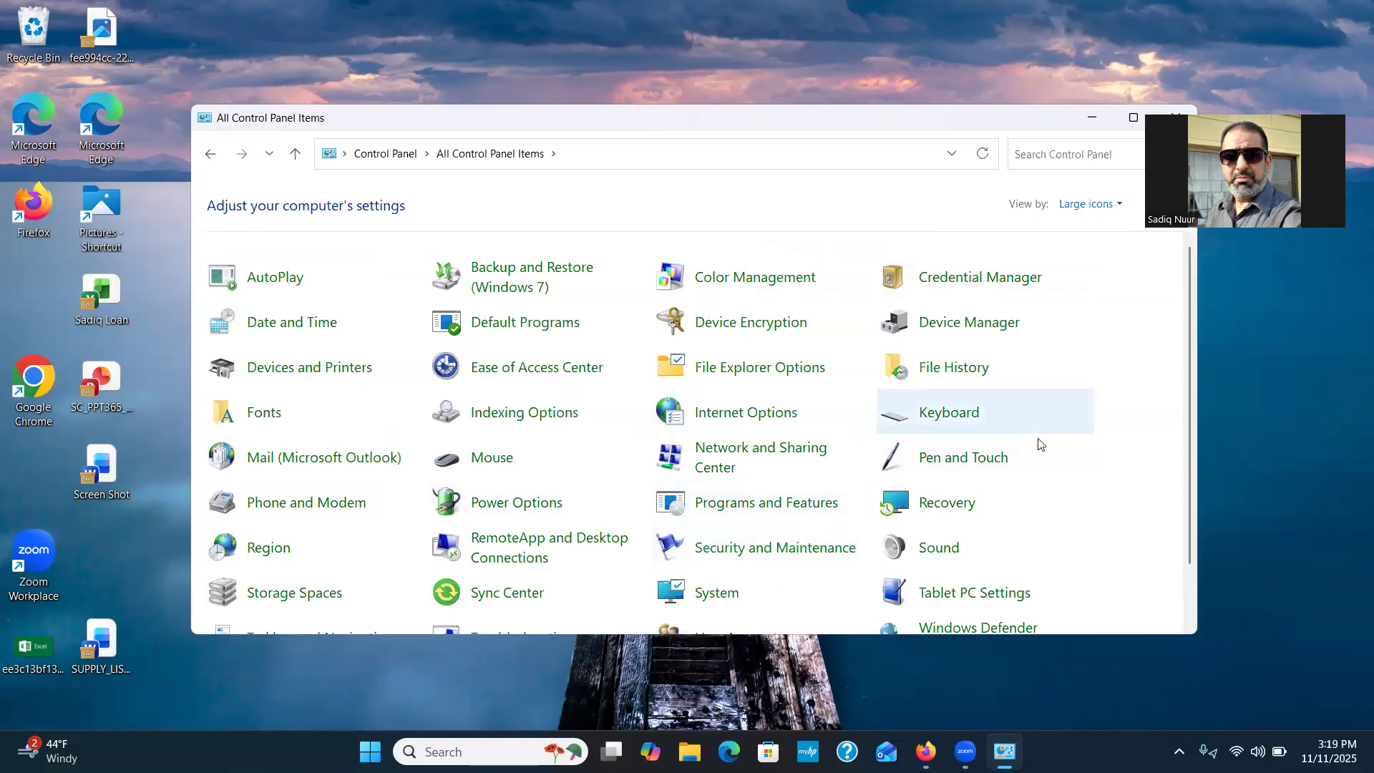
Step: In the mouse pointer settings, enable "Show location of pointer when I press the CTRL key", and close the Control Panel
{"action": "left_click", "coordinate": [491, 458]}
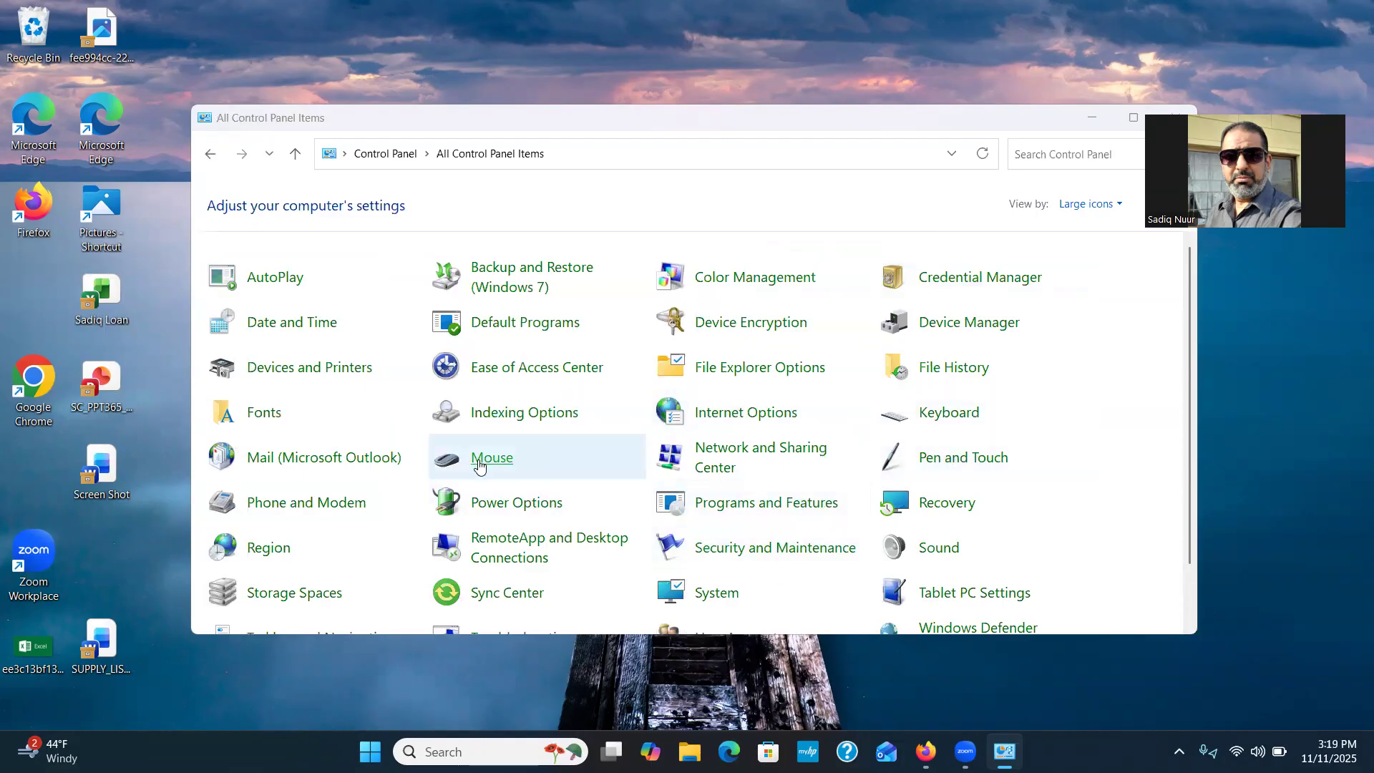
{"action": "left_click", "coordinate": [192, 156]}
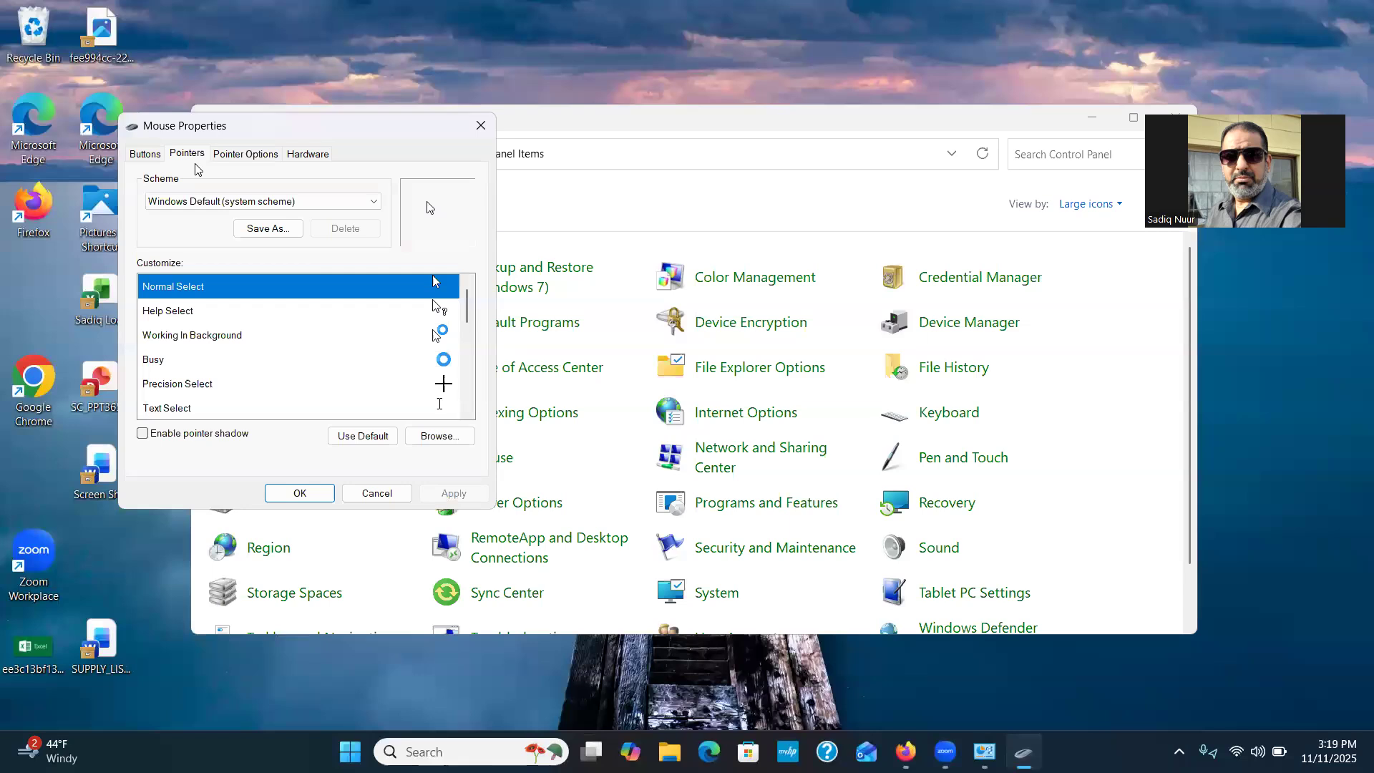
{"action": "left_click", "coordinate": [268, 151]}
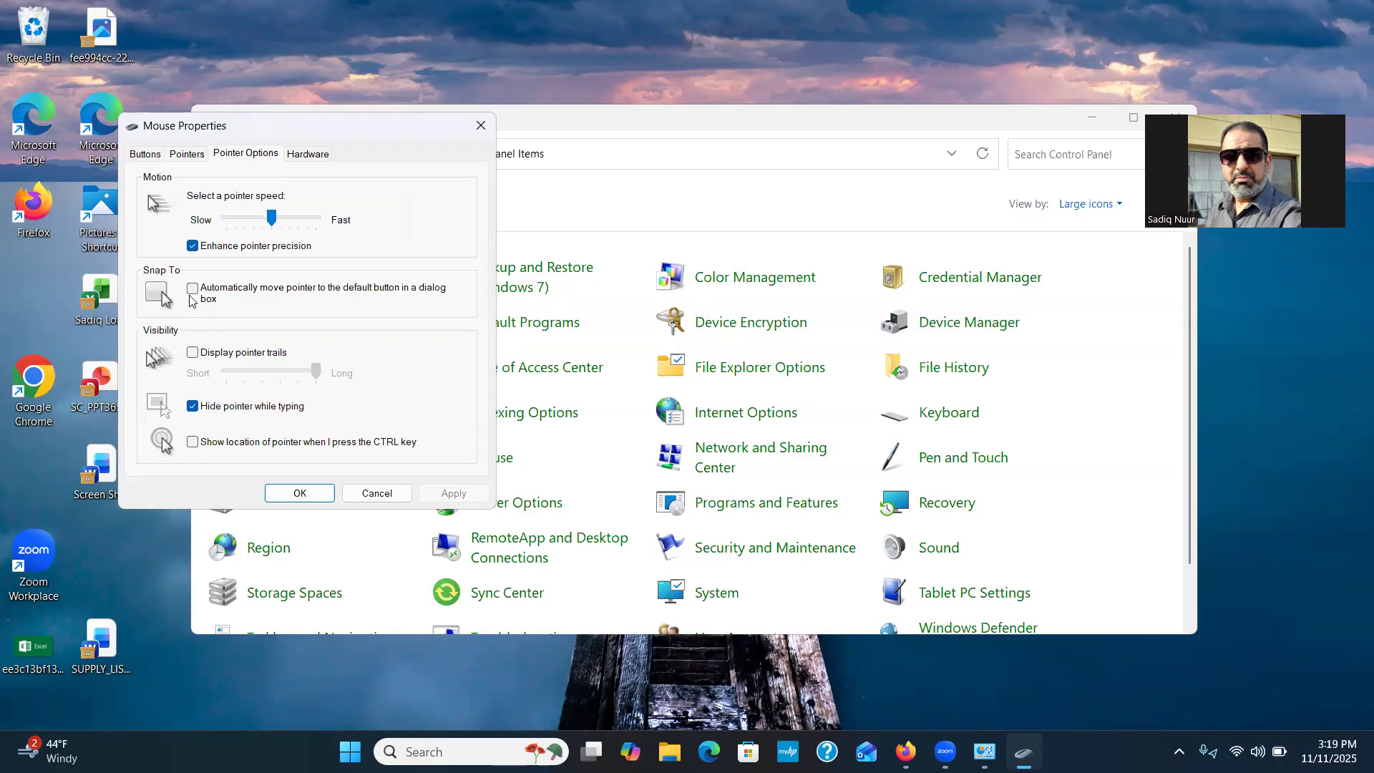
{"action": "left_click", "coordinate": [191, 443]}
{"action": "left_click", "coordinate": [453, 493]}
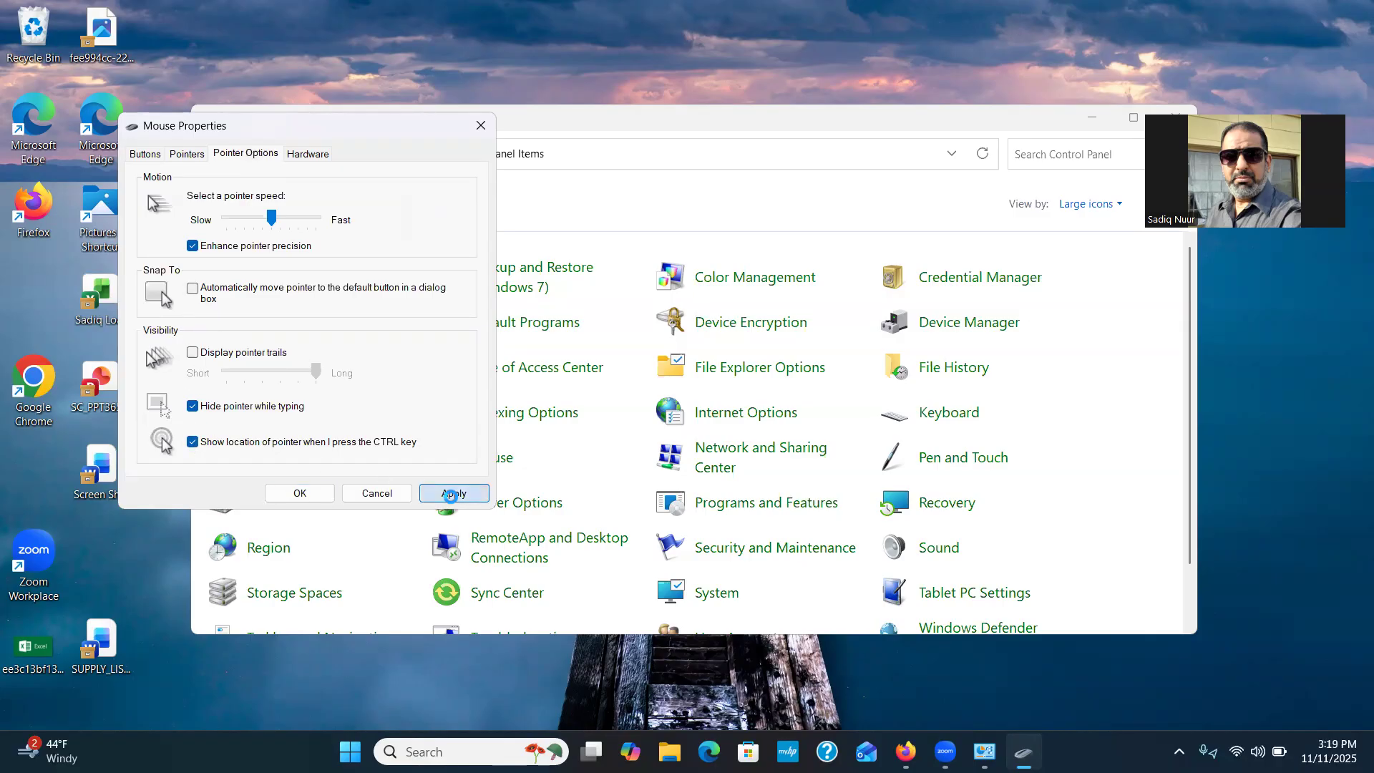
{"action": "left_click", "coordinate": [293, 498]}
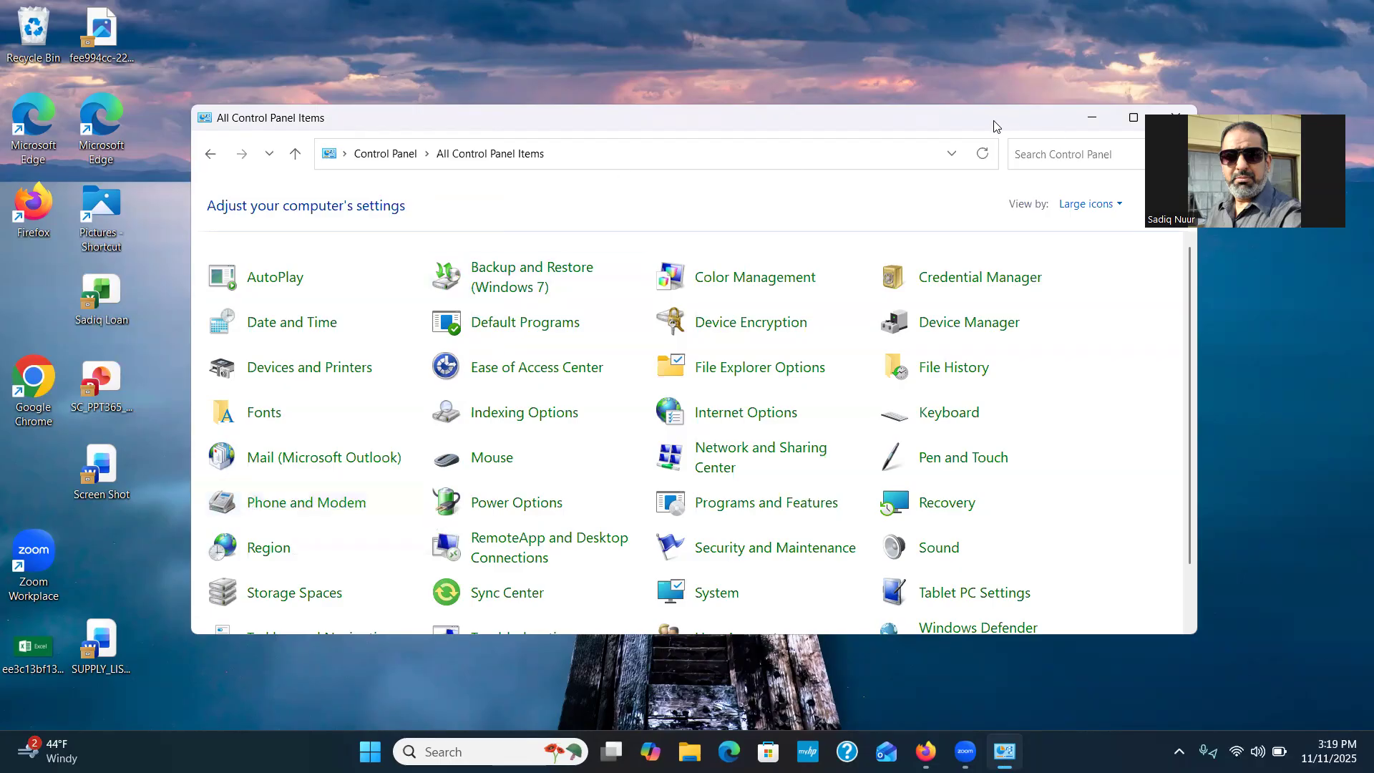
{"action": "left_click_drag", "start_coordinate": [997, 129], "coordinate": [888, 129]}
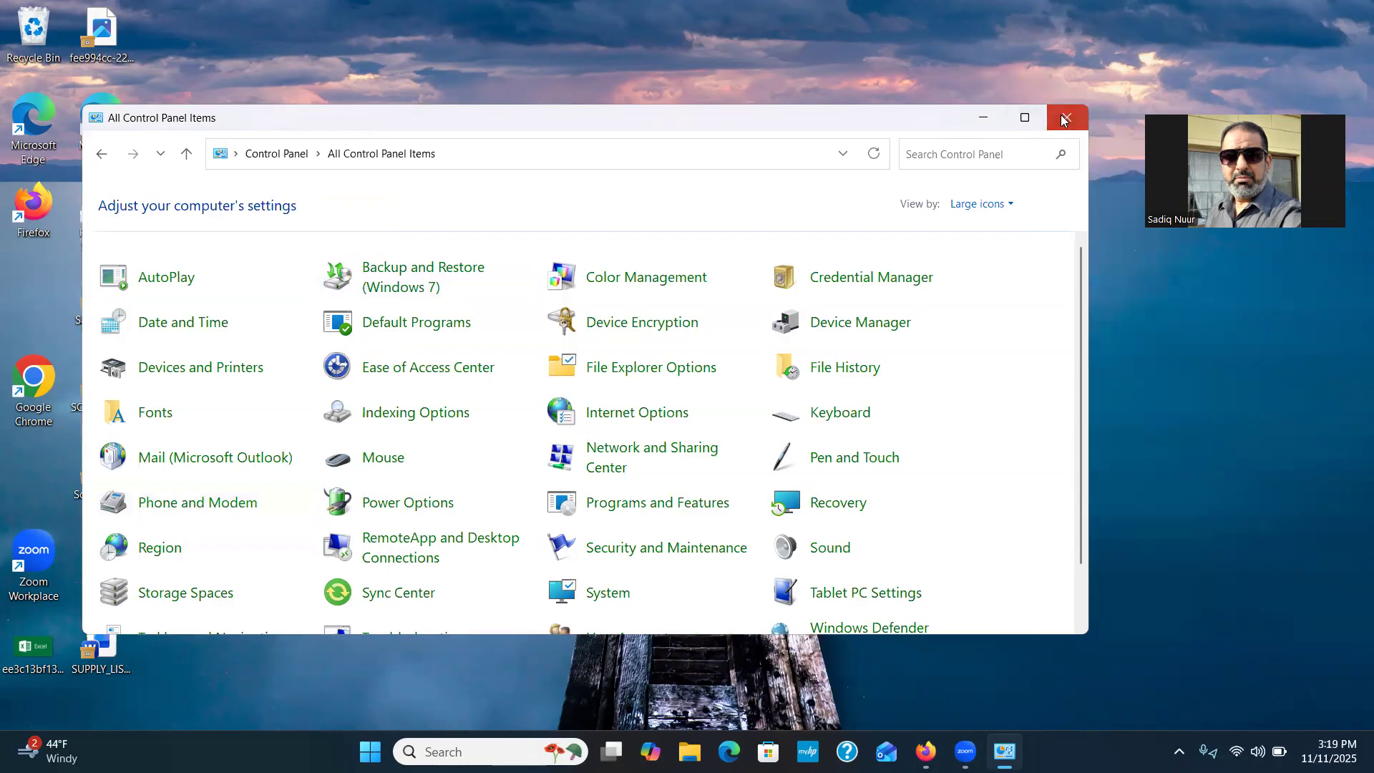
{"action": "left_click", "coordinate": [1065, 118]}
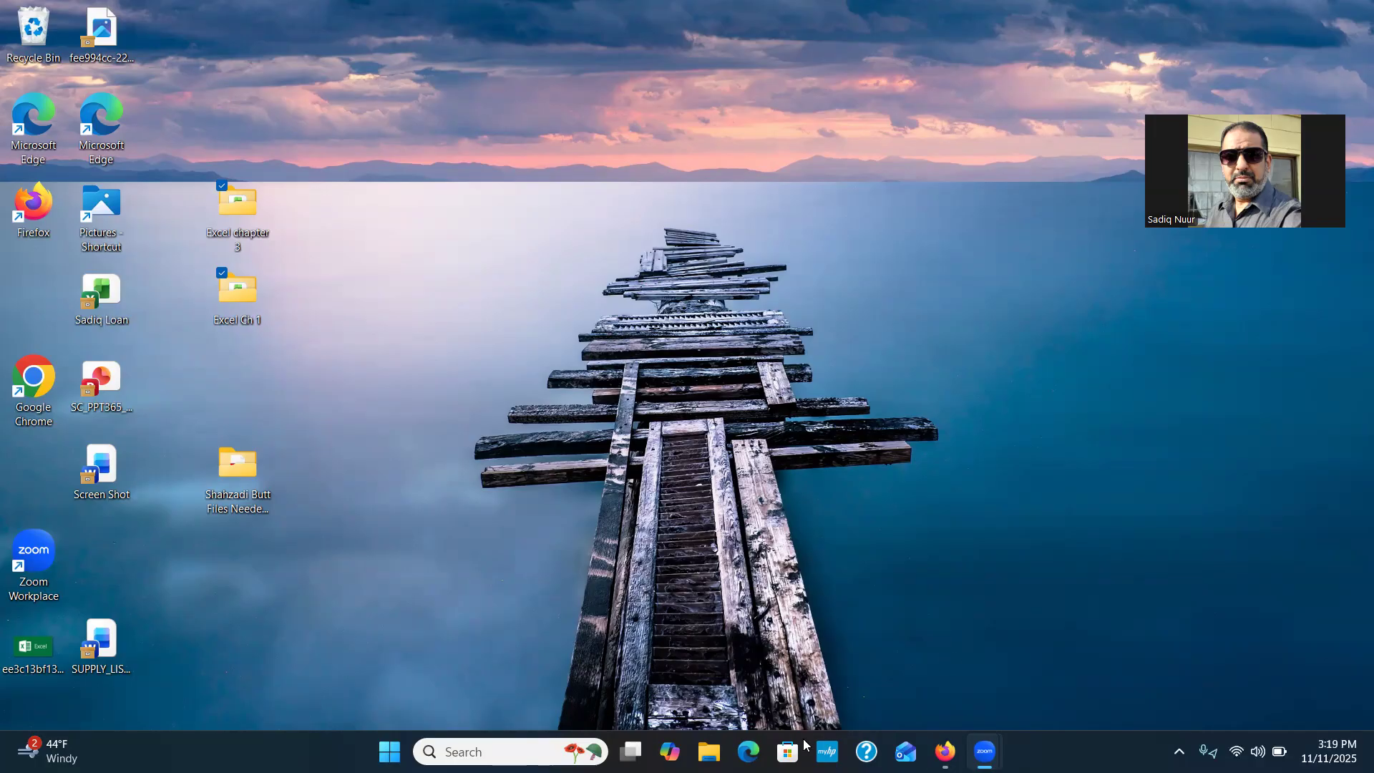
Step: Open the Downloads folder in File Explorer and view the Exp22_Excel_Ch01_ML2_Sales_final_result image, closing it when done
{"action": "left_click", "coordinate": [698, 751]}
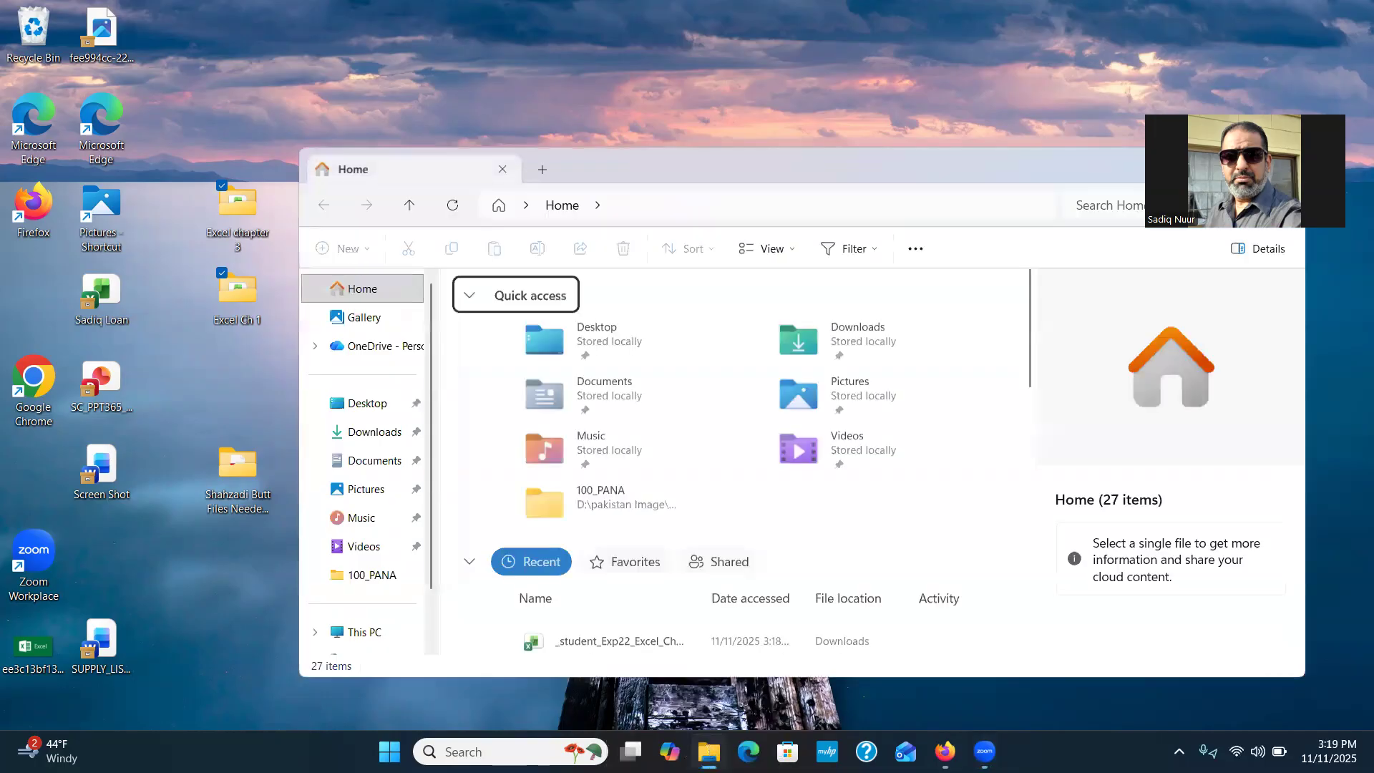
{"action": "left_click", "coordinate": [357, 433]}
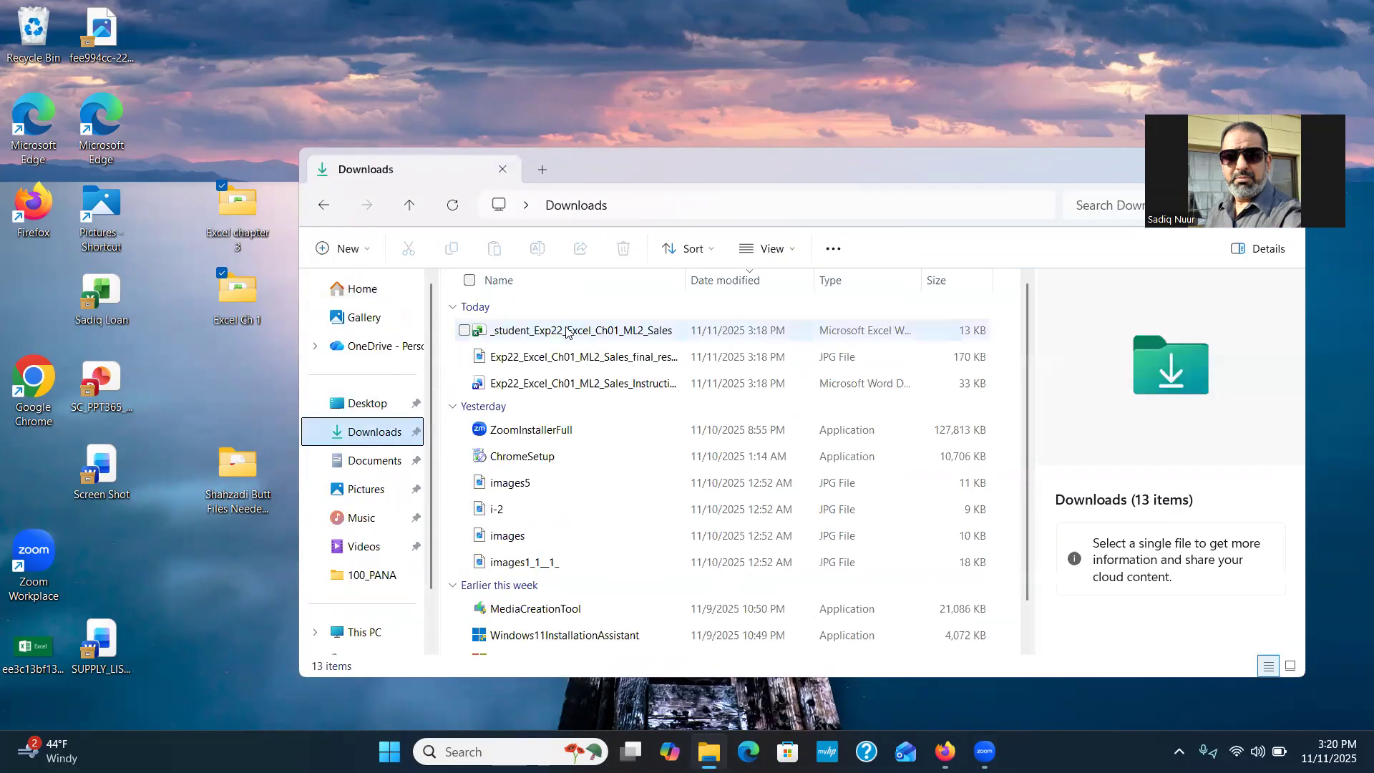
{"action": "left_click", "coordinate": [551, 364]}
{"action": "double_click", "coordinate": [551, 362]}
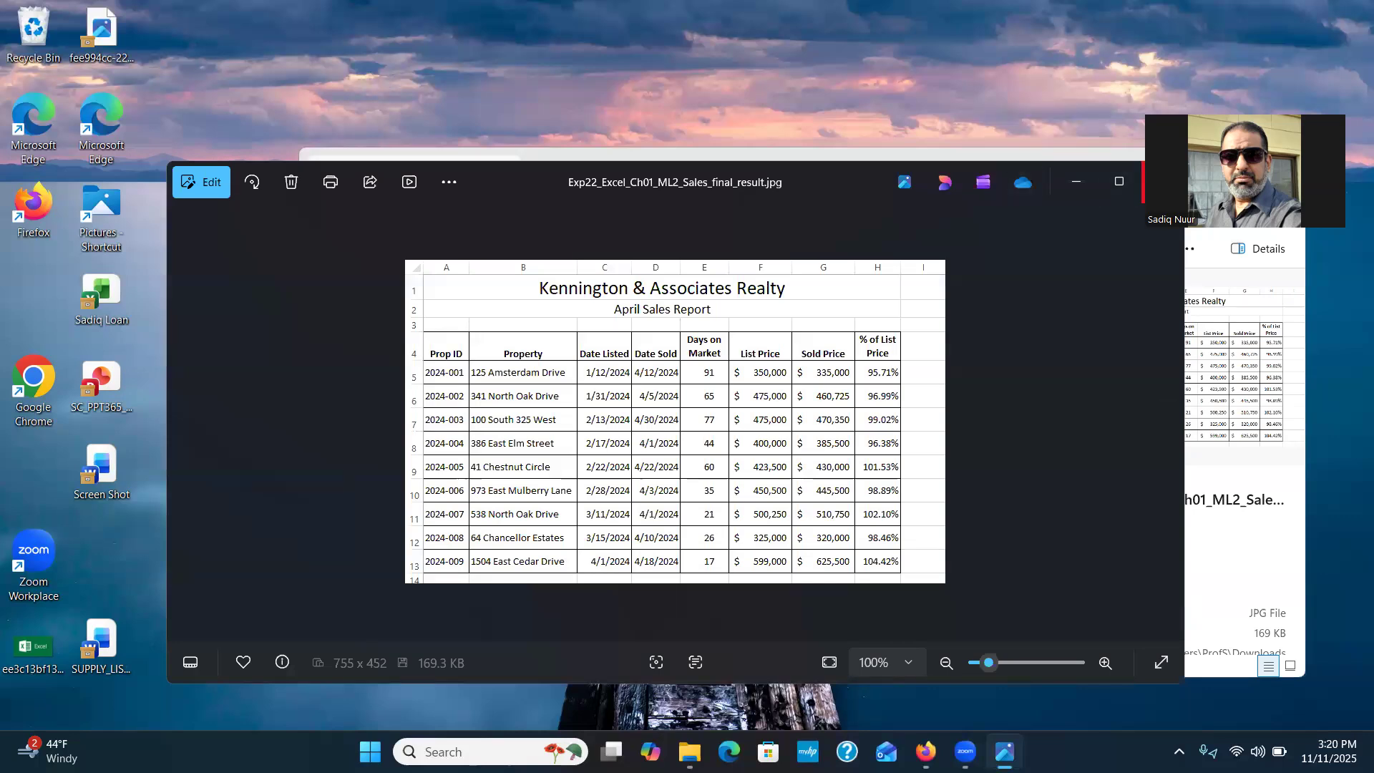
{"action": "left_click", "coordinate": [1163, 182]}
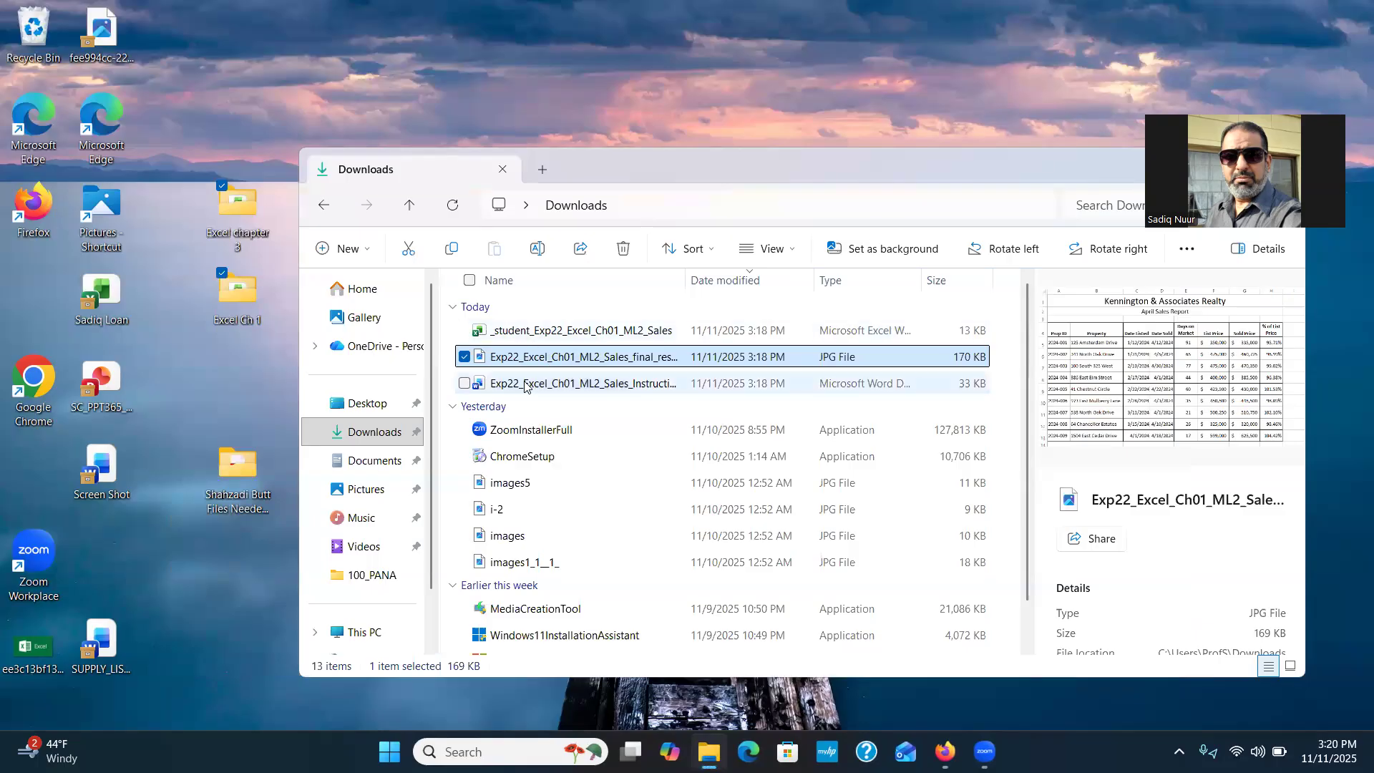
Step: Open the Exp22_Excel_Ch01_ML2_Sales_Instructions document in Word with editing enabled, enlarge it to 164%, and minimize it
{"action": "double_click", "coordinate": [574, 386]}
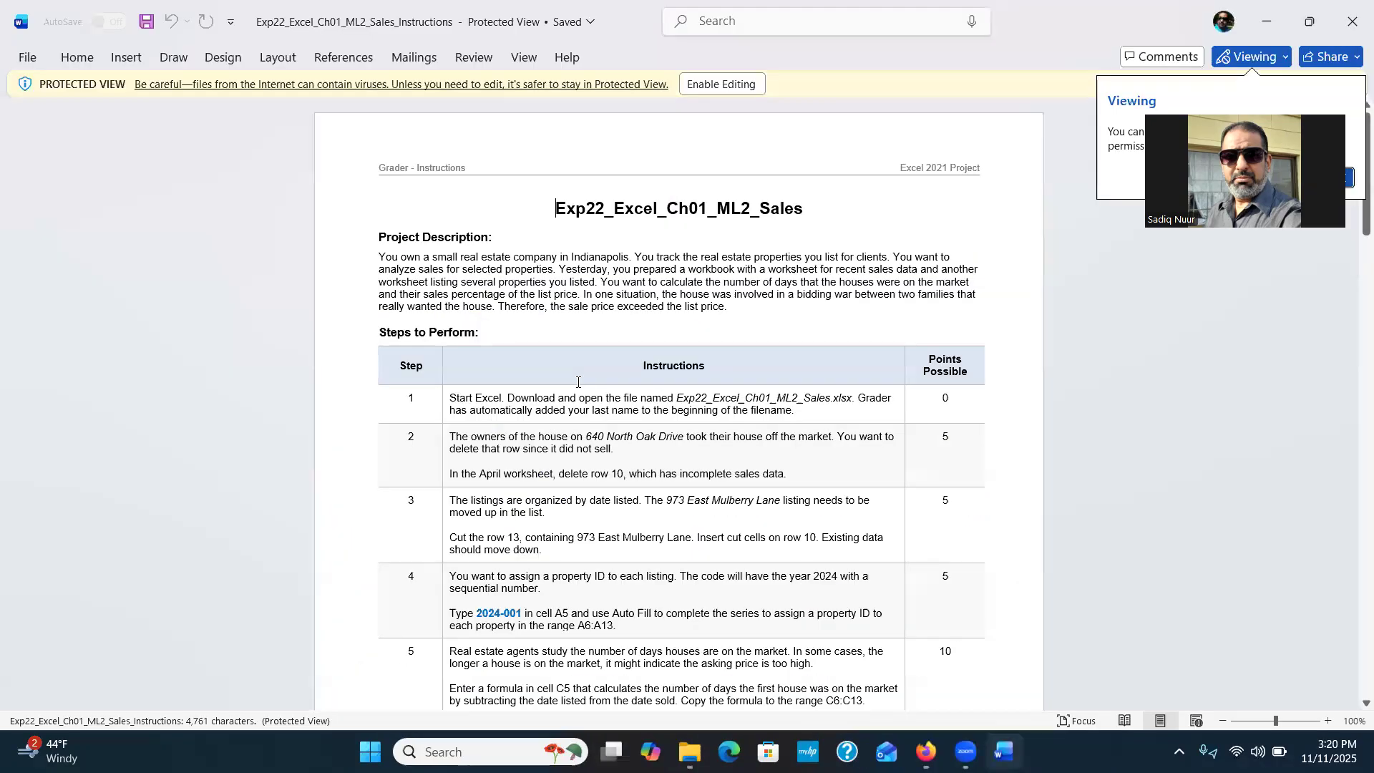
{"action": "left_click", "coordinate": [728, 84]}
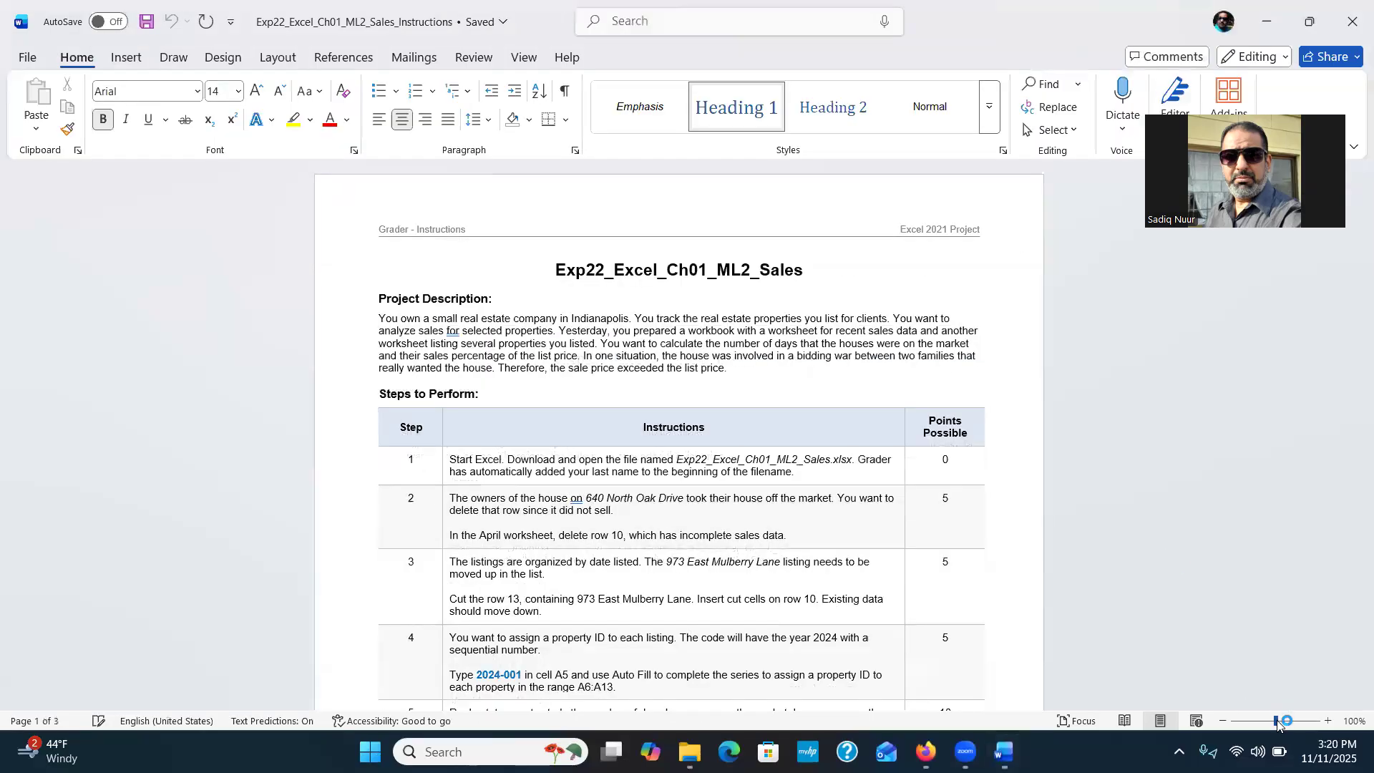
{"action": "left_click_drag", "start_coordinate": [1279, 725], "coordinate": [1288, 725]}
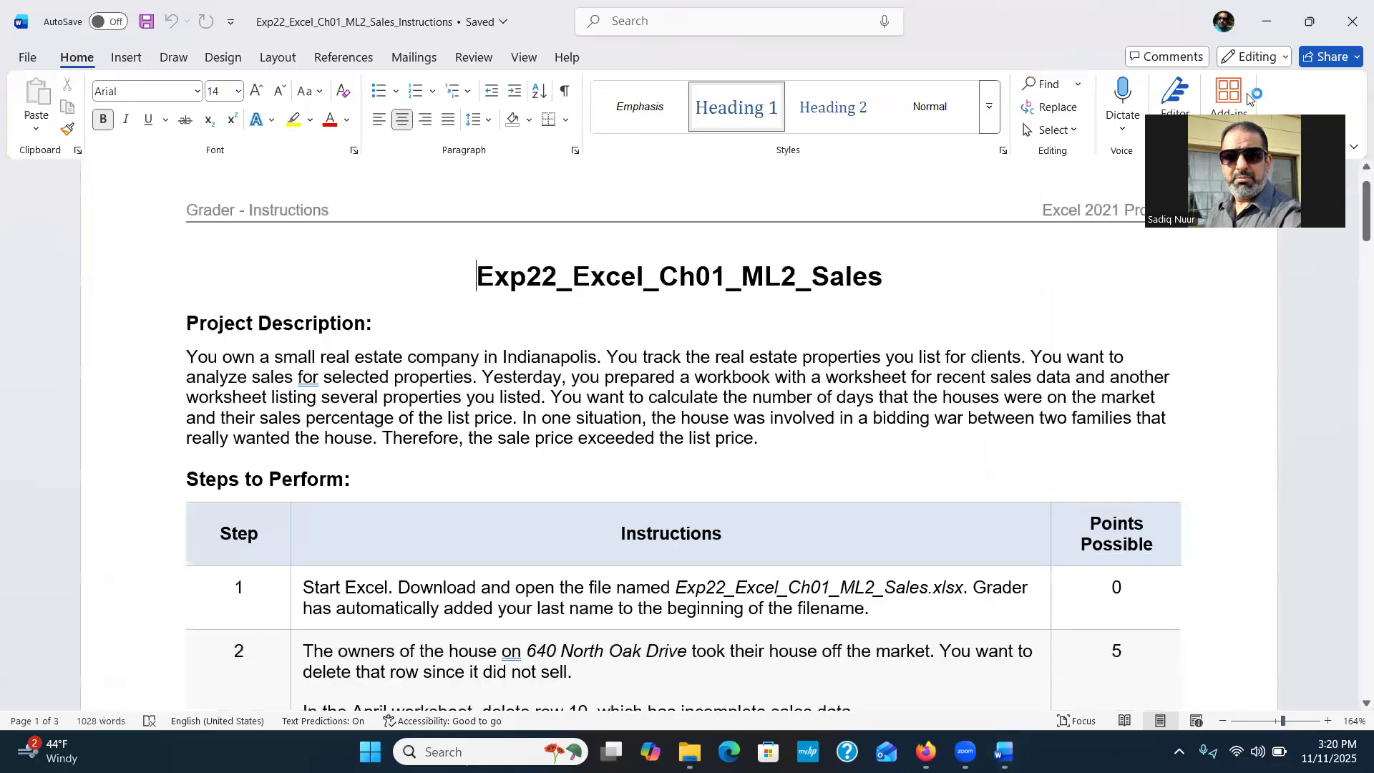
{"action": "left_click", "coordinate": [1266, 21]}
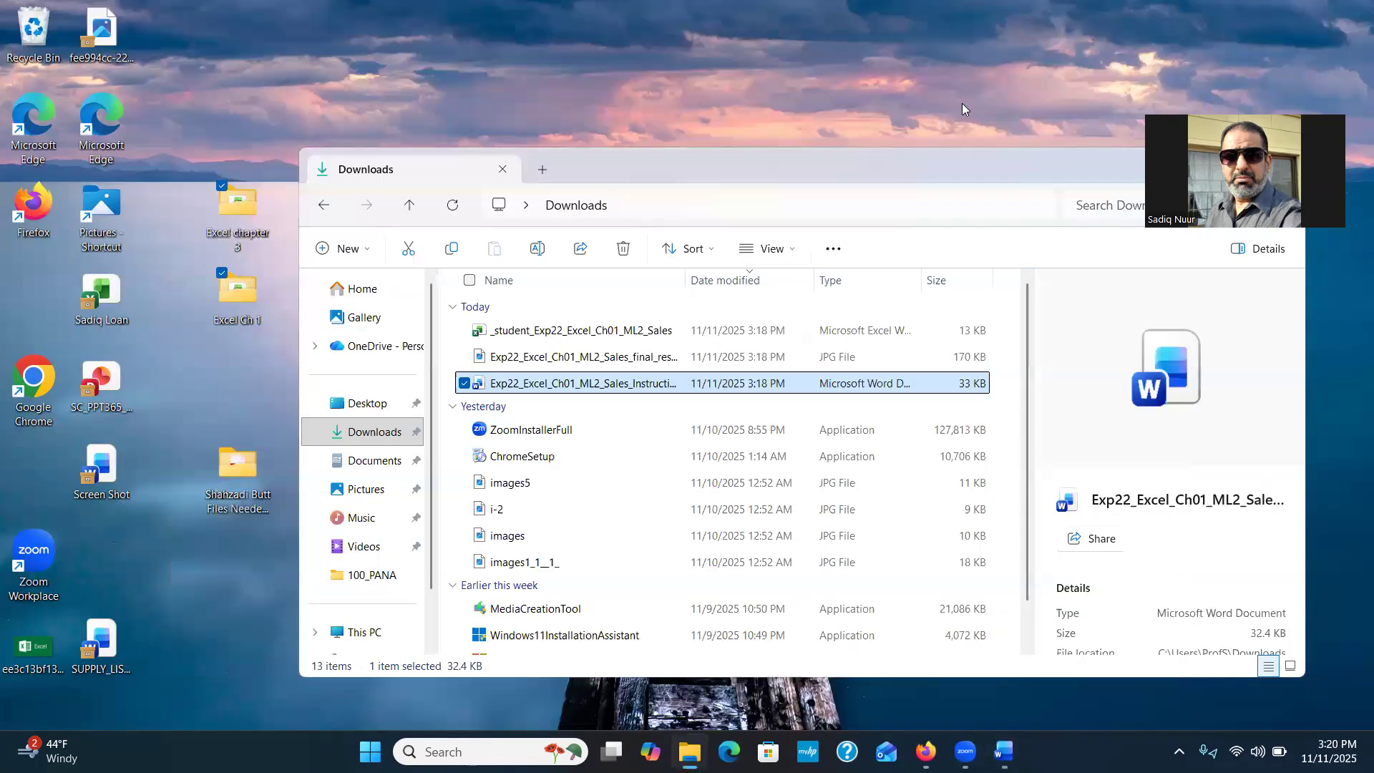
Step: Open the _student_Exp22_Excel_Ch01_ML2_Sales workbook in Excel, enable editing, and zoom the April worksheet to 148%
{"action": "left_click", "coordinate": [527, 331]}
{"action": "double_click", "coordinate": [527, 331]}
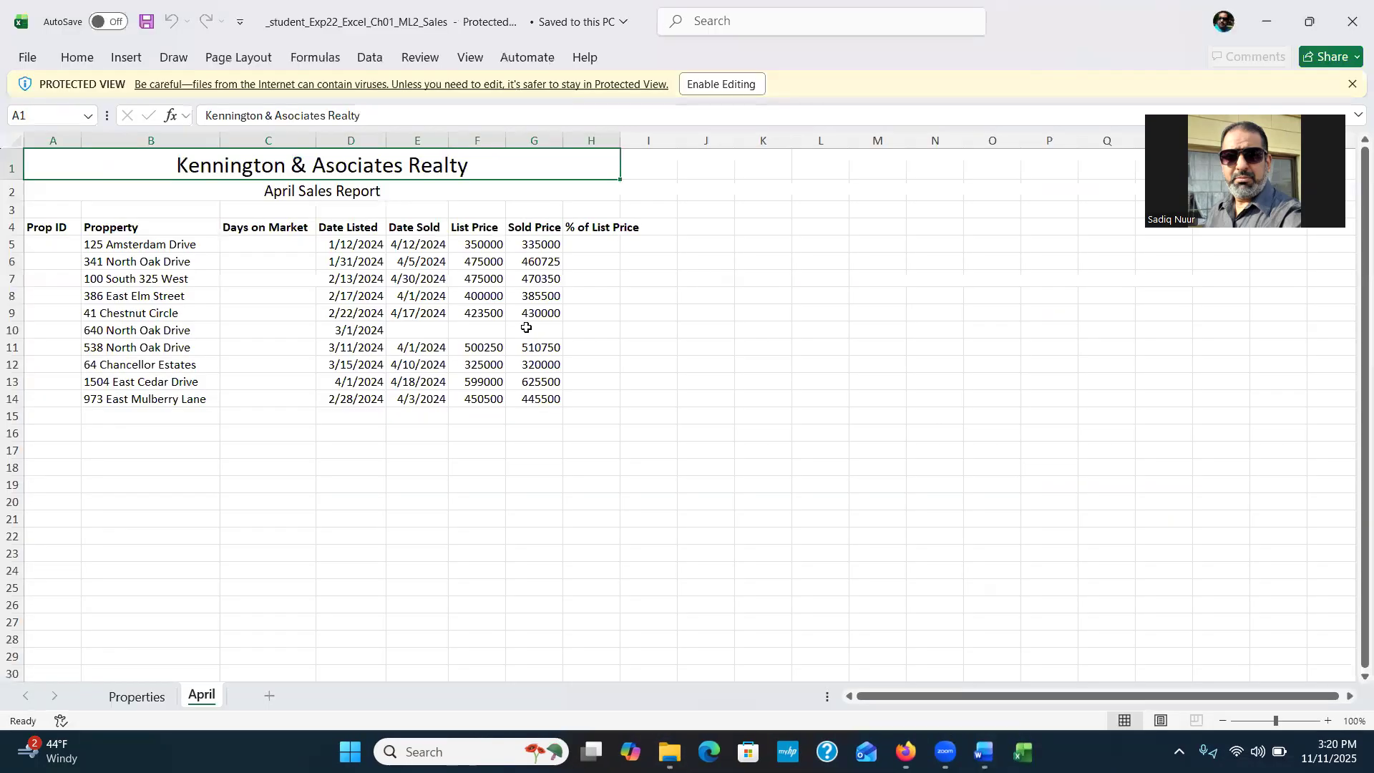
{"action": "left_click", "coordinate": [738, 86]}
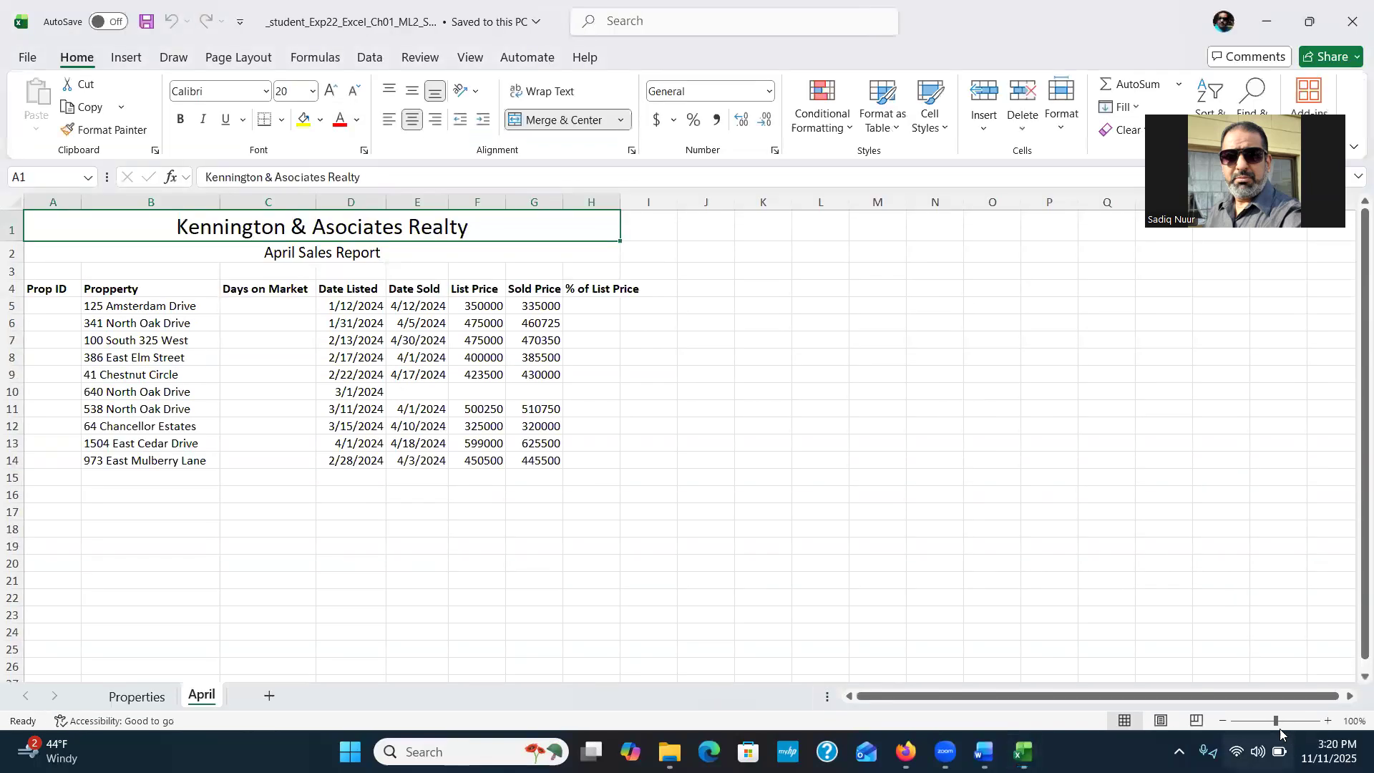
{"action": "left_click_drag", "start_coordinate": [1276, 721], "coordinate": [1282, 725]}
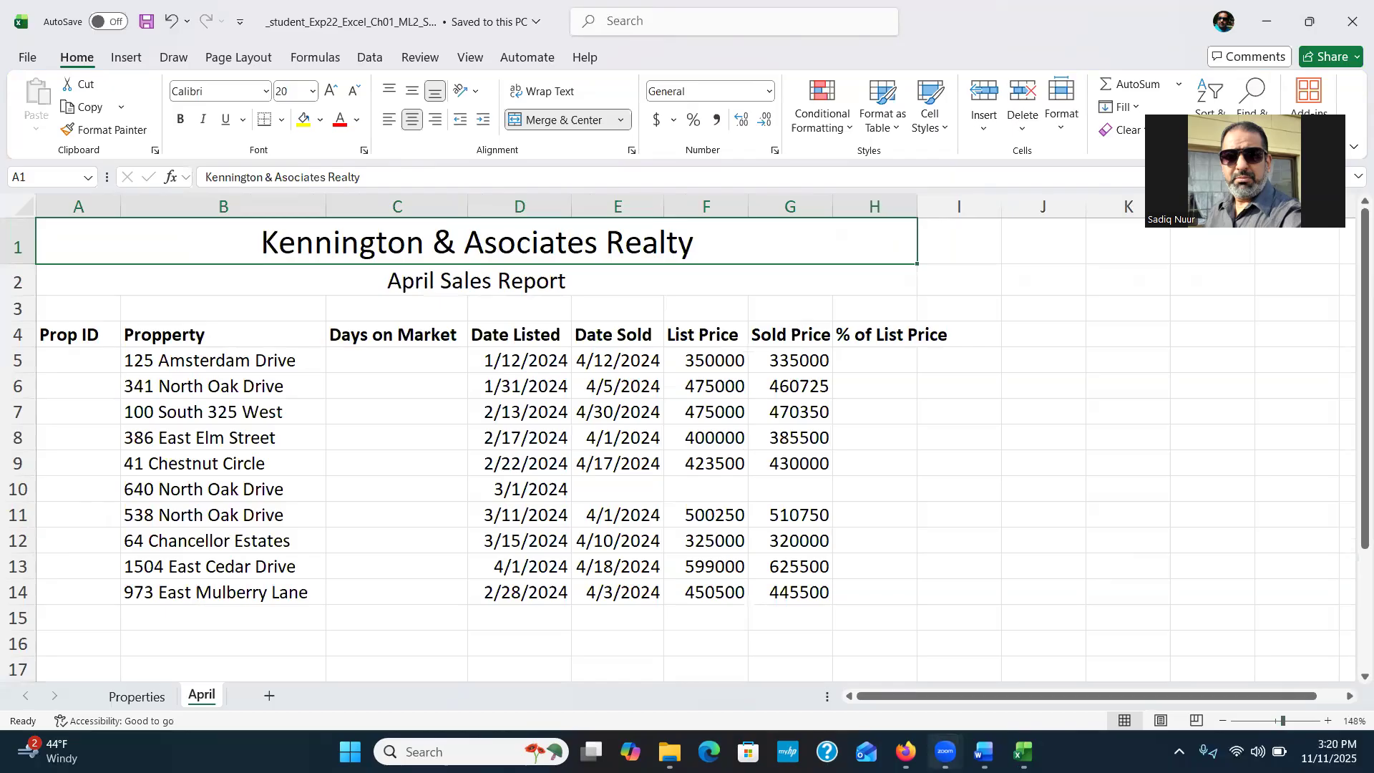
Step: Read the first instruction steps in the Word document, return to the Excel workbook, and locate the pointer on the April worksheet
{"action": "left_click", "coordinate": [984, 752]}
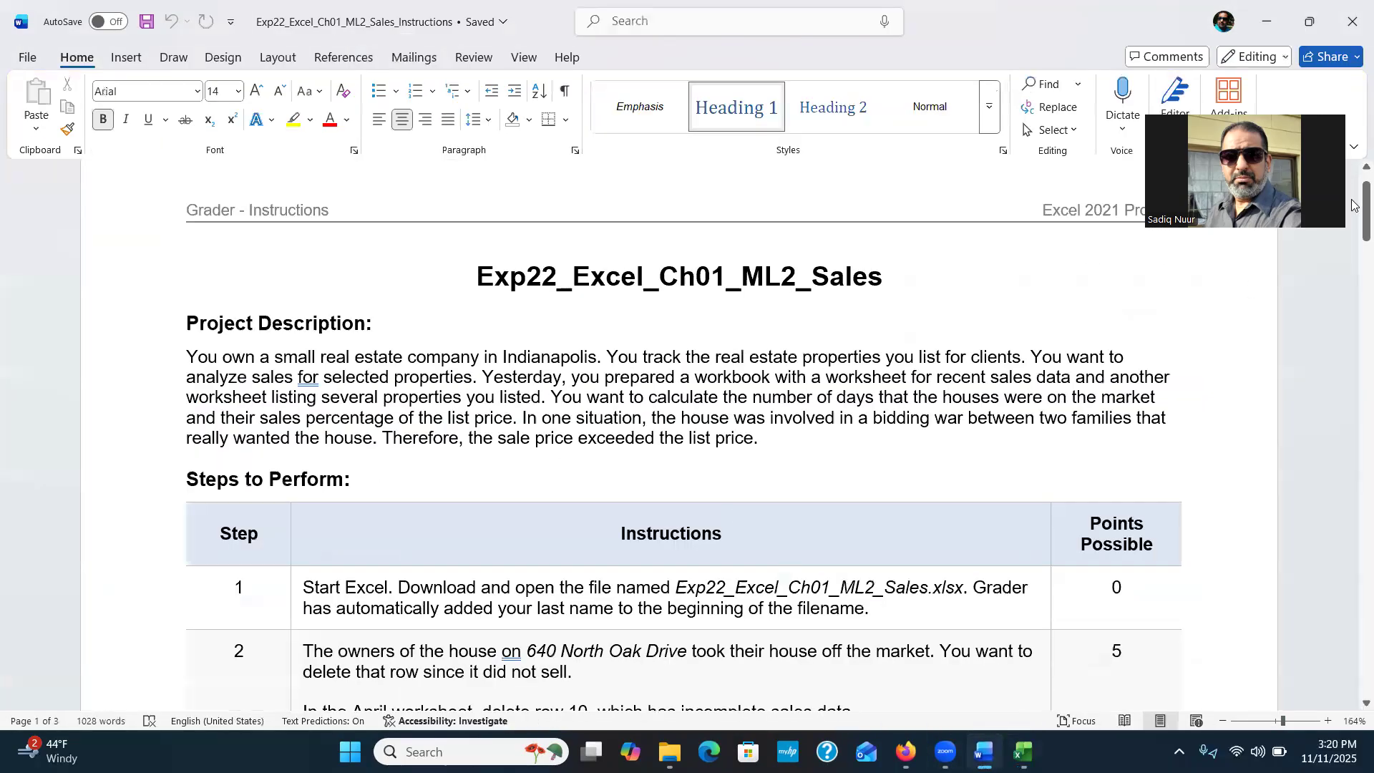
{"action": "scroll", "coordinate": [1353, 213], "scroll_direction": "down", "scroll_amount": 1}
{"action": "scroll", "coordinate": [1354, 213], "scroll_direction": "down", "scroll_amount": 5}
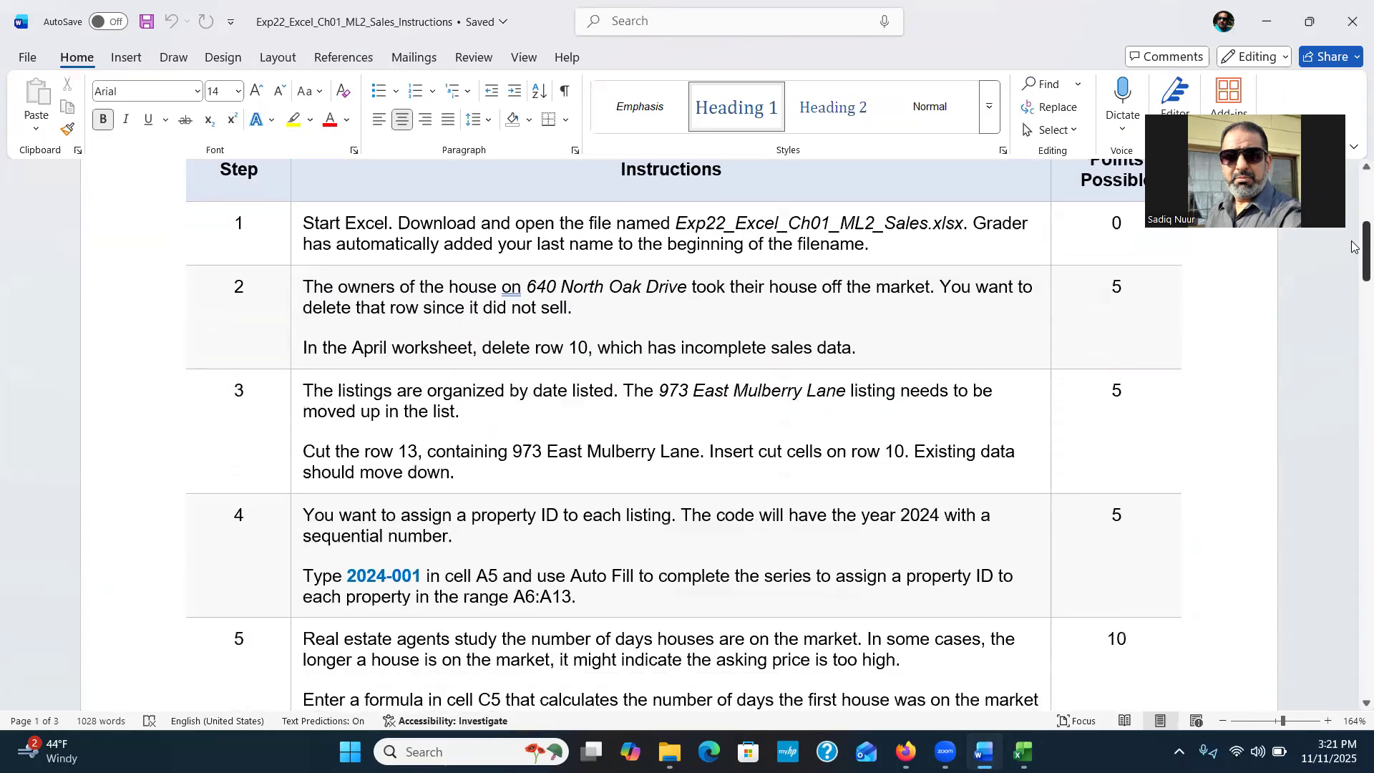
{"action": "scroll", "coordinate": [1353, 246], "scroll_direction": "down", "scroll_amount": 2}
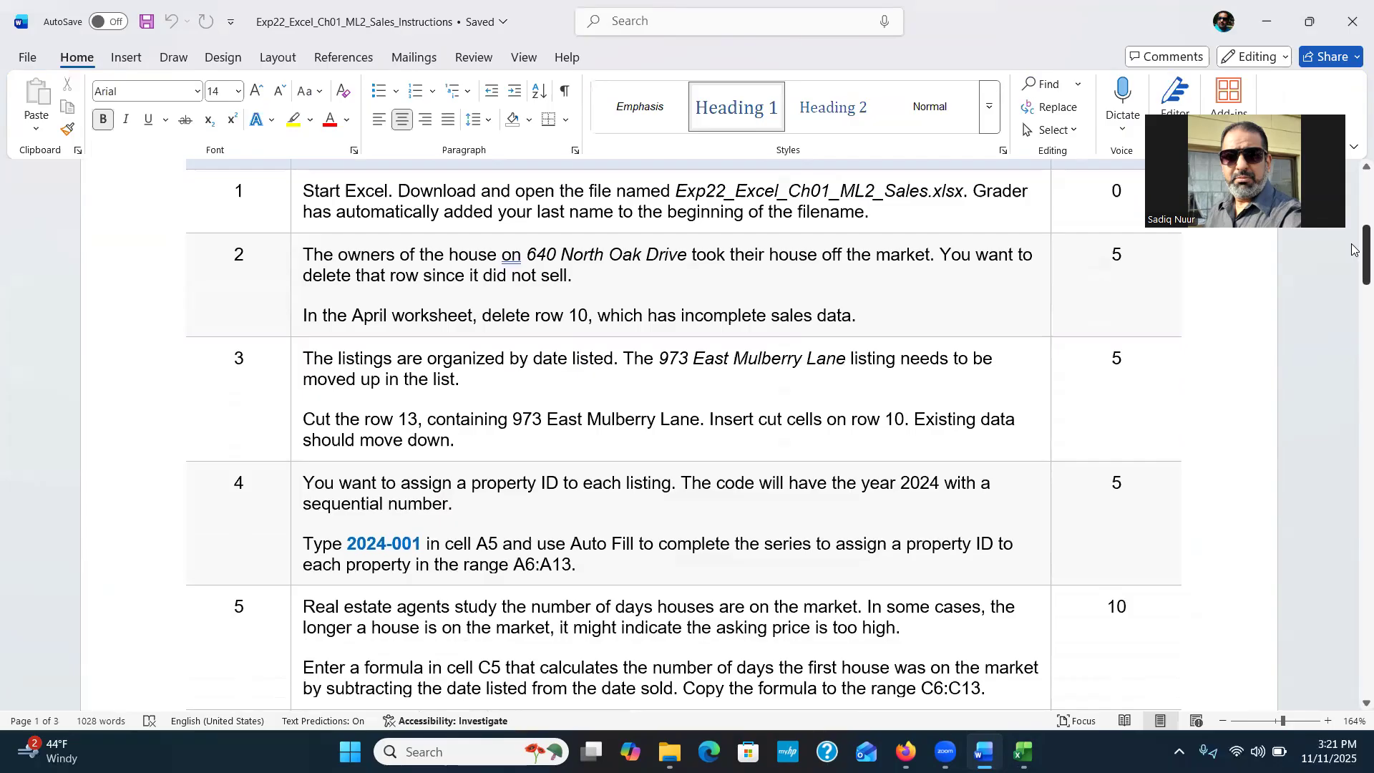
{"action": "scroll", "coordinate": [1354, 254], "scroll_direction": "down", "scroll_amount": 1}
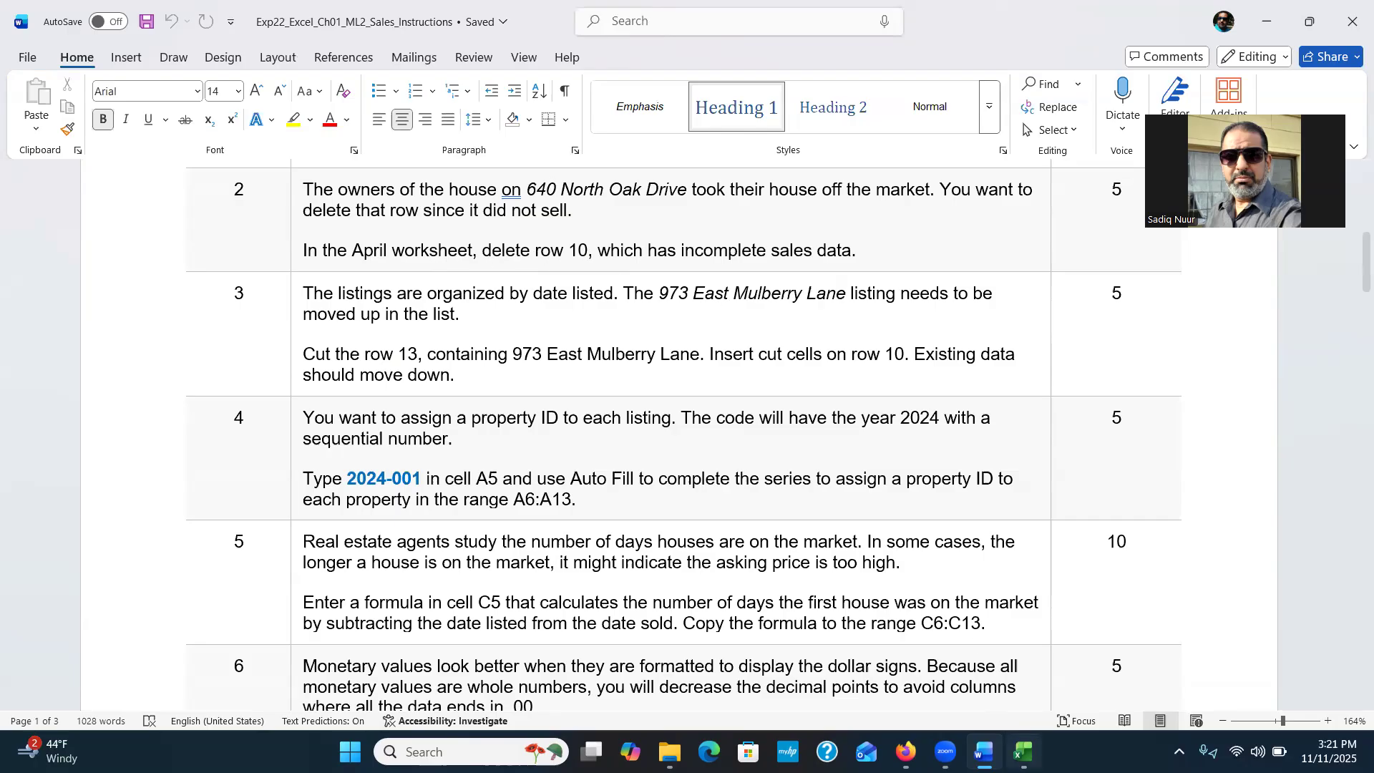
{"action": "left_click", "coordinate": [1024, 751]}
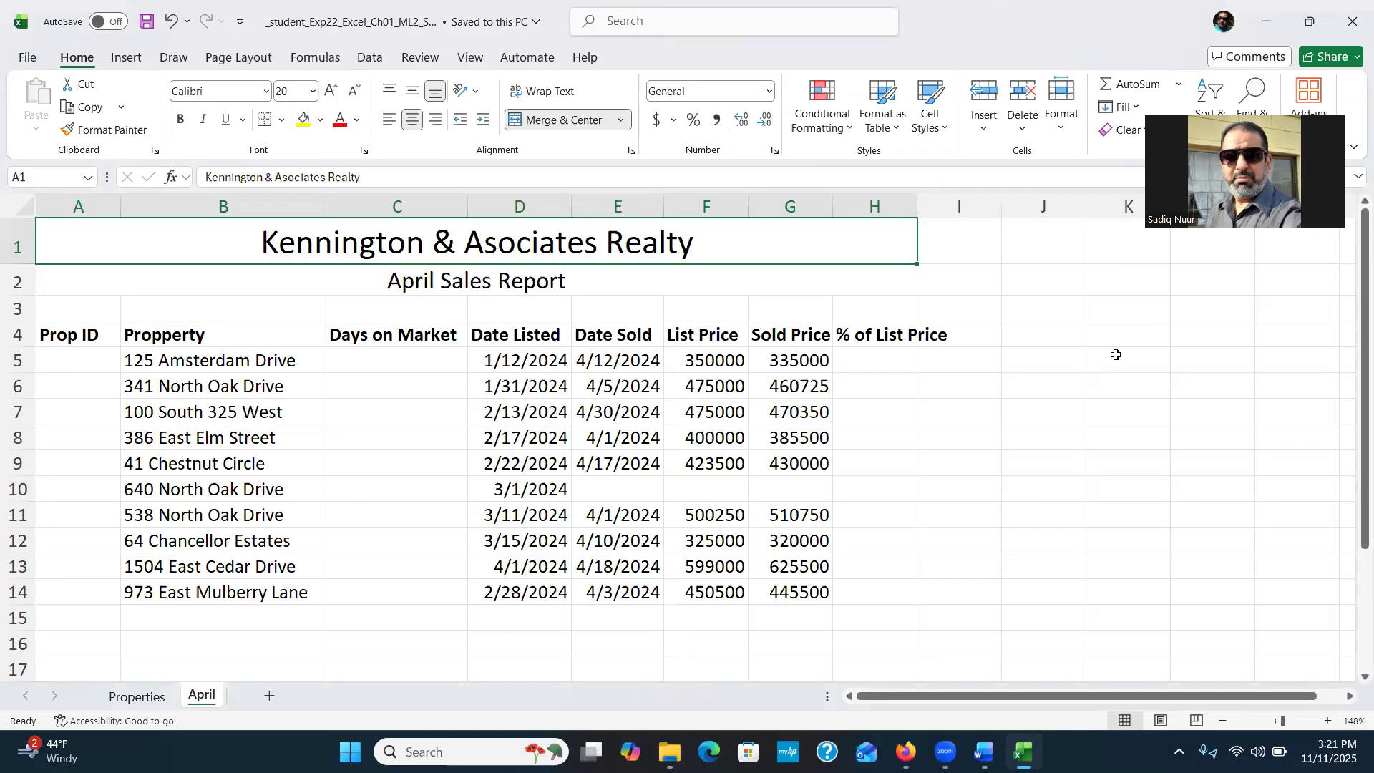
{"action": "key", "text": "ctrl"}
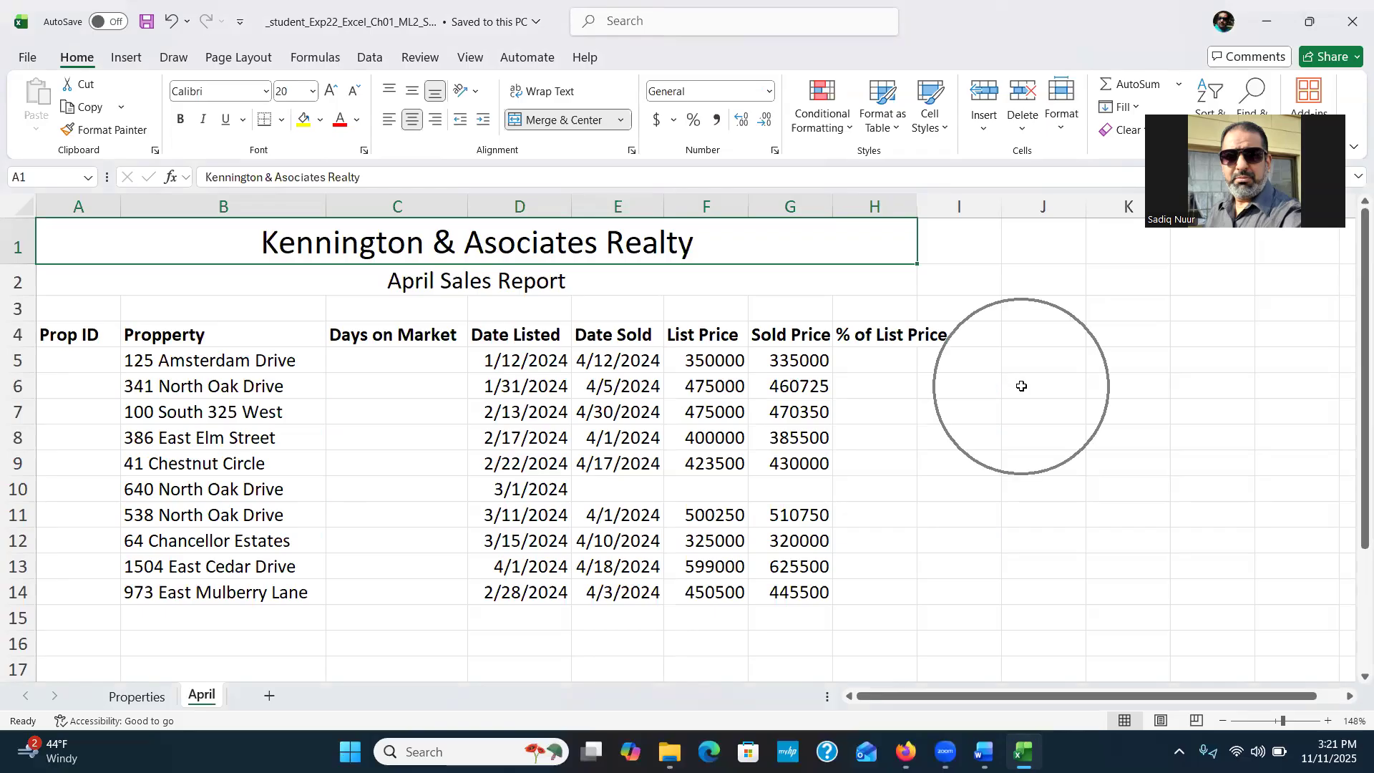
{"action": "key", "text": "ctrl"}
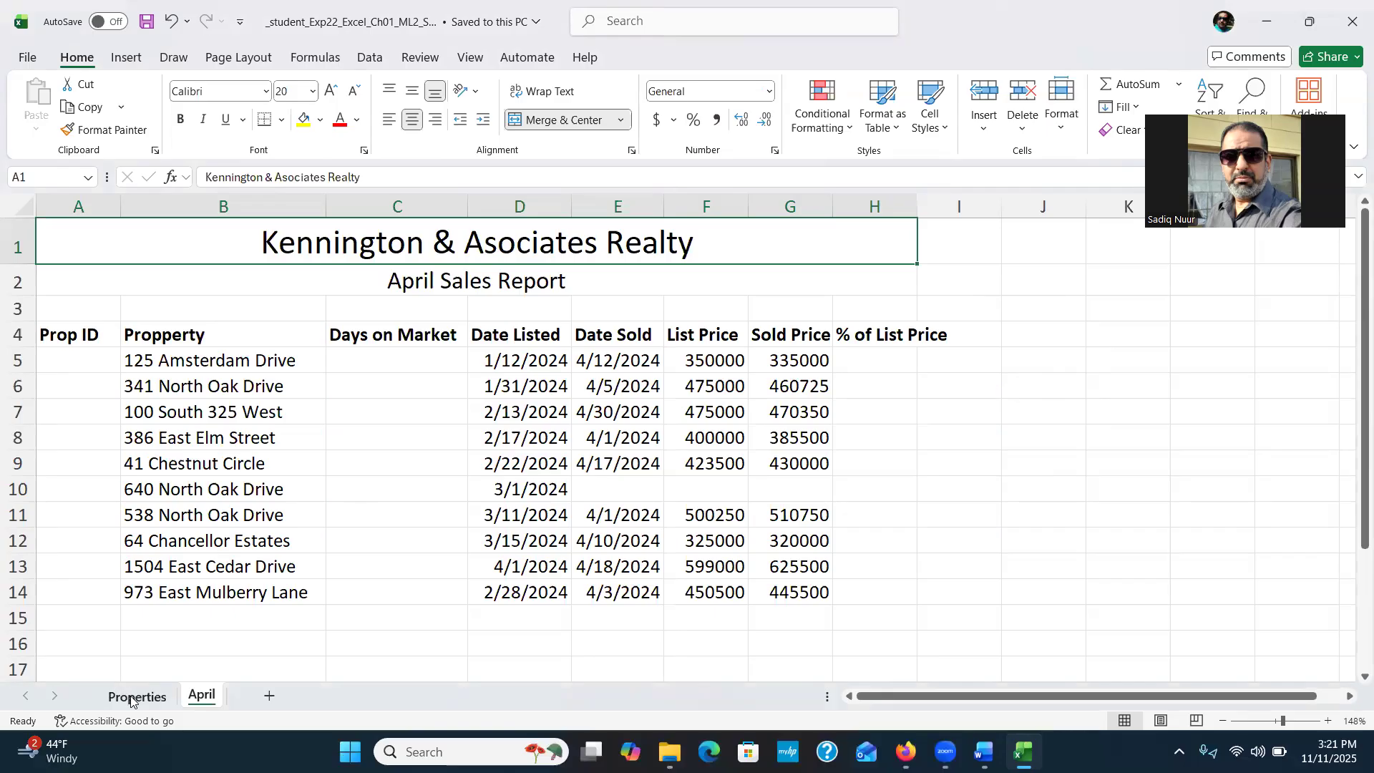
Step: Delete row 10, the listing without a sold date or prices, from the April worksheet
{"action": "key", "text": "ctrl"}
{"action": "key", "text": "ctrl"}
{"action": "left_click", "coordinate": [16, 490]}
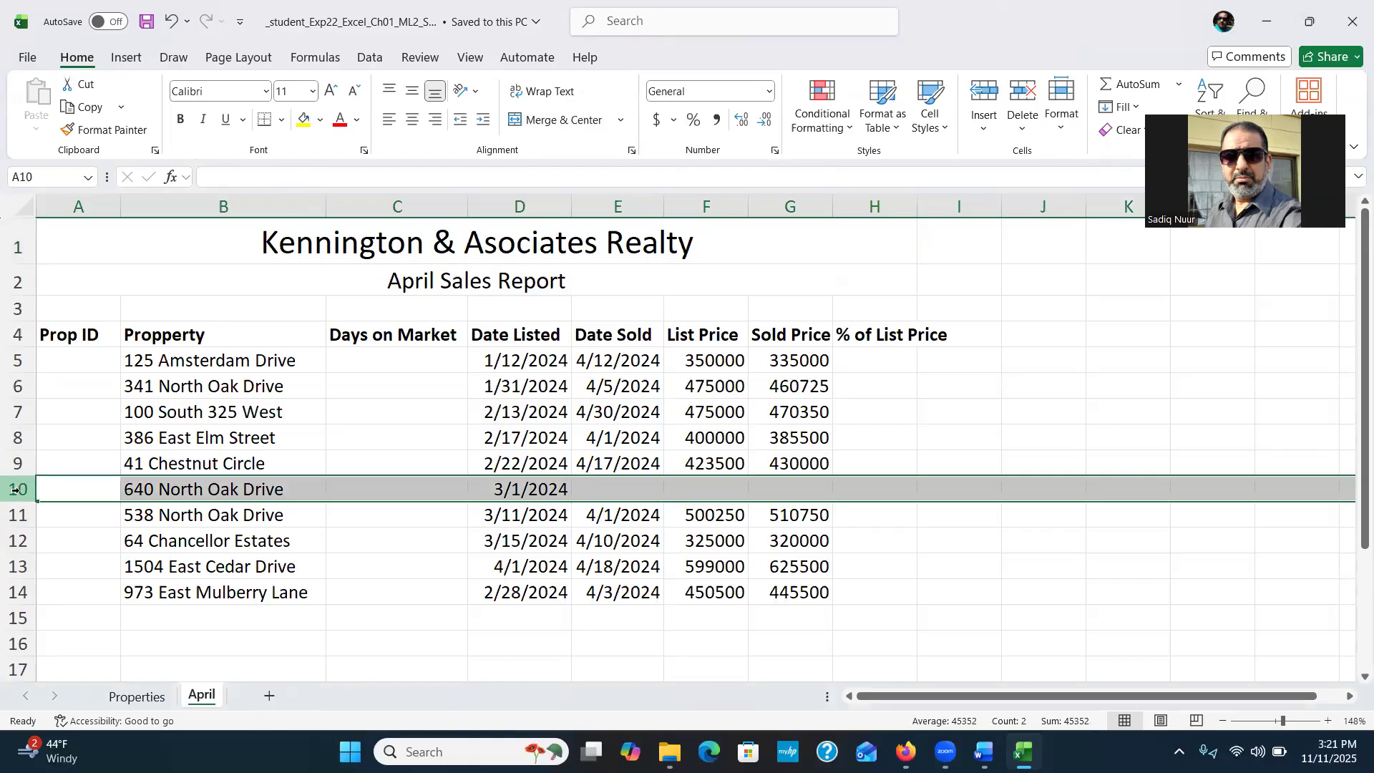
{"action": "right_click", "coordinate": [16, 491]}
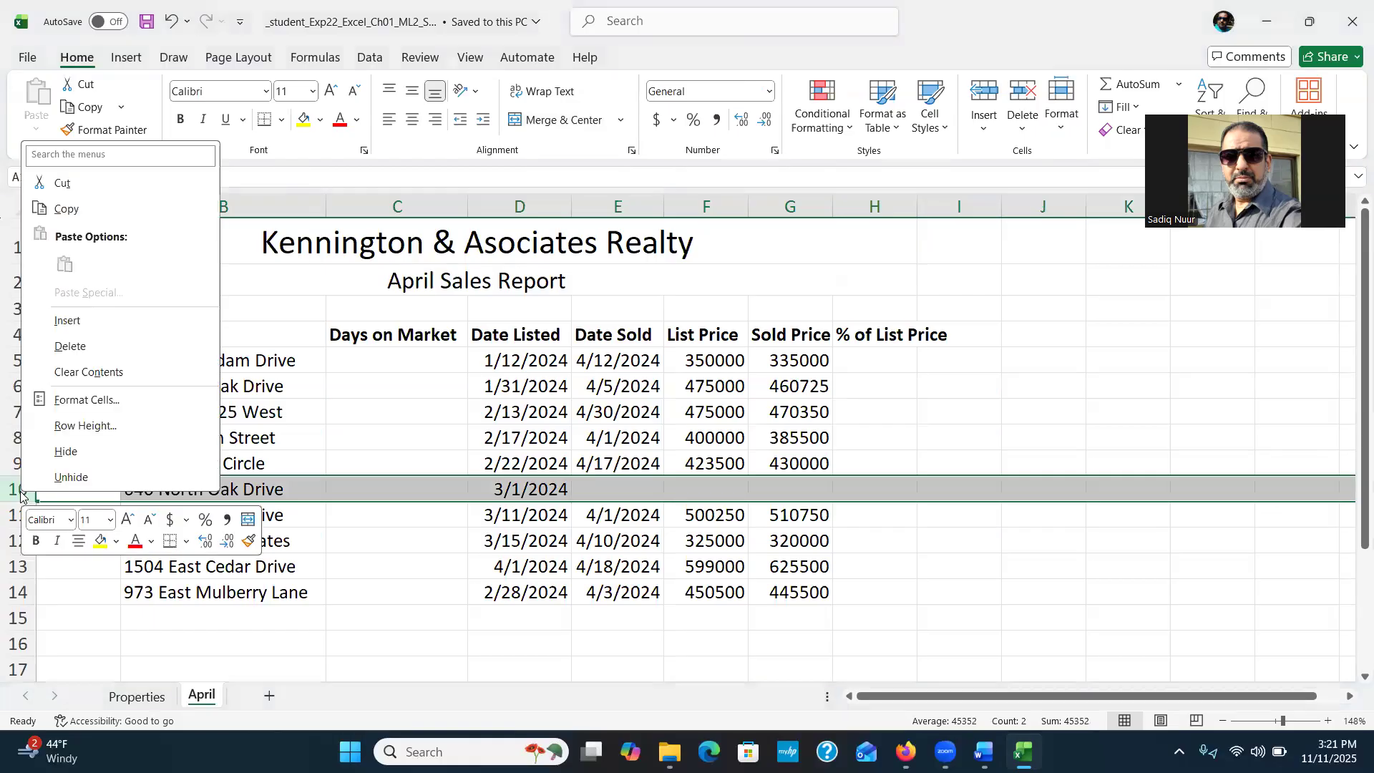
{"action": "left_click", "coordinate": [70, 347]}
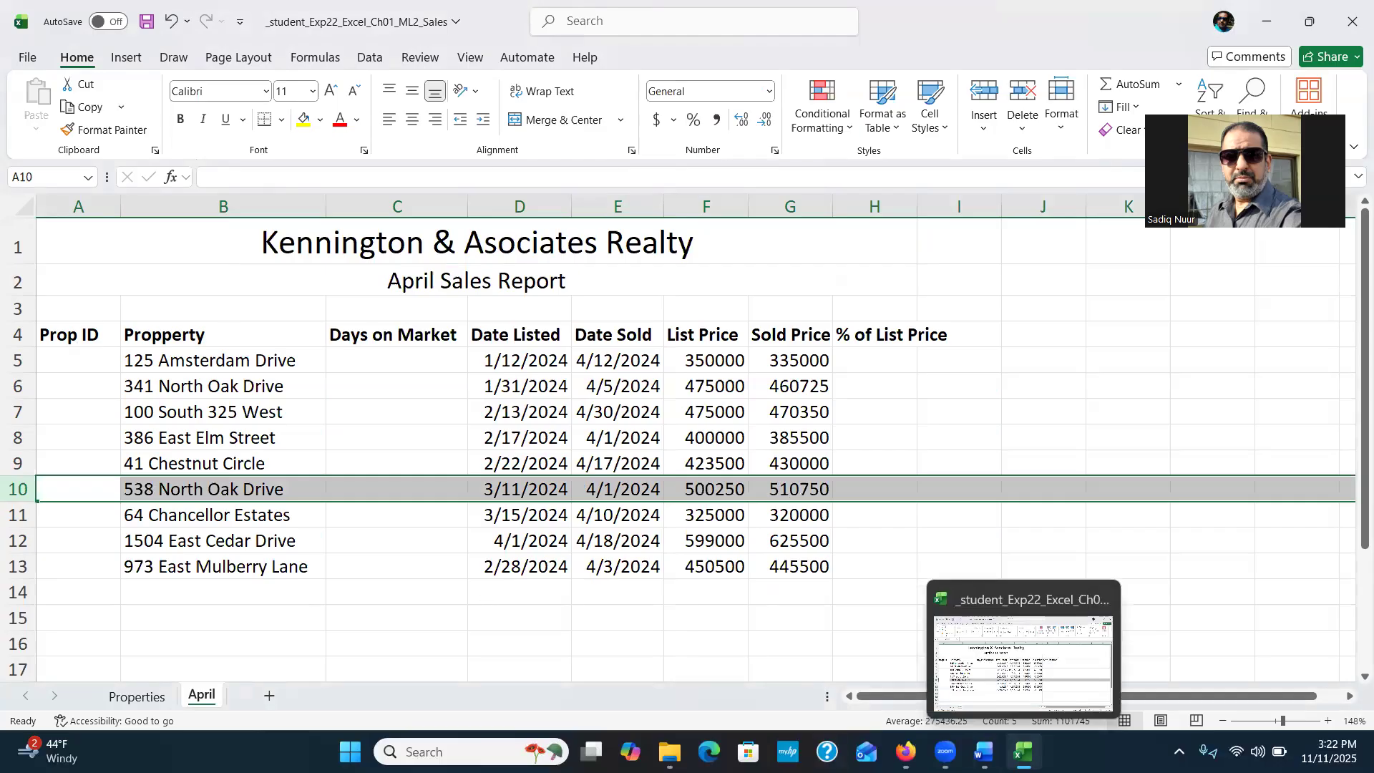
Step: Read instruction 3 in the Word document, return to the Excel workbook, and insert a blank row at row 10
{"action": "left_click", "coordinate": [983, 751]}
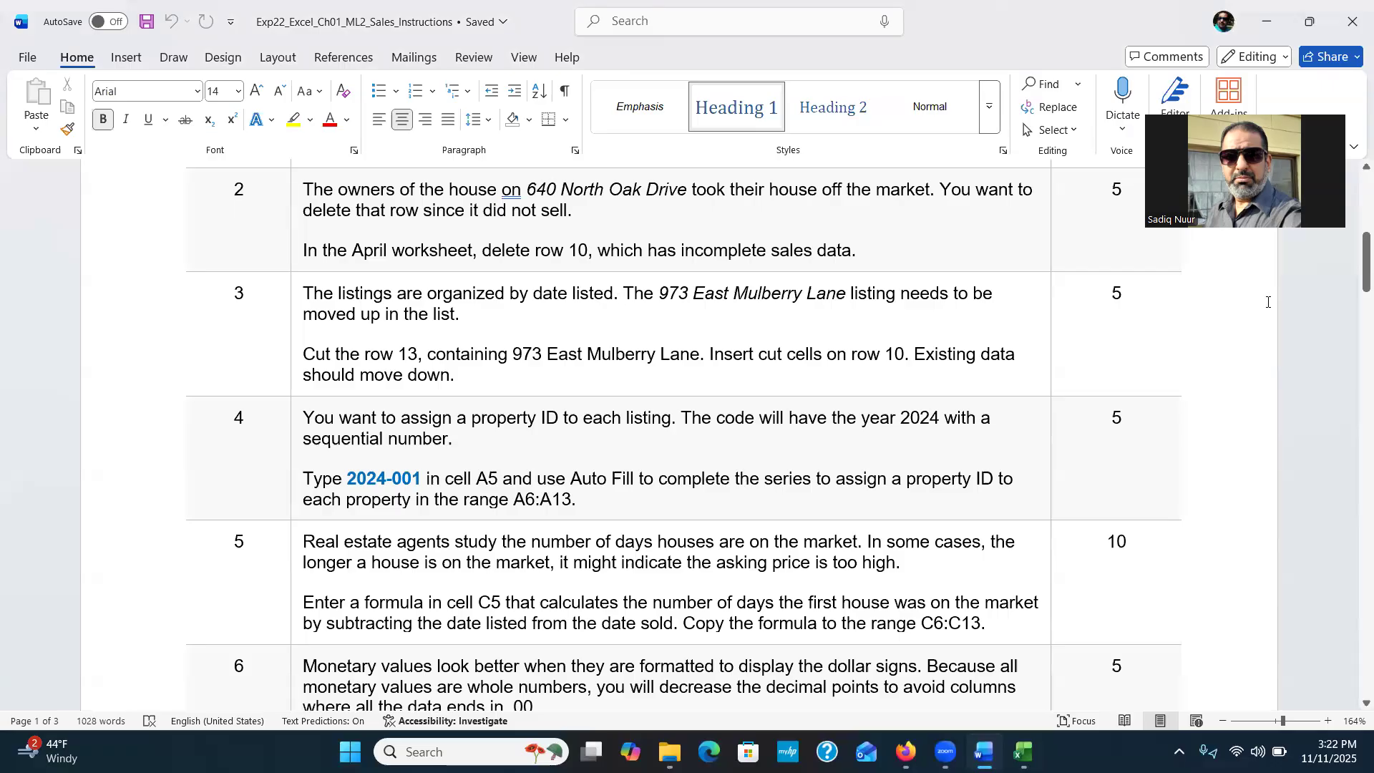
{"action": "left_click_drag", "start_coordinate": [1355, 274], "coordinate": [1355, 285]}
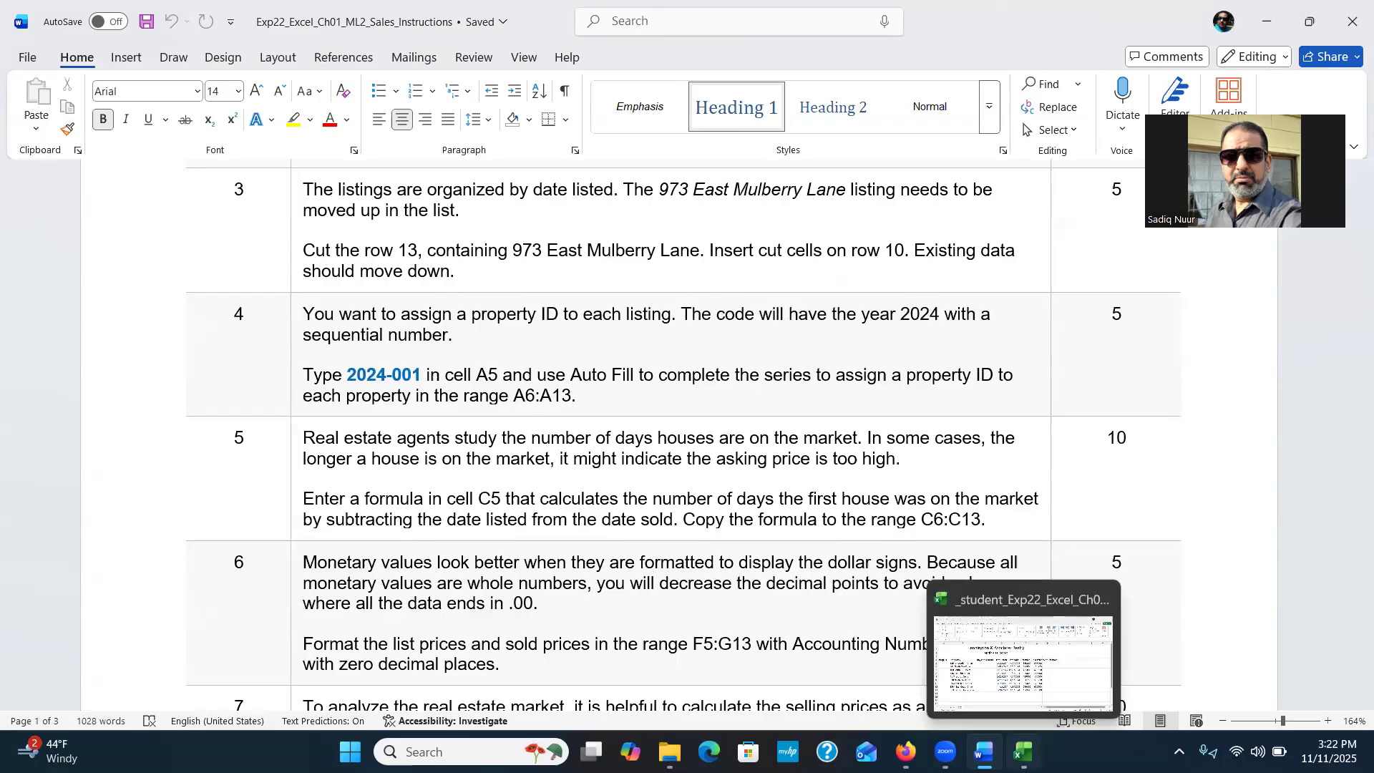
{"action": "left_click", "coordinate": [1024, 752]}
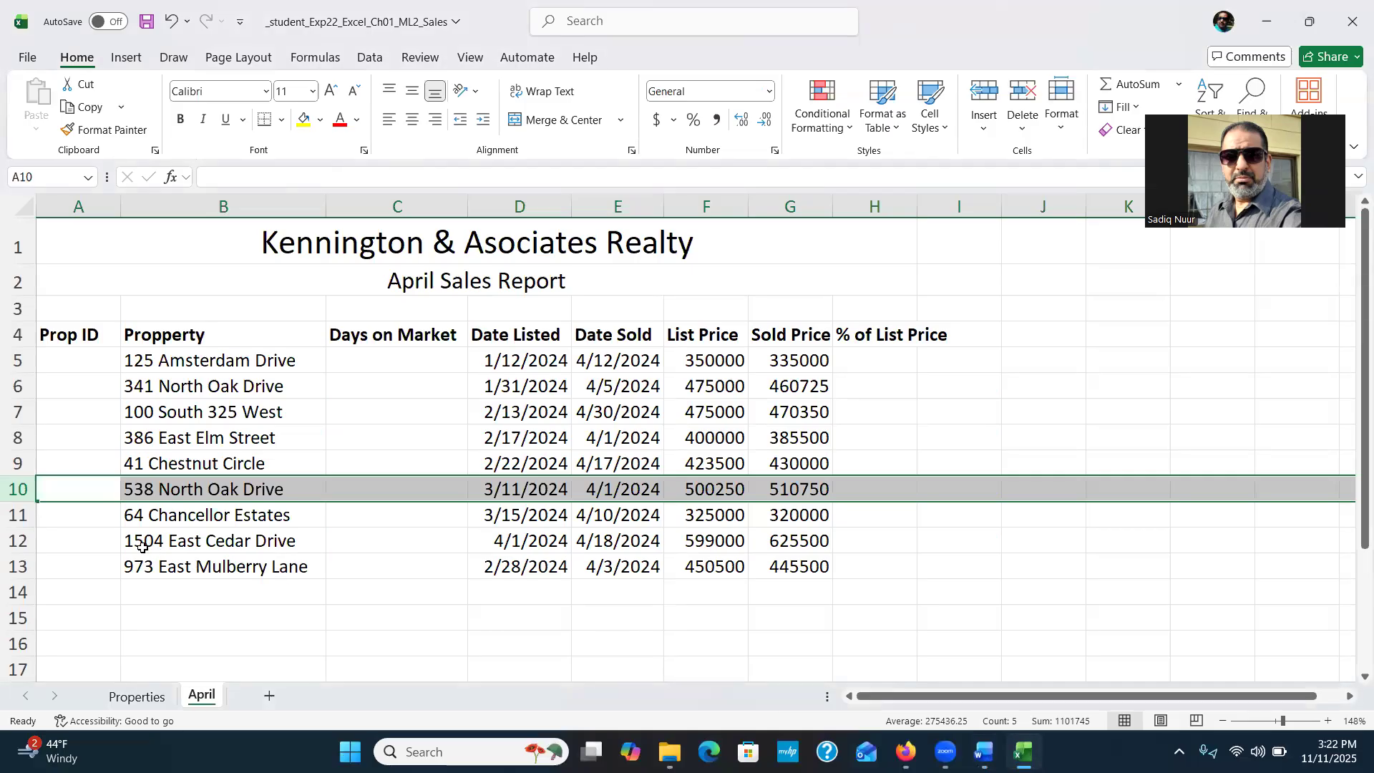
{"action": "right_click", "coordinate": [16, 489]}
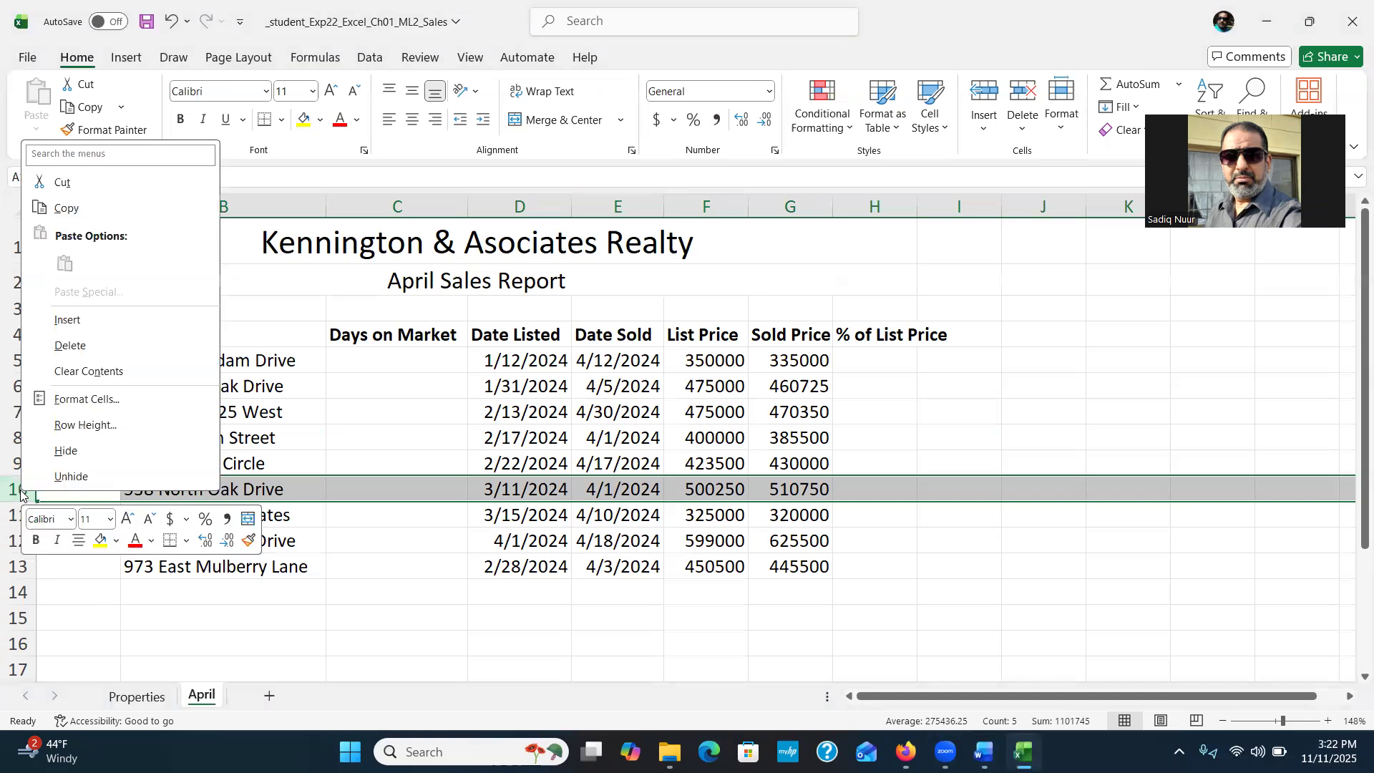
{"action": "left_click", "coordinate": [78, 322]}
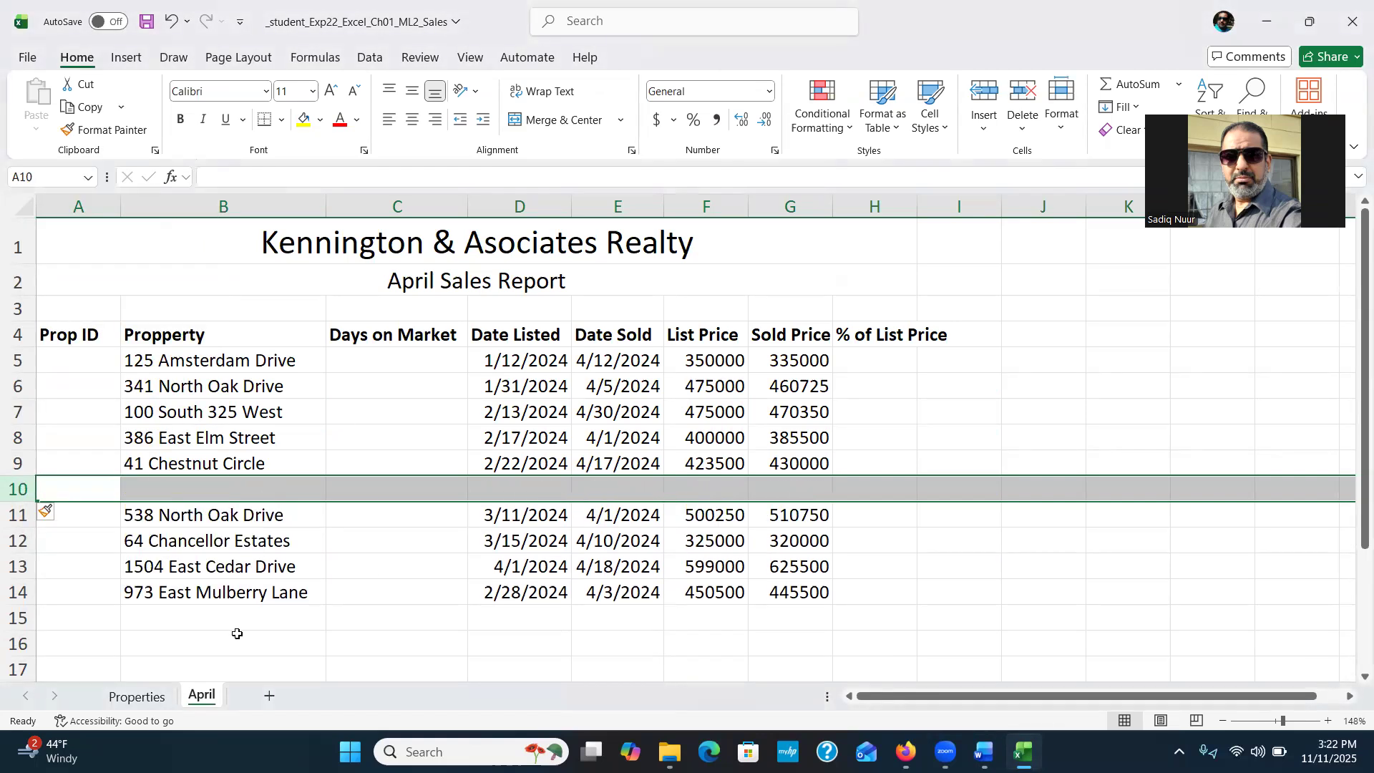
Step: Recheck instruction 3 in Word, then cut row 14 of the April worksheet and paste it into the blank row 10
{"action": "left_click", "coordinate": [19, 591]}
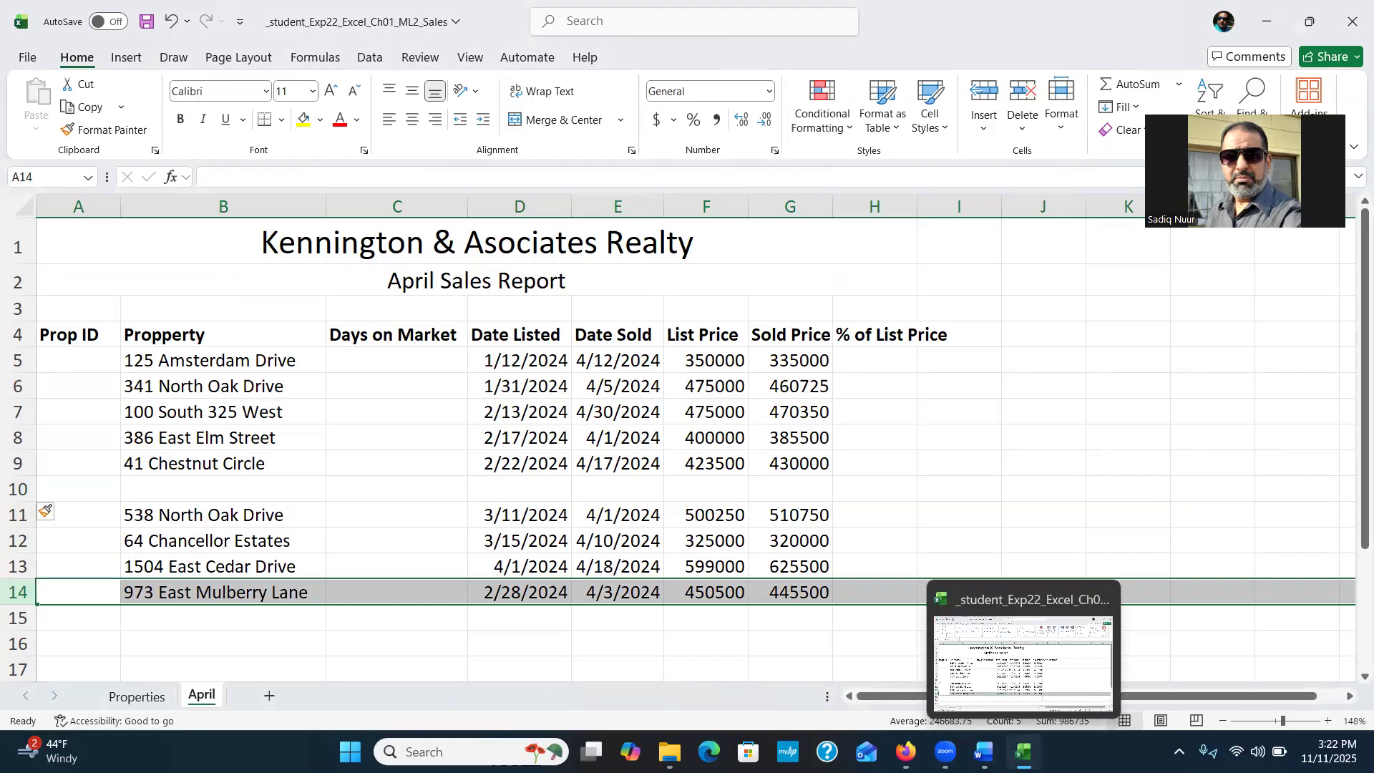
{"action": "left_click", "coordinate": [983, 752]}
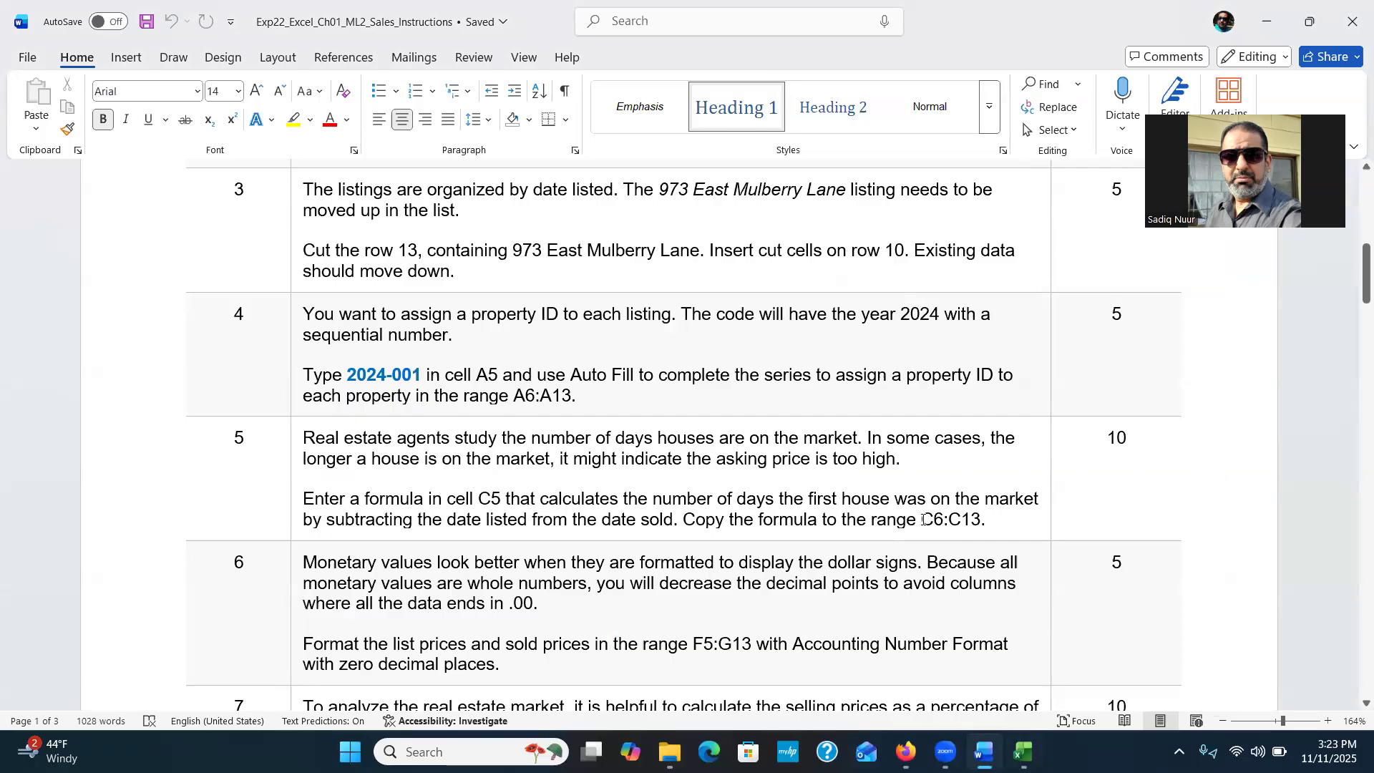
{"action": "left_click", "coordinate": [1023, 752]}
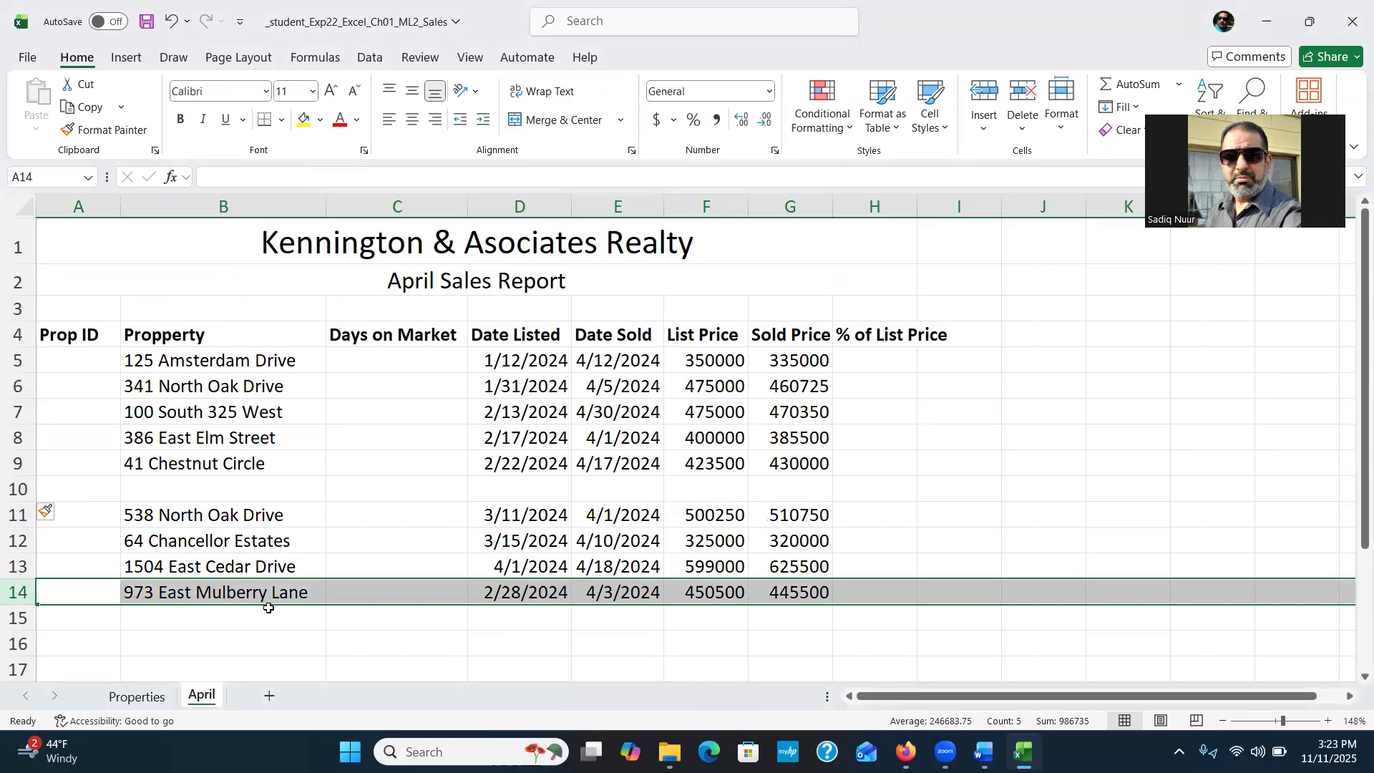
{"action": "right_click", "coordinate": [12, 594]}
{"action": "right_click", "coordinate": [13, 598]}
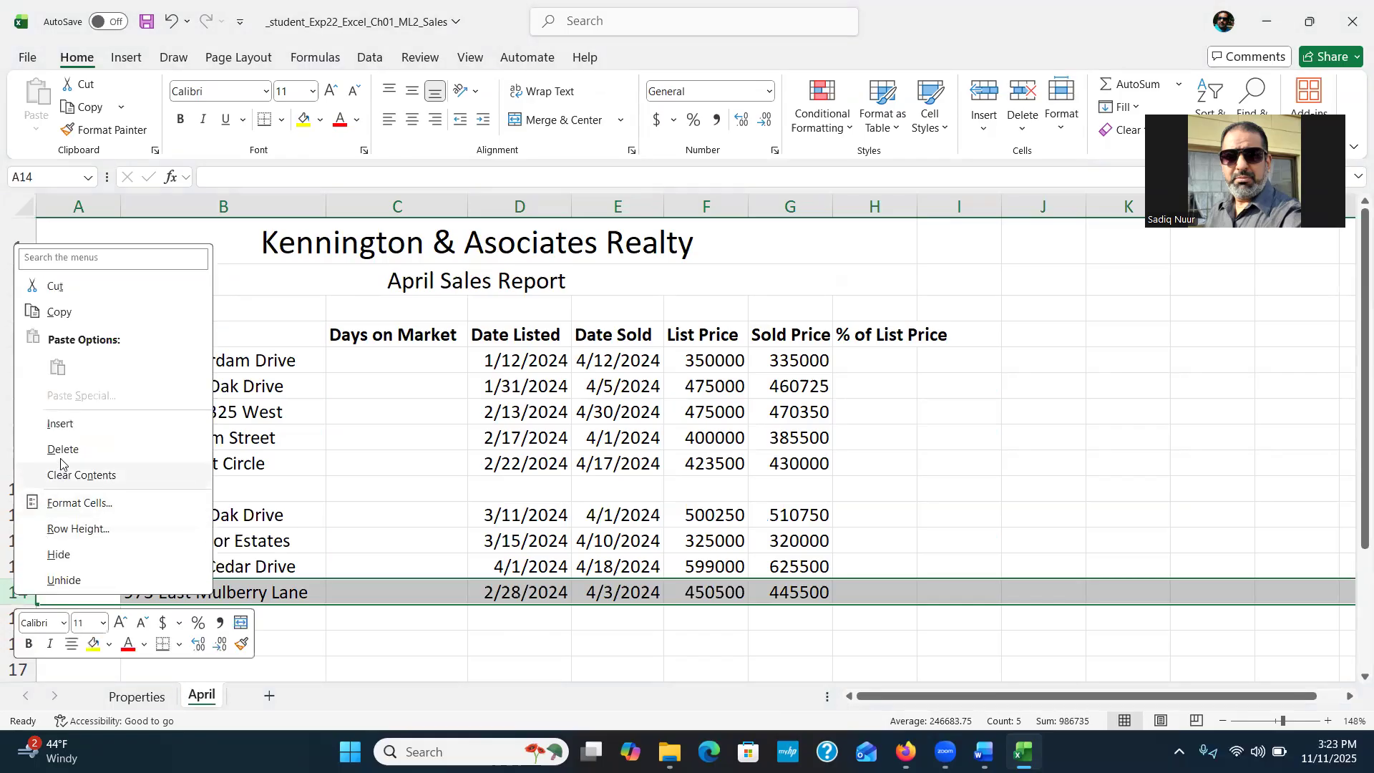
{"action": "left_click", "coordinate": [68, 287]}
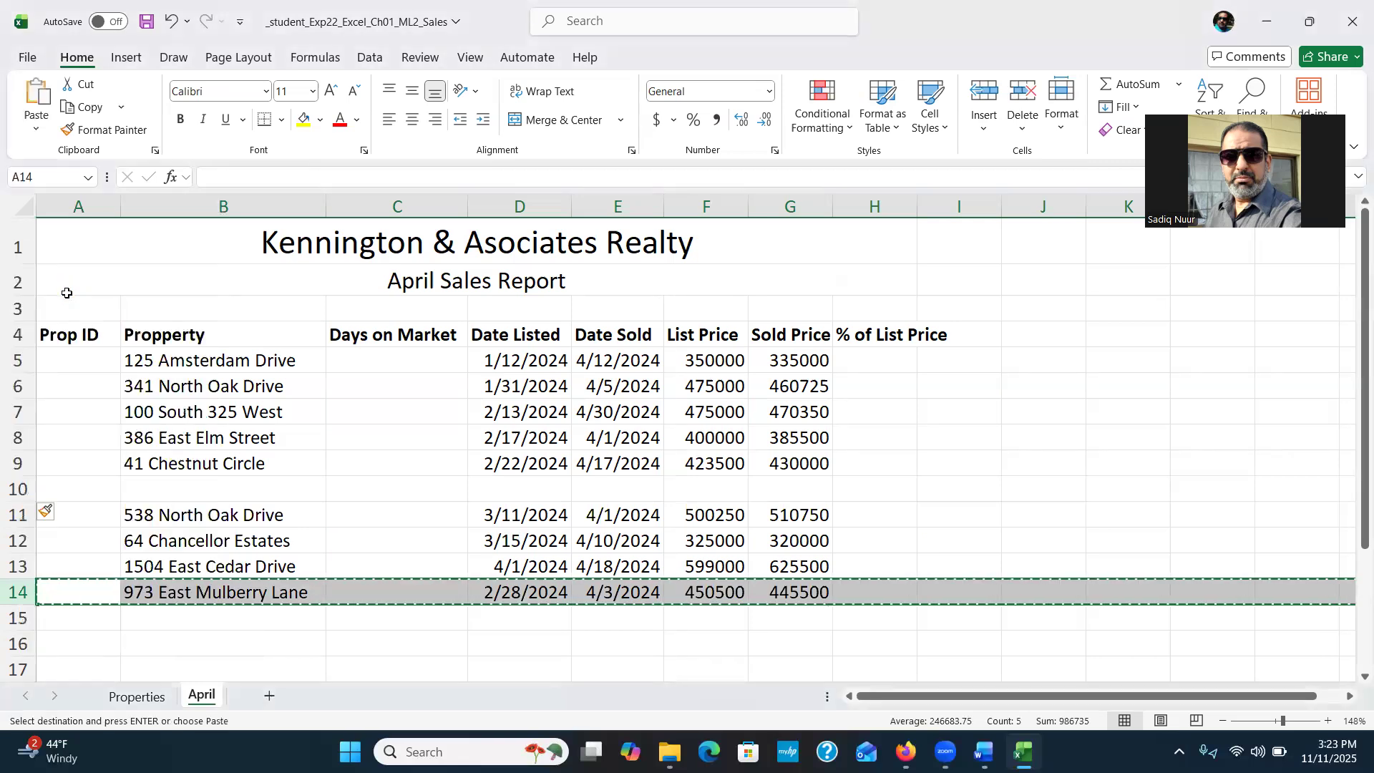
{"action": "left_click", "coordinate": [16, 488]}
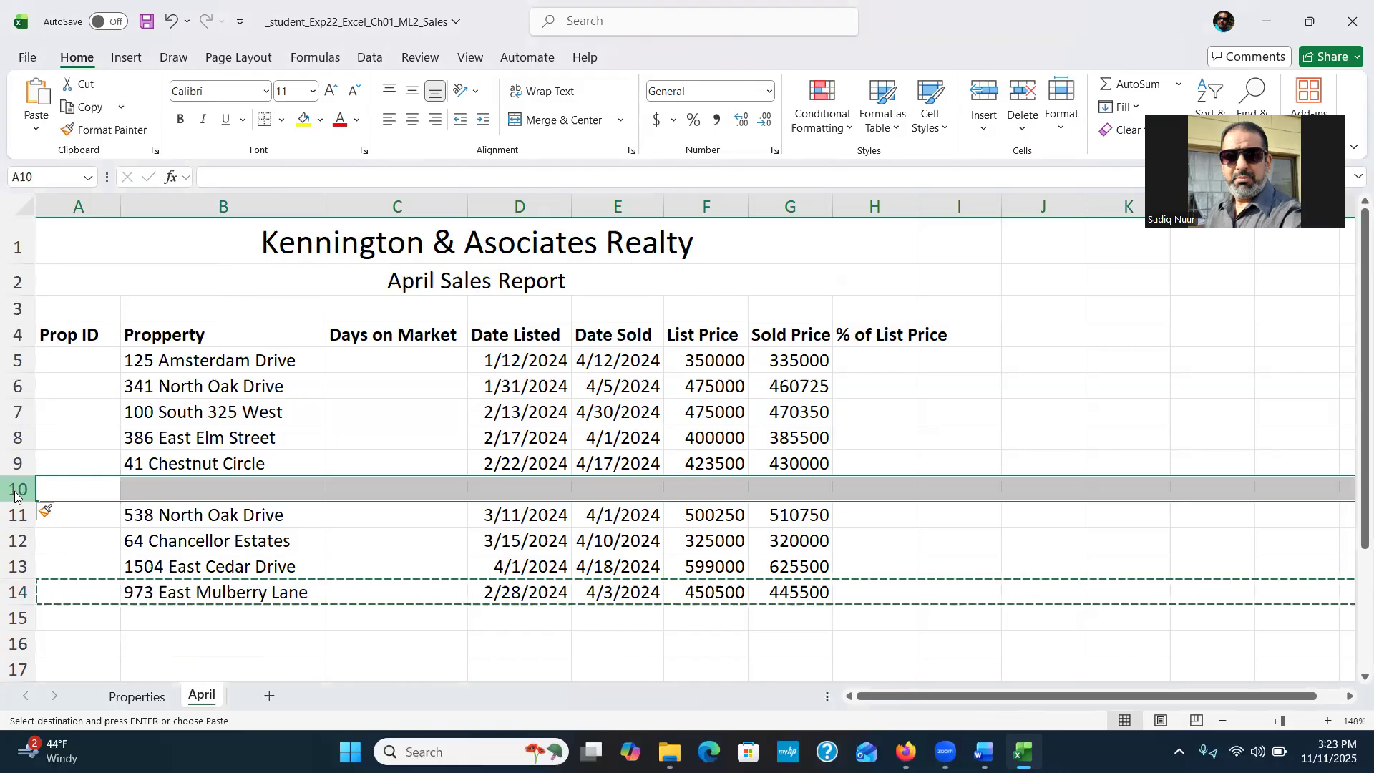
{"action": "right_click", "coordinate": [16, 494]}
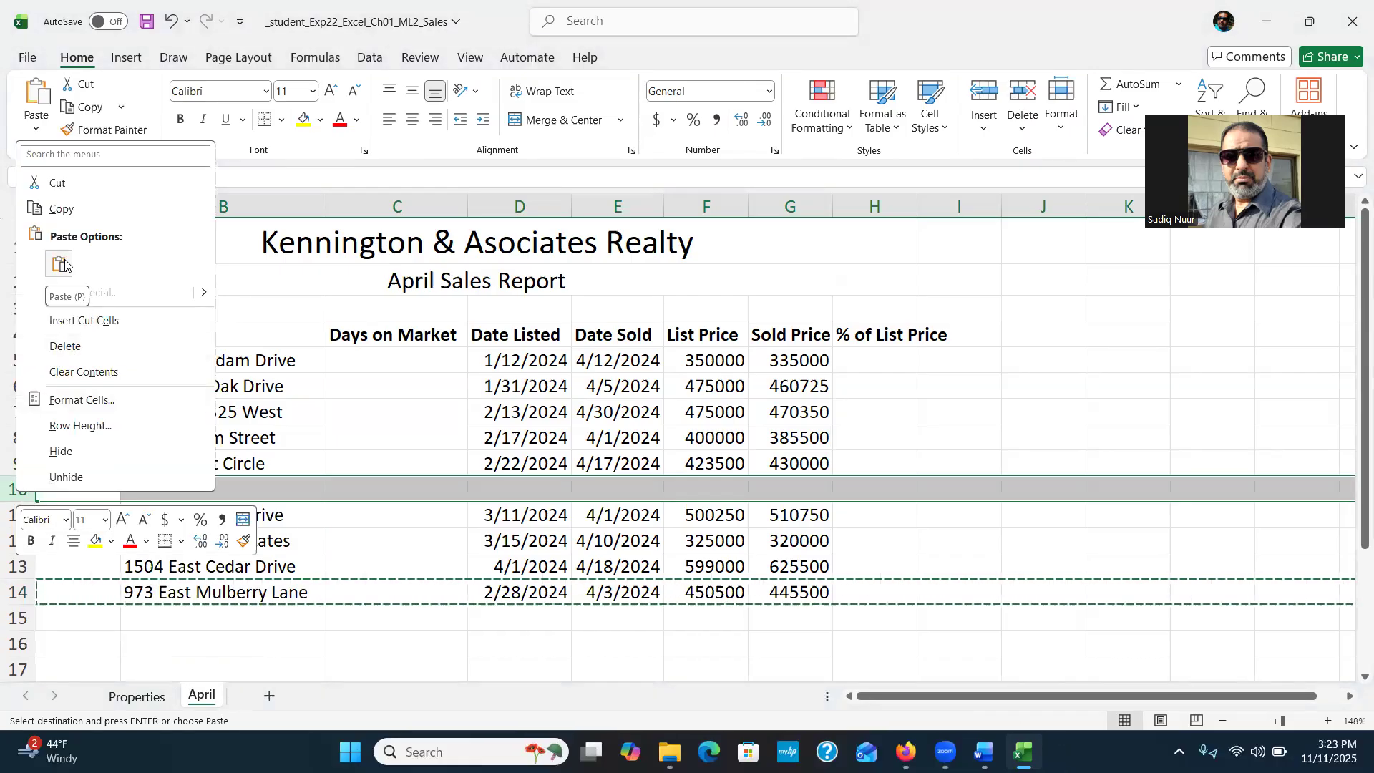
{"action": "key", "text": "Escape"}
{"action": "key", "text": "ctrl+v"}
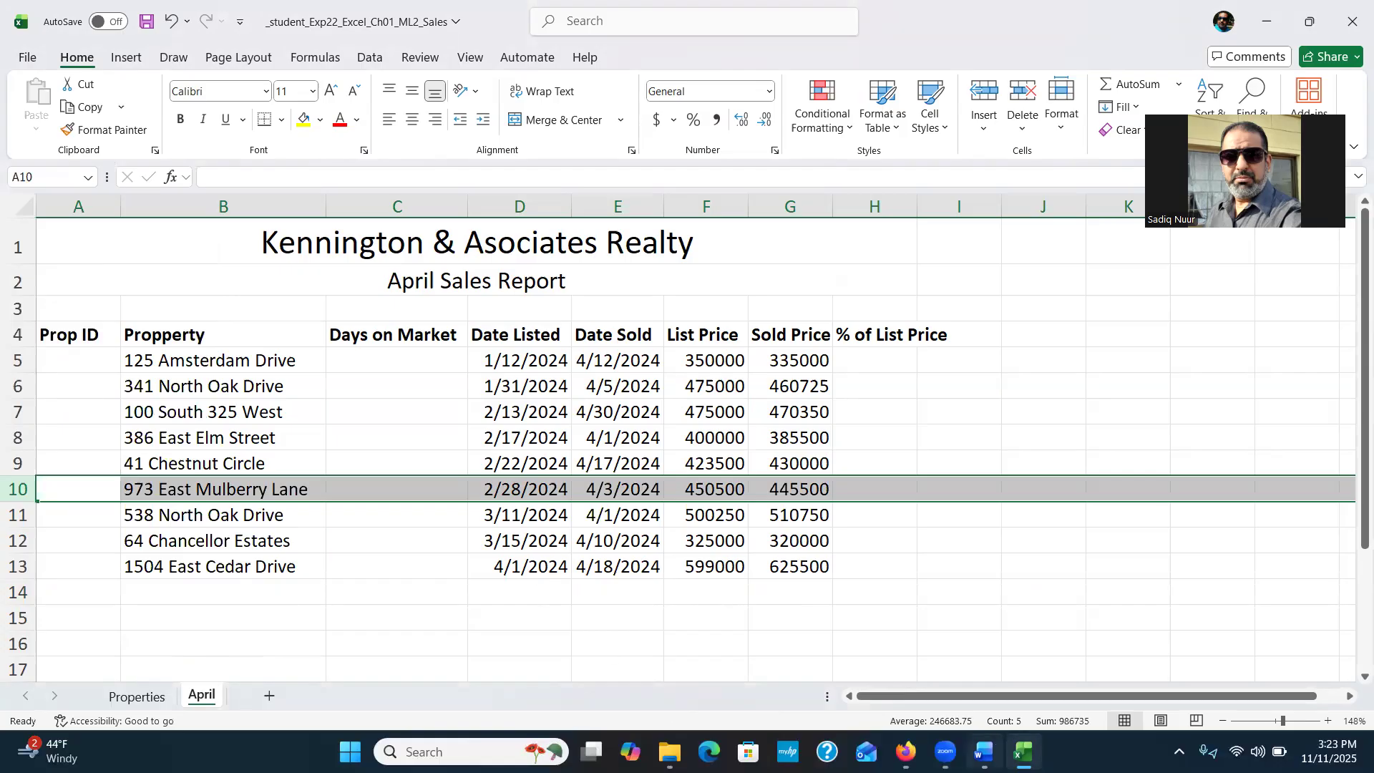
Step: Read instruction 4 in the Word document, enter 2024-001 in cell A5 of the workbook, and auto-fill the property IDs down to A13
{"action": "left_click", "coordinate": [984, 752]}
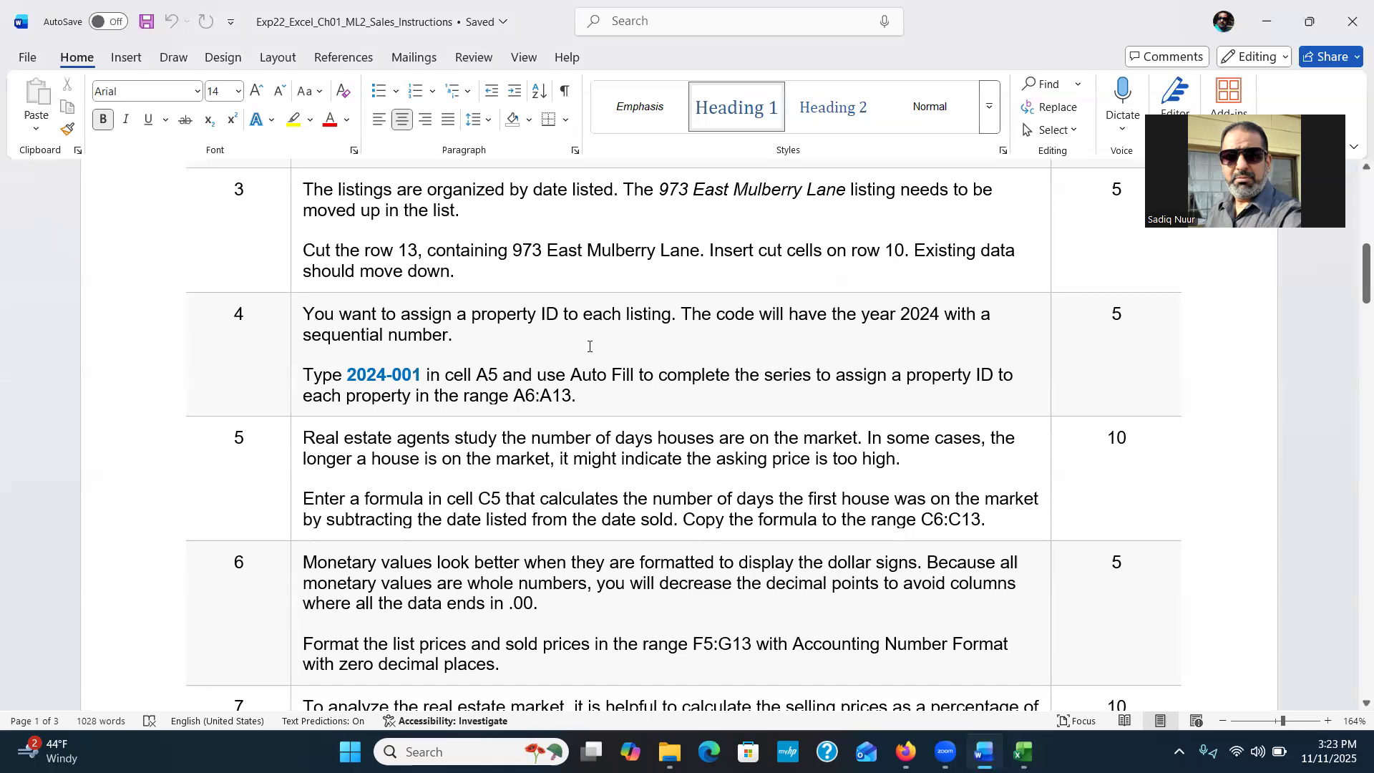
{"action": "left_click_drag", "start_coordinate": [1352, 289], "coordinate": [1352, 303]}
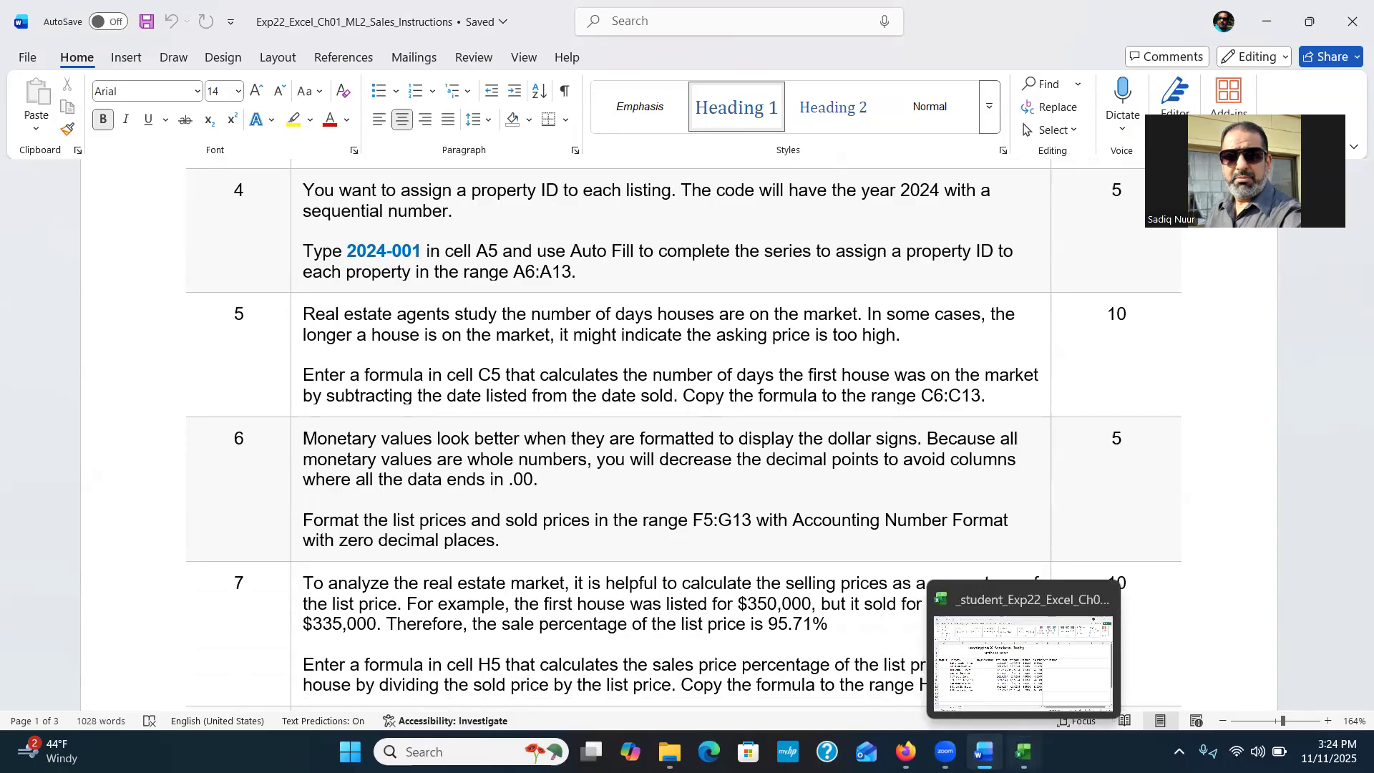
{"action": "left_click", "coordinate": [1024, 751]}
{"action": "left_click", "coordinate": [83, 365]}
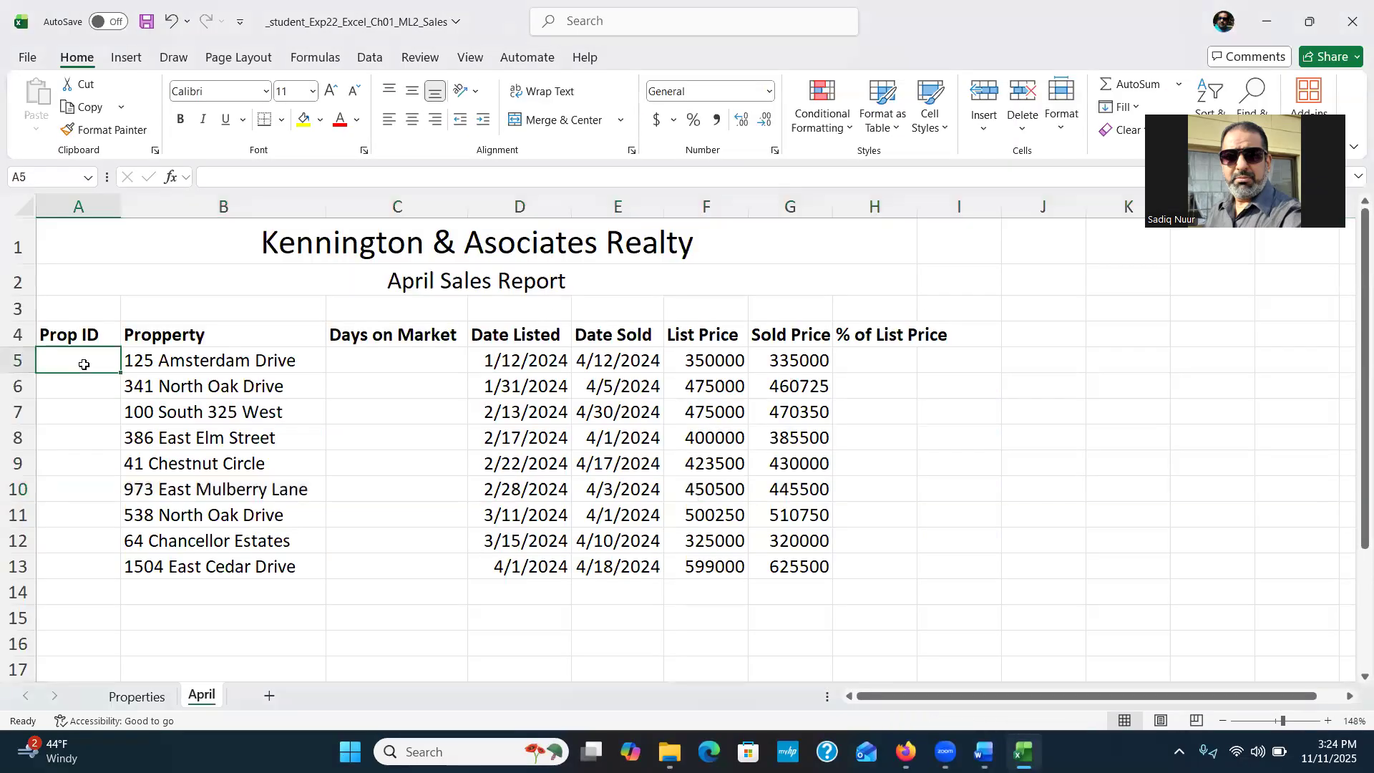
{"action": "type", "text": "2024-001"}
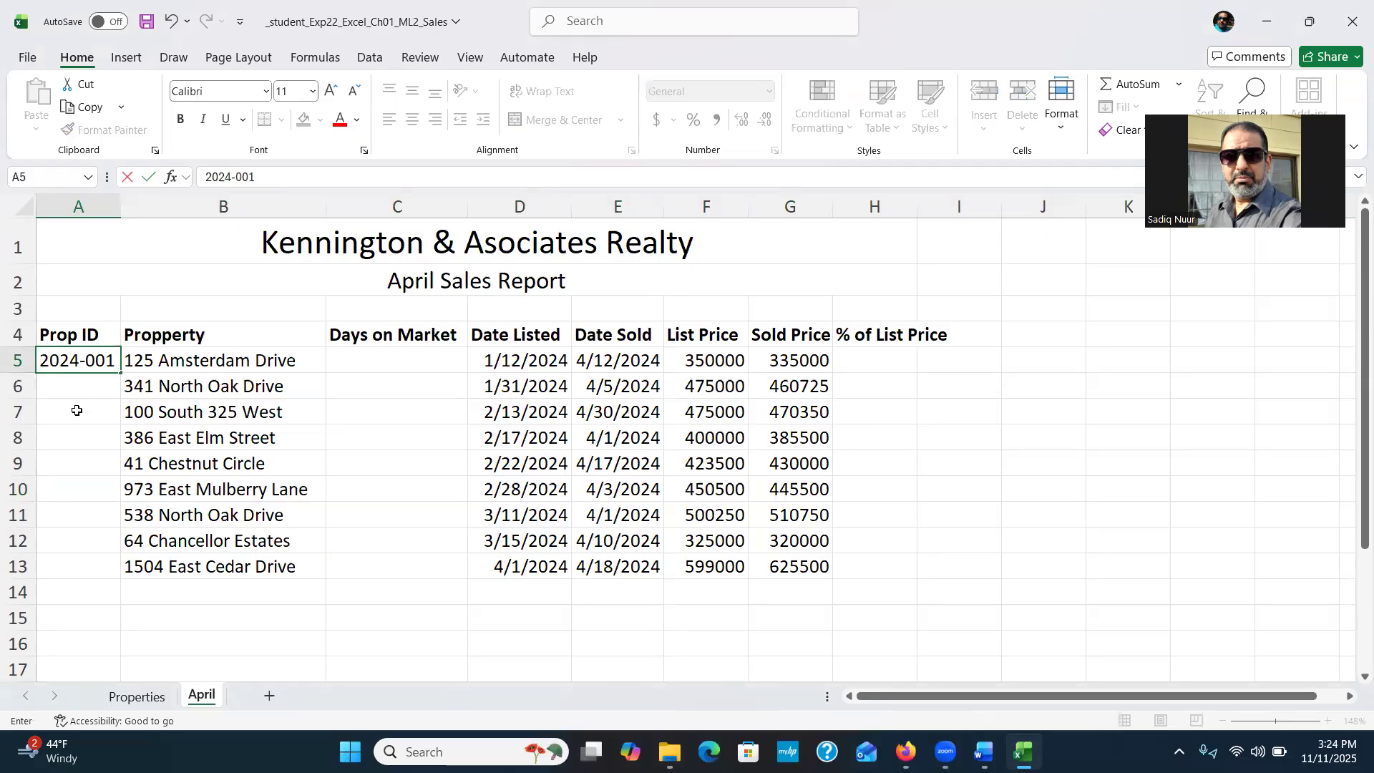
{"action": "left_click", "coordinate": [85, 386]}
{"action": "left_click", "coordinate": [89, 363]}
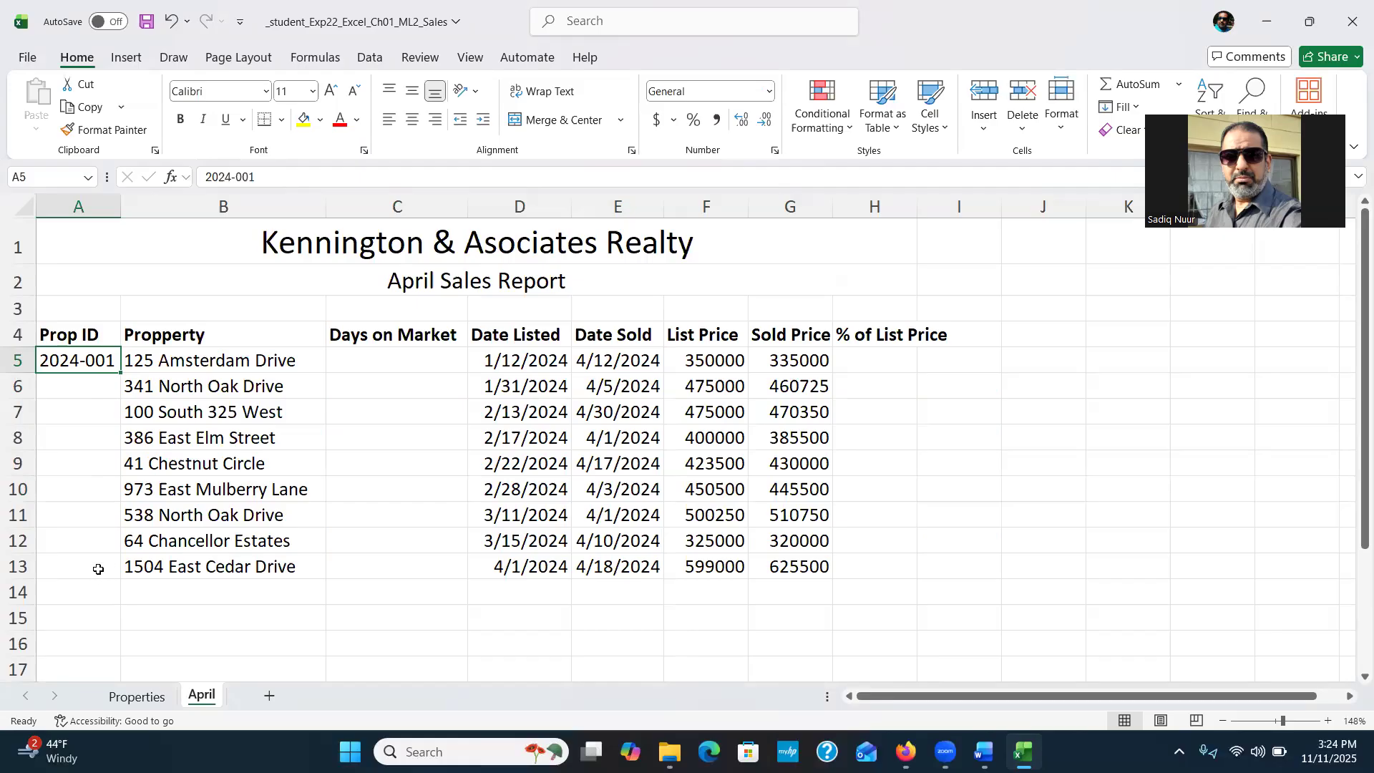
{"action": "double_click", "coordinate": [121, 372]}
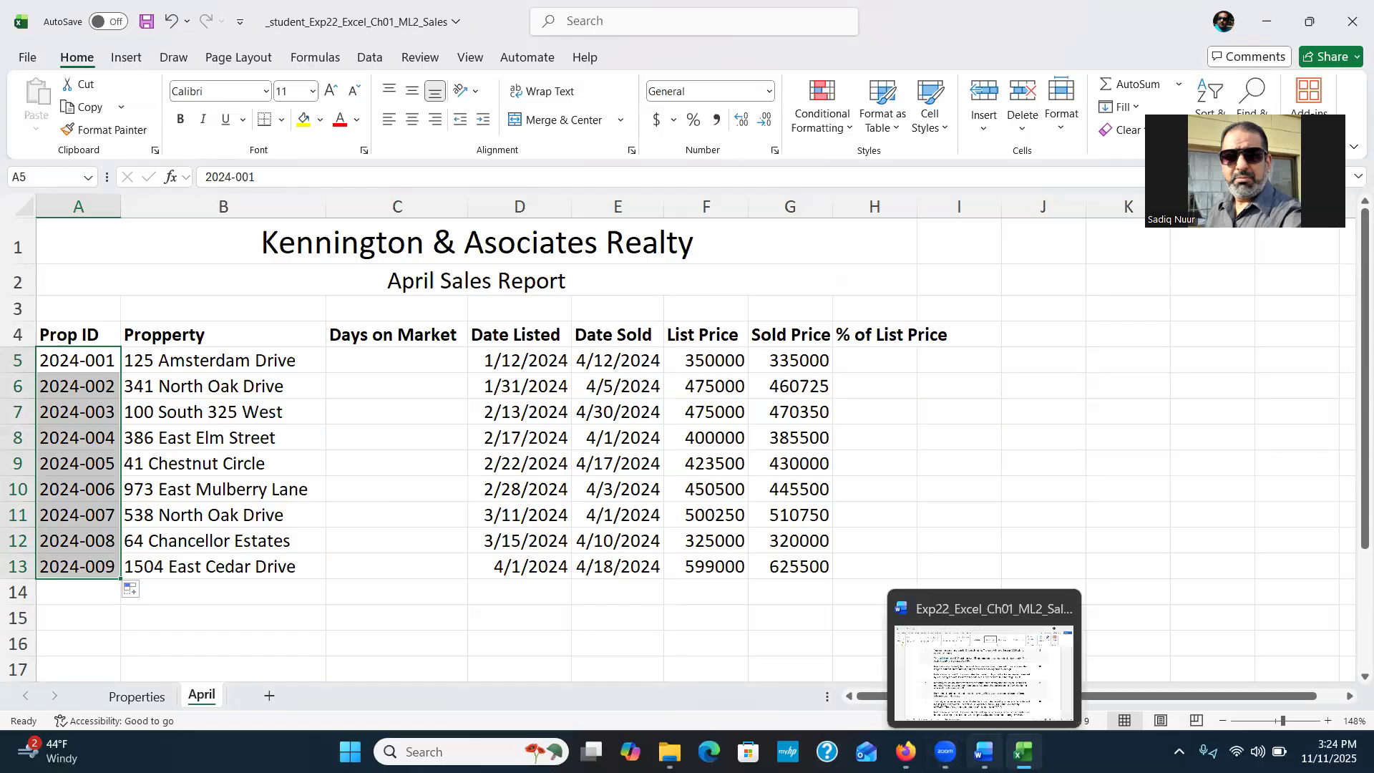
Step: Read instruction 5 about the days-on-market formula in the Word document and return to the Excel workbook
{"action": "left_click", "coordinate": [984, 662]}
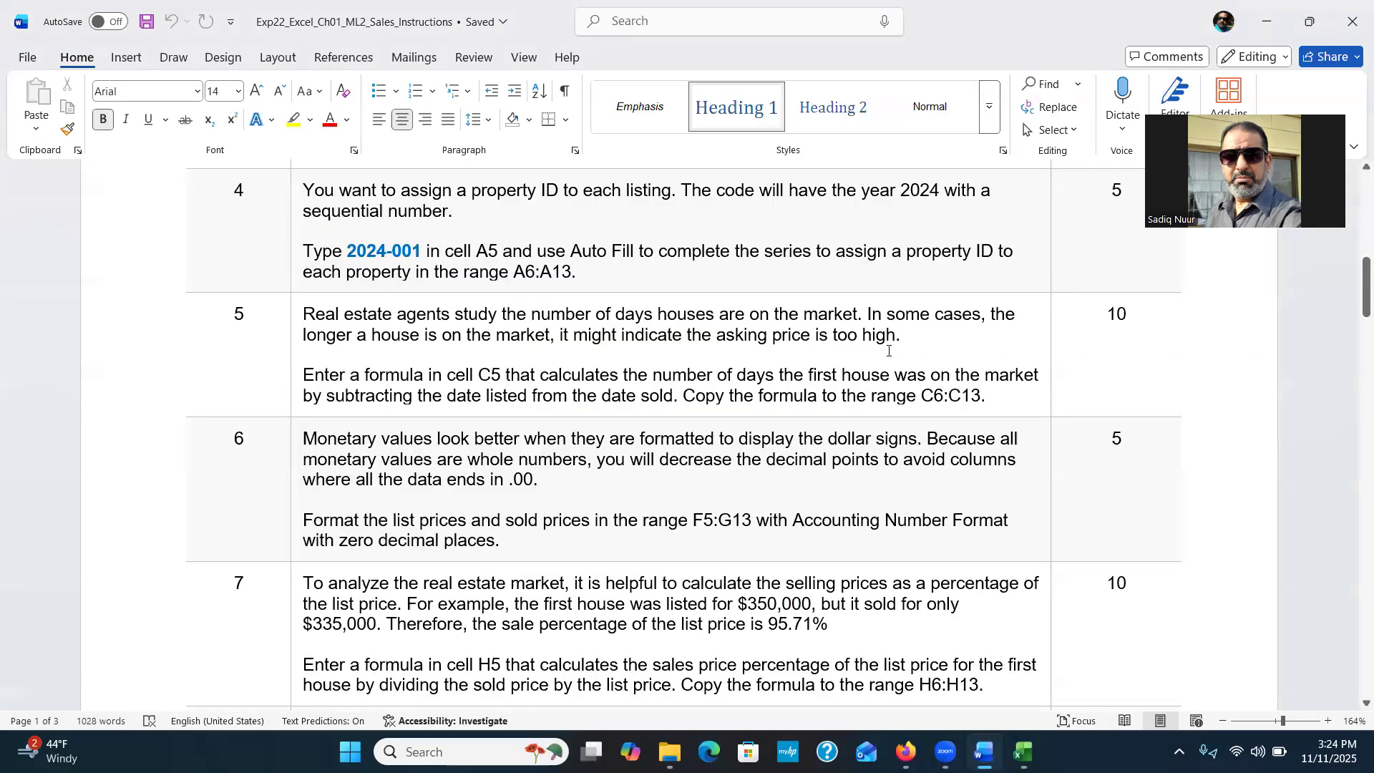
{"action": "left_click_drag", "start_coordinate": [1354, 284], "coordinate": [1353, 307]}
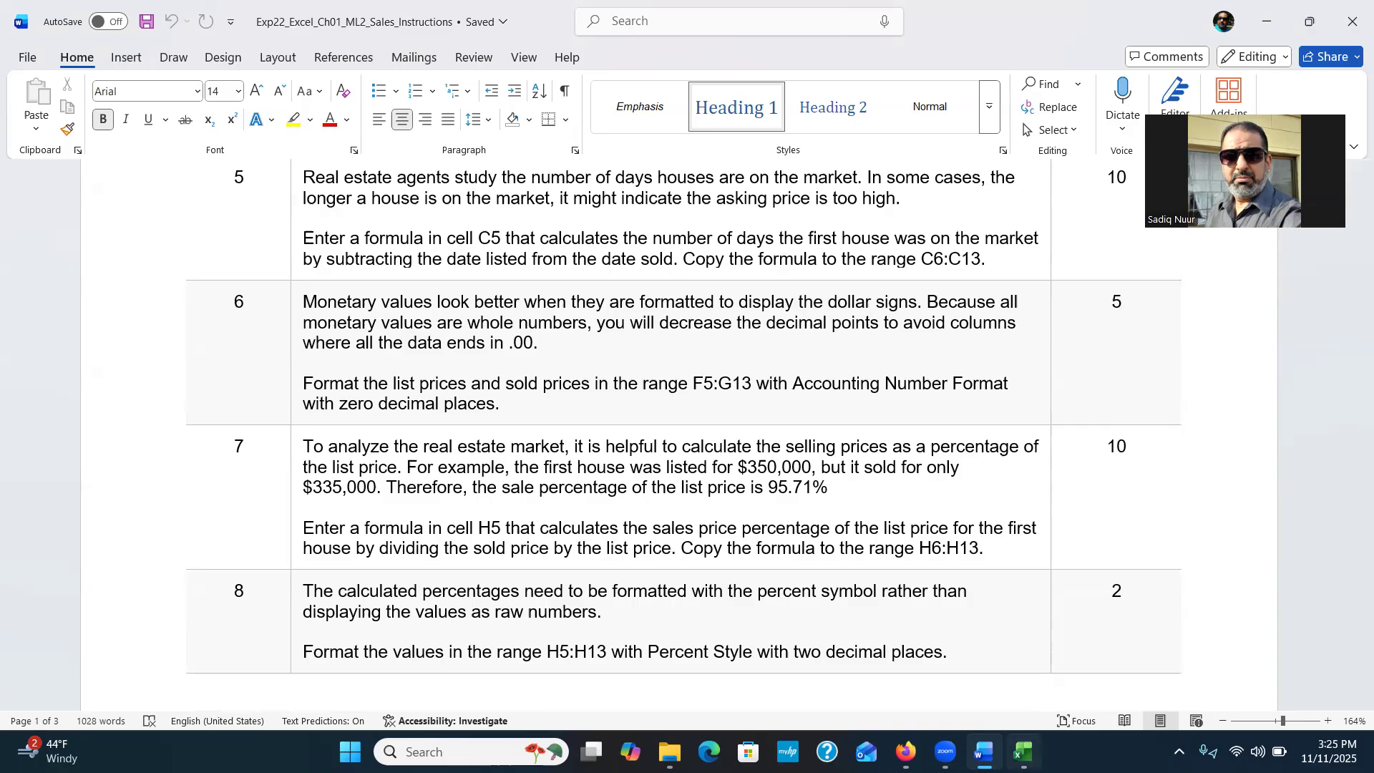
{"action": "mouse_move", "coordinate": [1023, 753]}
{"action": "left_click", "coordinate": [1024, 752]}
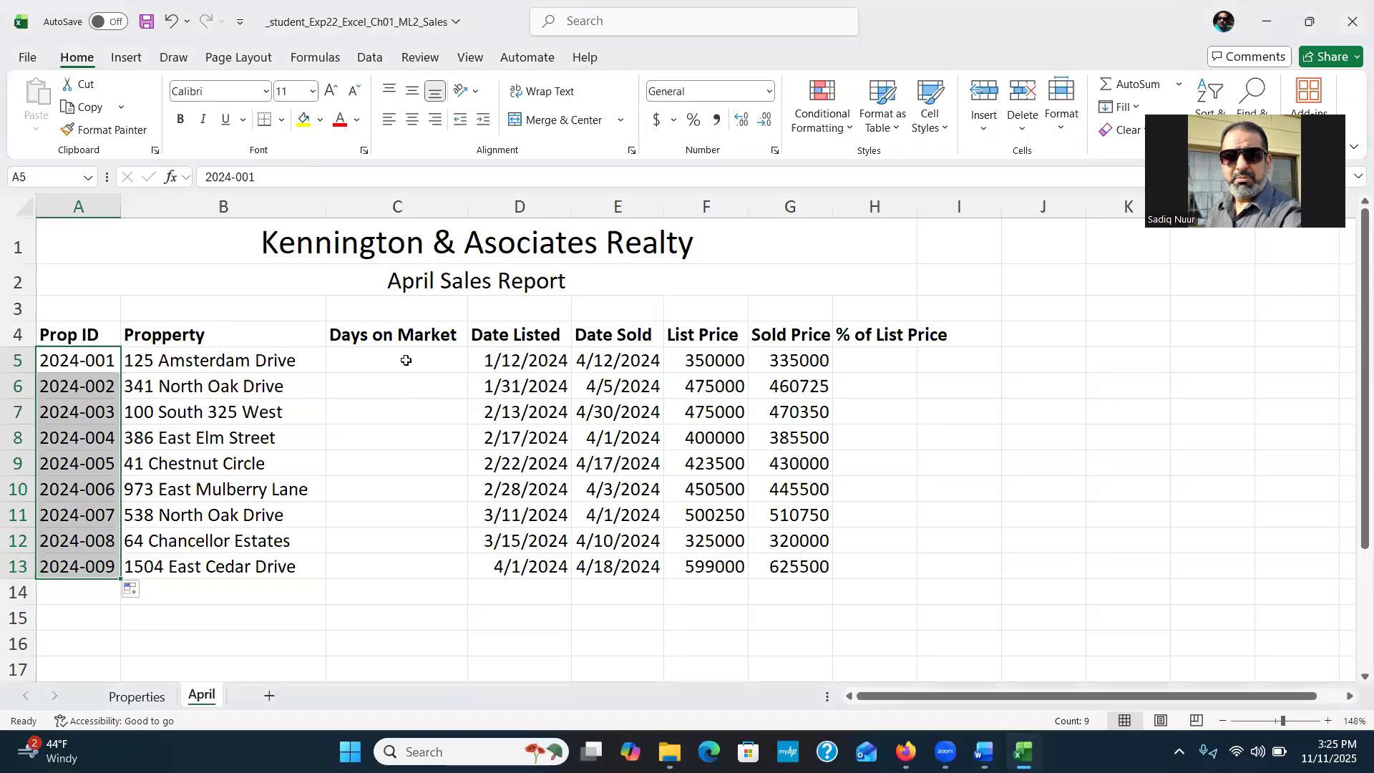
{"action": "left_click", "coordinate": [406, 360]}
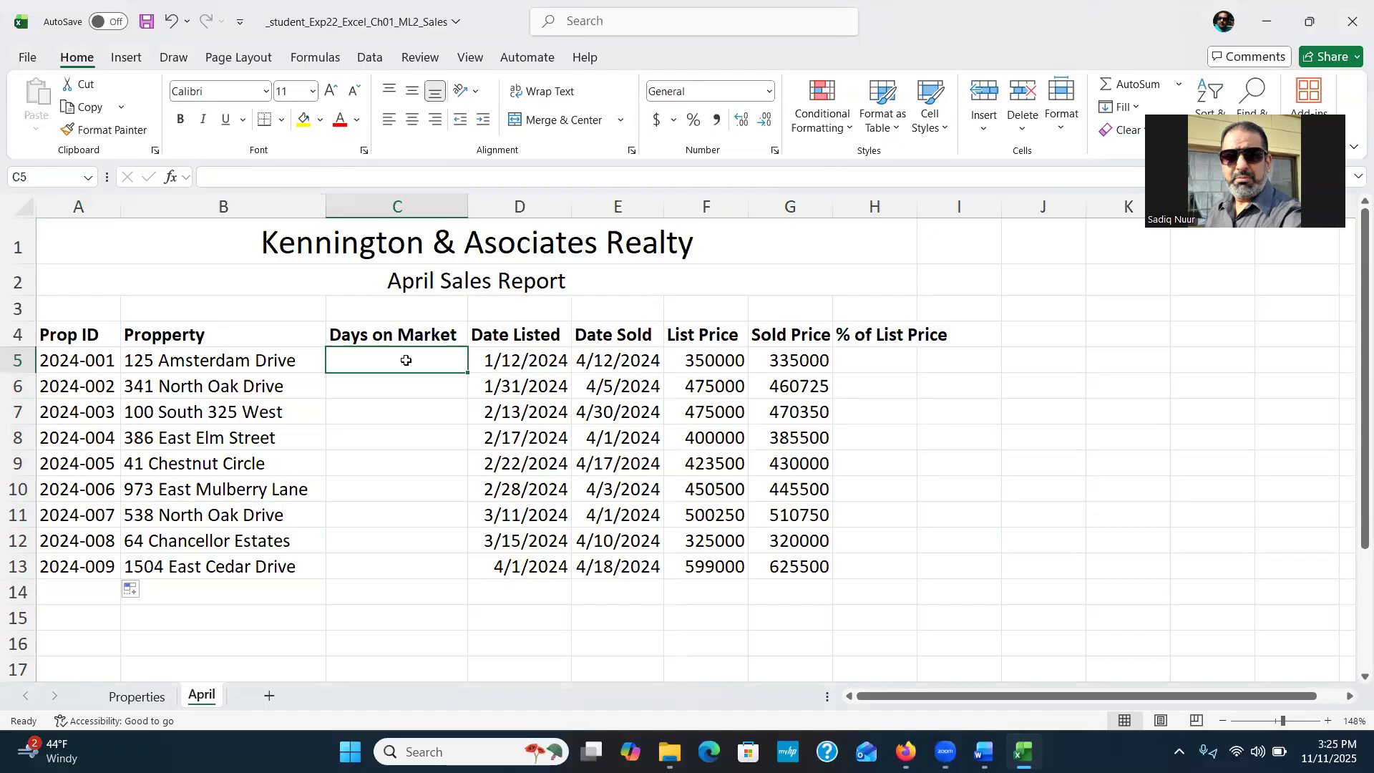
{"action": "type", "text": "="}
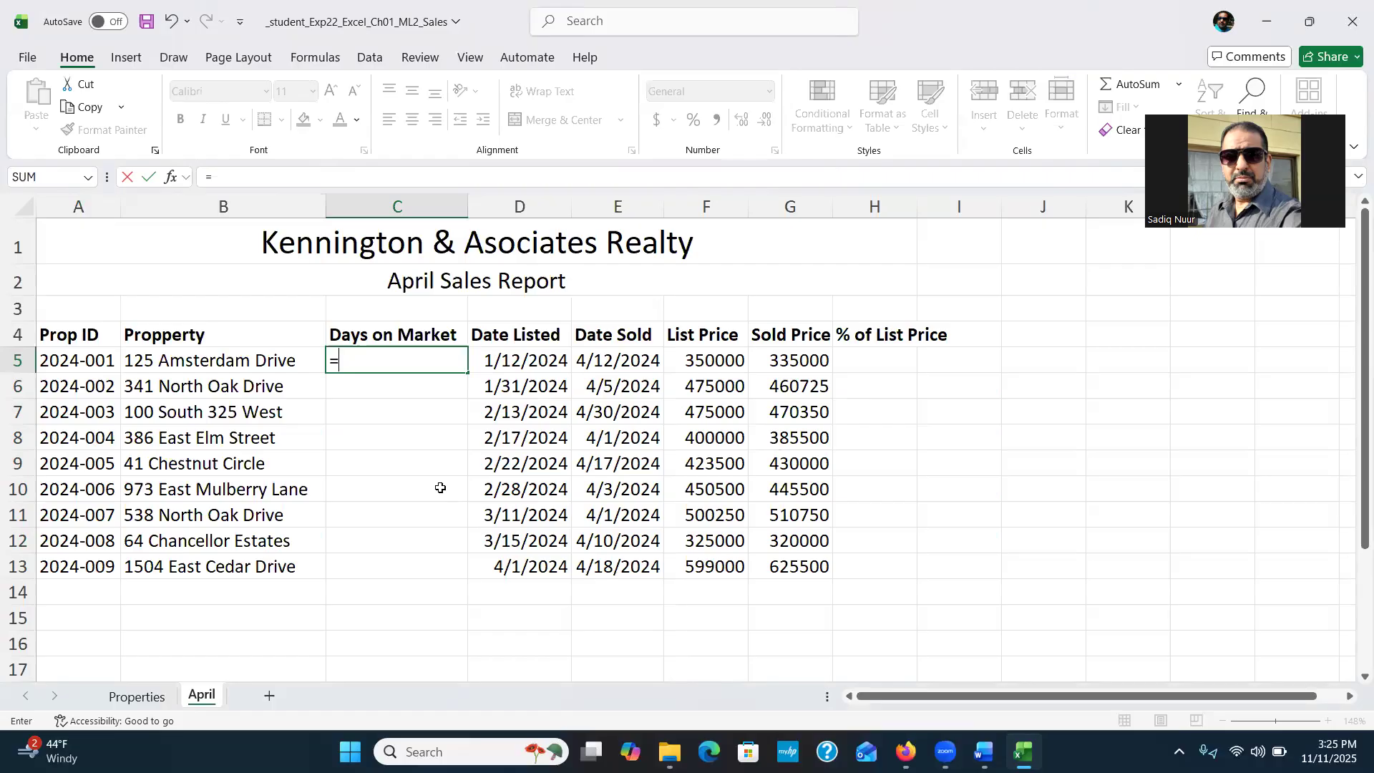
{"action": "key", "text": "Escape"}
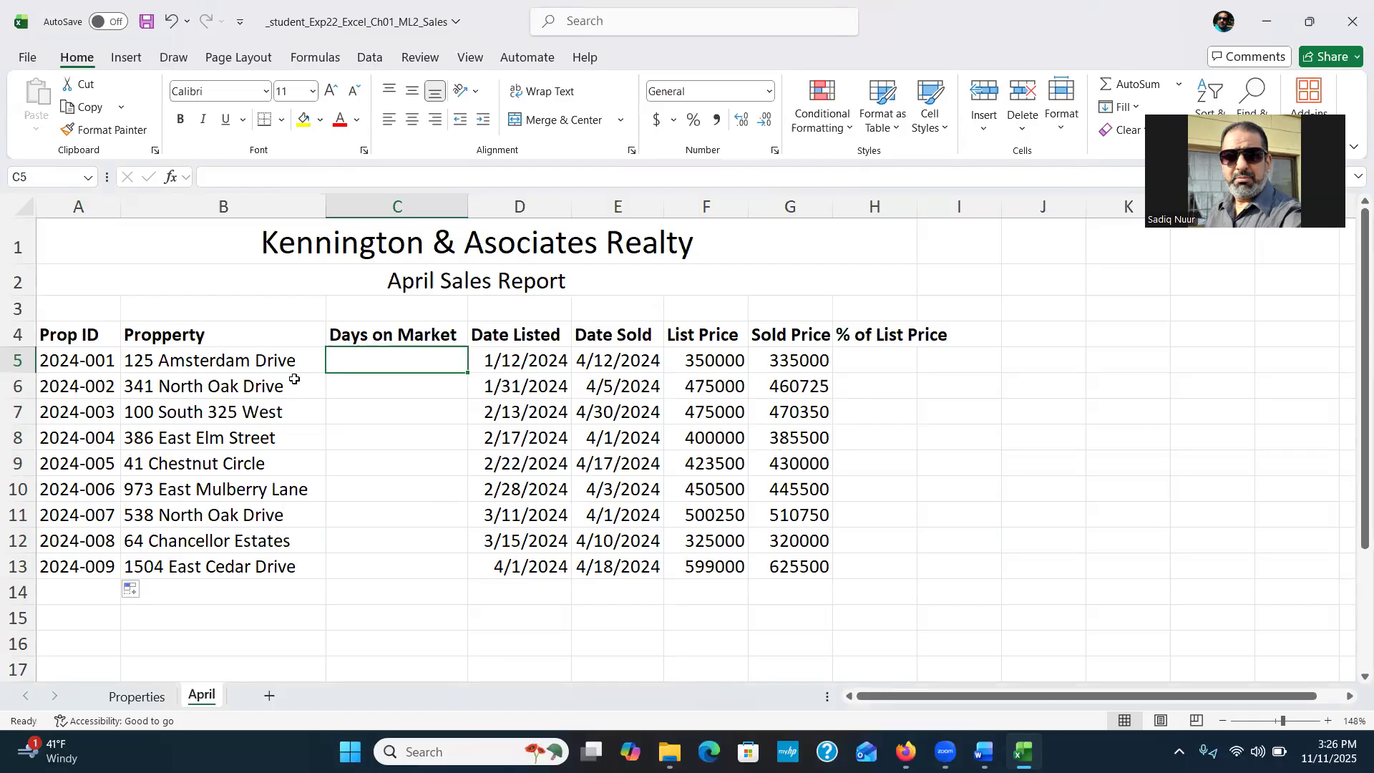
Step: Try the formula =G5-F5 in cell C5 under Days on Market, and clear the cell
{"action": "type", "text": "="}
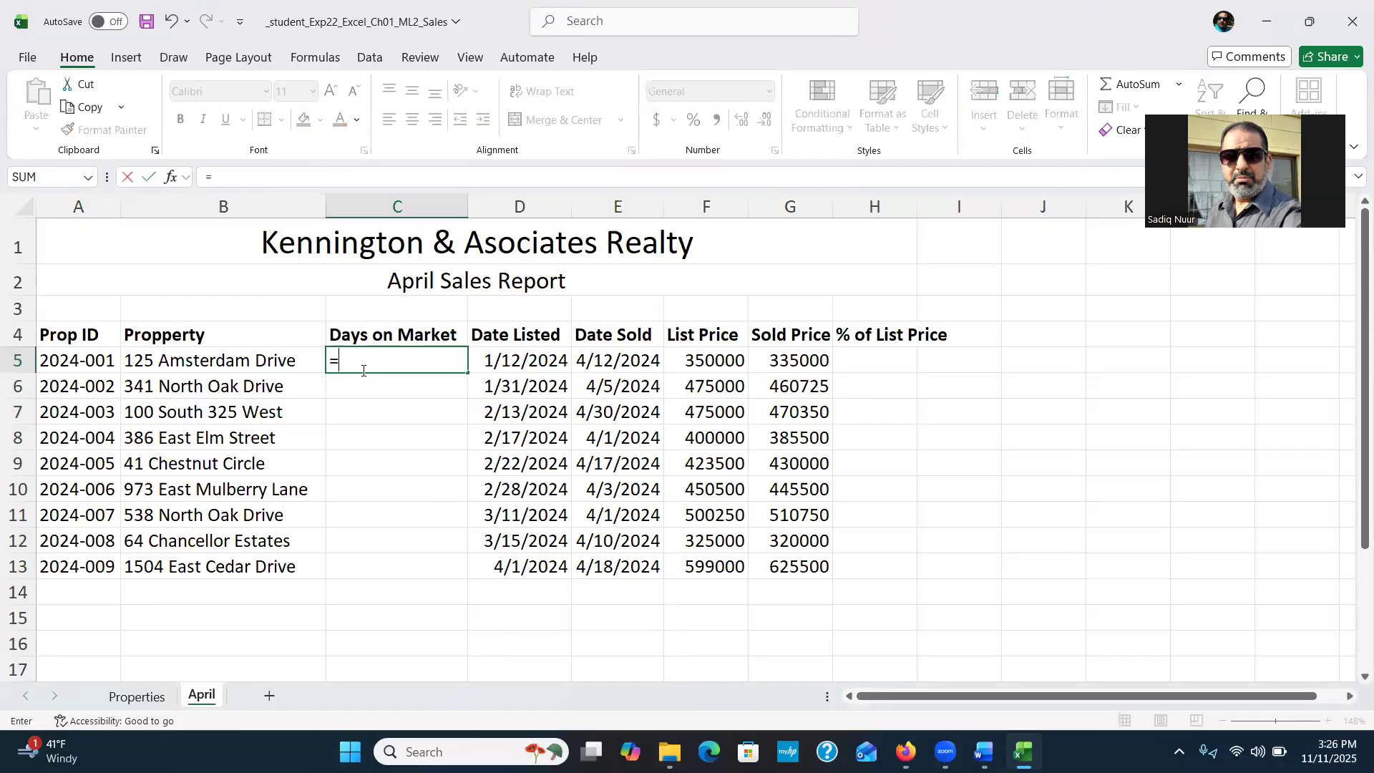
{"action": "left_click", "coordinate": [797, 359]}
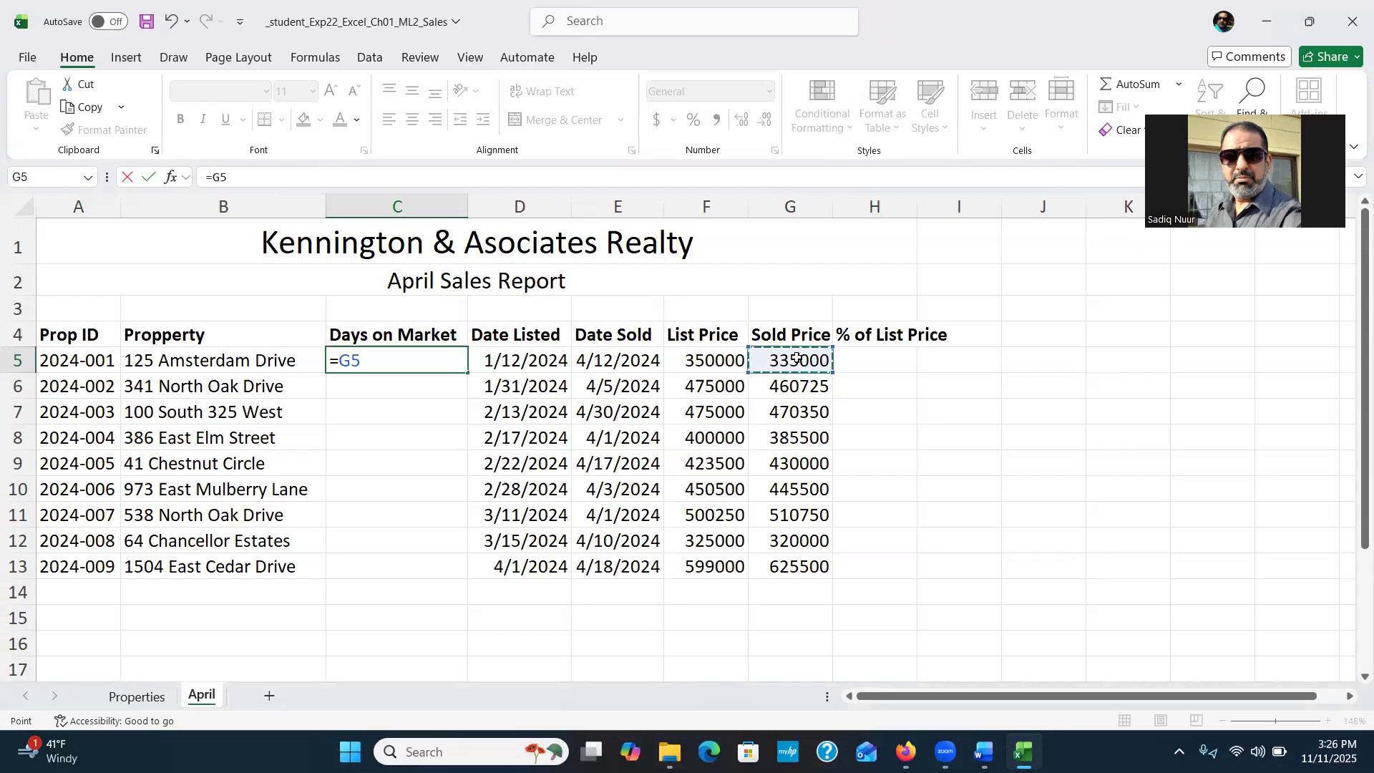
{"action": "type", "text": "-"}
{"action": "left_click", "coordinate": [718, 363]}
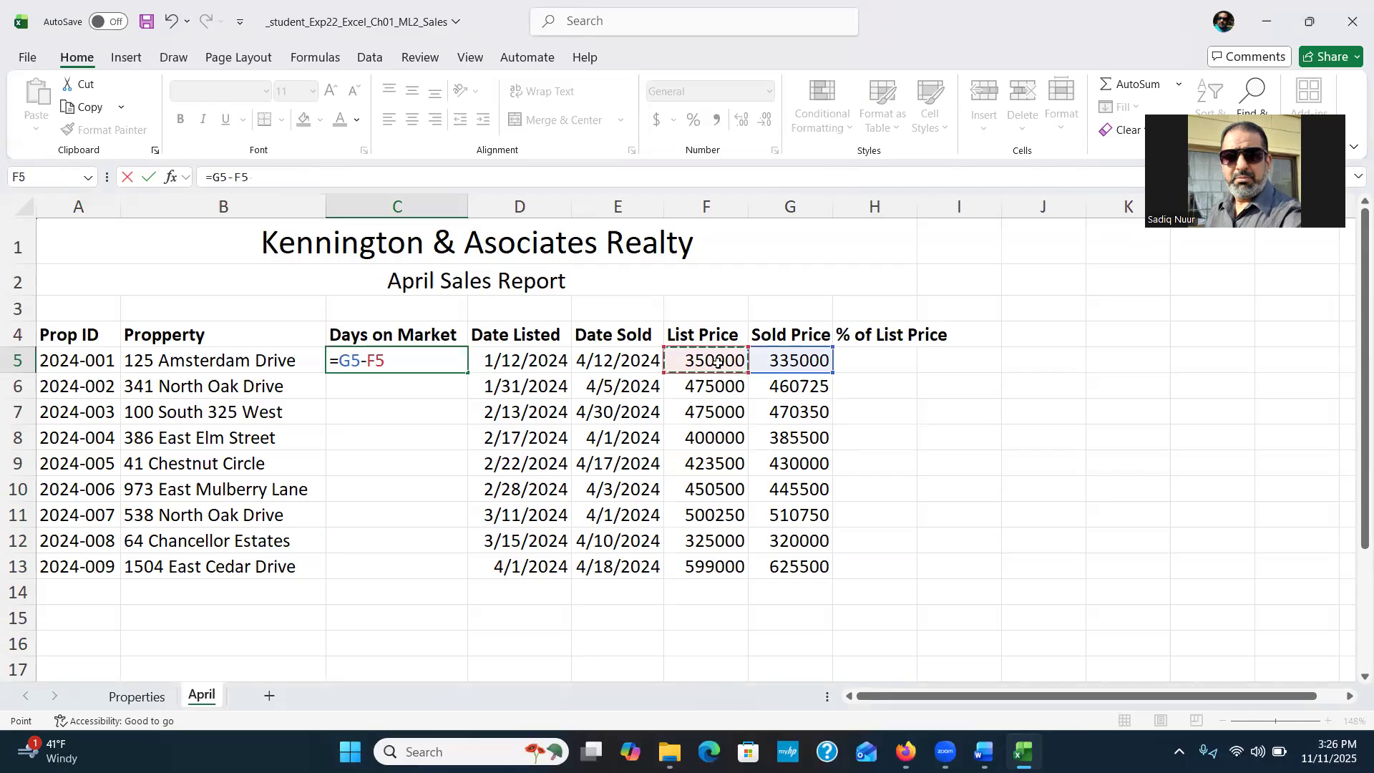
{"action": "key", "text": "Return"}
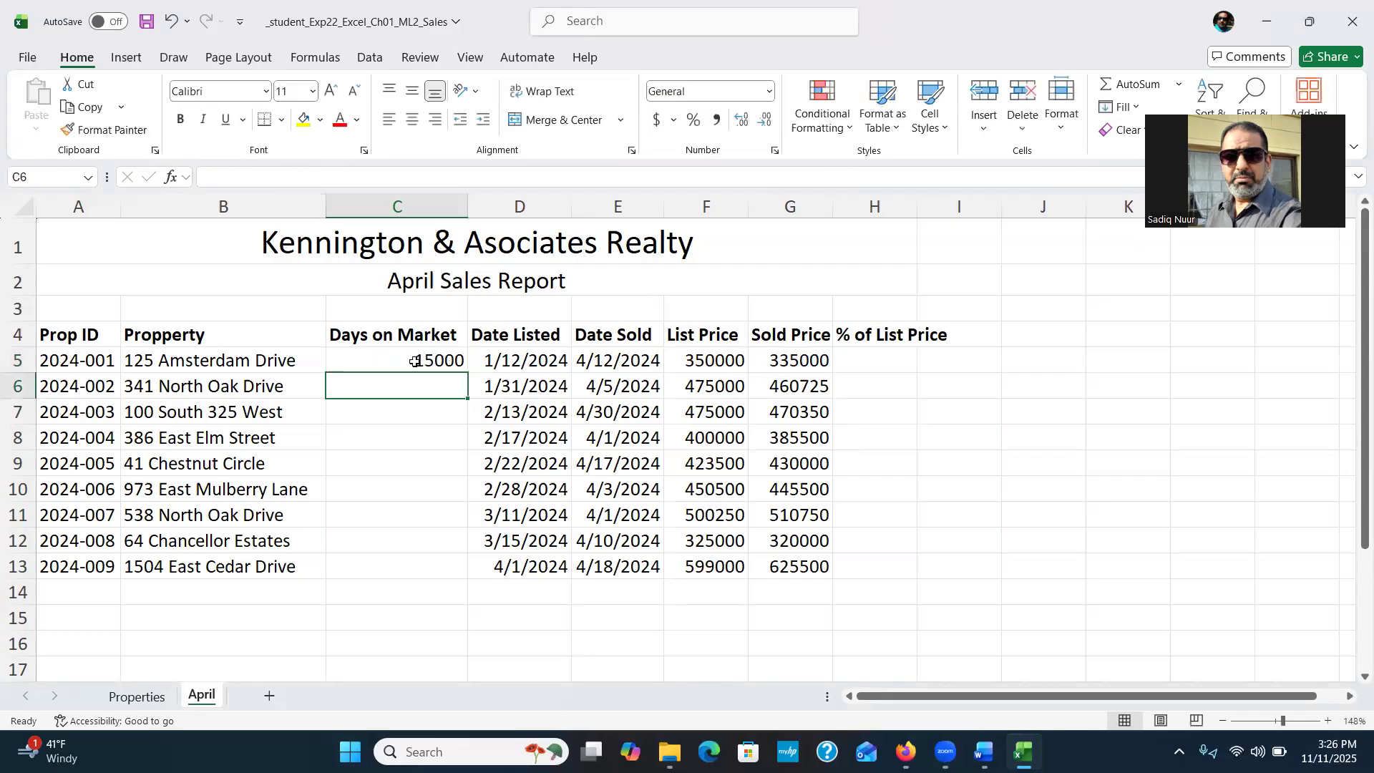
{"action": "left_click", "coordinate": [415, 361]}
{"action": "key", "text": "Delete"}
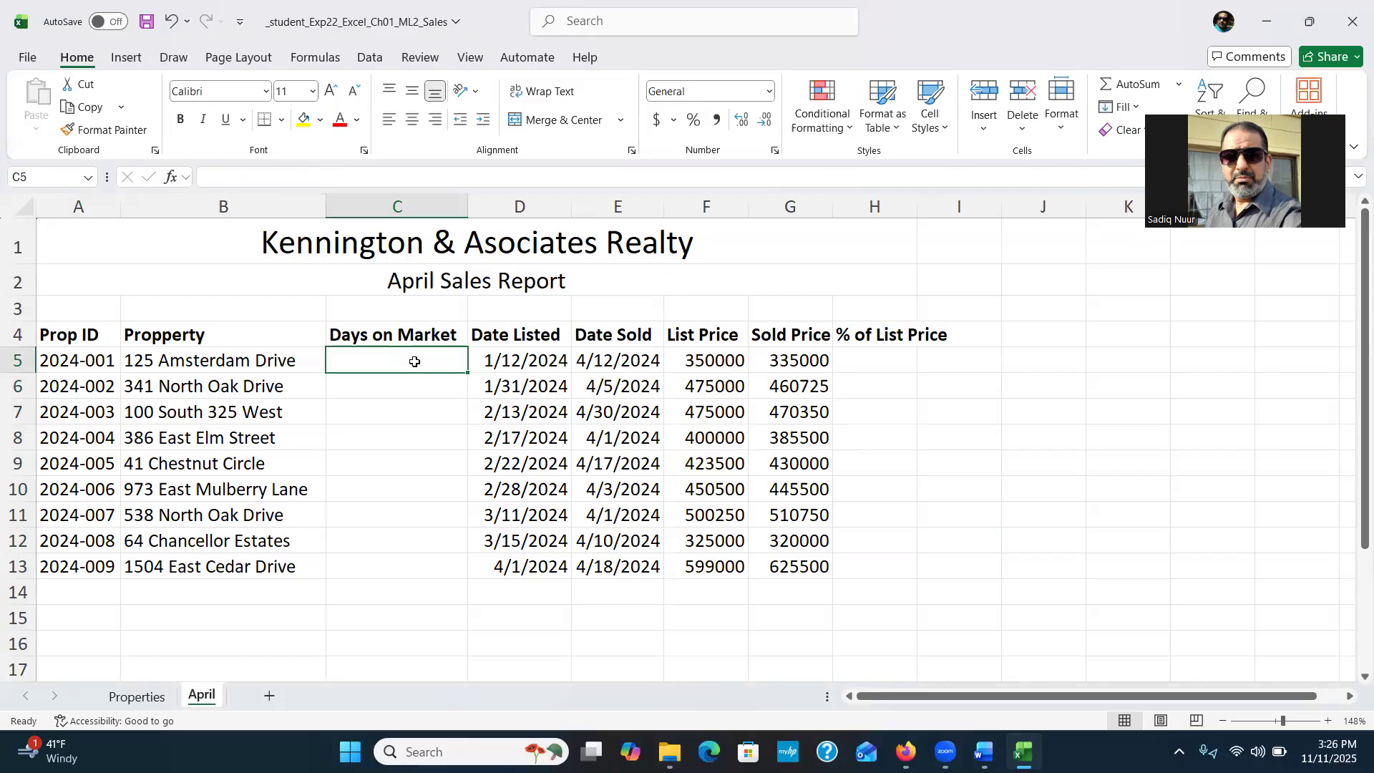
Step: Try the formula =F5-G5 in cell C5 under Days on Market
{"action": "type", "text": "="}
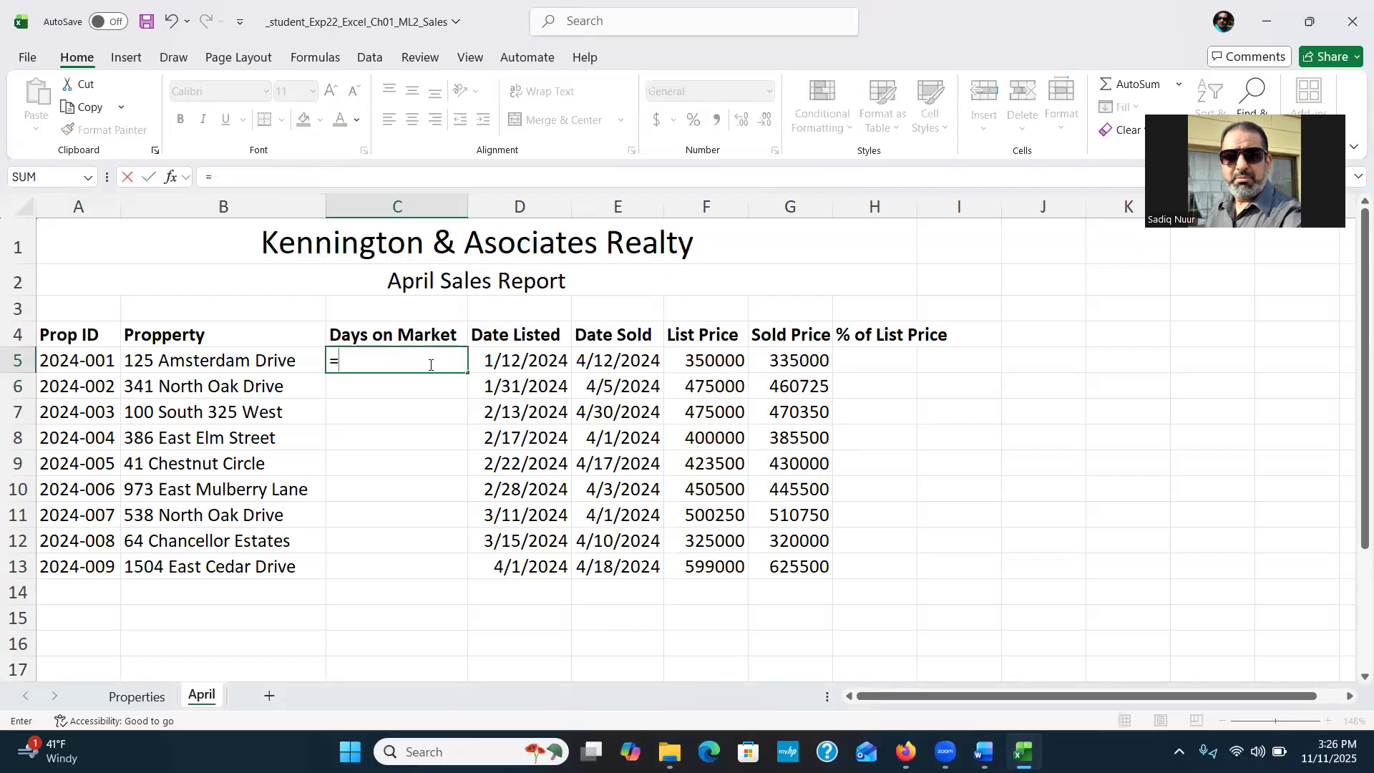
{"action": "left_click", "coordinate": [700, 361]}
{"action": "type", "text": "-"}
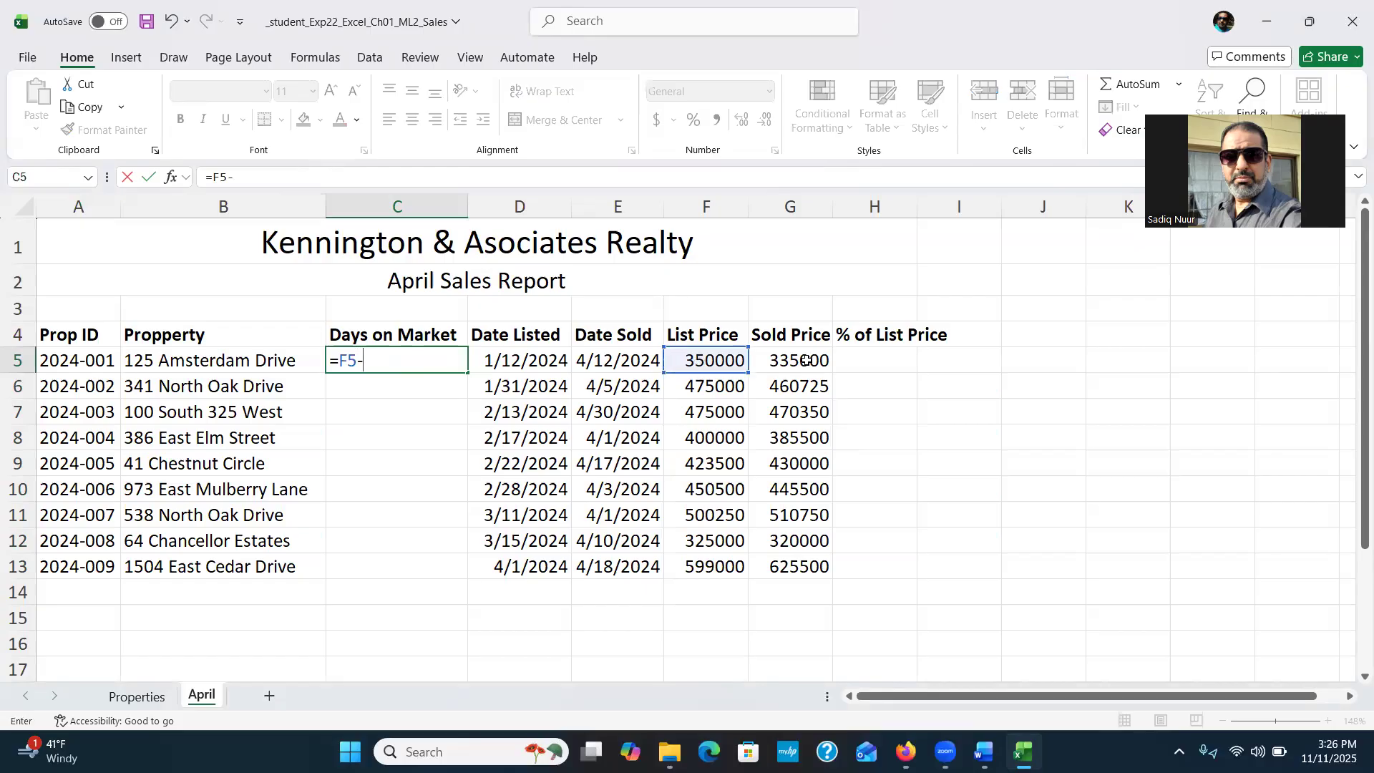
{"action": "left_click", "coordinate": [806, 361]}
{"action": "key", "text": "Return"}
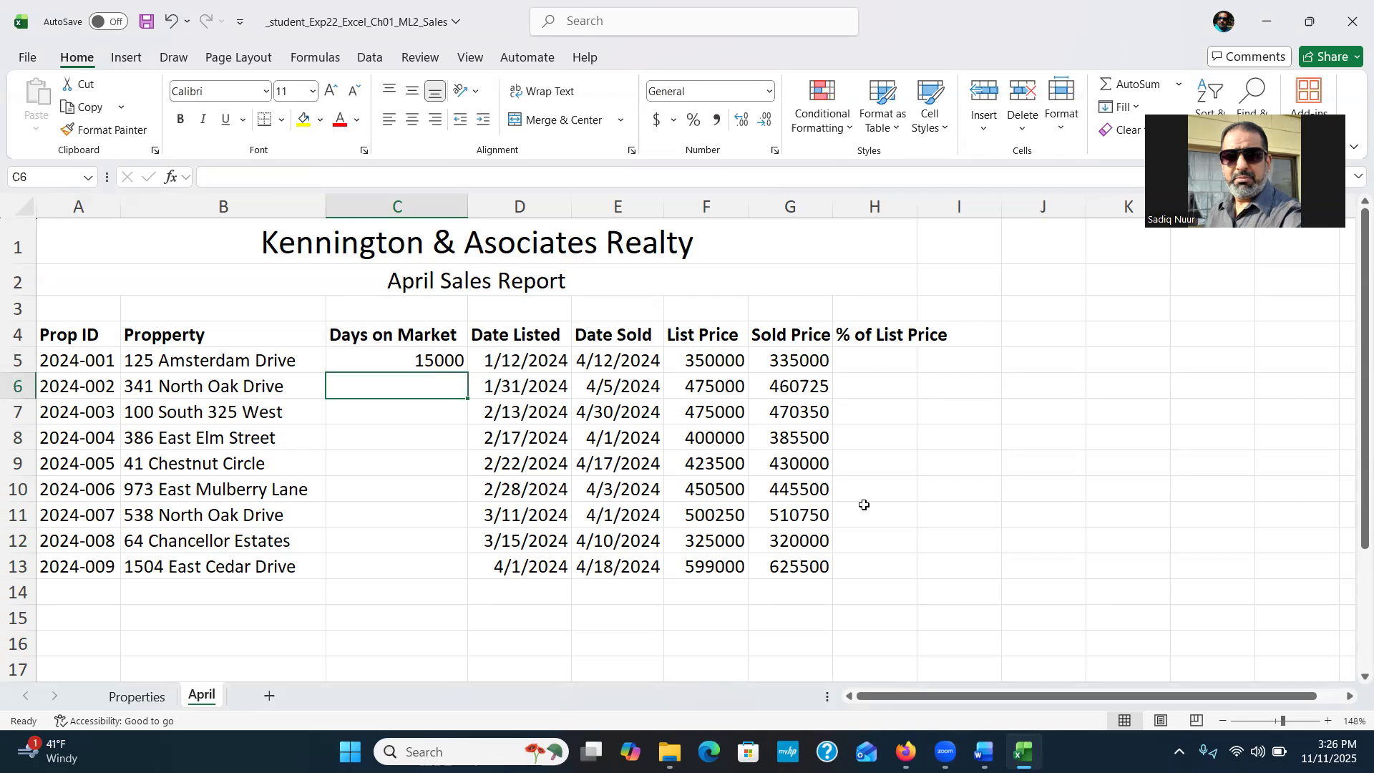
Step: Recheck instruction 5 in the Word document, then return to the Excel workbook and clear cell C5
{"action": "left_click", "coordinate": [984, 752]}
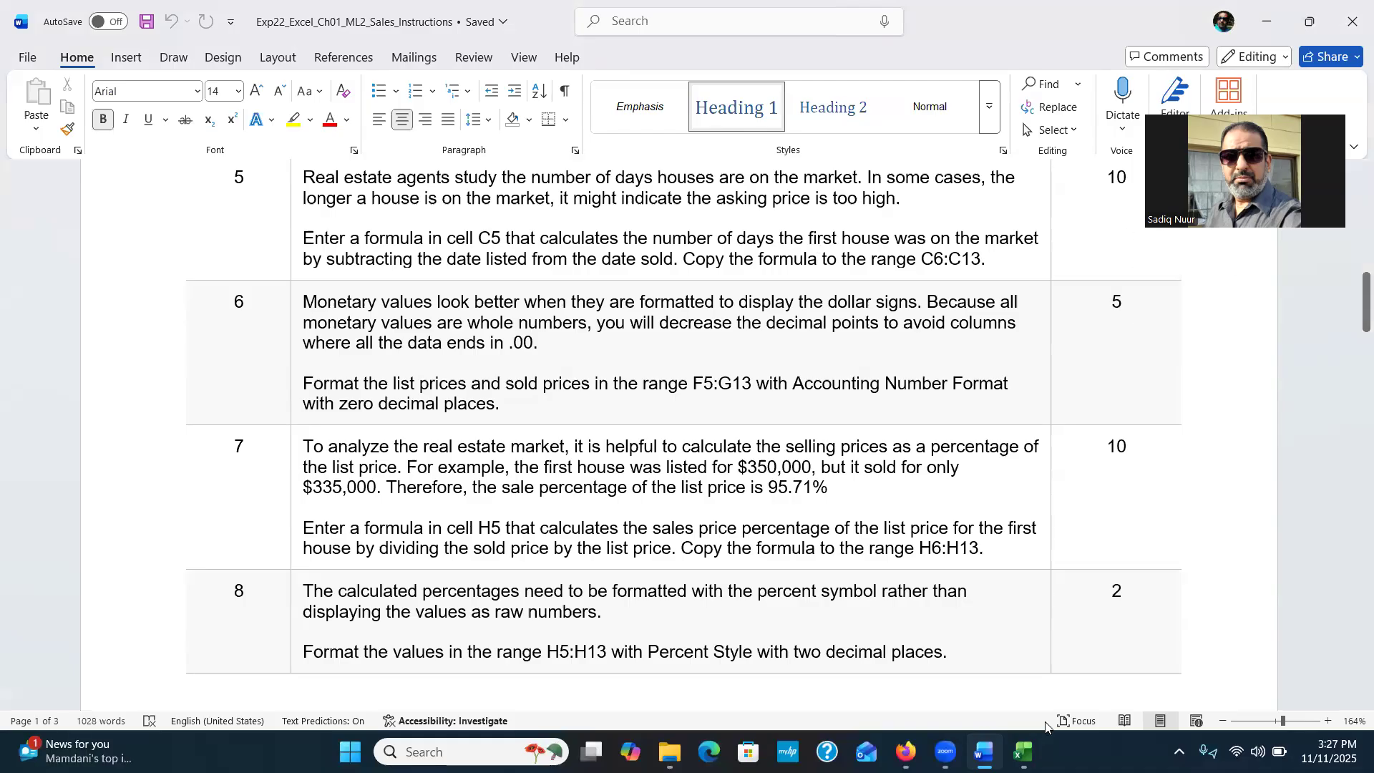
{"action": "left_click", "coordinate": [1023, 752]}
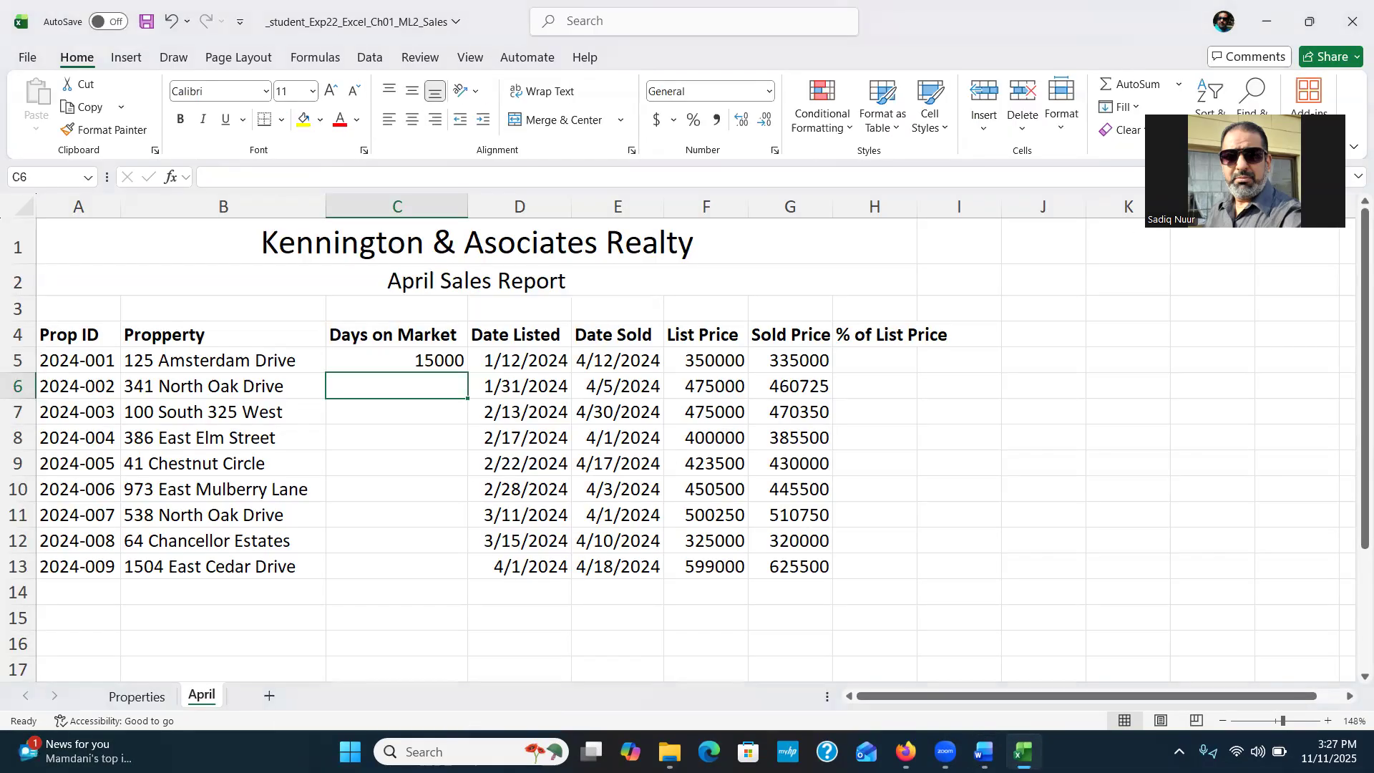
{"action": "left_click", "coordinate": [432, 365]}
{"action": "key", "text": "Delete"}
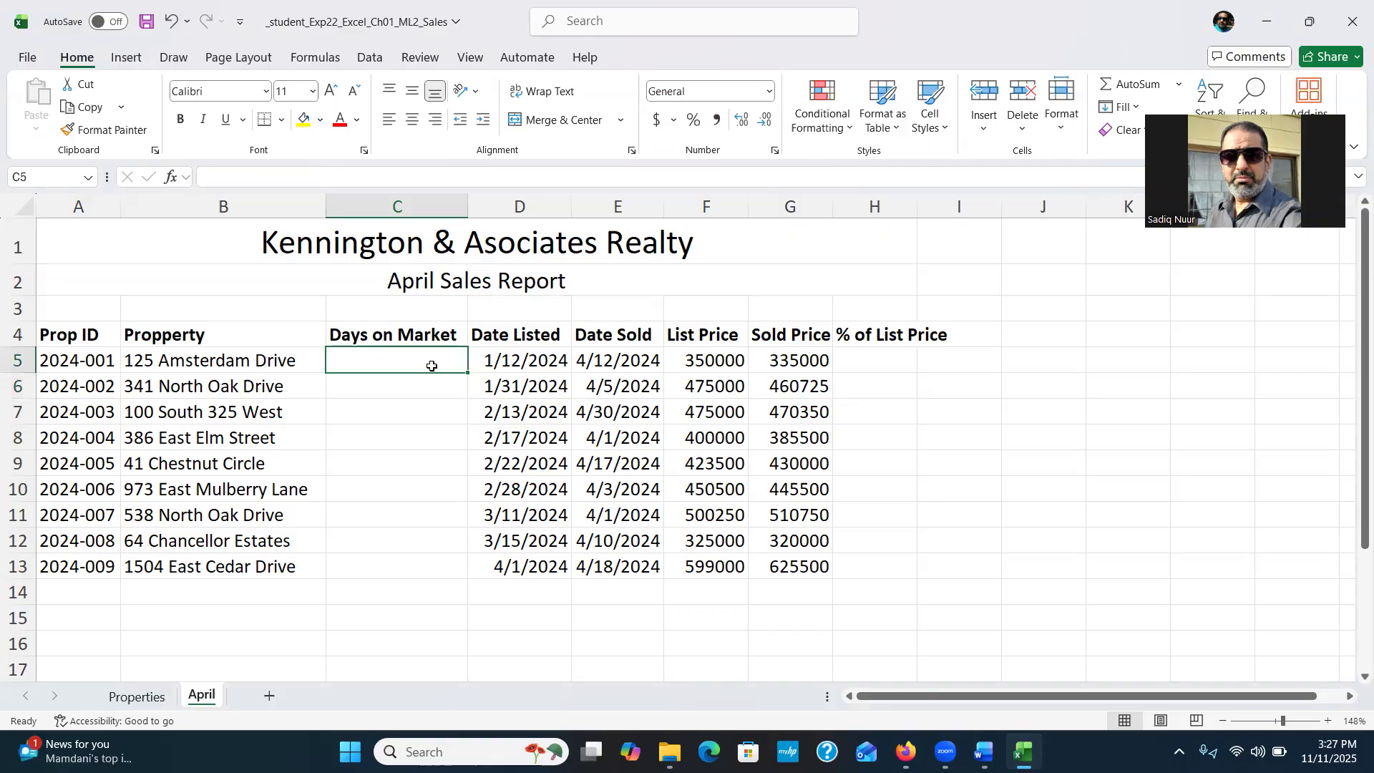
Step: Try the formula =D5-E5 in cell C5, subtracting the date sold from the date listed
{"action": "type", "text": "="}
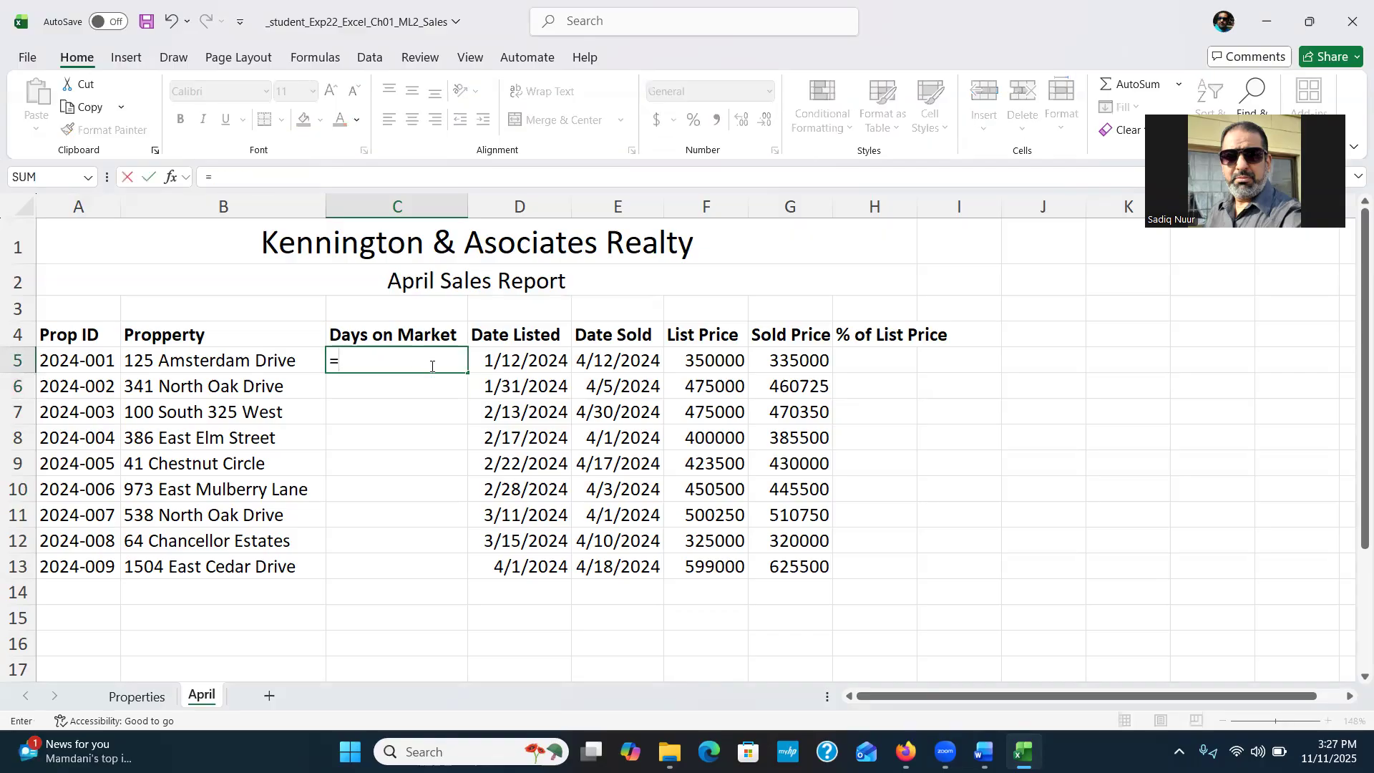
{"action": "left_click", "coordinate": [526, 364]}
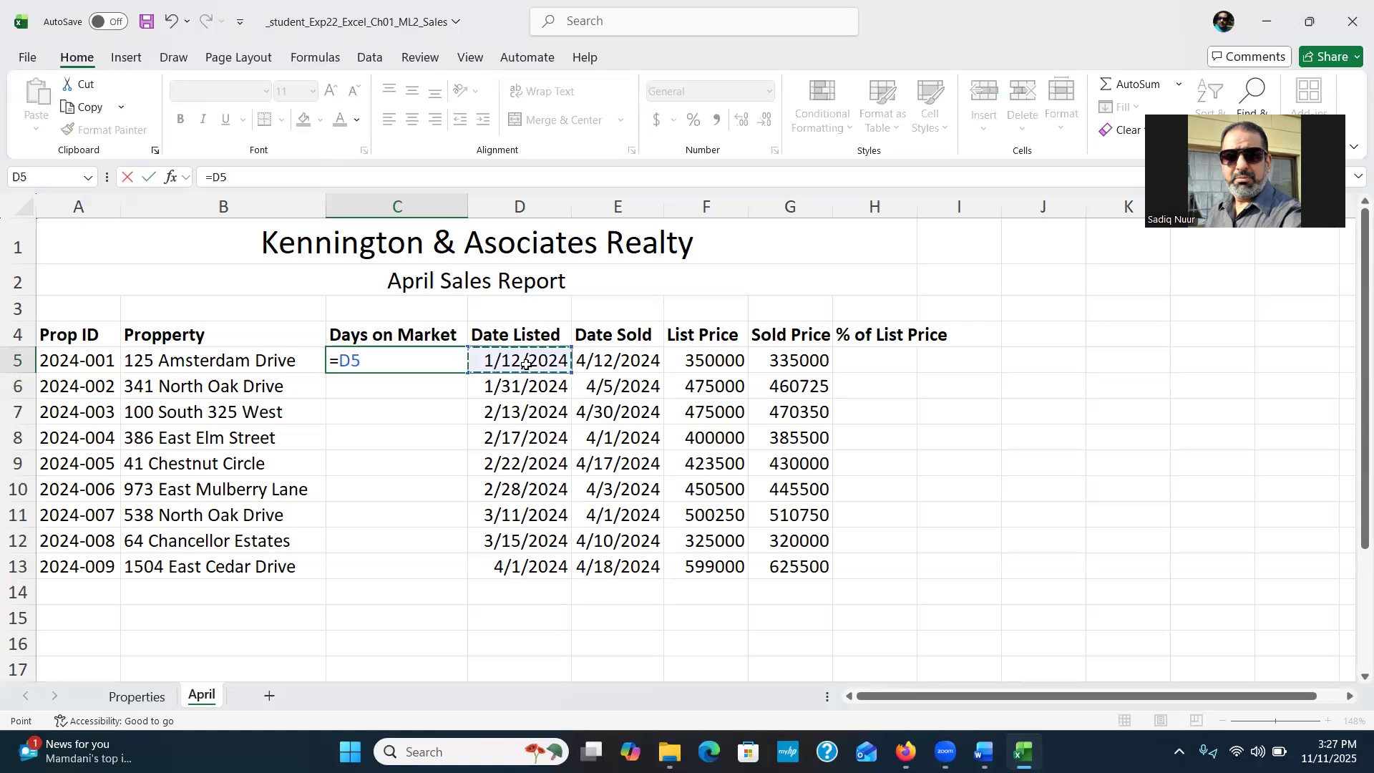
{"action": "type", "text": "-"}
{"action": "left_click", "coordinate": [632, 356]}
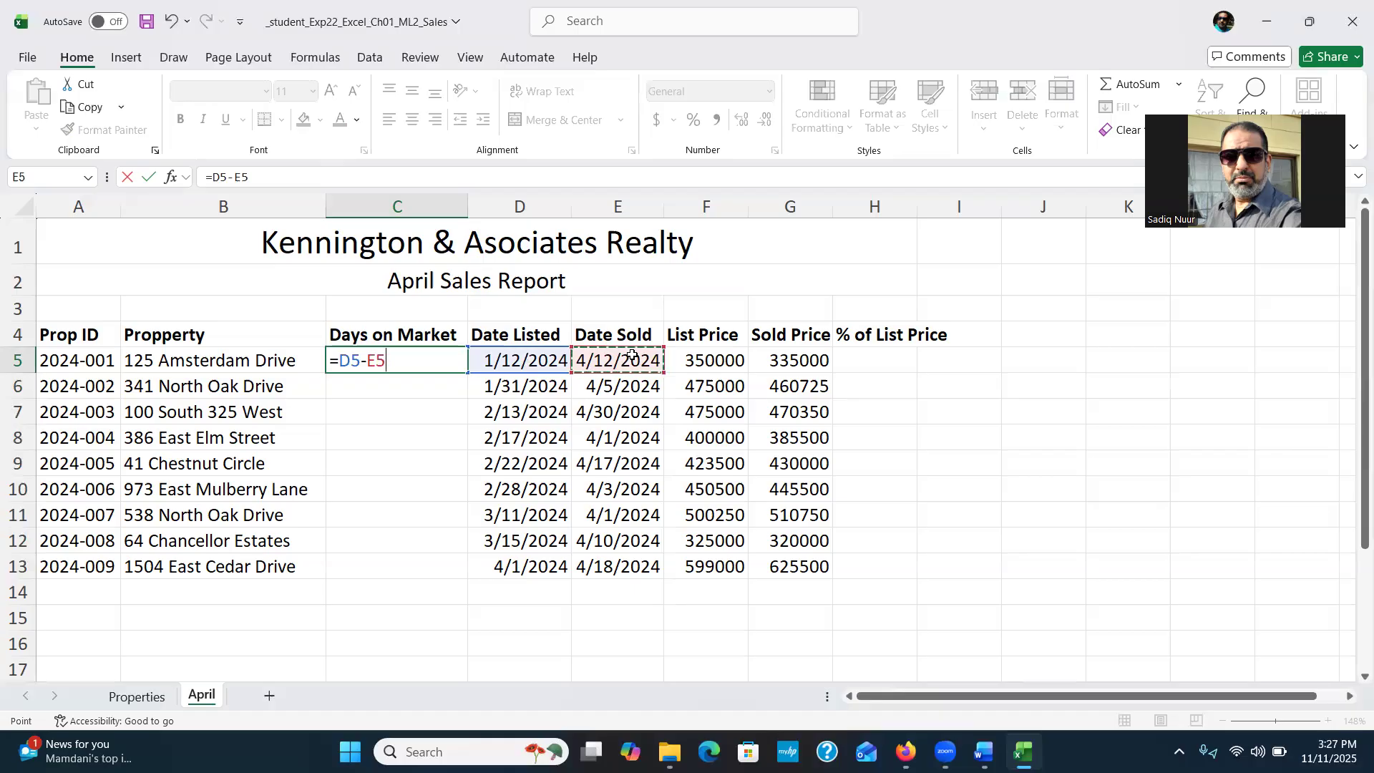
{"action": "key", "text": "Return"}
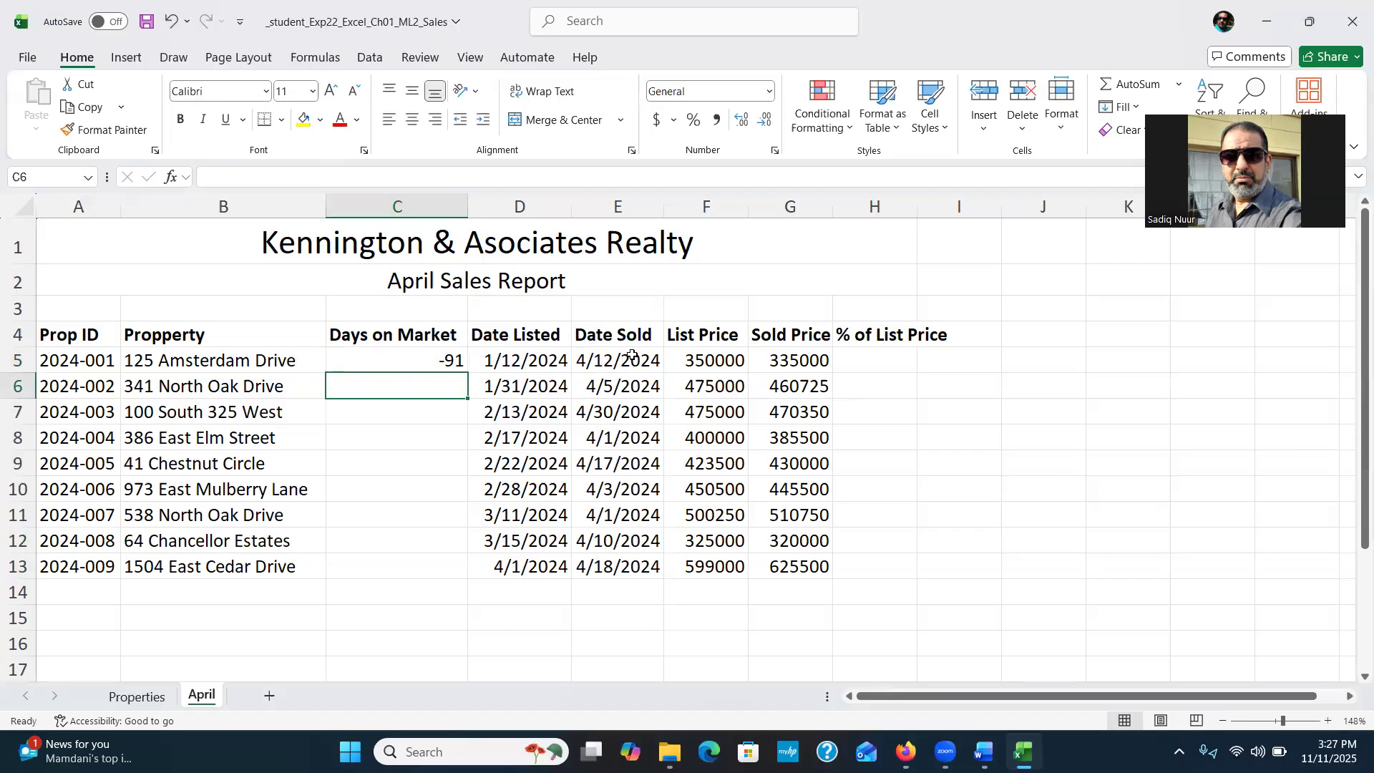
Step: Replace the formula in cell C5 with =E5-D5 and copy it down the Days on Market column to C13
{"action": "left_click", "coordinate": [444, 361]}
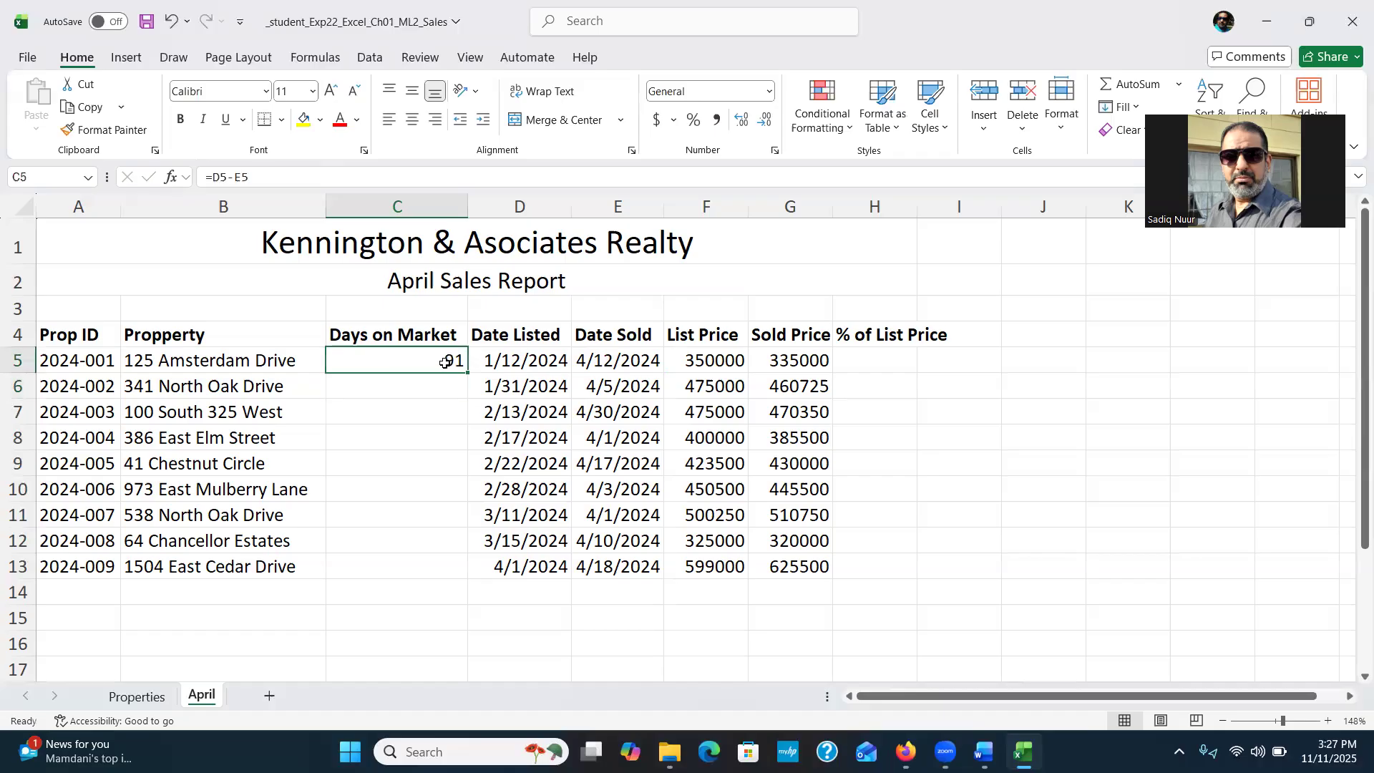
{"action": "left_click", "coordinate": [259, 176]}
{"action": "left_click_drag", "start_coordinate": [249, 177], "coordinate": [184, 181]}
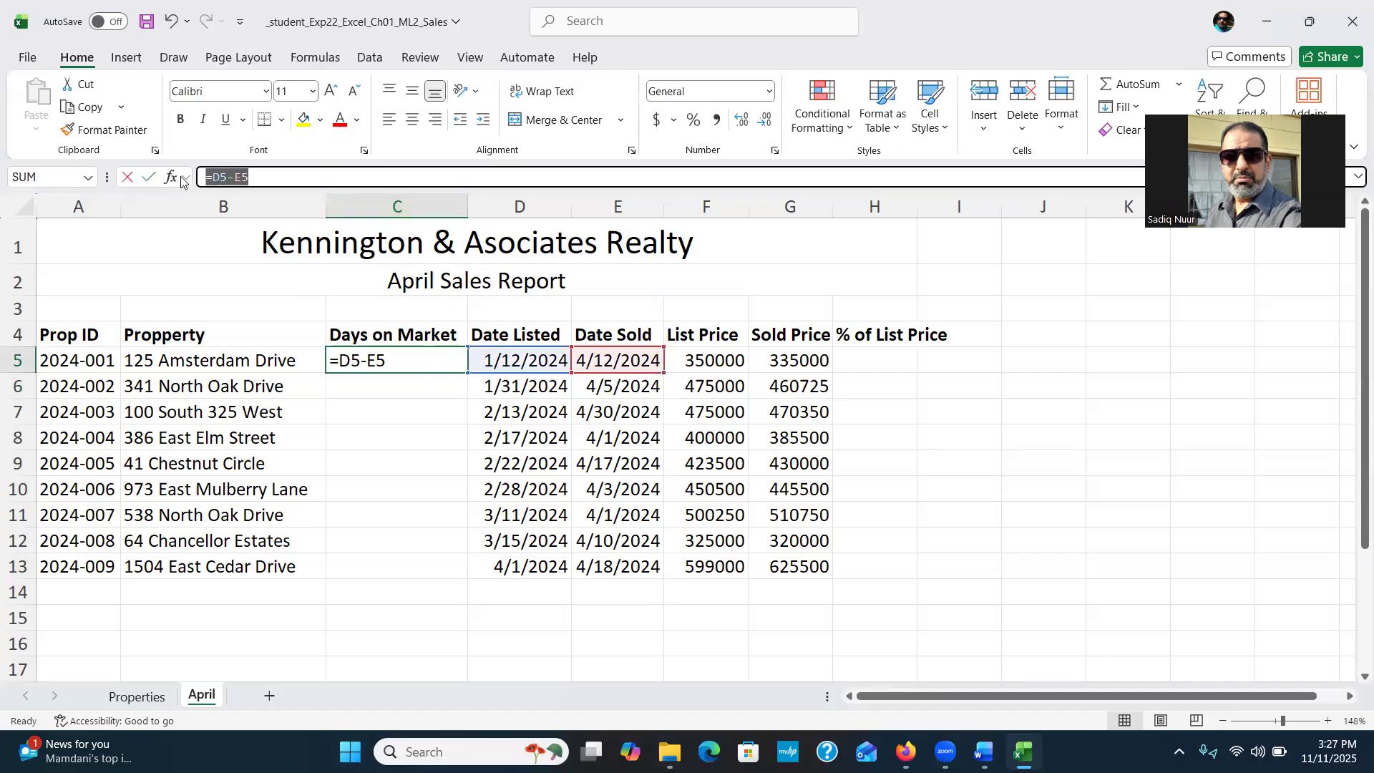
{"action": "type", "text": "="}
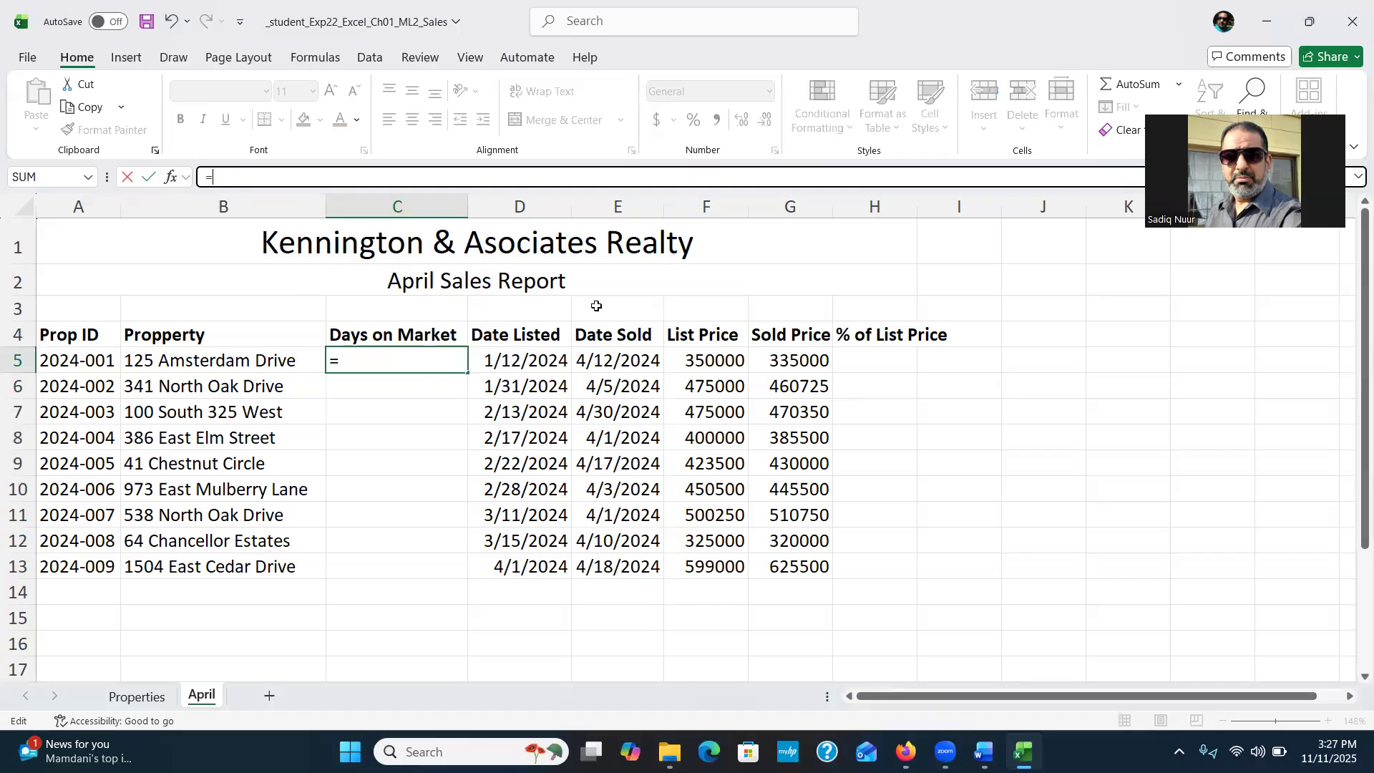
{"action": "left_click", "coordinate": [606, 360]}
{"action": "type", "text": "-"}
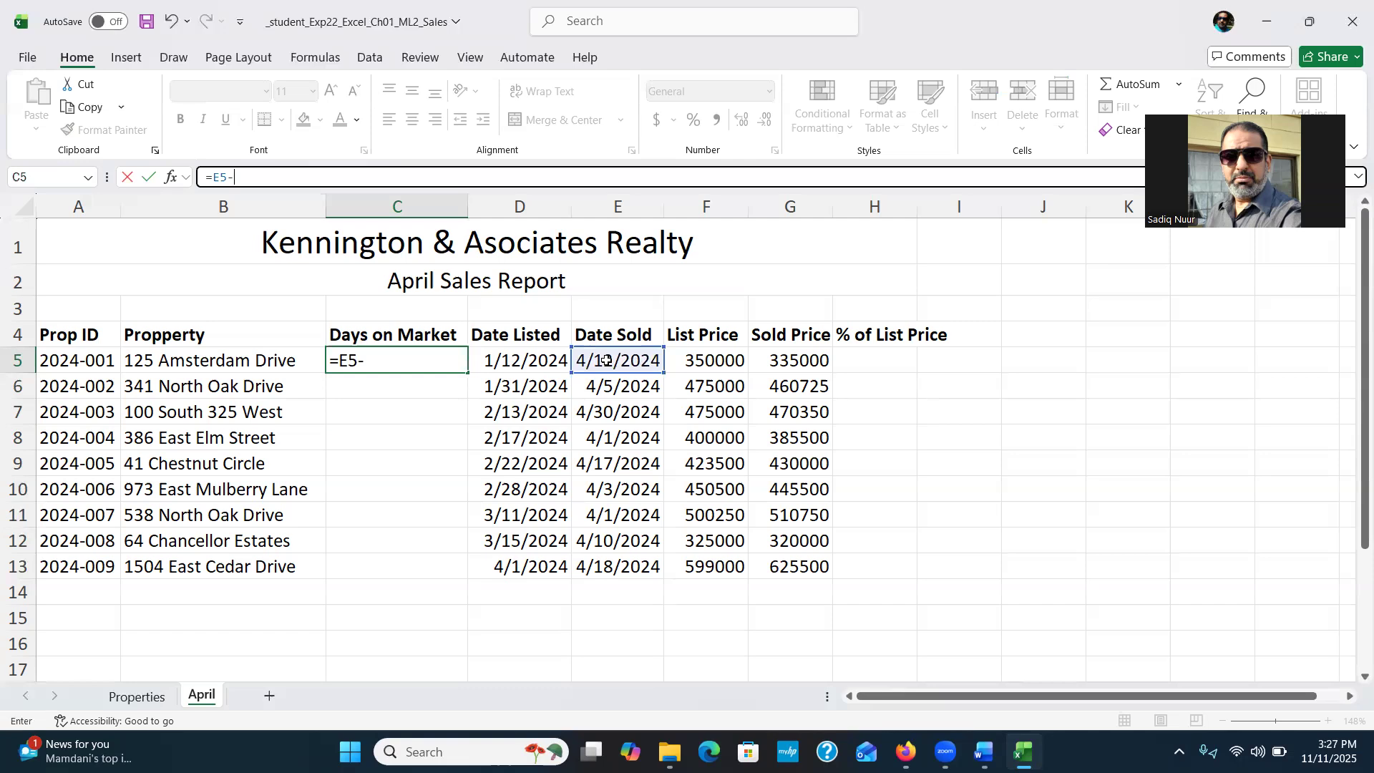
{"action": "type", "text": "d"}
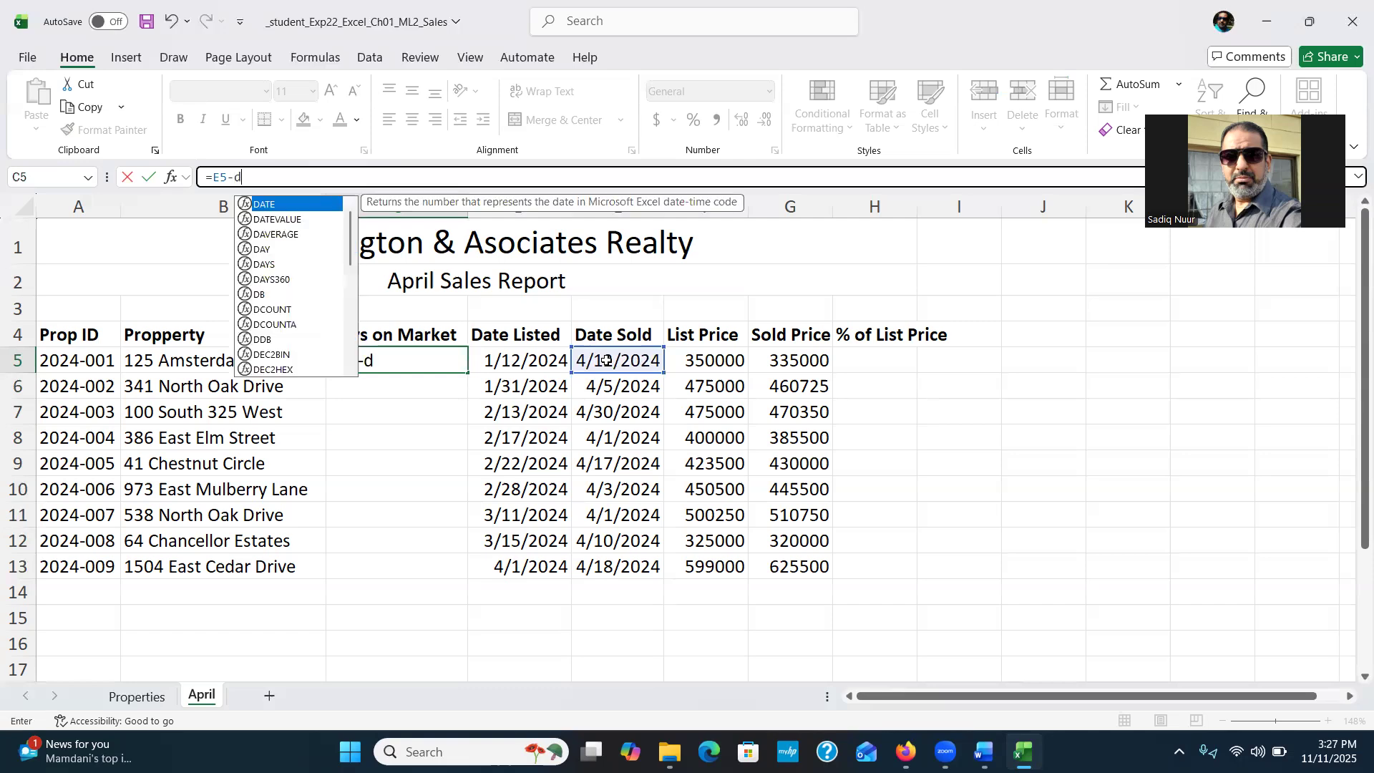
{"action": "type", "text": "5"}
{"action": "key", "text": "Return"}
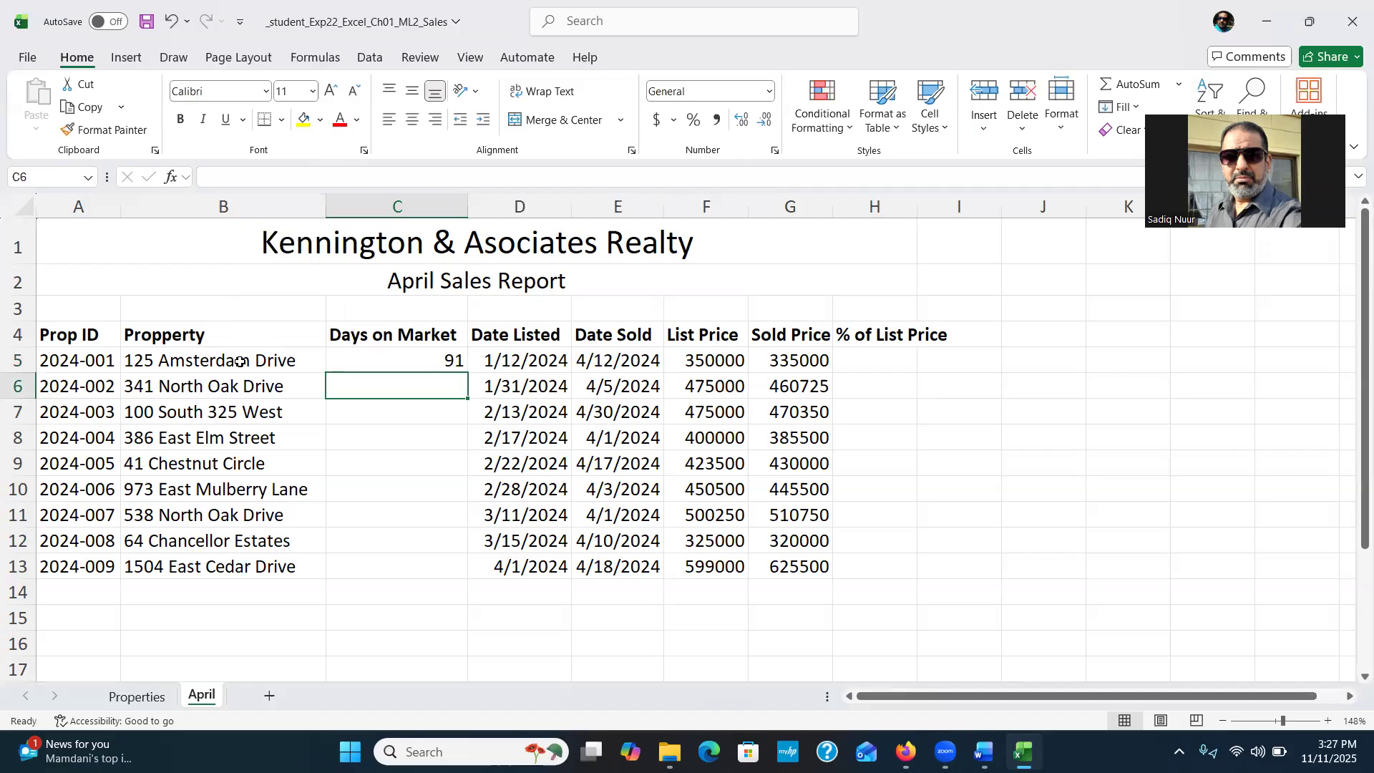
{"action": "left_click", "coordinate": [393, 357]}
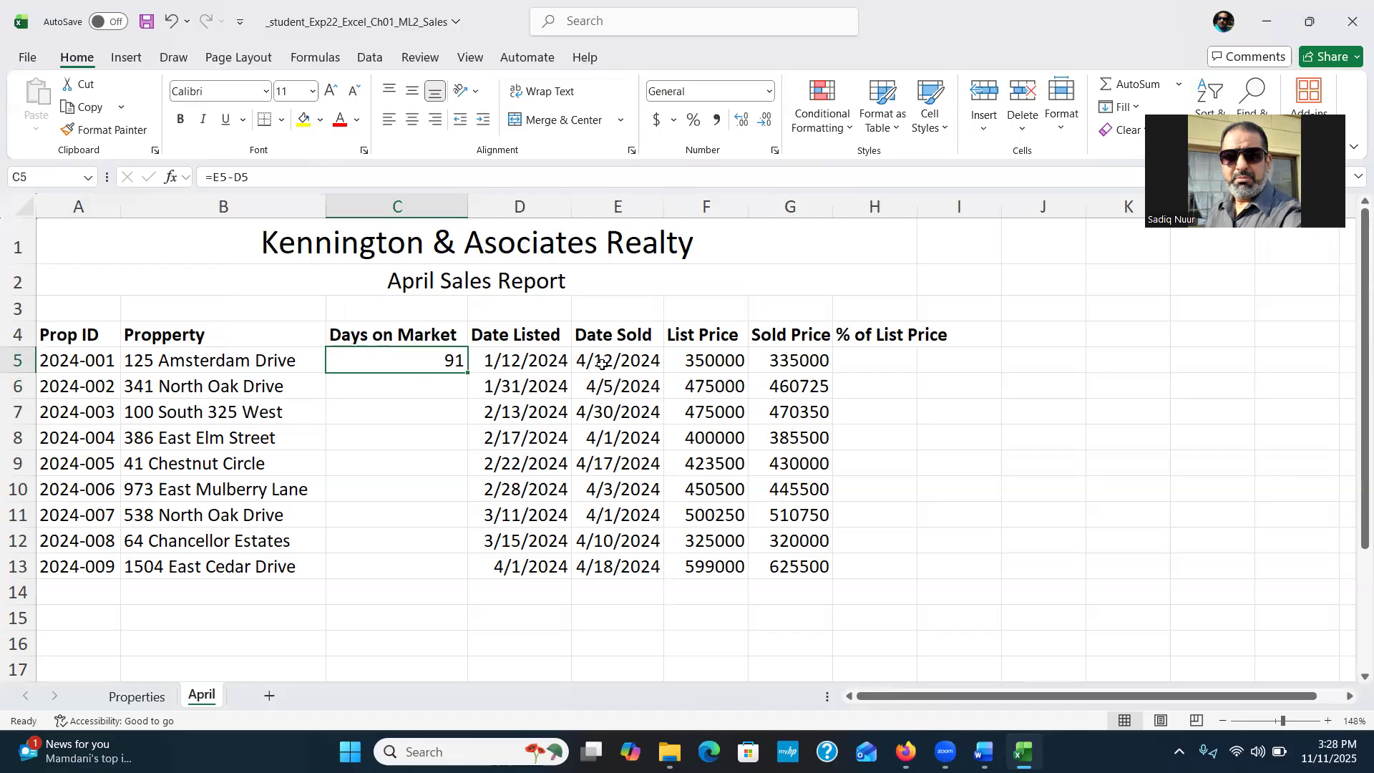
{"action": "double_click", "coordinate": [468, 372]}
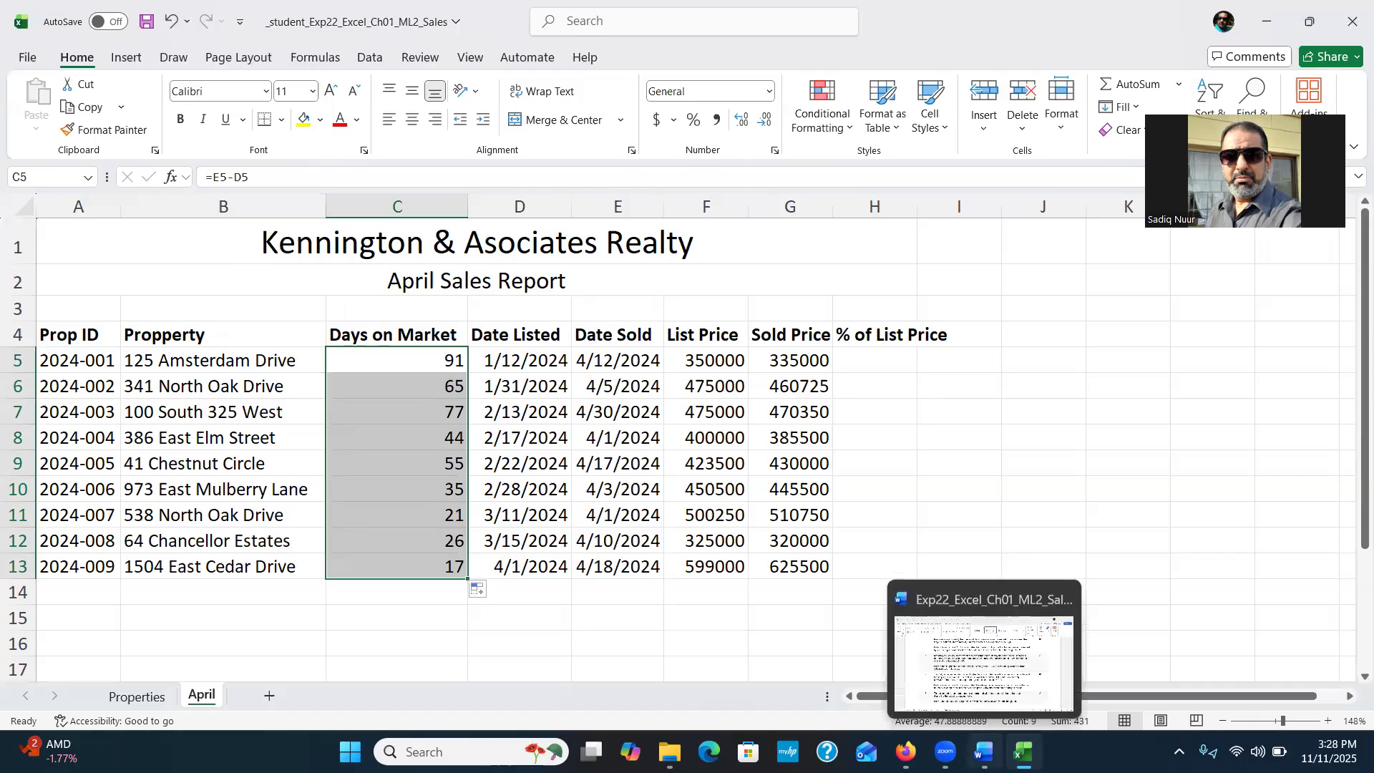
Step: Read instruction 6 about formatting the list and sold prices in the Word document and return to the Excel workbook
{"action": "left_click", "coordinate": [983, 752]}
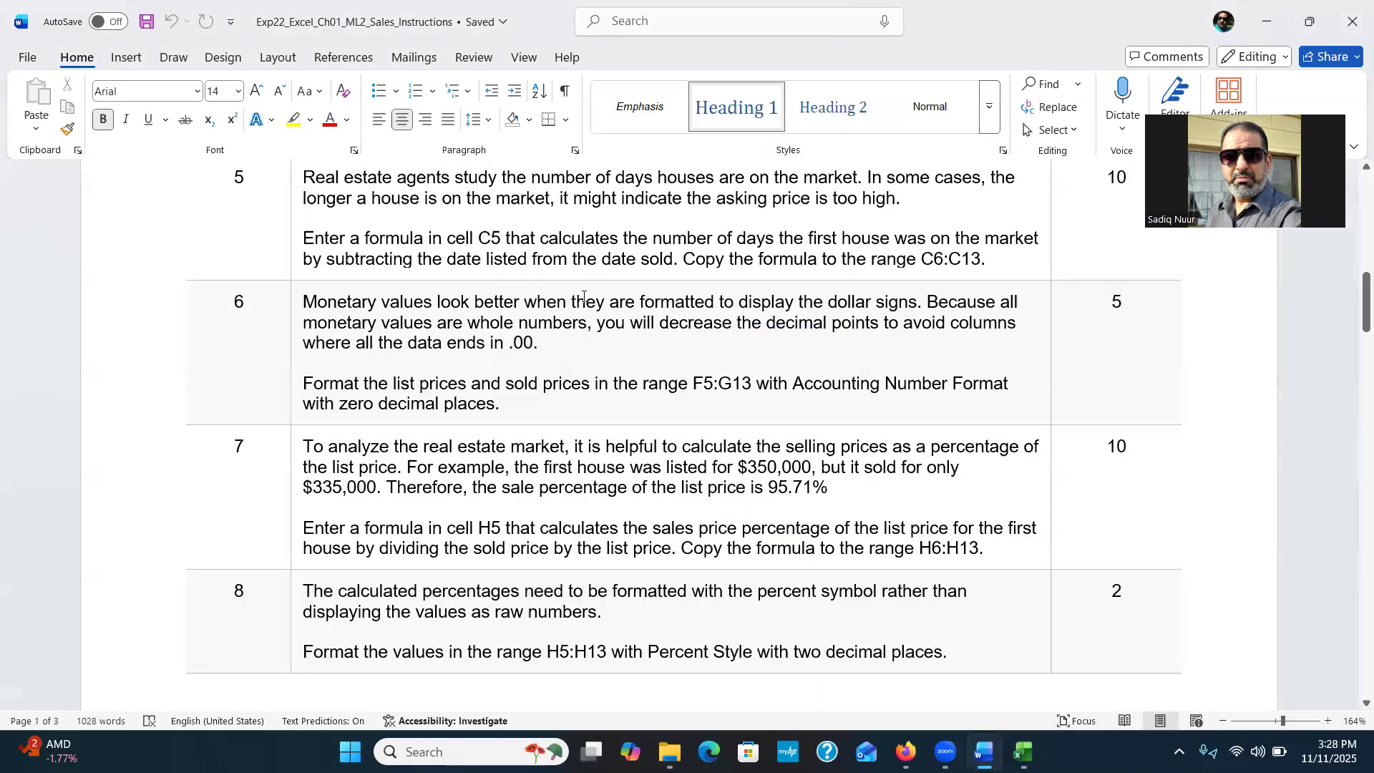
{"action": "left_click_drag", "start_coordinate": [1354, 320], "coordinate": [1354, 333]}
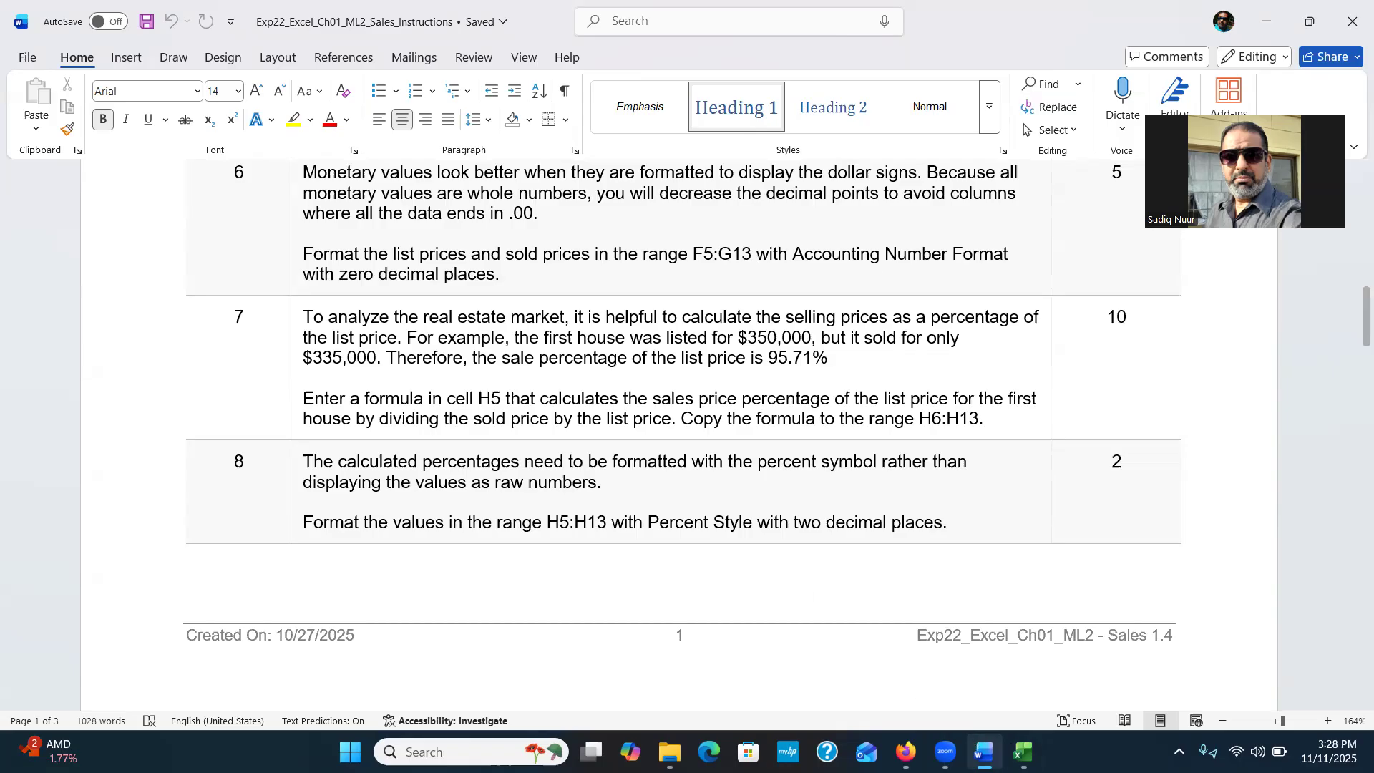
{"action": "left_click", "coordinate": [1024, 752]}
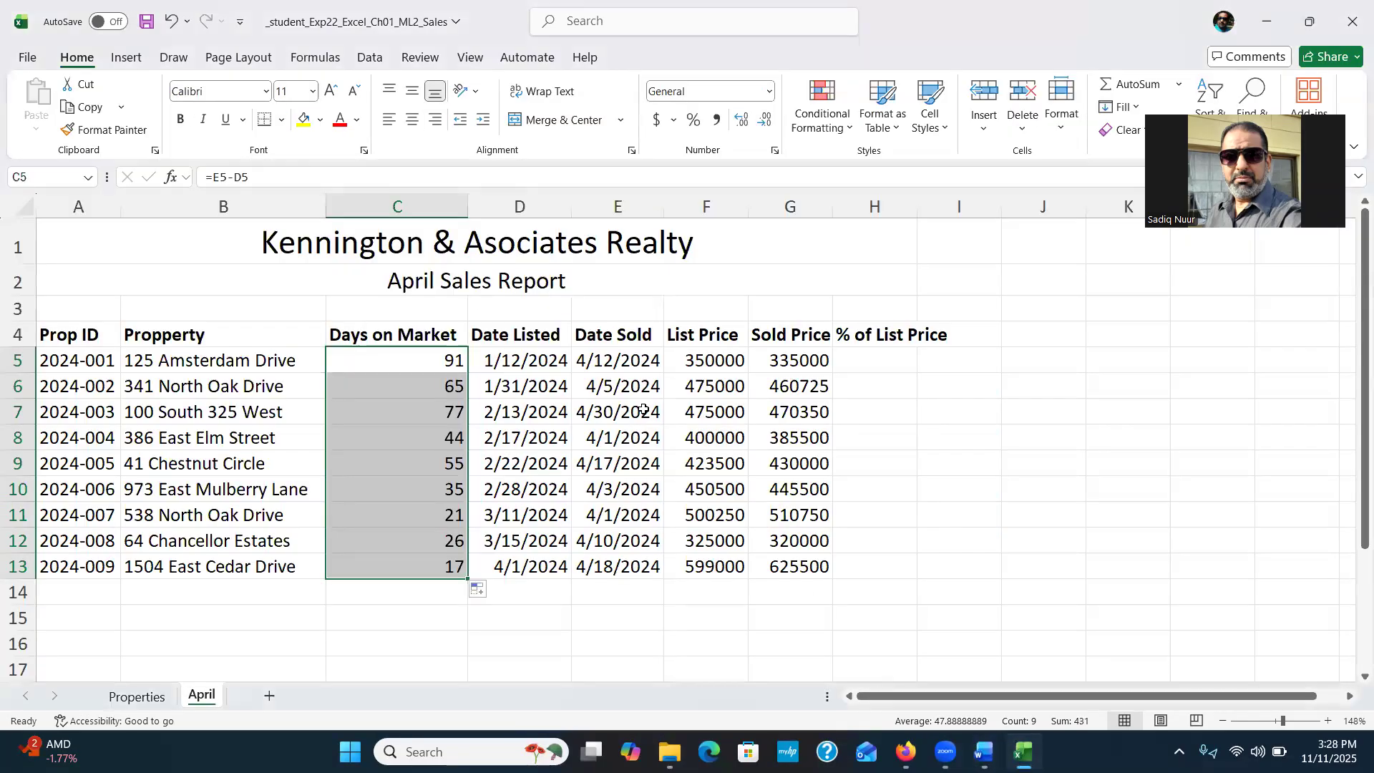
Step: Format the list and sold prices in F5:G13 with Accounting Number Format and zero decimal places
{"action": "left_click", "coordinate": [699, 360]}
{"action": "left_click_drag", "start_coordinate": [699, 360], "coordinate": [784, 566]}
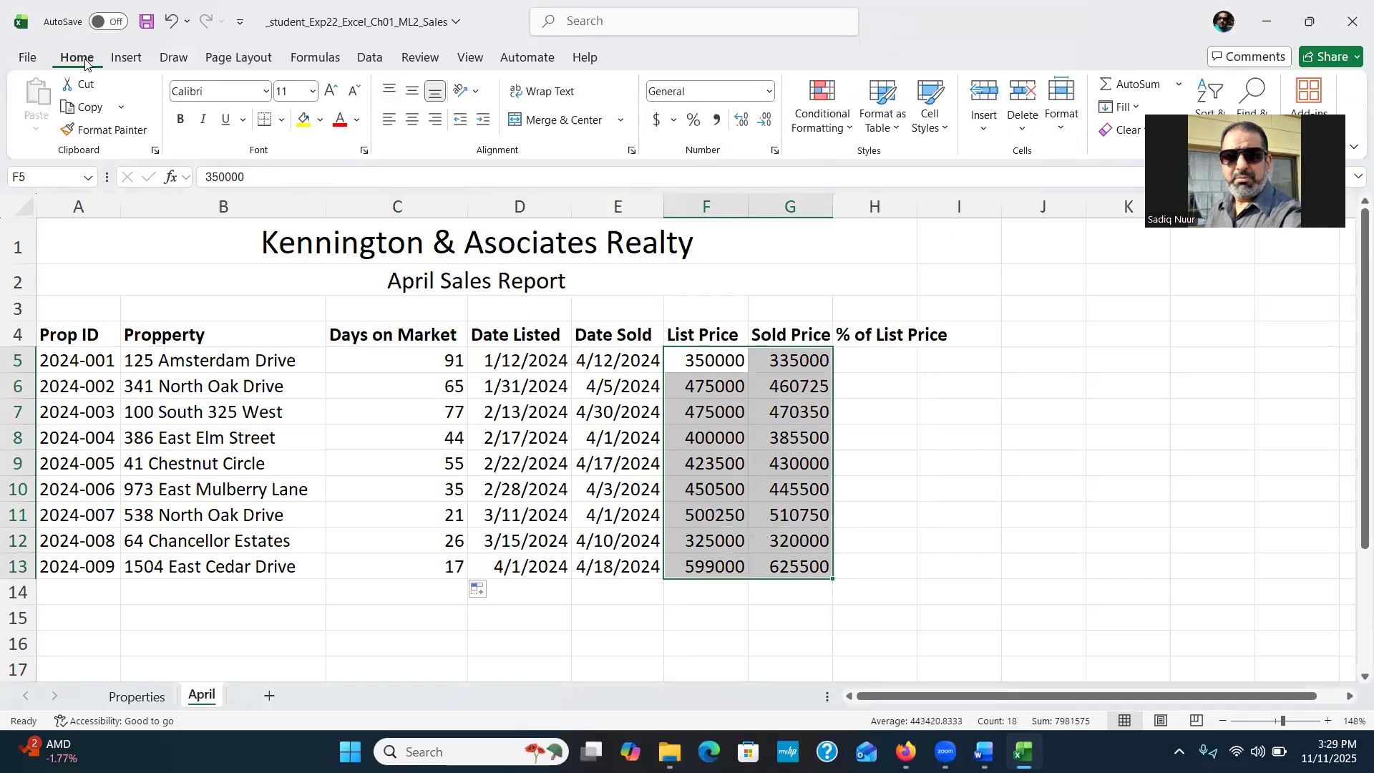
{"action": "key", "text": "ctrl"}
{"action": "key", "text": "ctrl"}
{"action": "key", "text": "ctrl"}
{"action": "key", "text": "ctrl"}
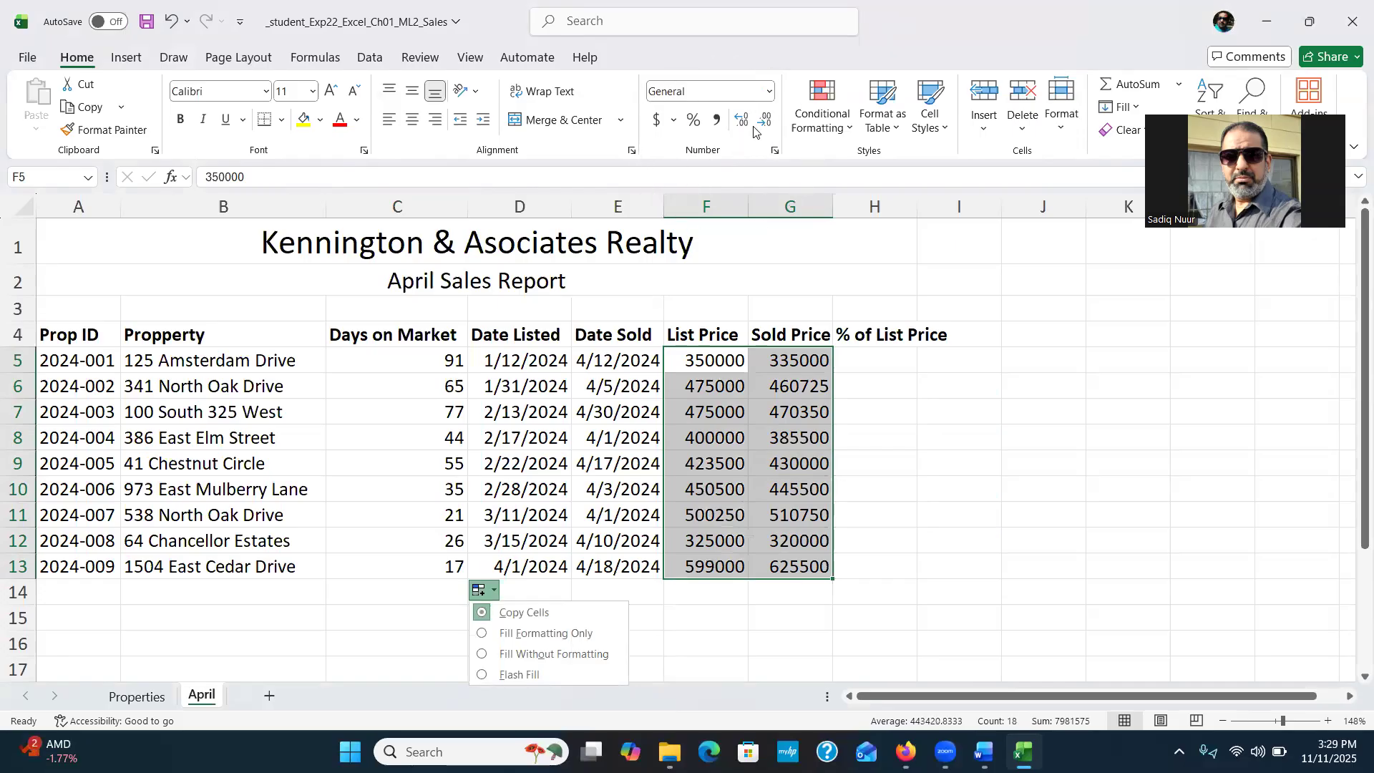
{"action": "left_click", "coordinate": [771, 93]}
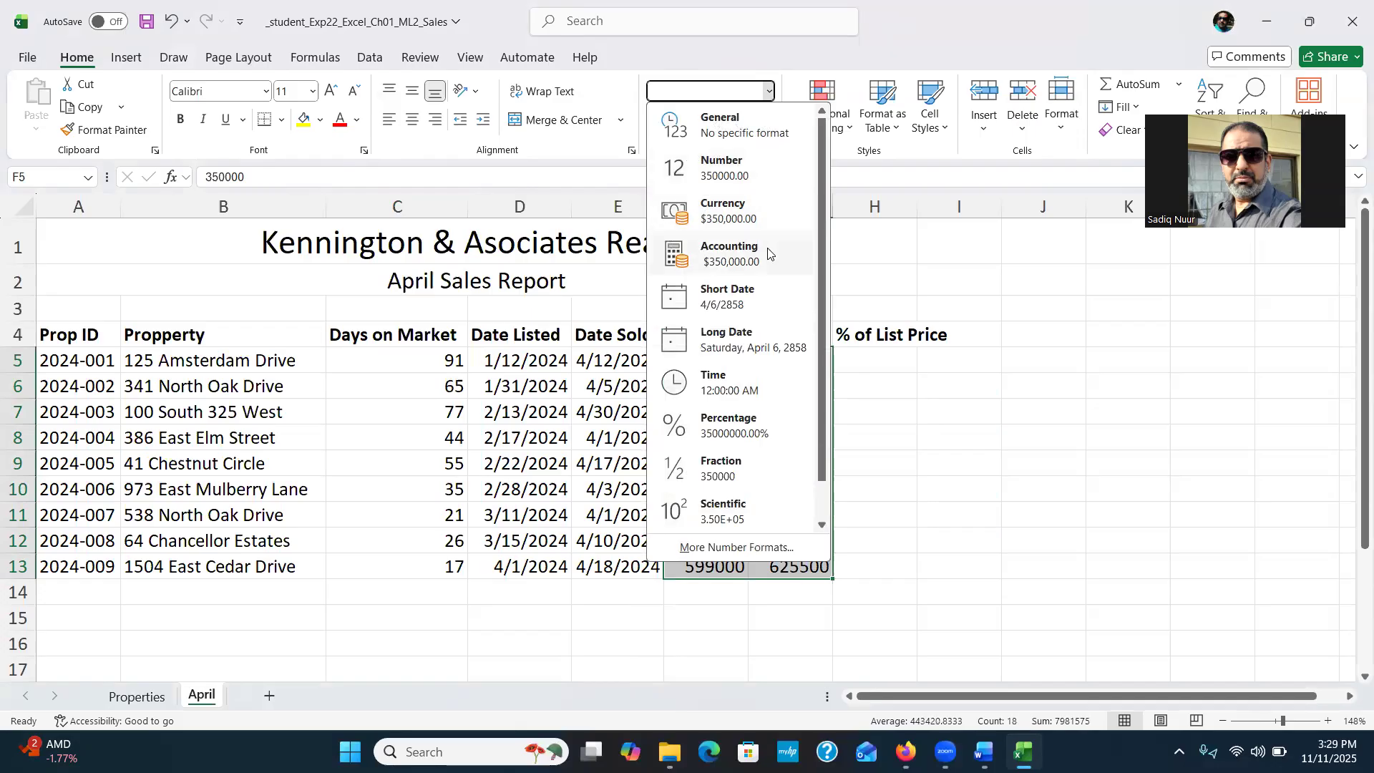
{"action": "key", "text": "Escape"}
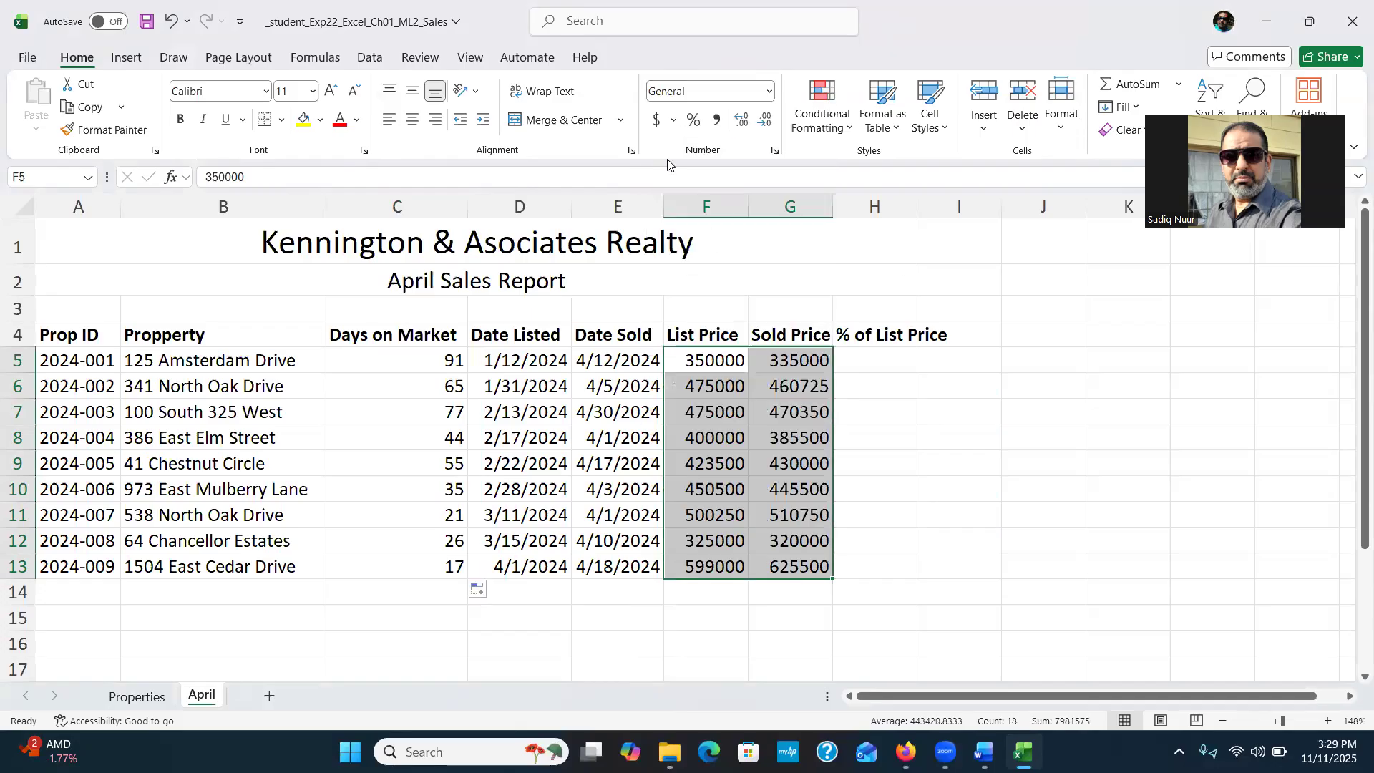
{"action": "left_click", "coordinate": [656, 122]}
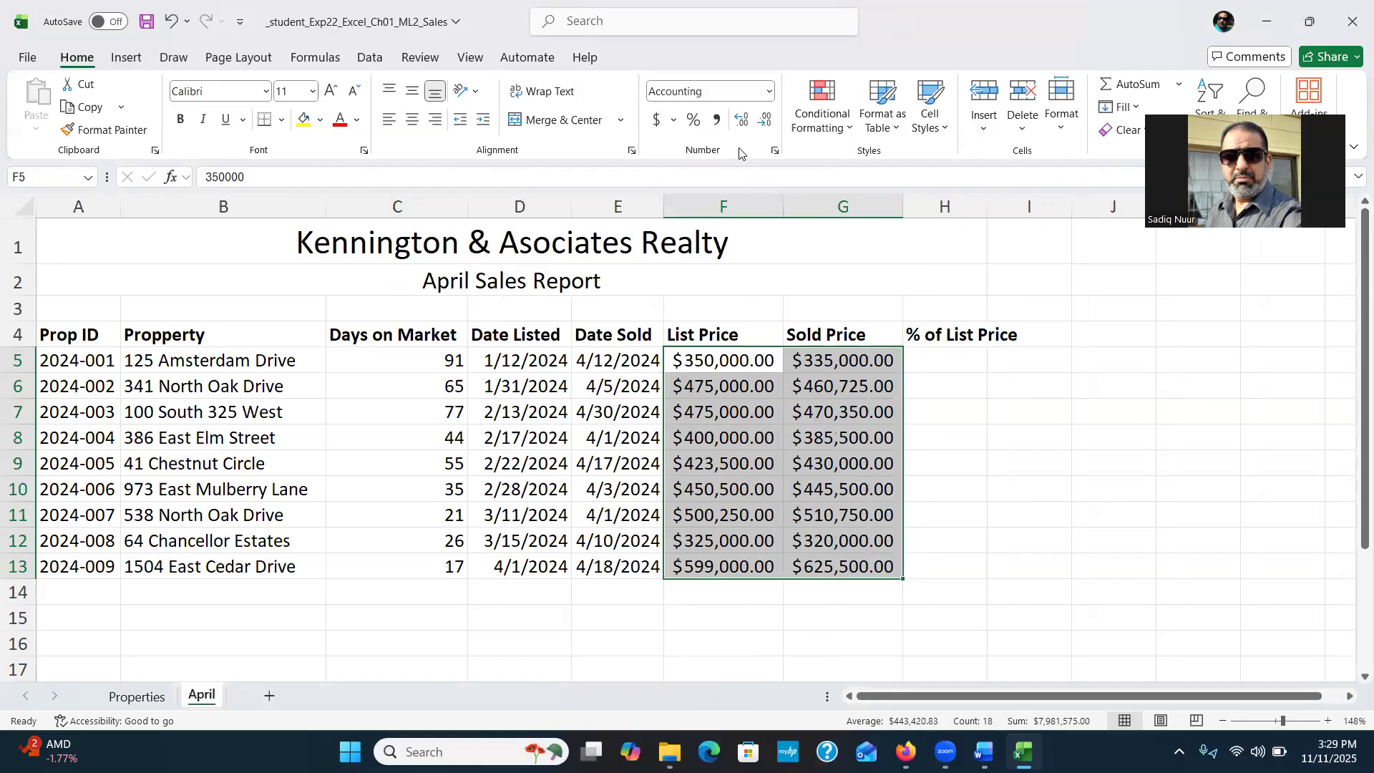
{"action": "key", "text": "ctrl+q"}
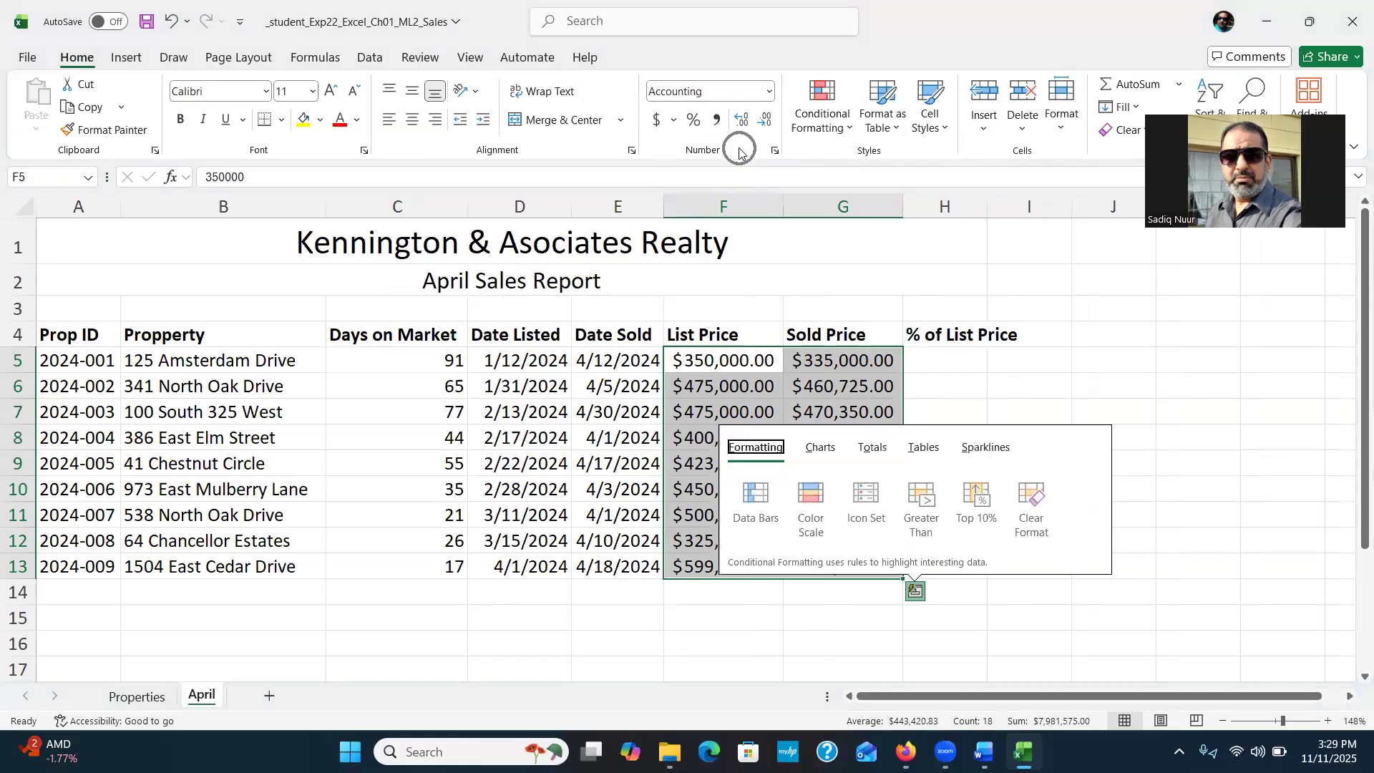
{"action": "left_click", "coordinate": [768, 120]}
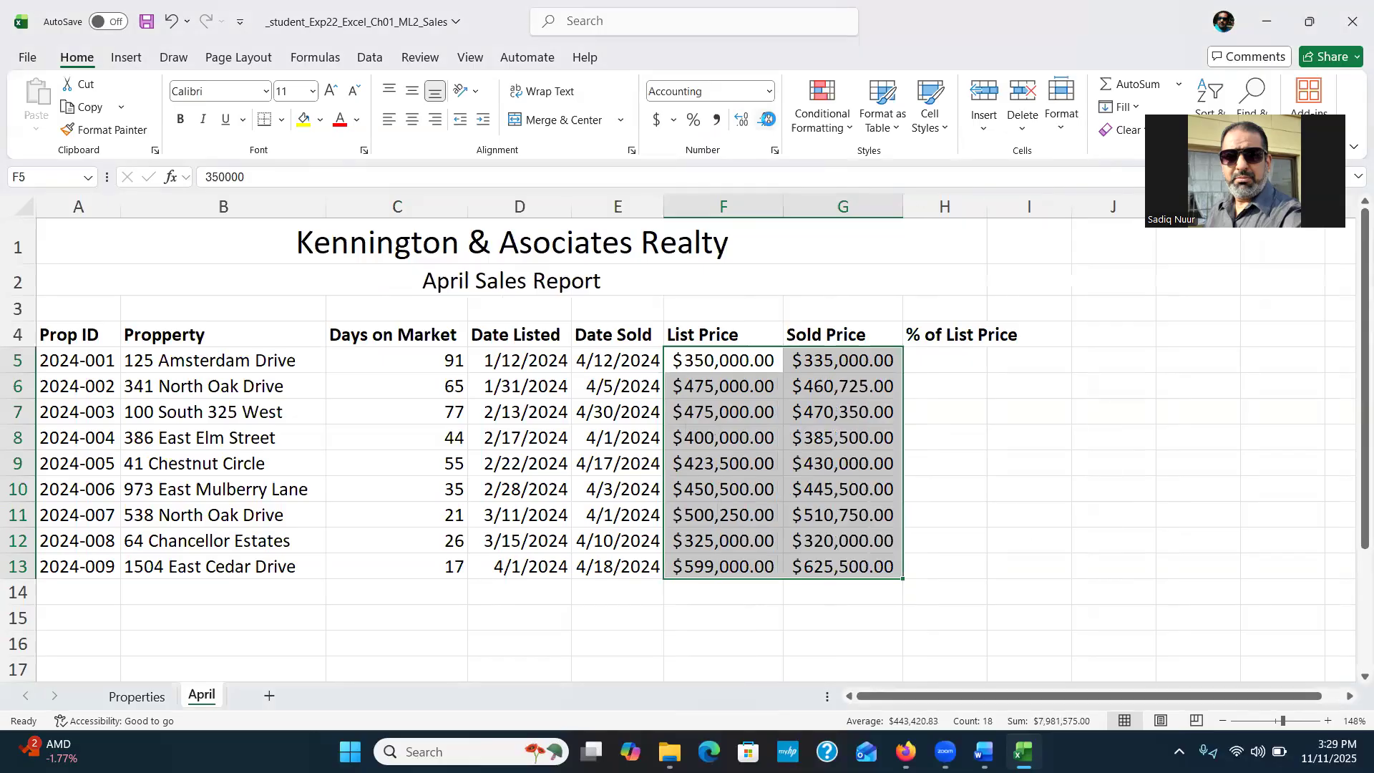
{"action": "left_click", "coordinate": [767, 120]}
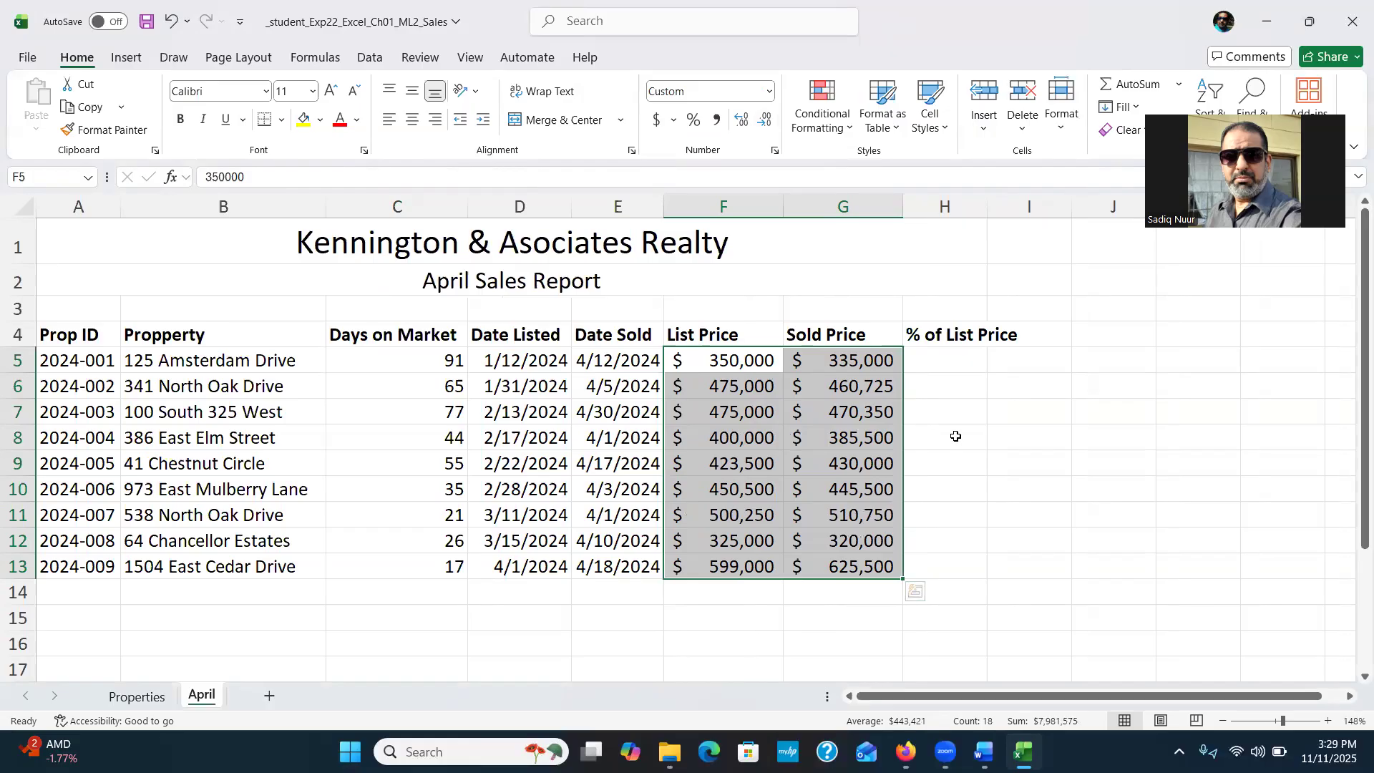
Step: Read instruction 7 about the sales price percentage formula in the Word document and return to the Excel workbook
{"action": "key", "text": "alt+Tab"}
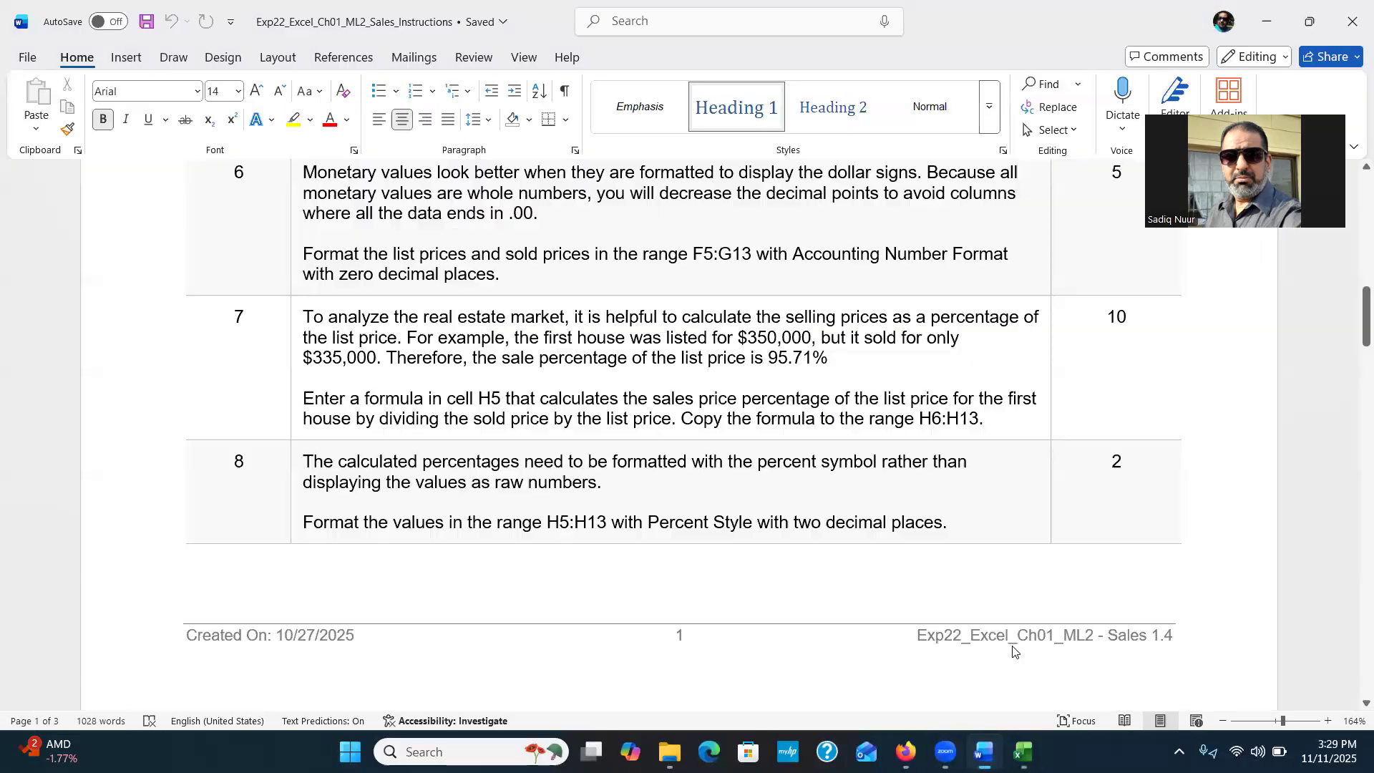
{"action": "left_click_drag", "start_coordinate": [1352, 305], "coordinate": [1352, 324]}
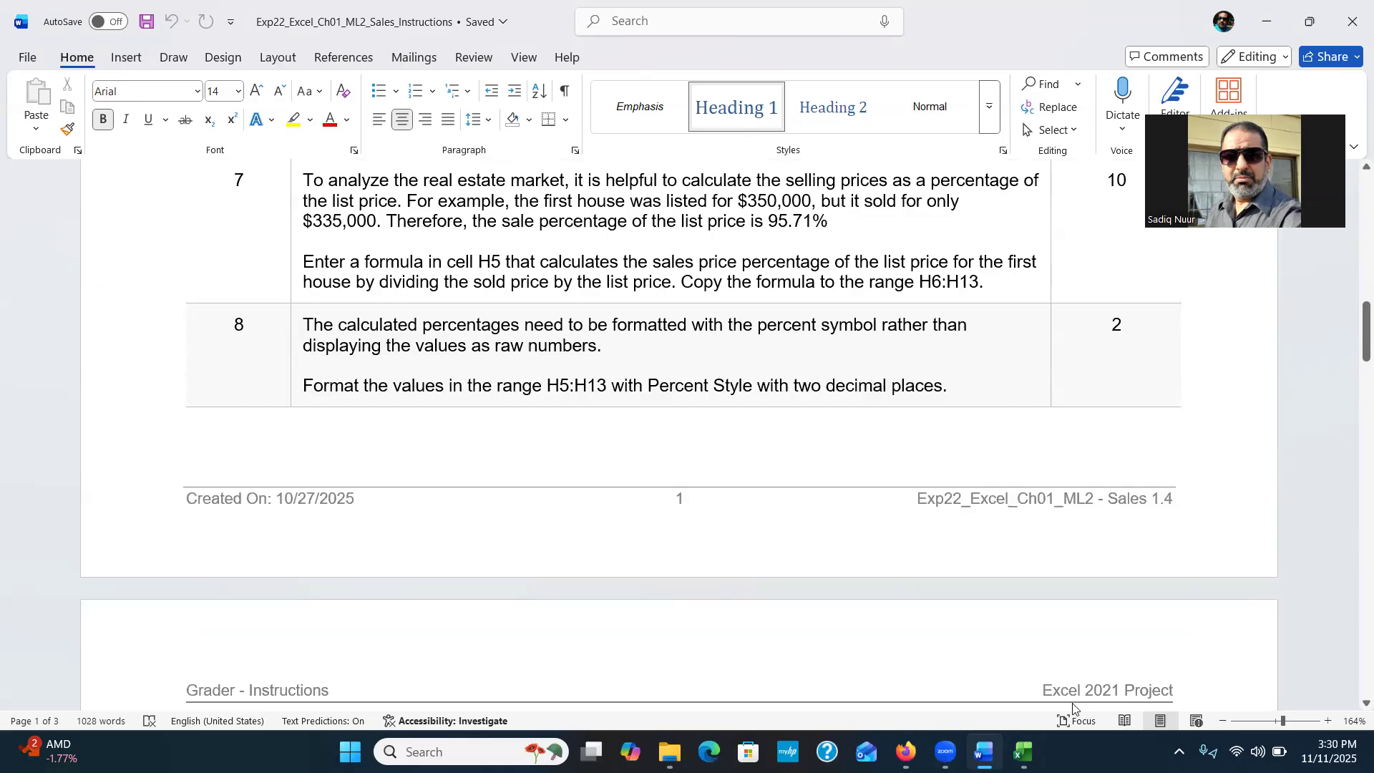
{"action": "left_click", "coordinate": [1023, 750]}
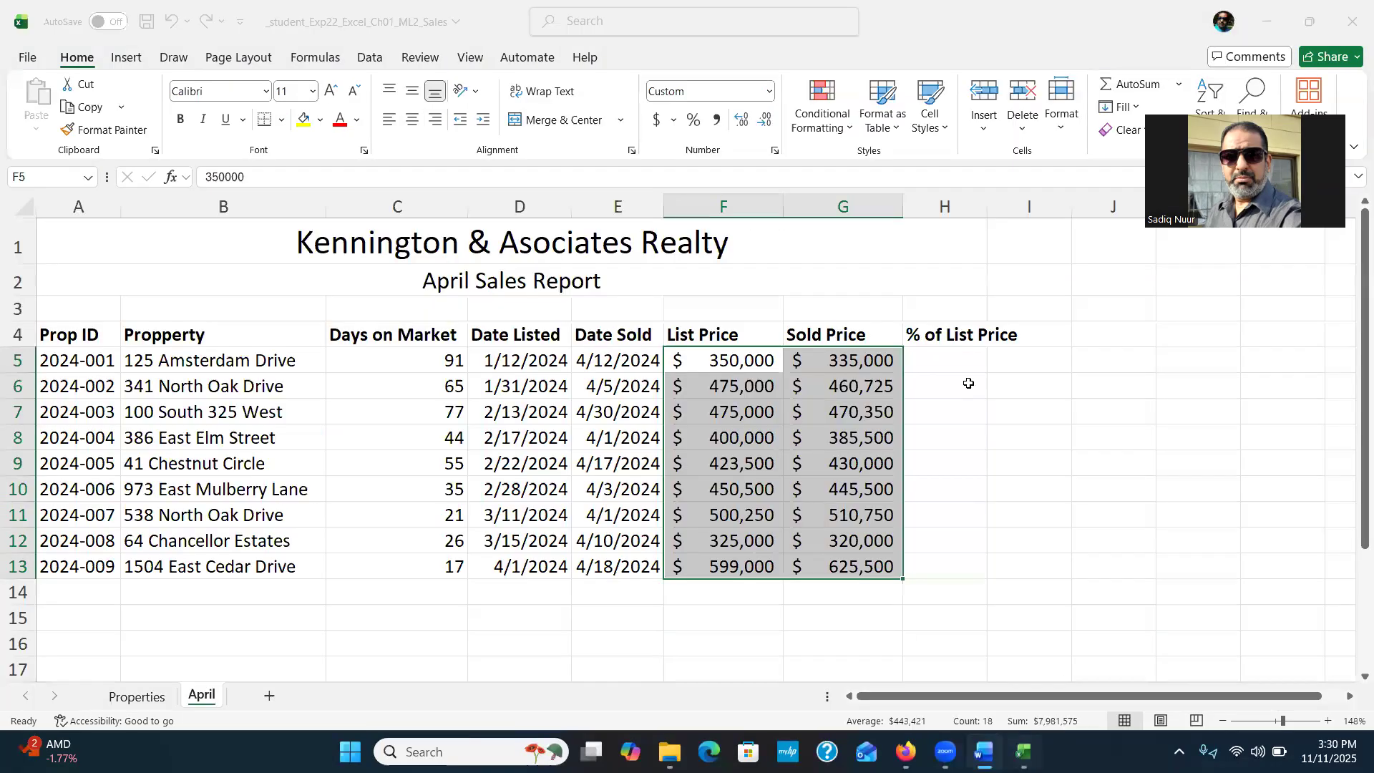
Step: Enter the formula =G5/F5 in cell H5 to calculate the sold price as a percentage of the list price
{"action": "left_click", "coordinate": [950, 360]}
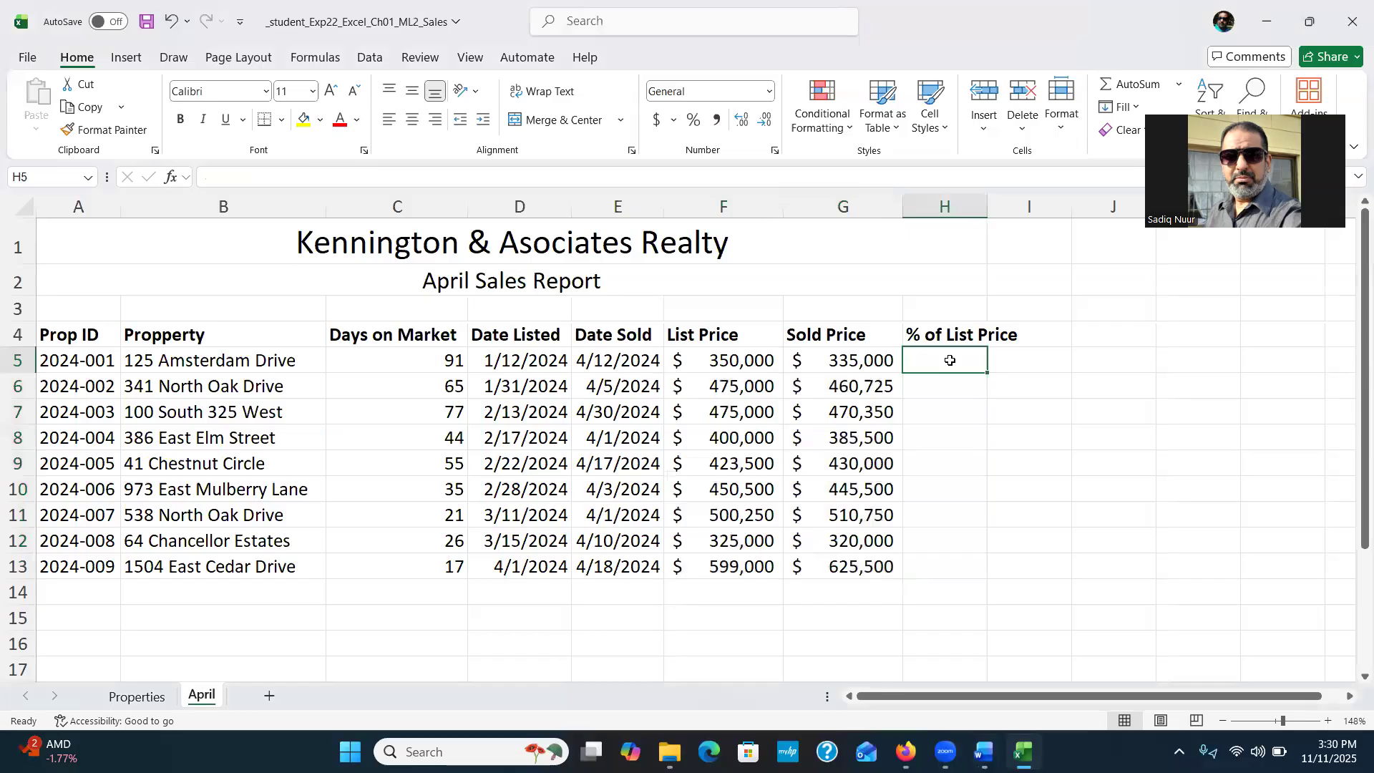
{"action": "type", "text": "="}
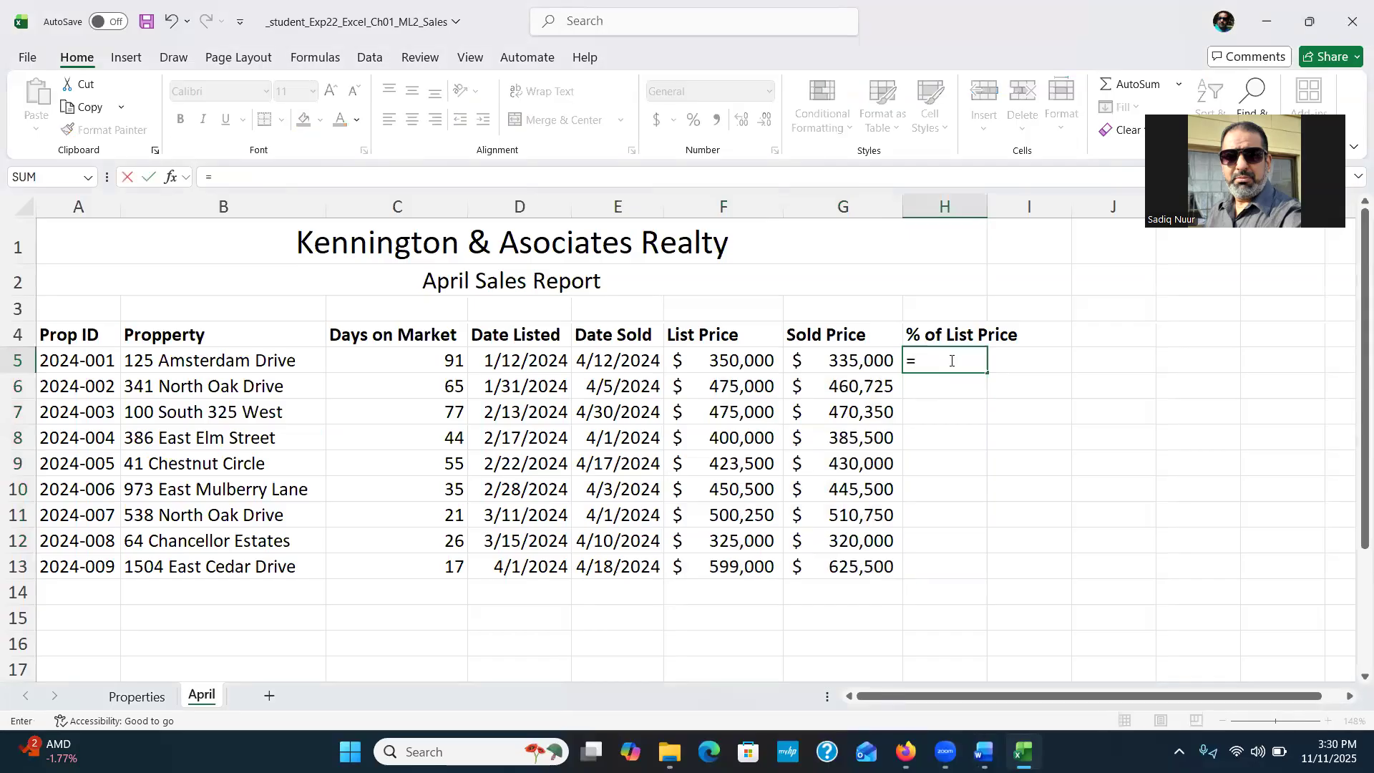
{"action": "type", "text": "g"}
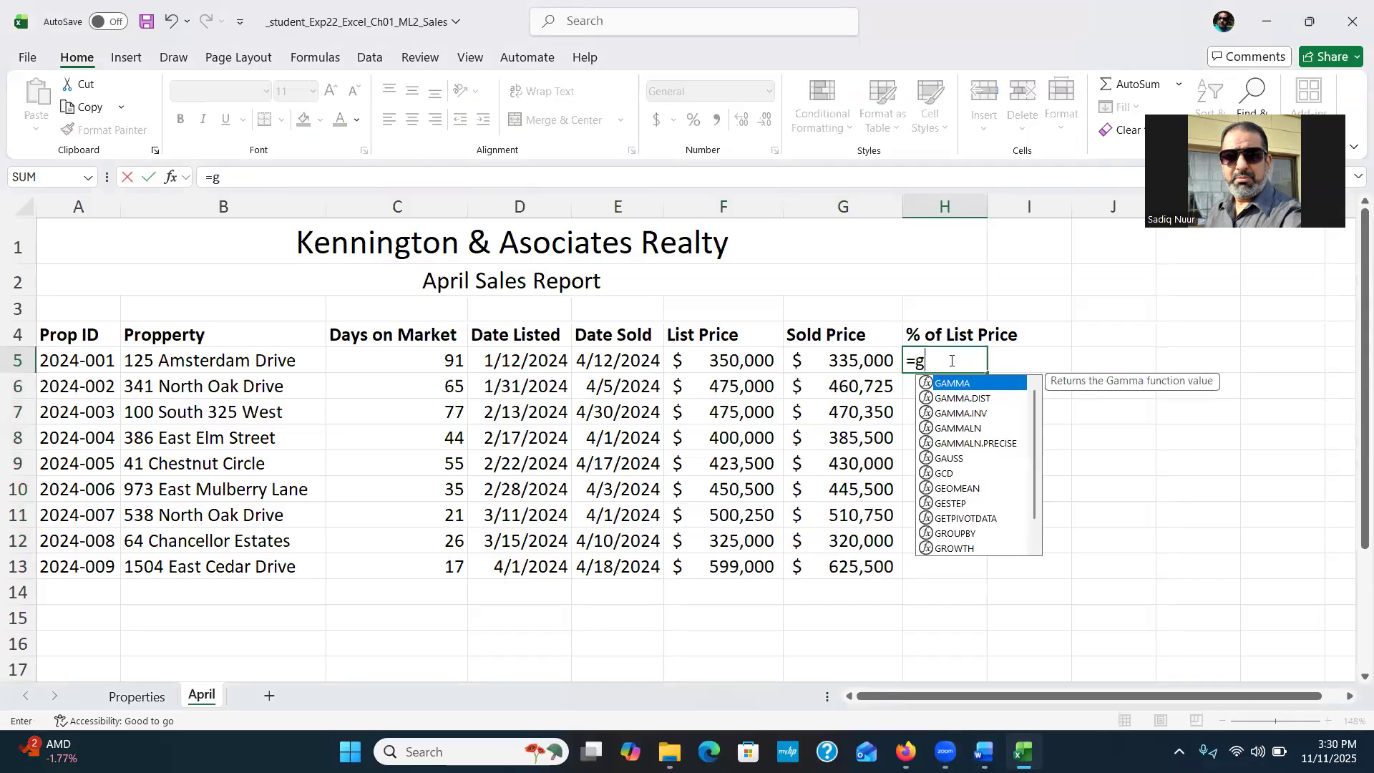
{"action": "type", "text": "5/f"}
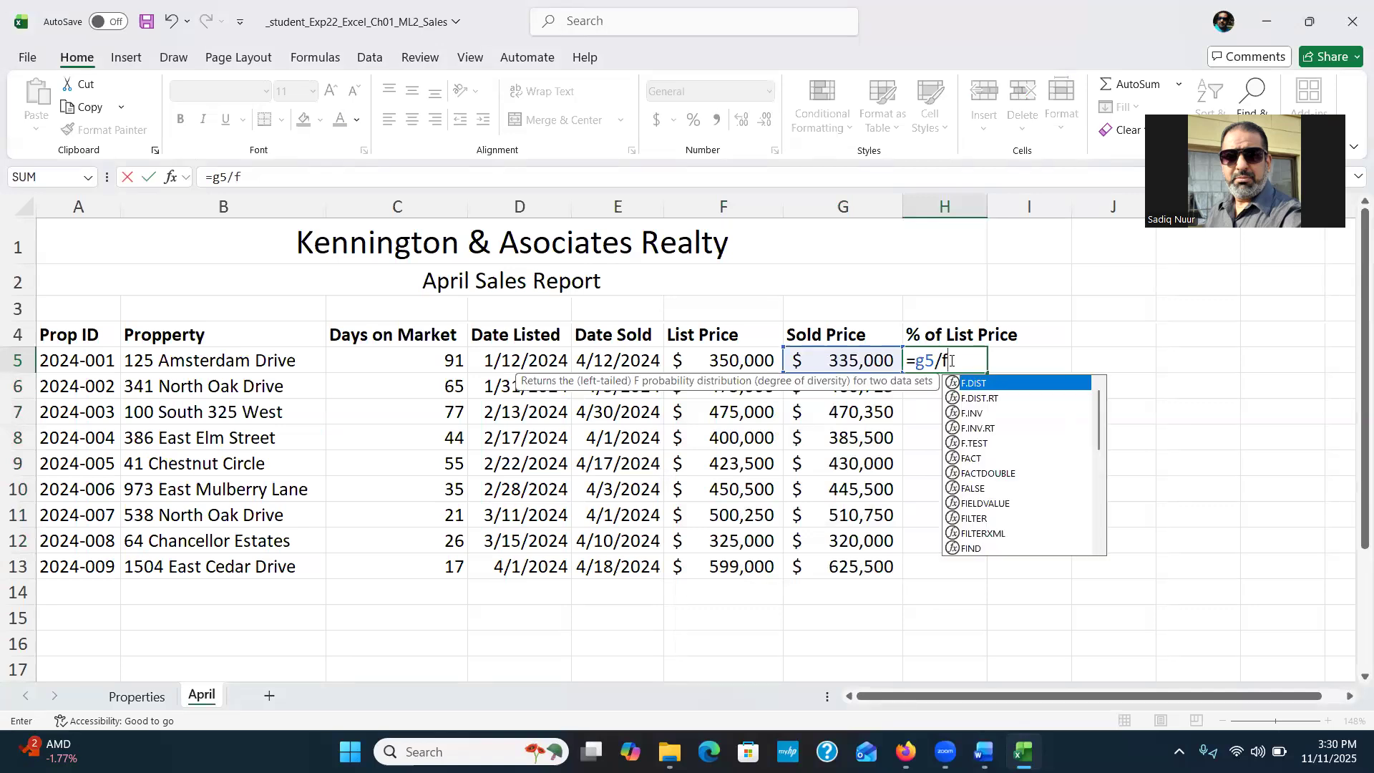
{"action": "type", "text": "5"}
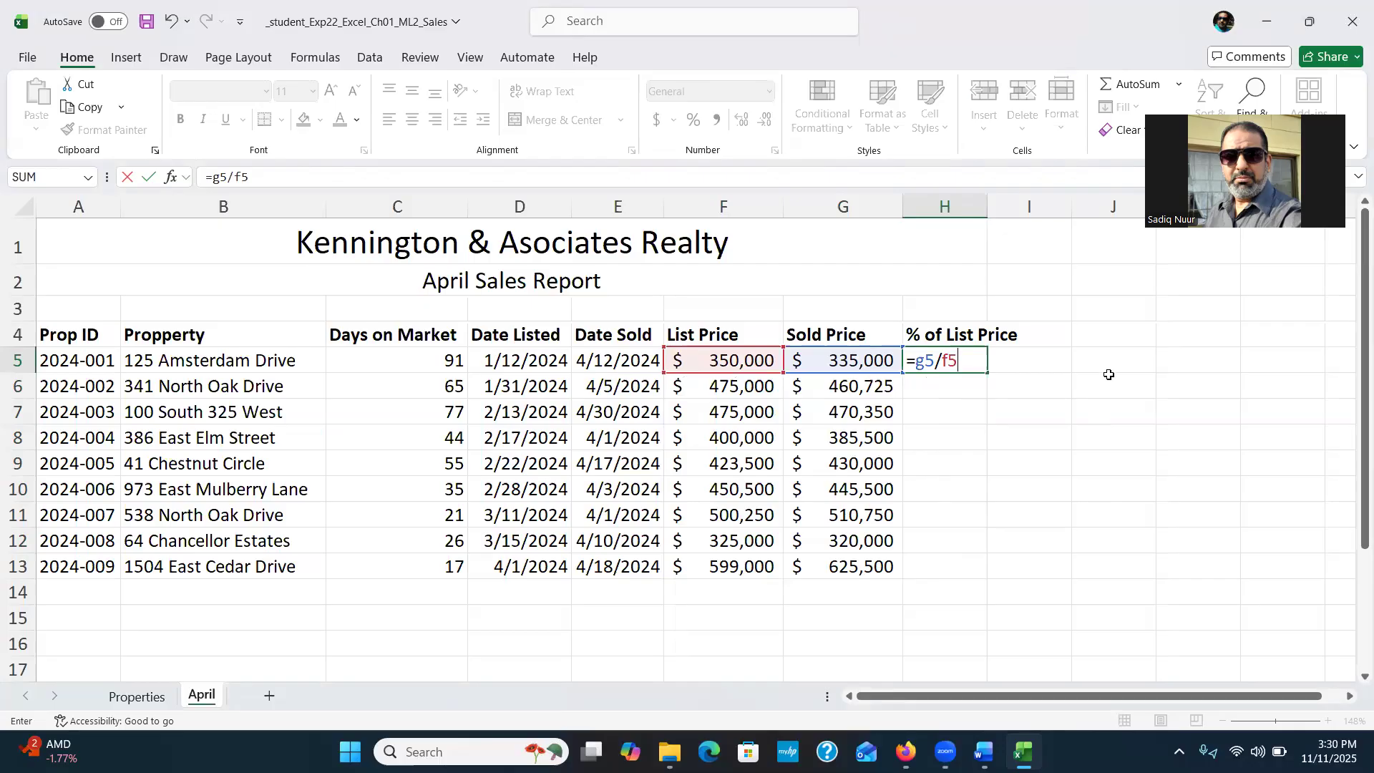
{"action": "key", "text": "Return"}
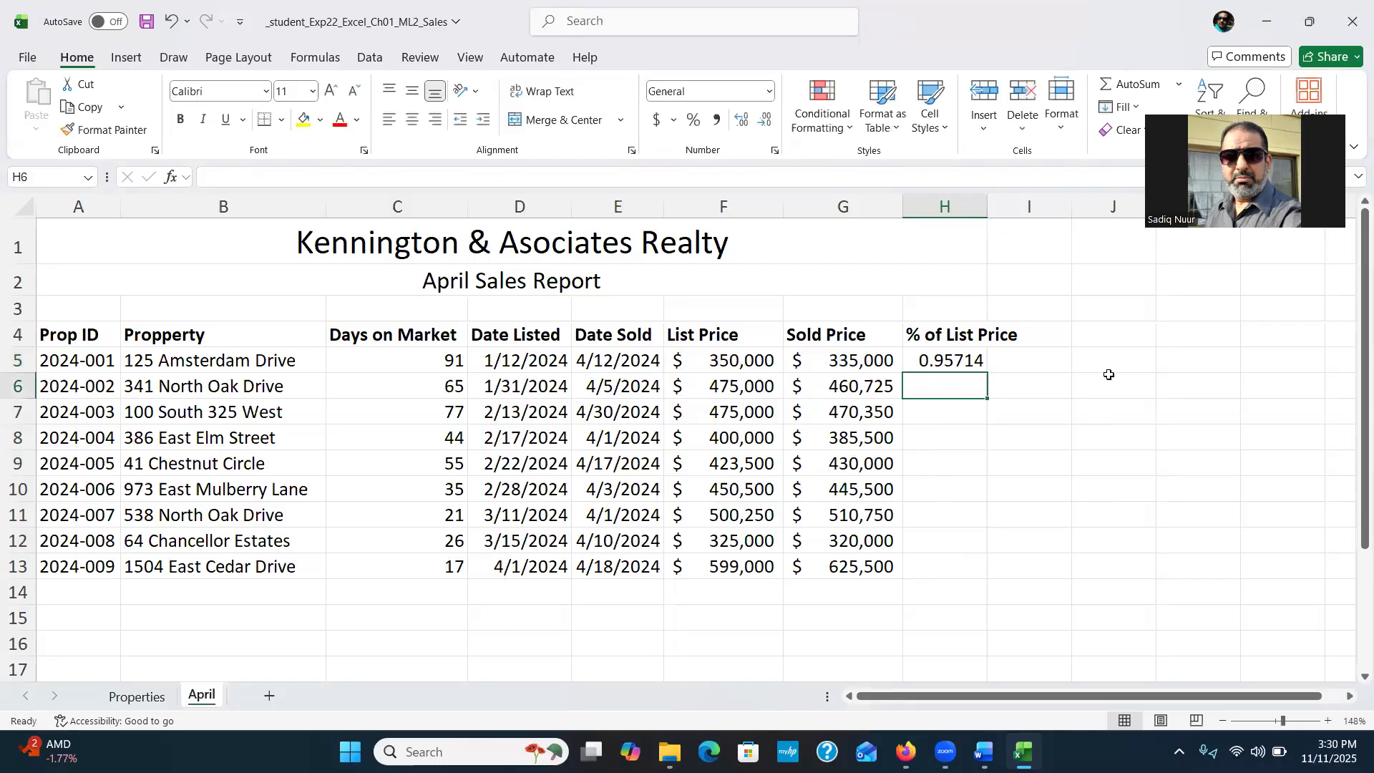
Step: Recheck instruction 7 in the Word document and, back in Excel, copy the H5 formula down to H13
{"action": "left_click", "coordinate": [963, 361]}
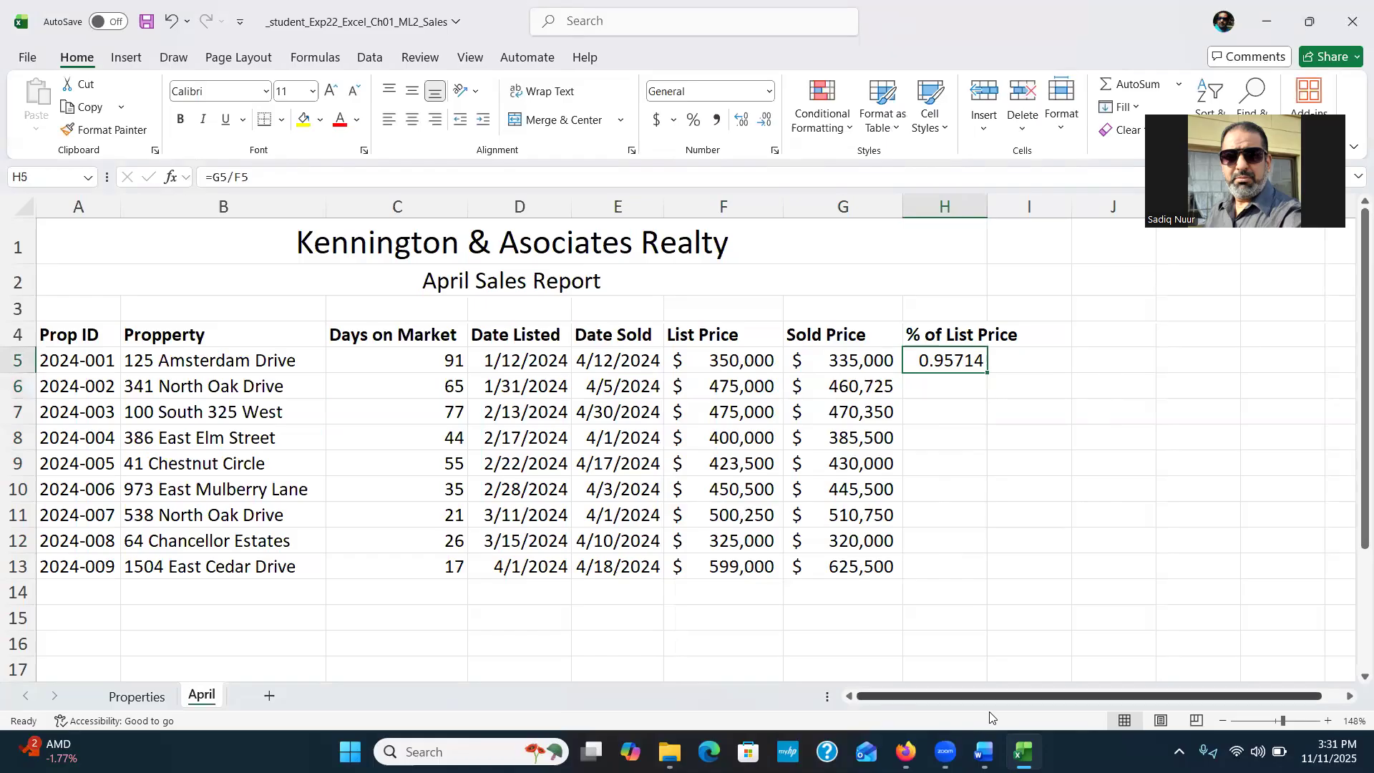
{"action": "left_click", "coordinate": [984, 752]}
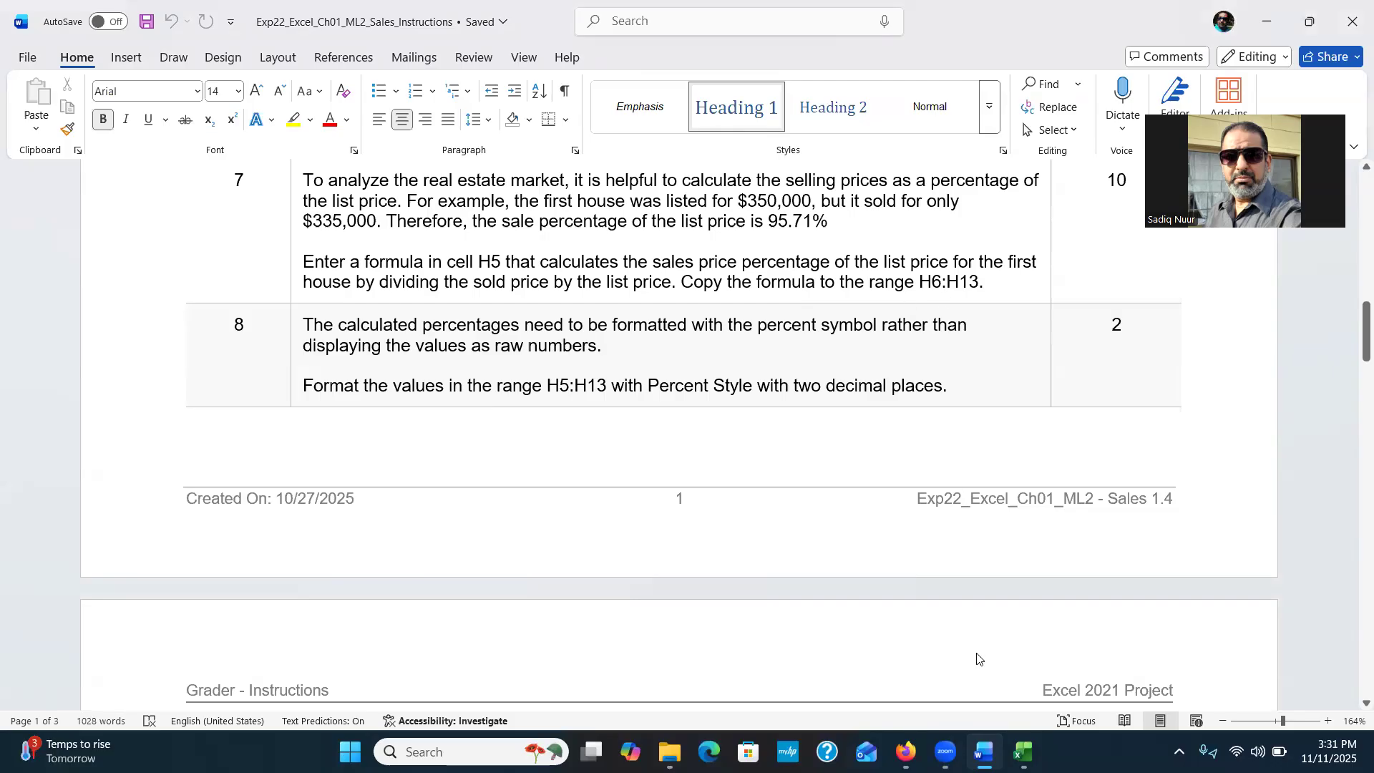
{"action": "mouse_move", "coordinate": [1023, 752]}
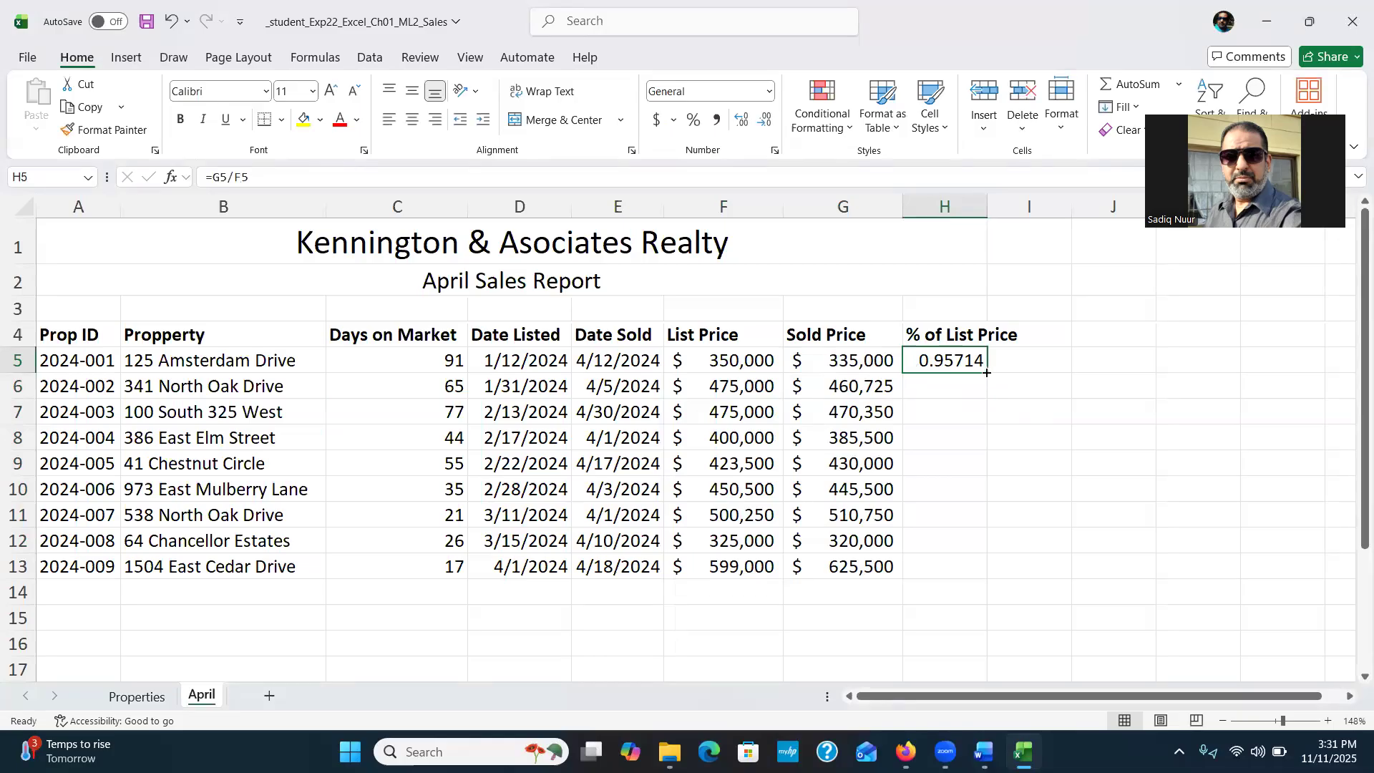
{"action": "left_click_drag", "start_coordinate": [986, 373], "coordinate": [987, 580]}
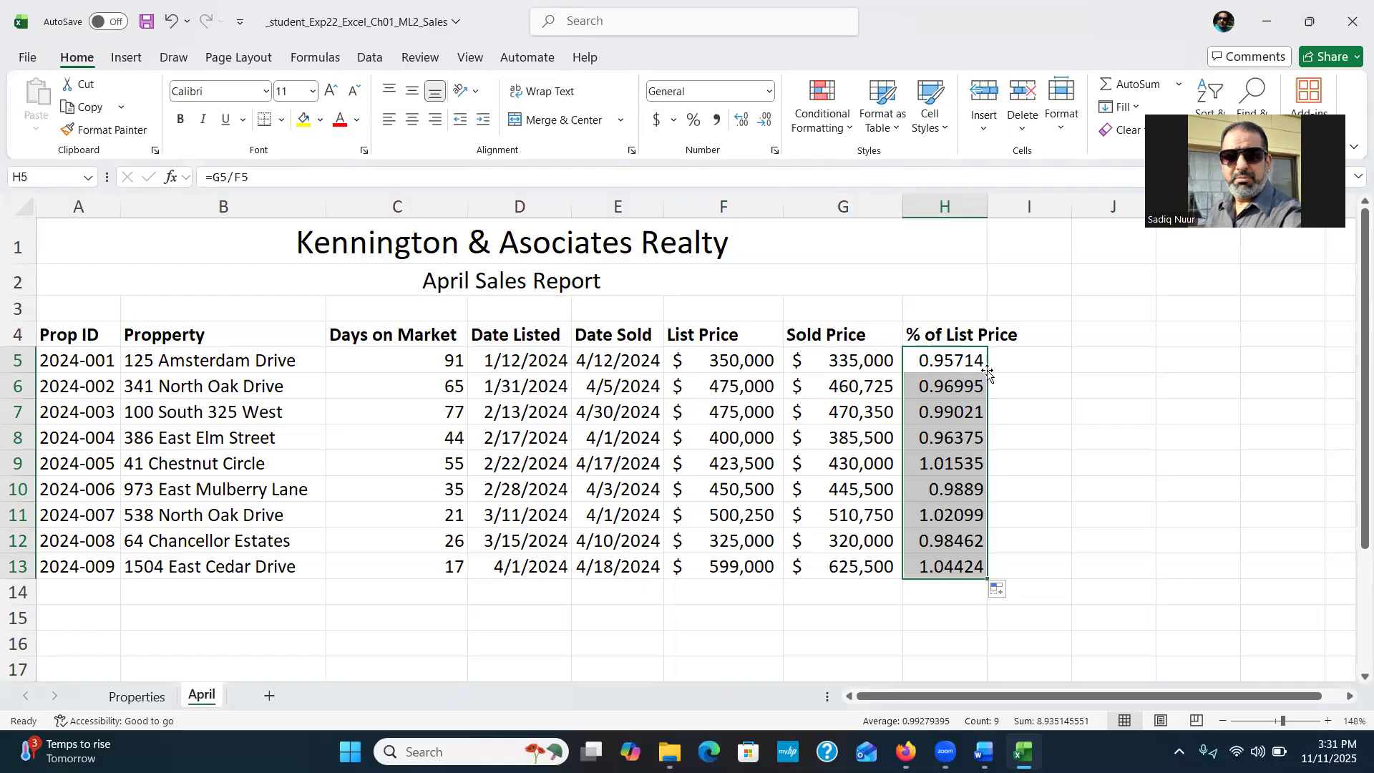
Step: Read instruction 8 in the Word document and, back in Excel, format H5:H13 as Percent Style with two decimal places
{"action": "left_click", "coordinate": [983, 751]}
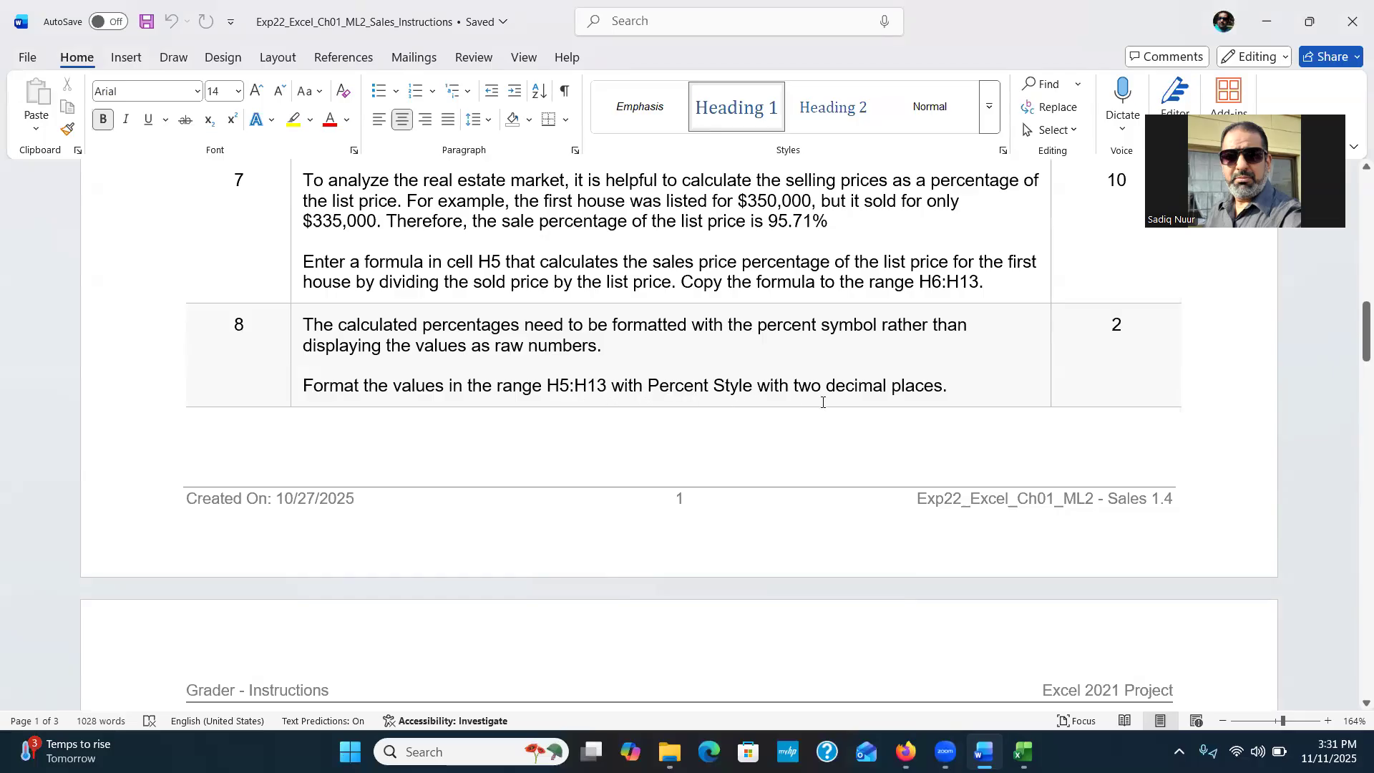
{"action": "mouse_move", "coordinate": [1023, 752]}
{"action": "left_click", "coordinate": [1009, 625]}
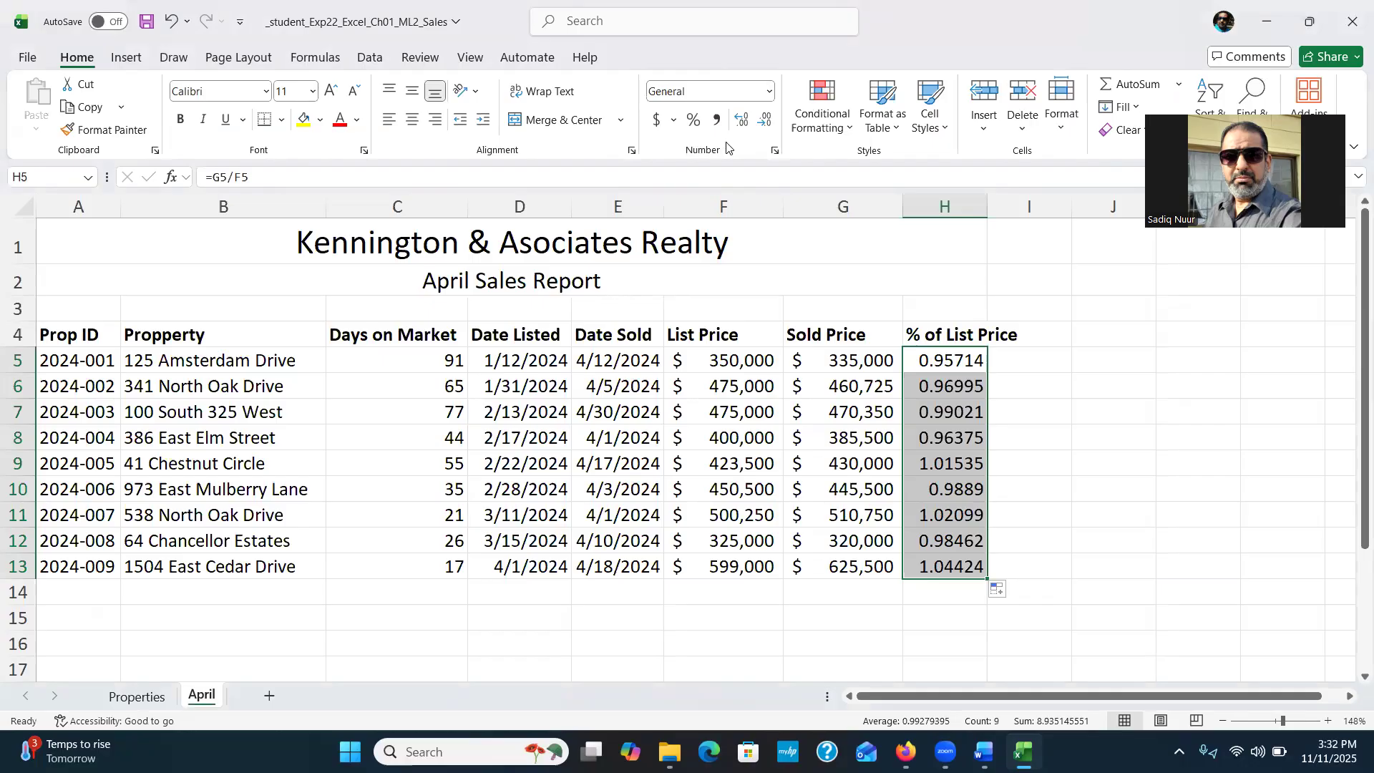
{"action": "left_click", "coordinate": [693, 122]}
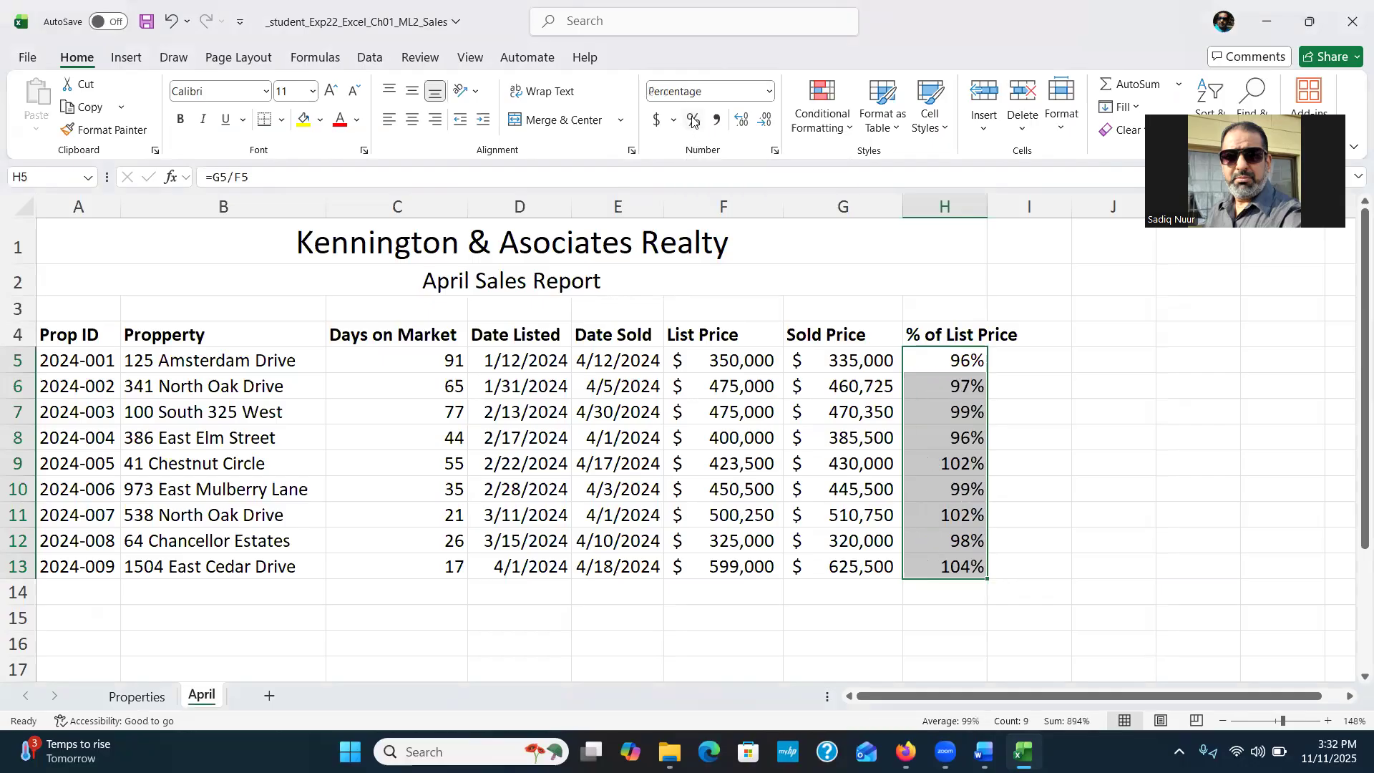
{"action": "left_click", "coordinate": [742, 122]}
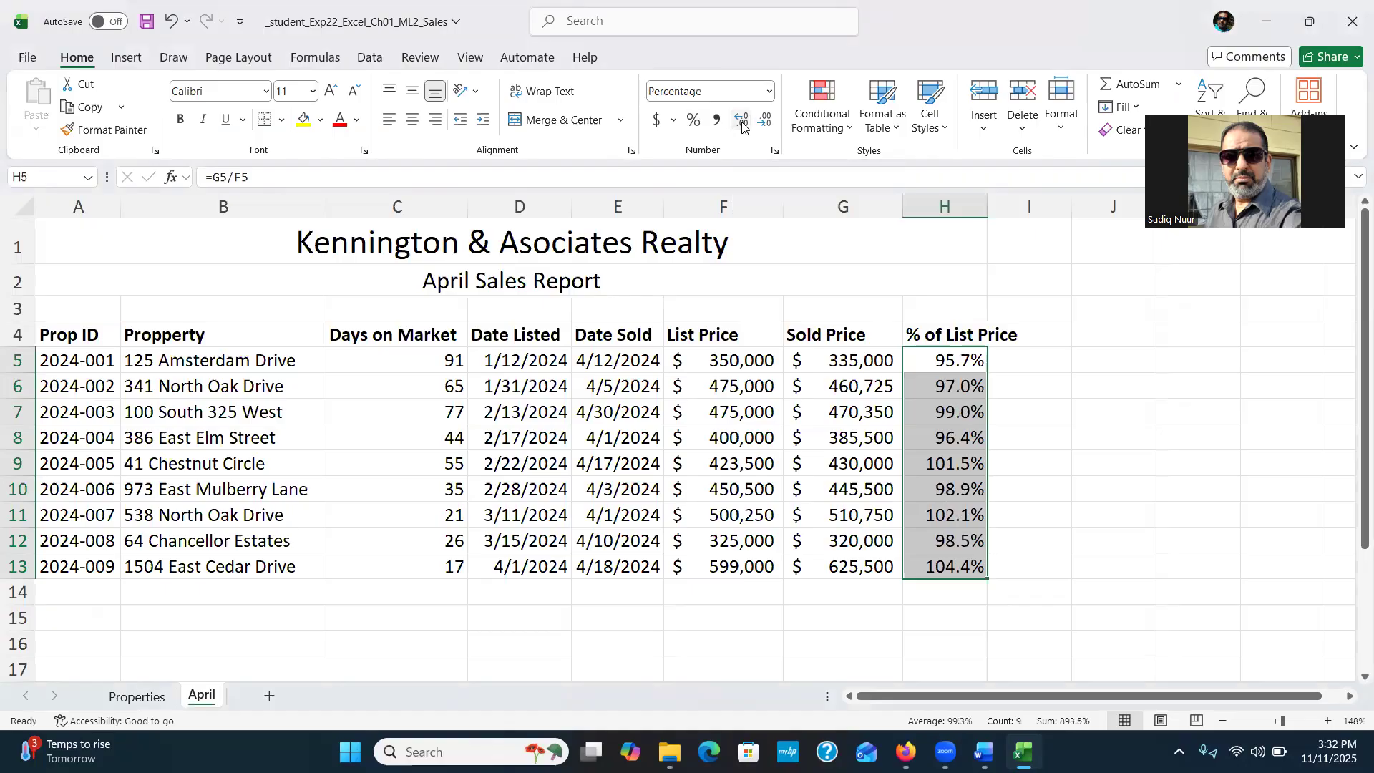
{"action": "left_click", "coordinate": [742, 121]}
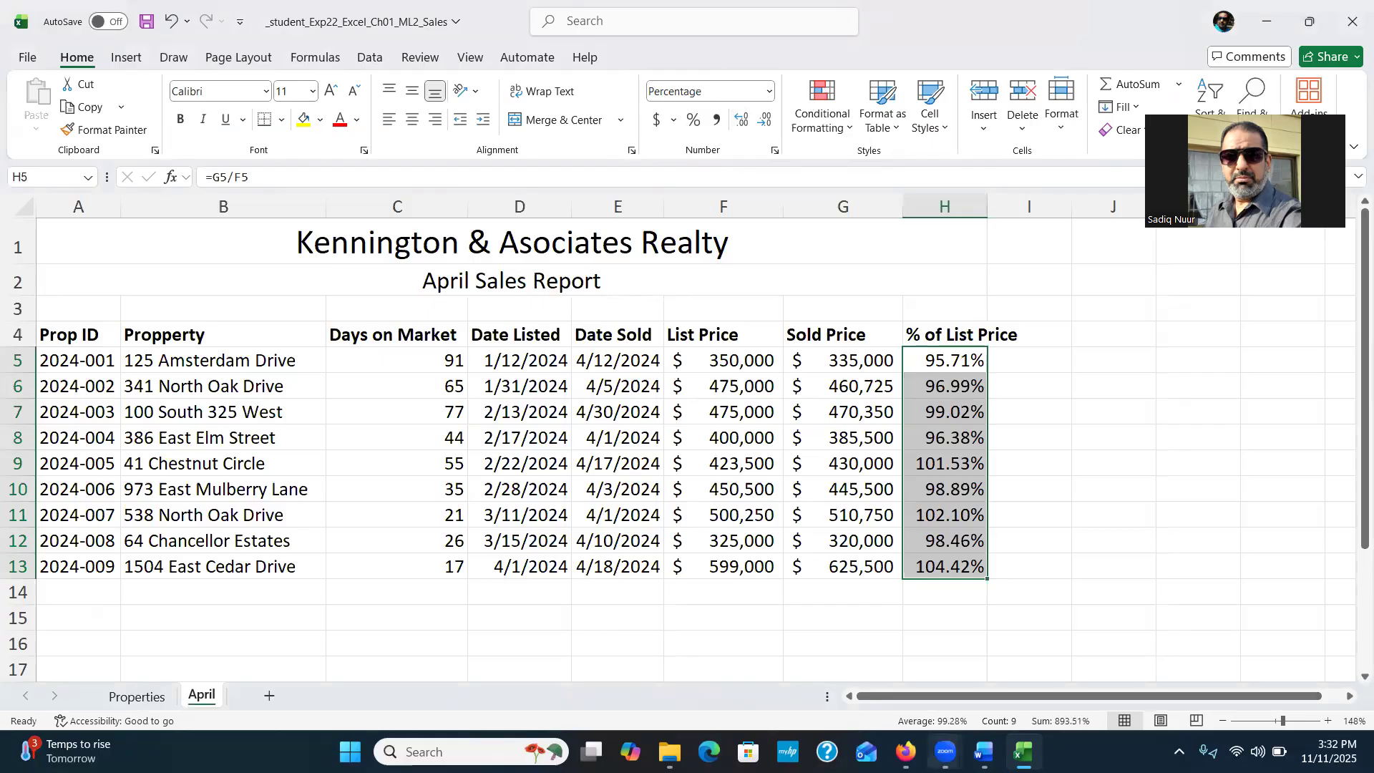
Step: Read instruction 9 in the Word document and, back in Excel, wrap and horizontally center the headings in A4:H4
{"action": "left_click", "coordinate": [984, 751]}
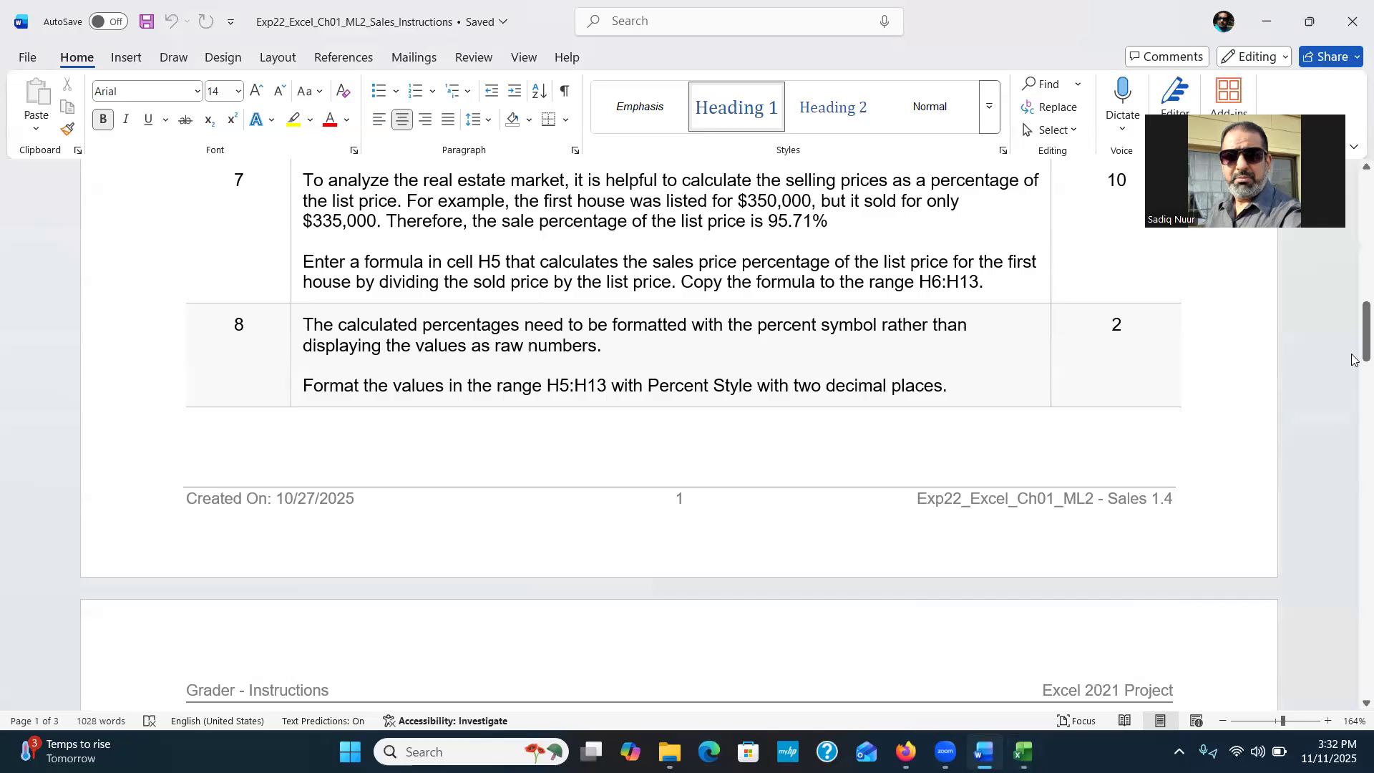
{"action": "left_click_drag", "start_coordinate": [1355, 321], "coordinate": [1354, 383]}
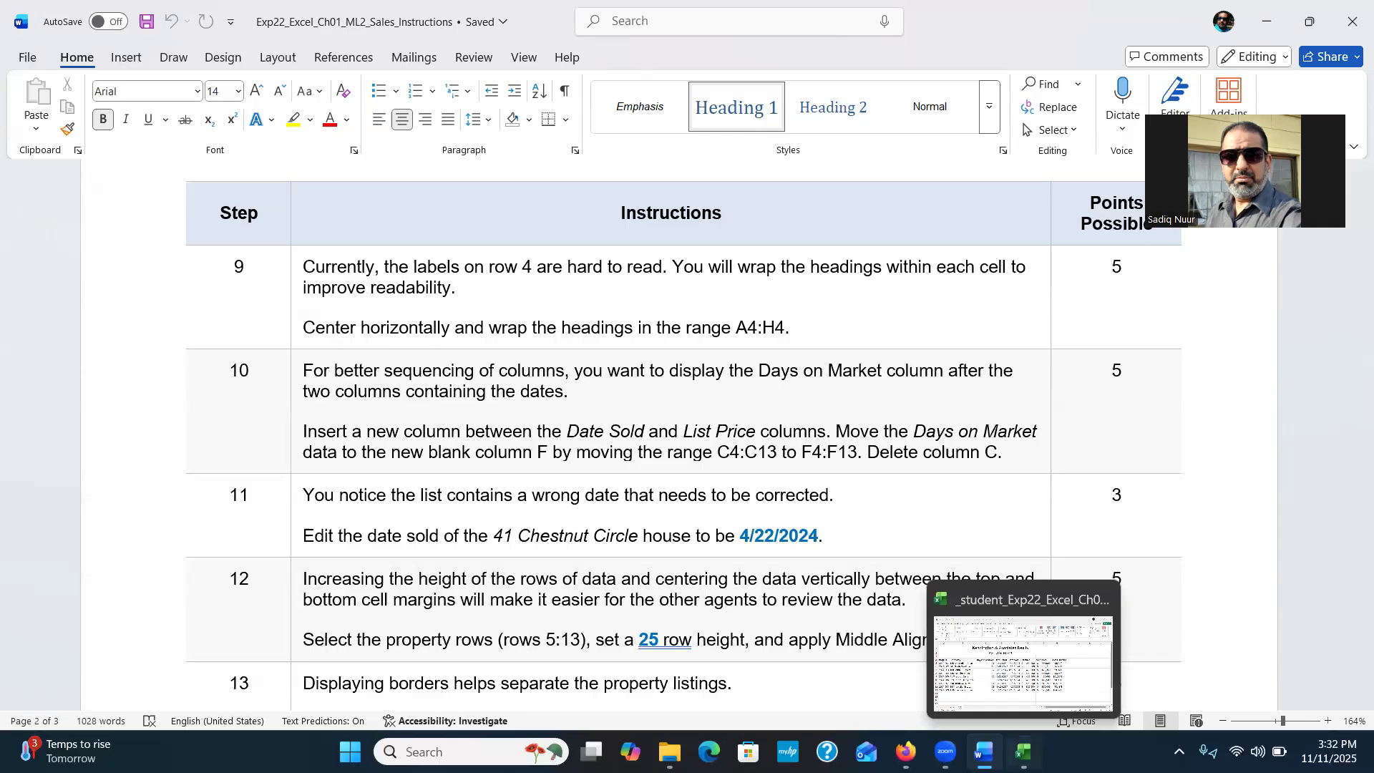
{"action": "left_click", "coordinate": [1024, 753]}
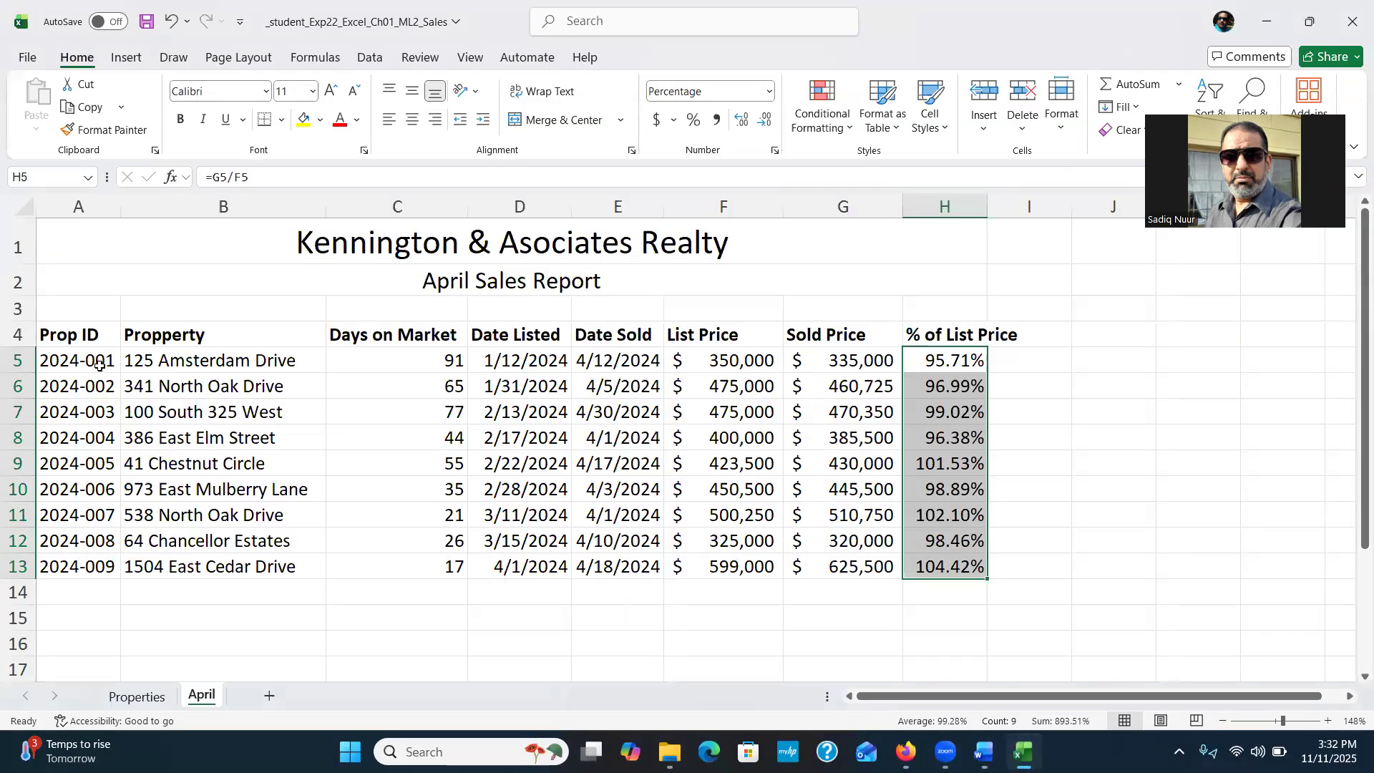
{"action": "left_click_drag", "start_coordinate": [45, 338], "coordinate": [941, 331]}
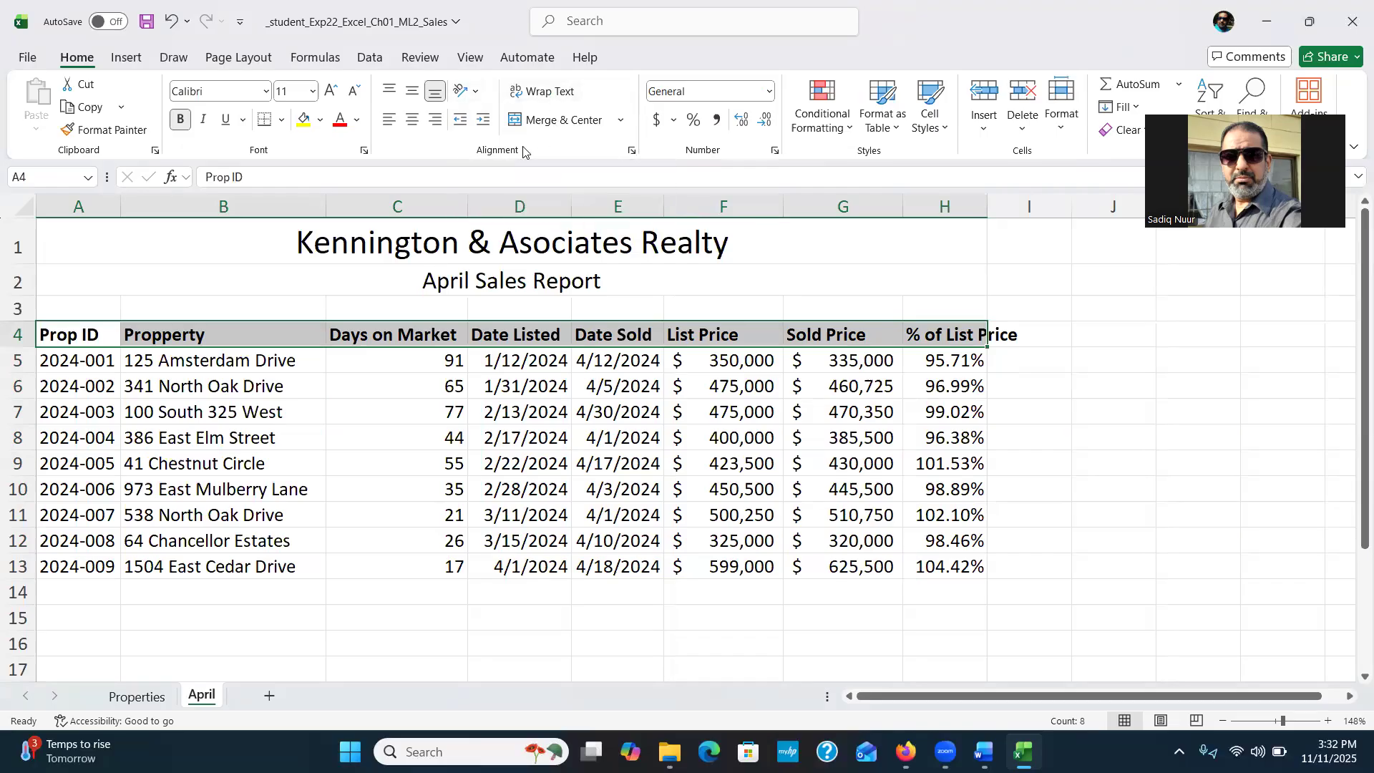
{"action": "key", "text": "ctrl+q"}
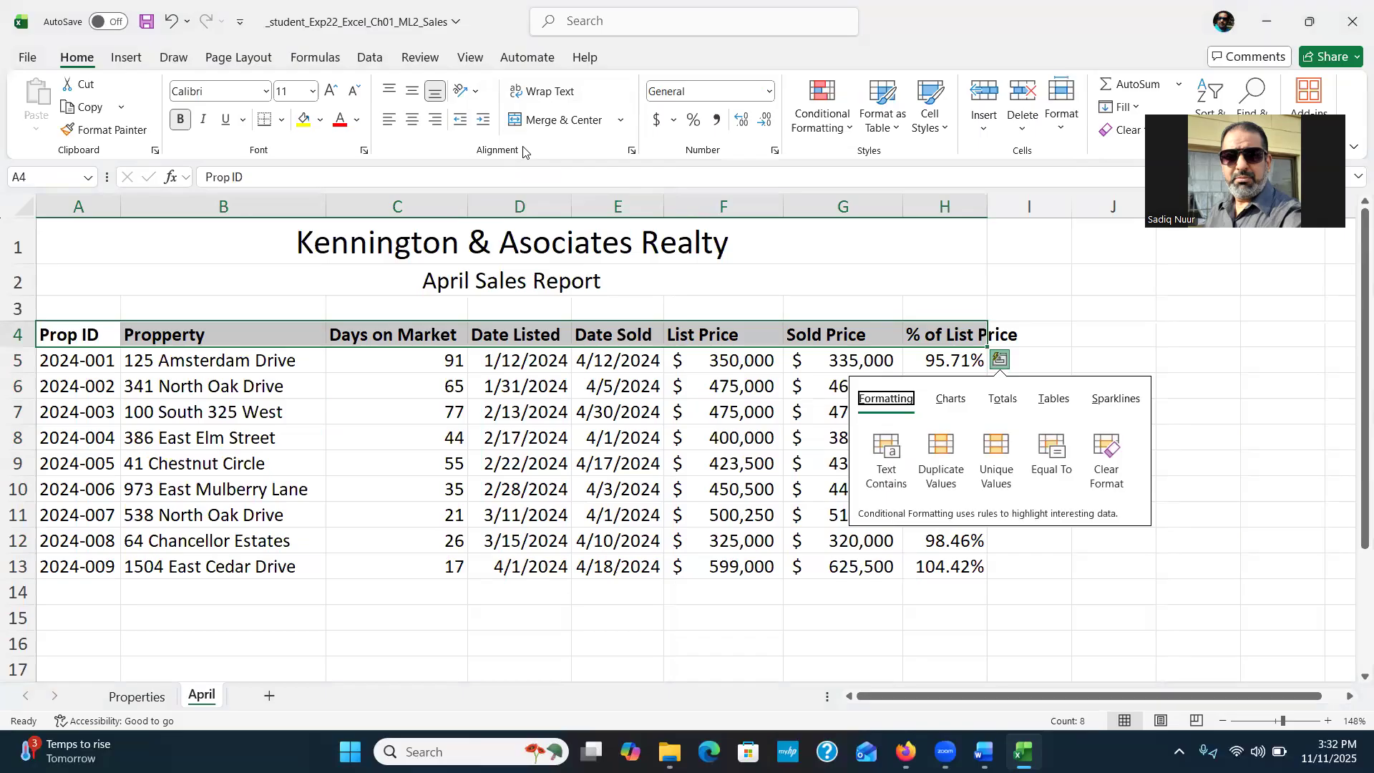
{"action": "left_click", "coordinate": [542, 94]}
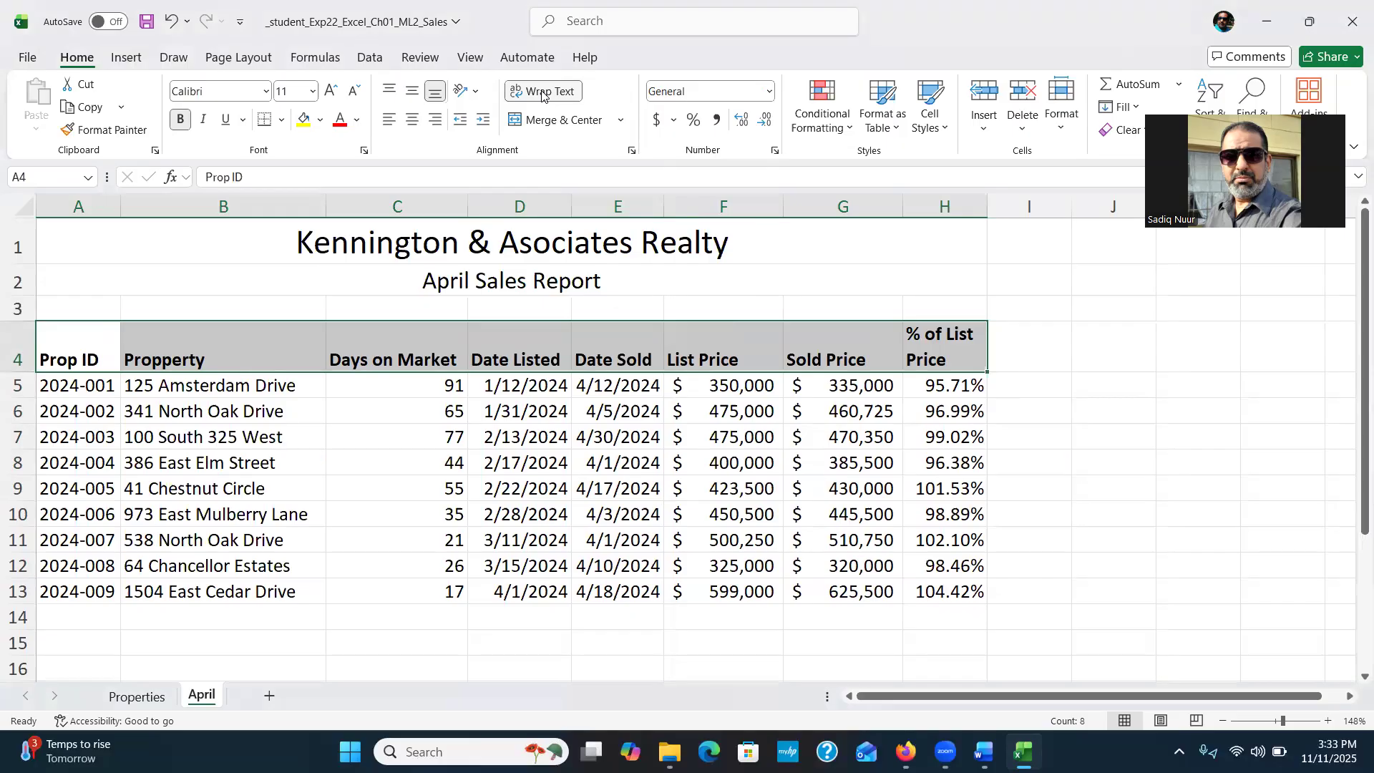
{"action": "left_click", "coordinate": [413, 123]}
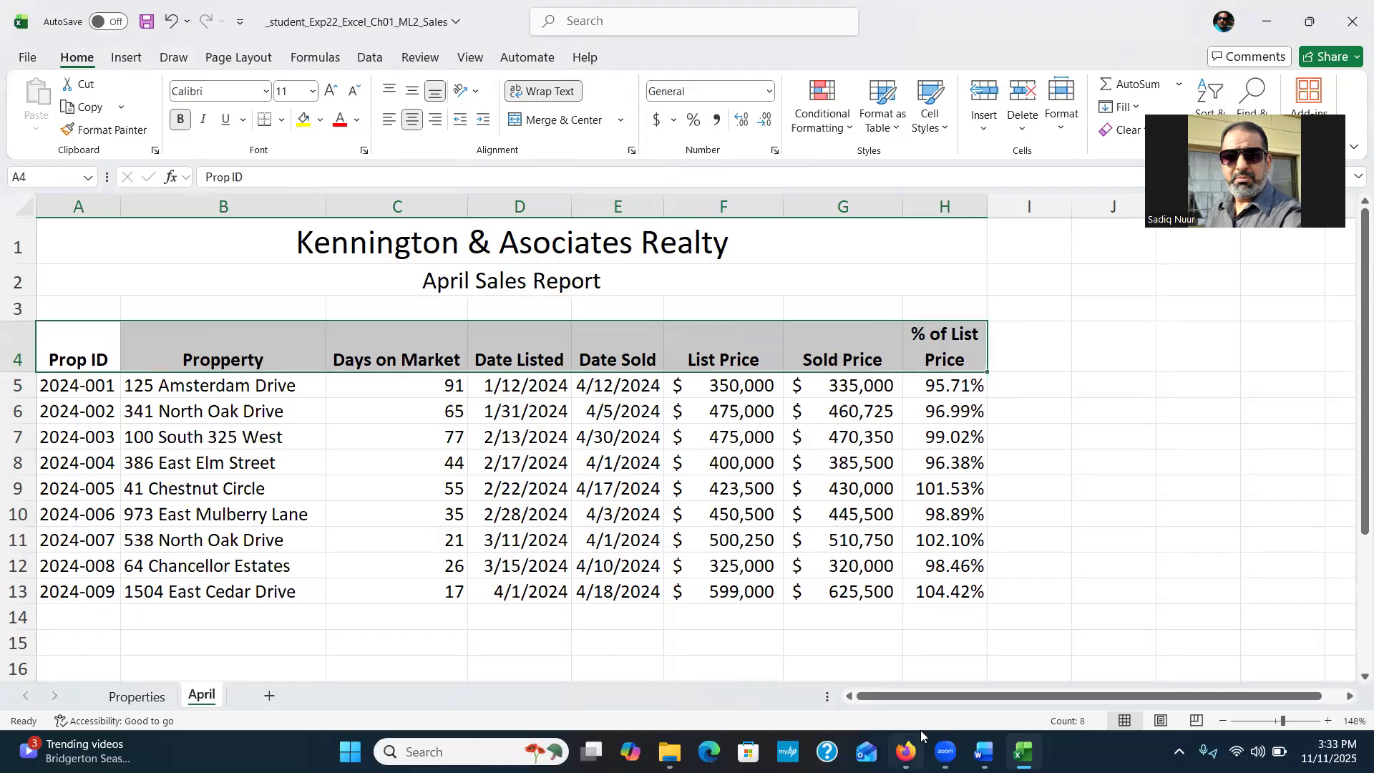
Step: Read instruction 10 about moving the Days on Market column in the Word document and return to the Excel workbook
{"action": "mouse_move", "coordinate": [984, 751]}
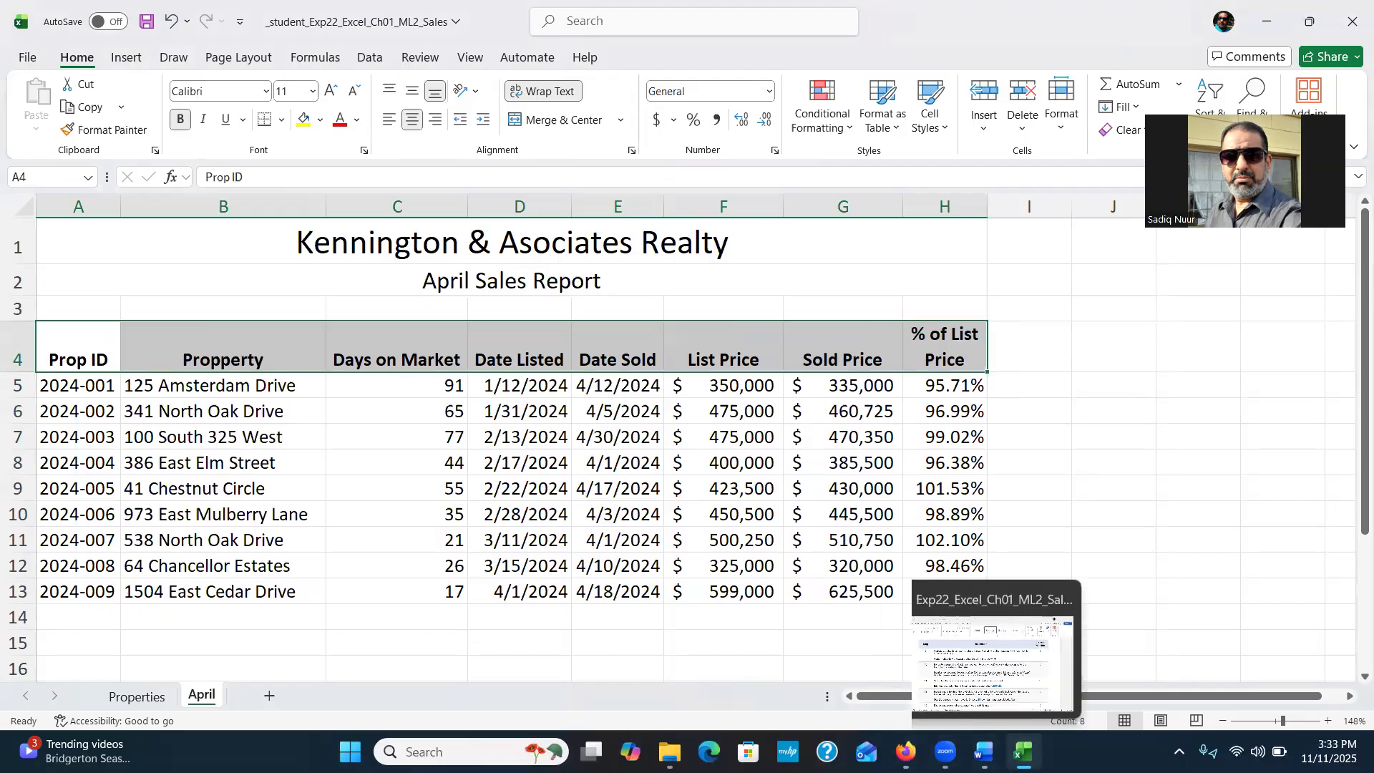
{"action": "left_click", "coordinate": [1022, 752]}
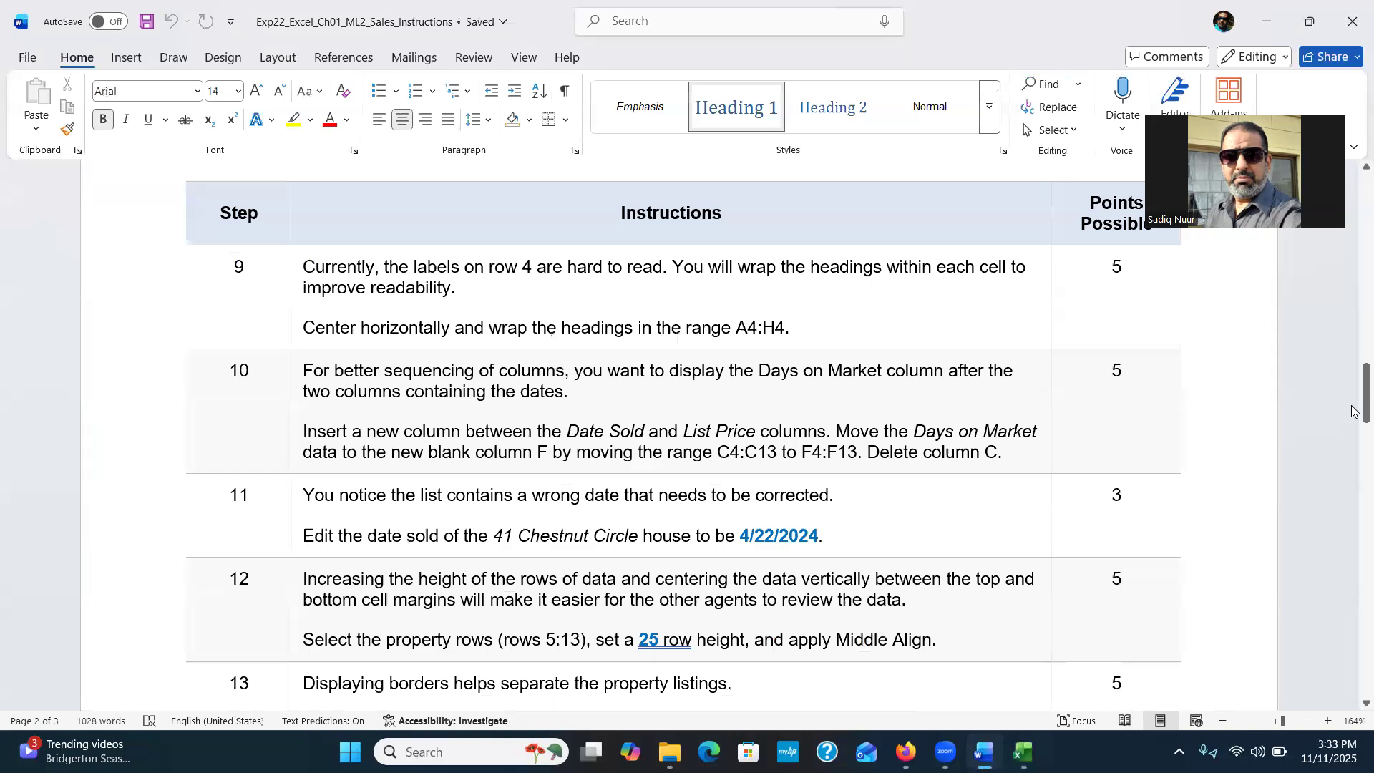
{"action": "left_click_drag", "start_coordinate": [1352, 406], "coordinate": [1352, 428]}
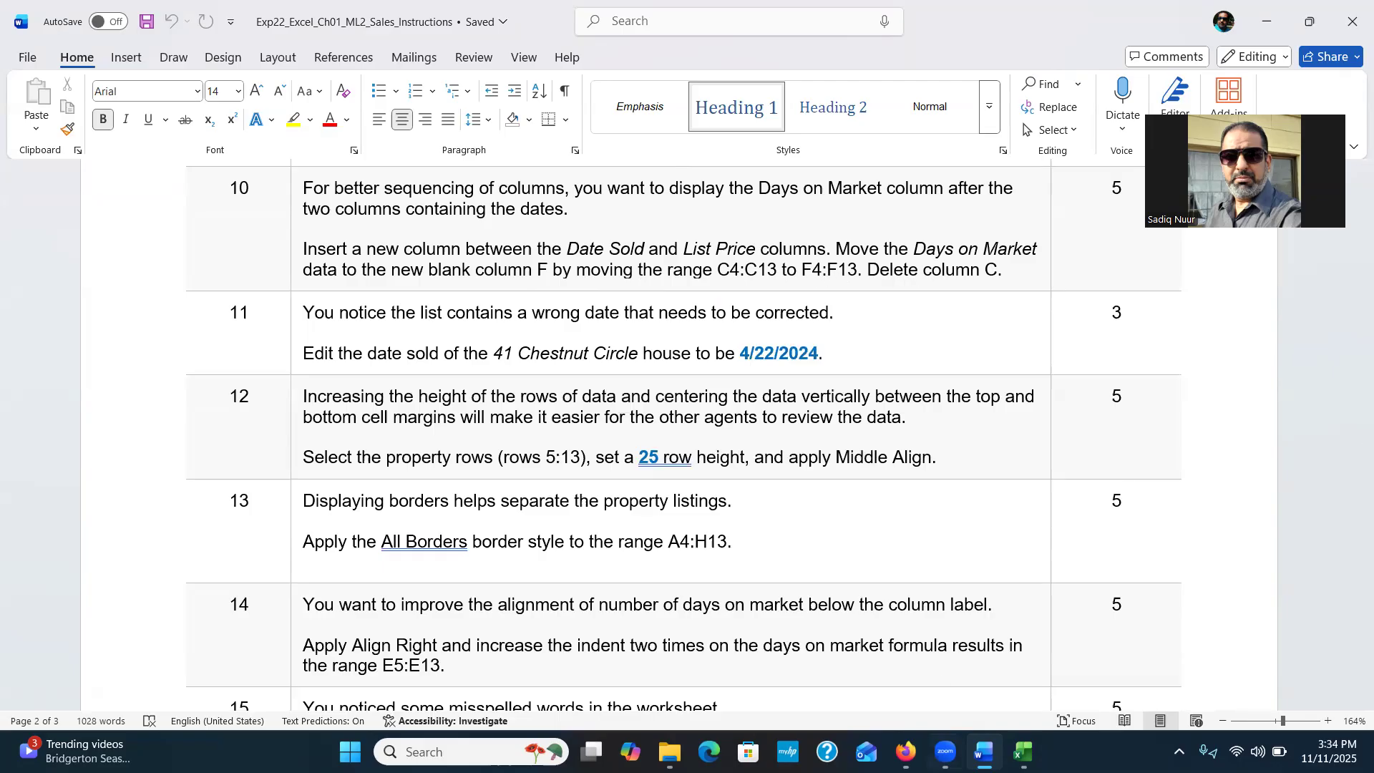
{"action": "mouse_move", "coordinate": [1023, 752]}
{"action": "left_click", "coordinate": [1023, 659]}
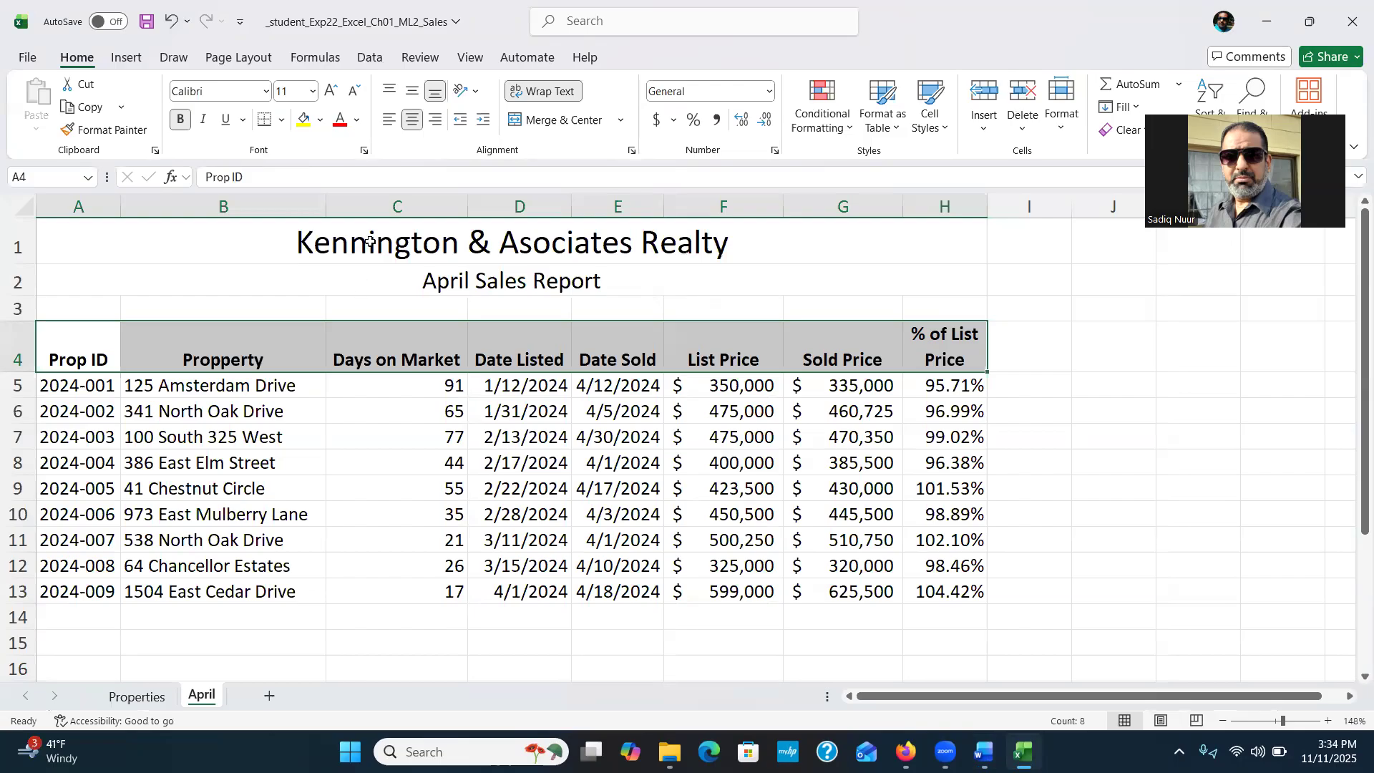
{"action": "left_click", "coordinate": [378, 205]}
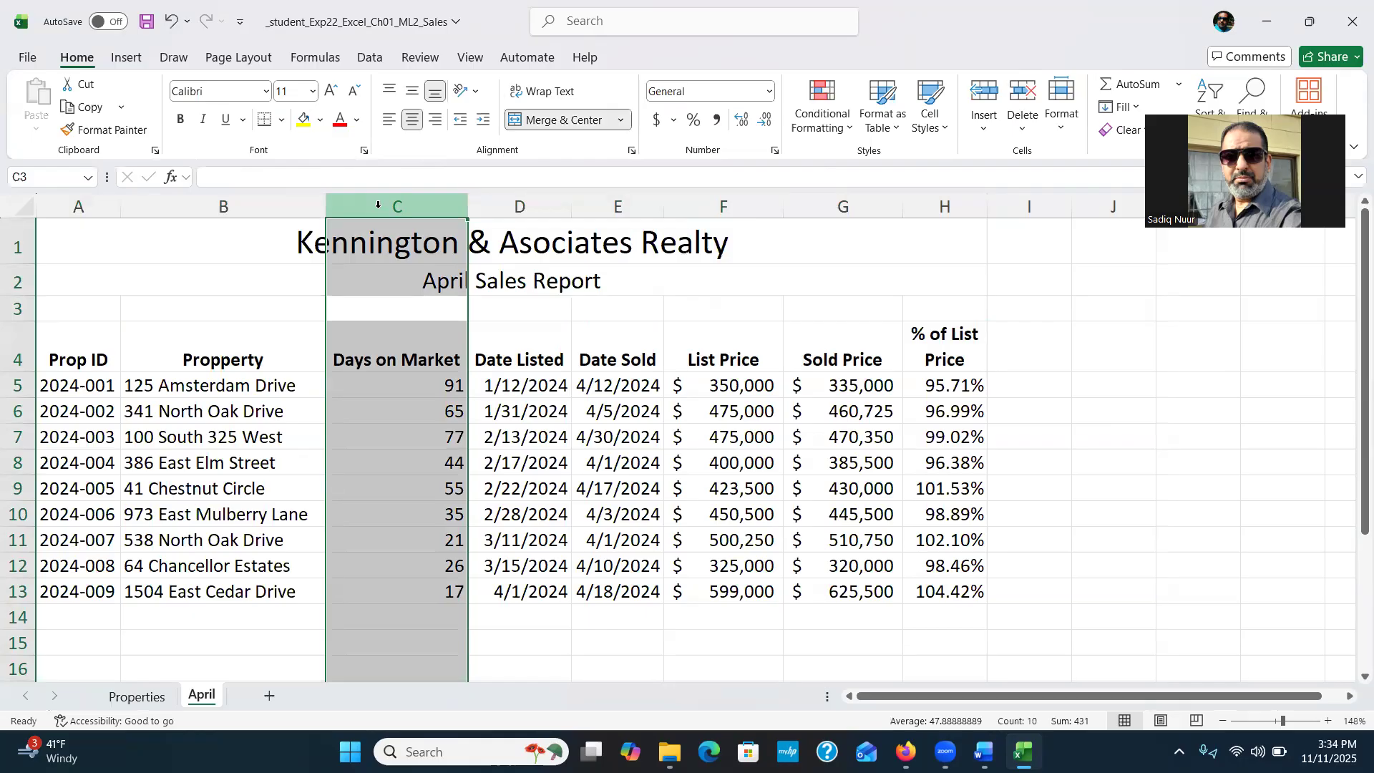
{"action": "right_click", "coordinate": [379, 207]}
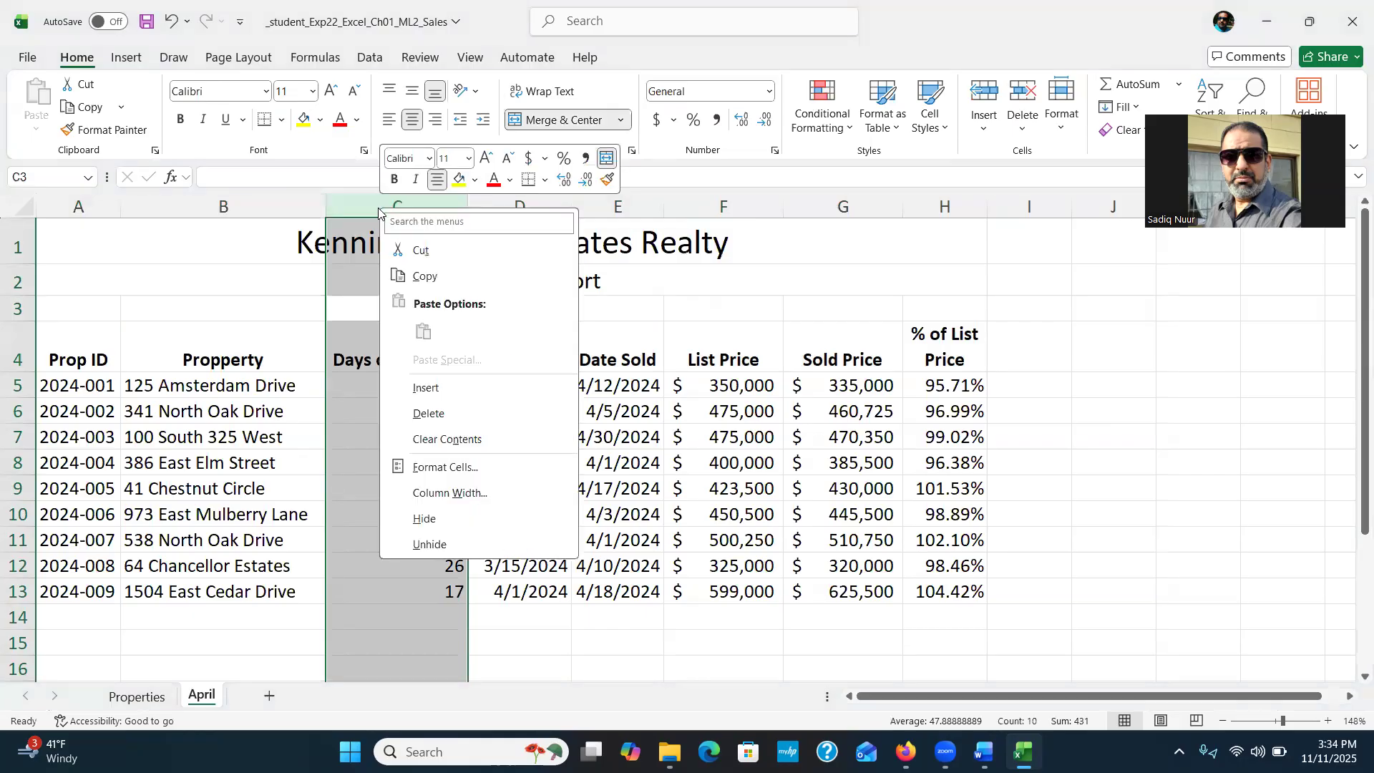
{"action": "left_click", "coordinate": [422, 389]}
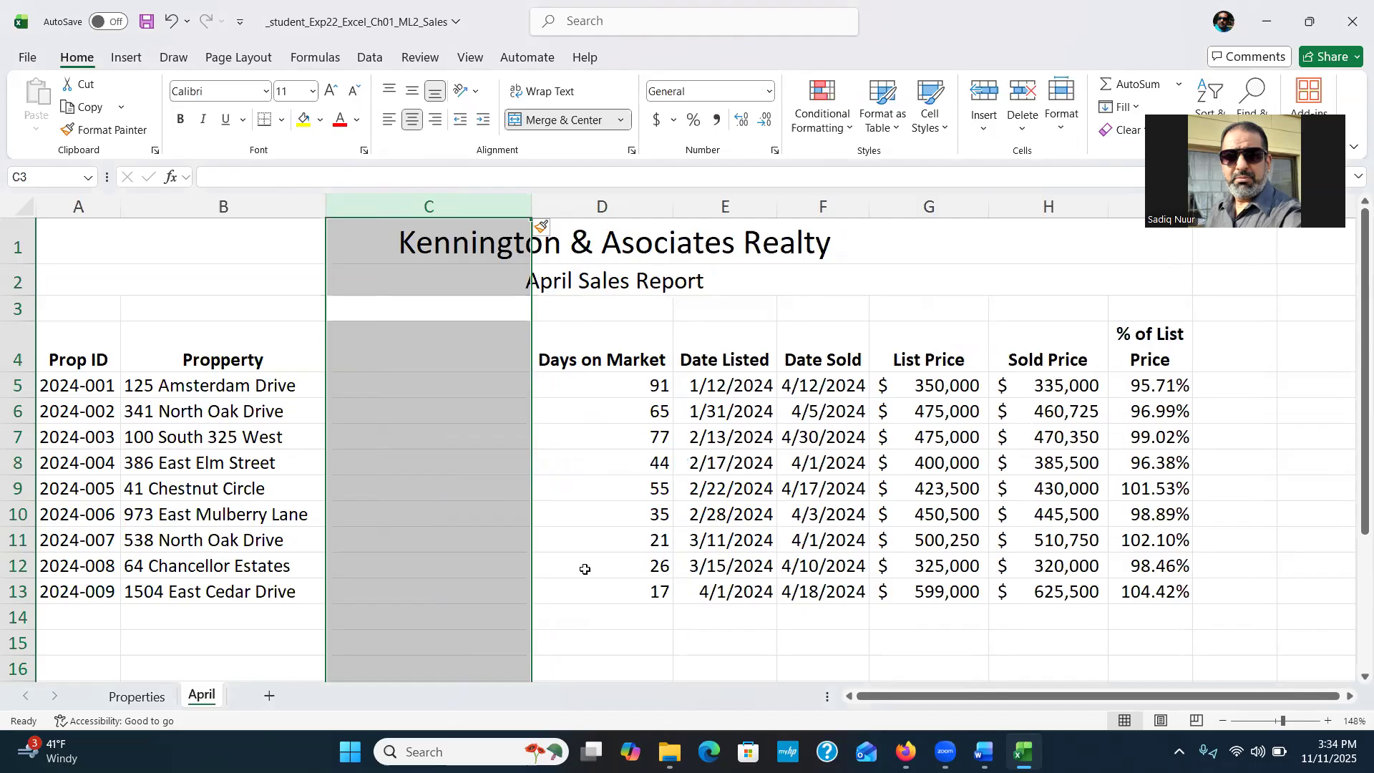
{"action": "key", "text": "ctrl+z"}
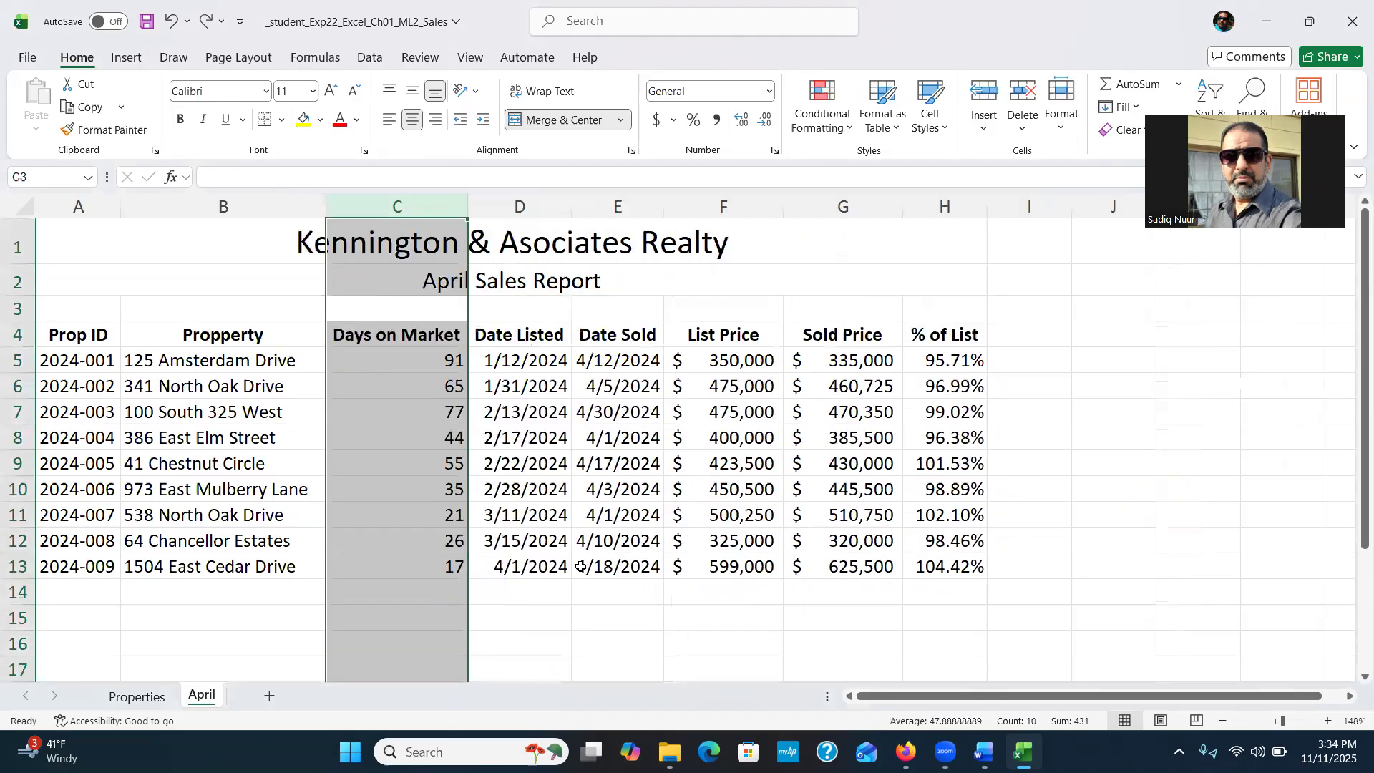
{"action": "left_click", "coordinate": [620, 207]}
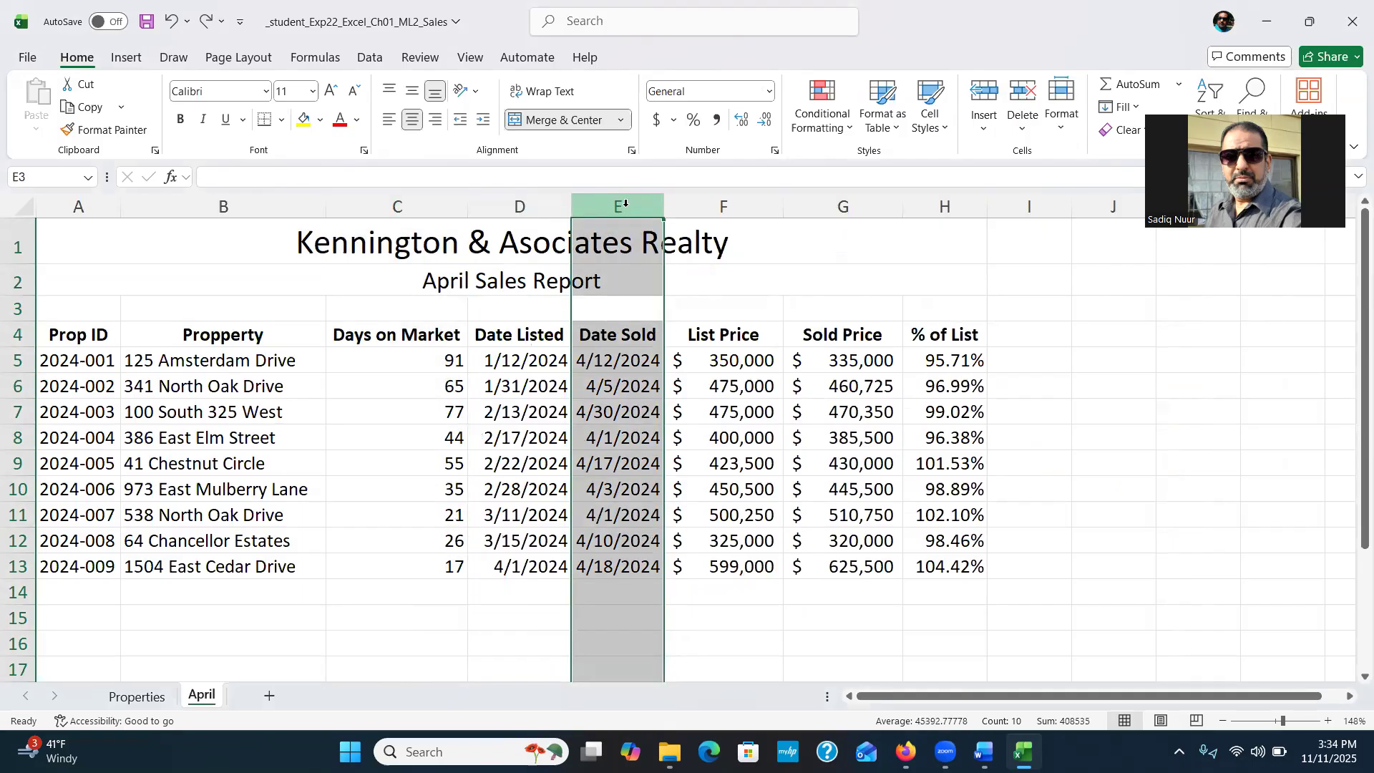
{"action": "right_click", "coordinate": [627, 207]}
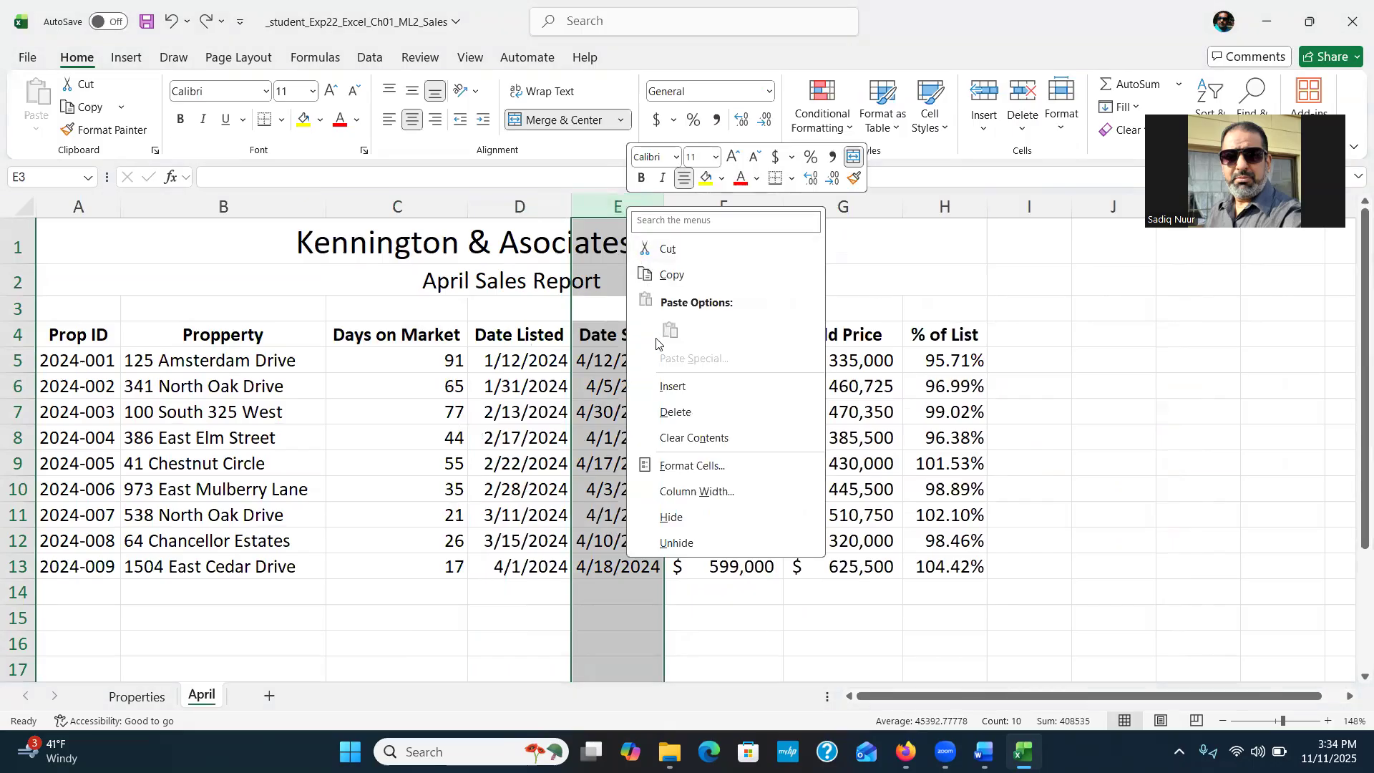
{"action": "left_click", "coordinate": [674, 388]}
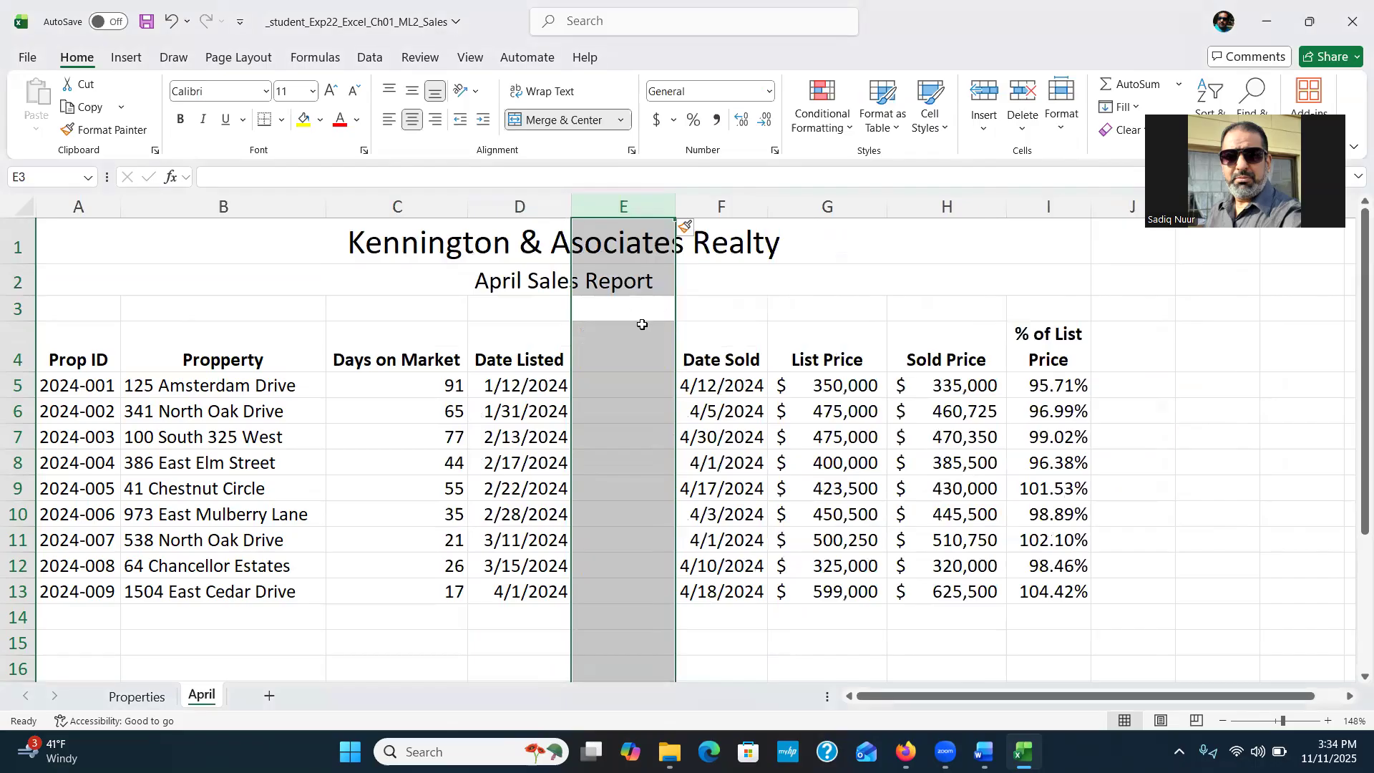
{"action": "key", "text": "ctrl+z"}
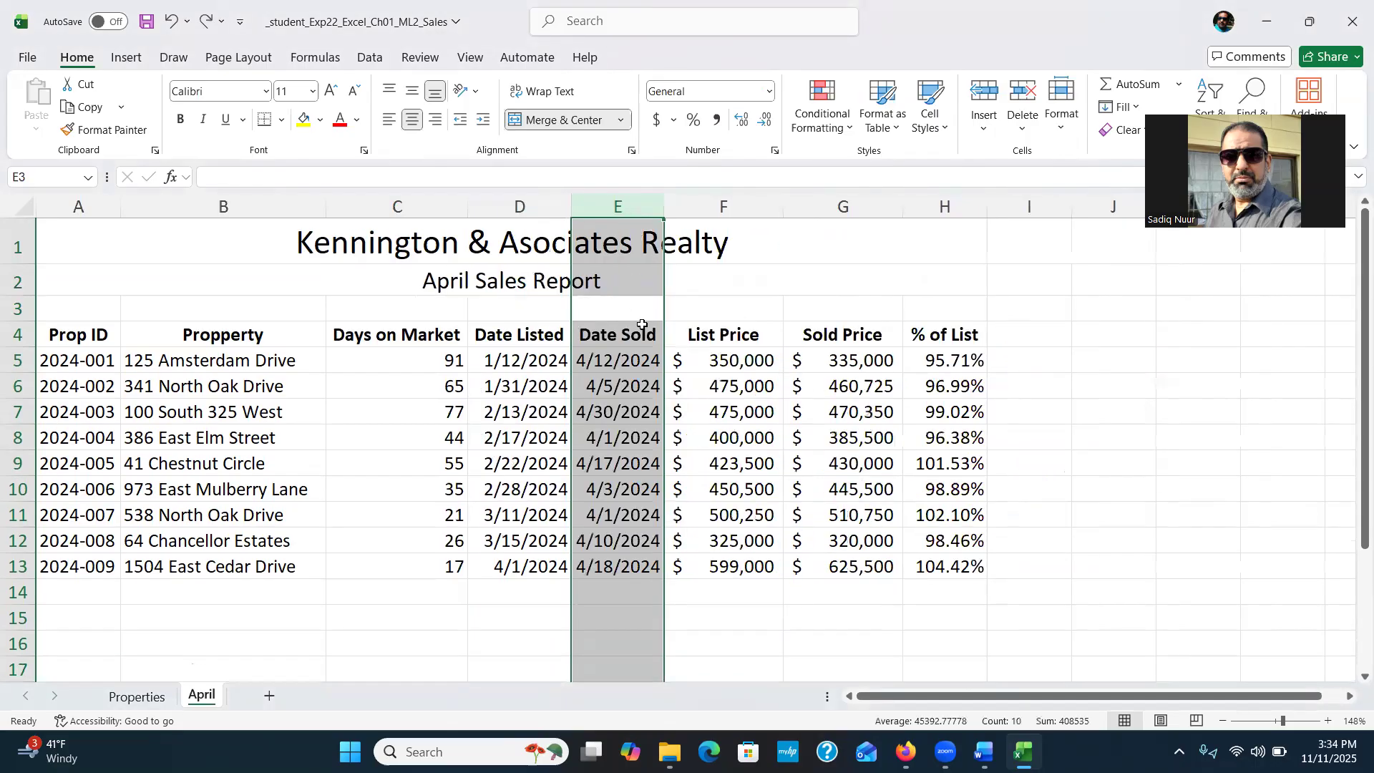
Step: Insert a blank column between the Date Sold and List Price columns
{"action": "left_click", "coordinate": [705, 205]}
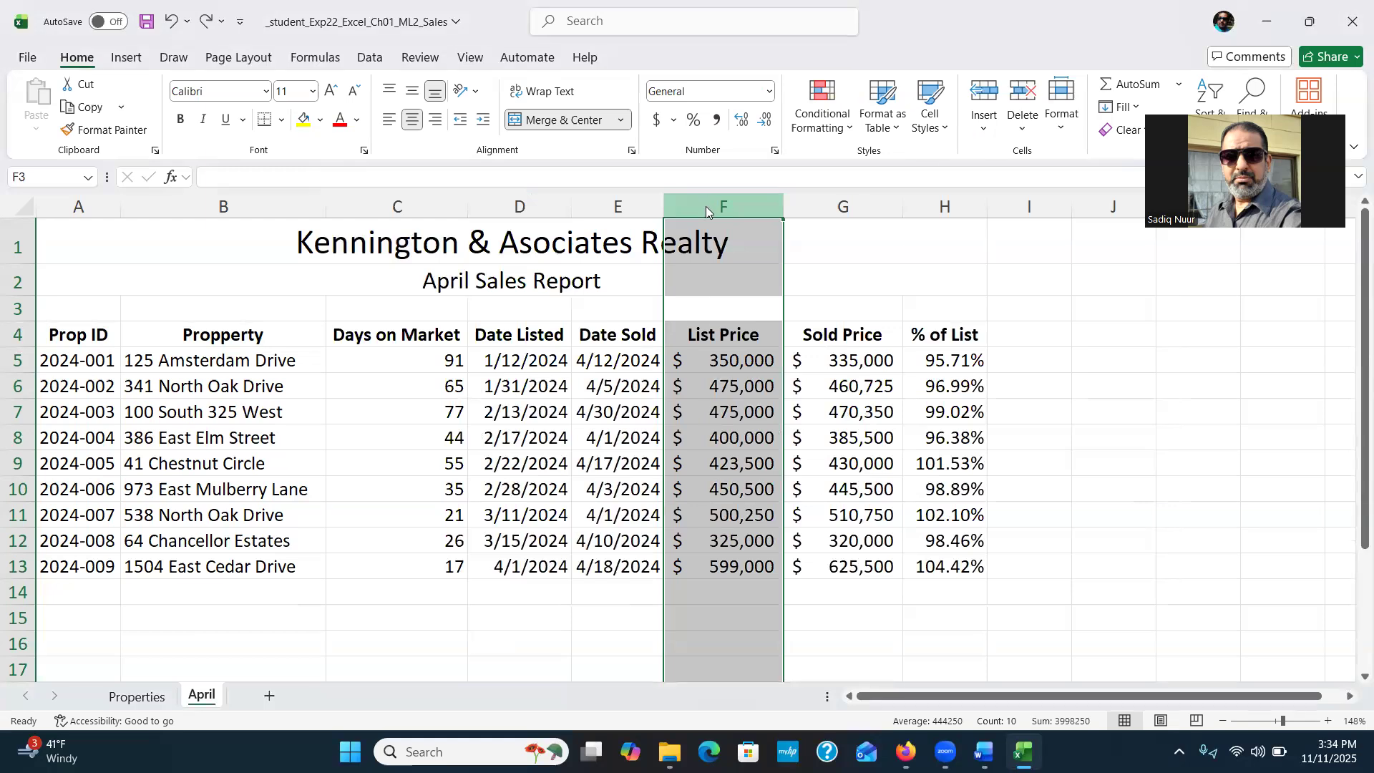
{"action": "right_click", "coordinate": [706, 207]}
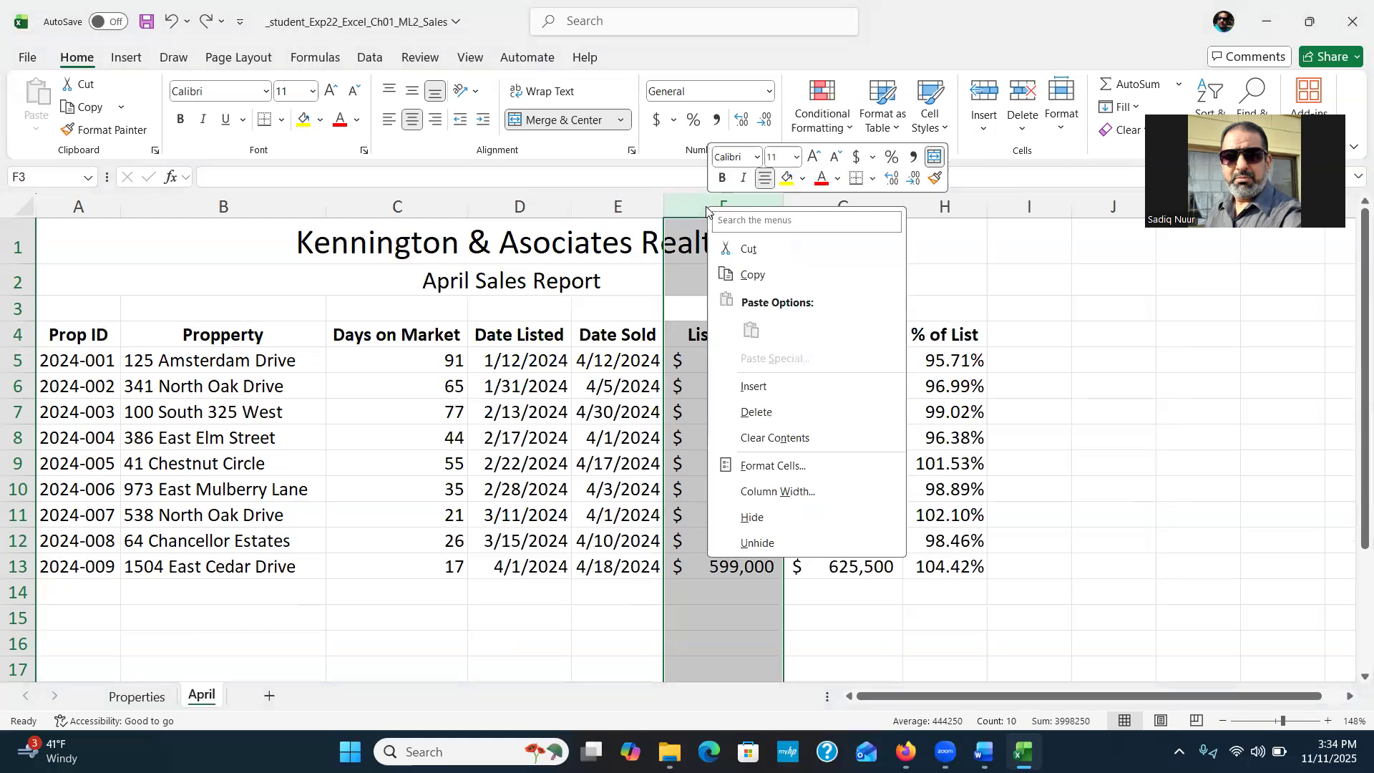
{"action": "left_click", "coordinate": [739, 386]}
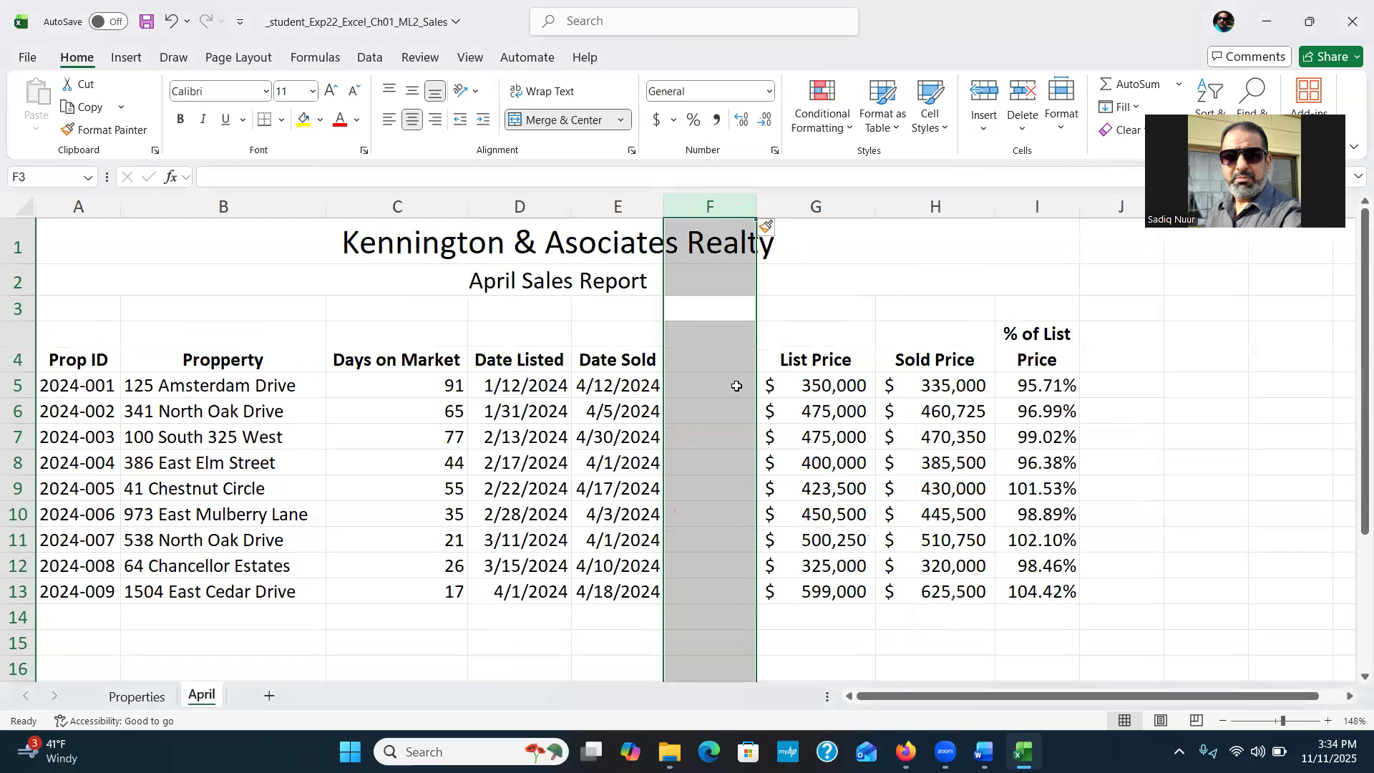
Step: Move the Days on Market range C4:C13 to F4:F13 in the new blank column
{"action": "left_click", "coordinate": [707, 363]}
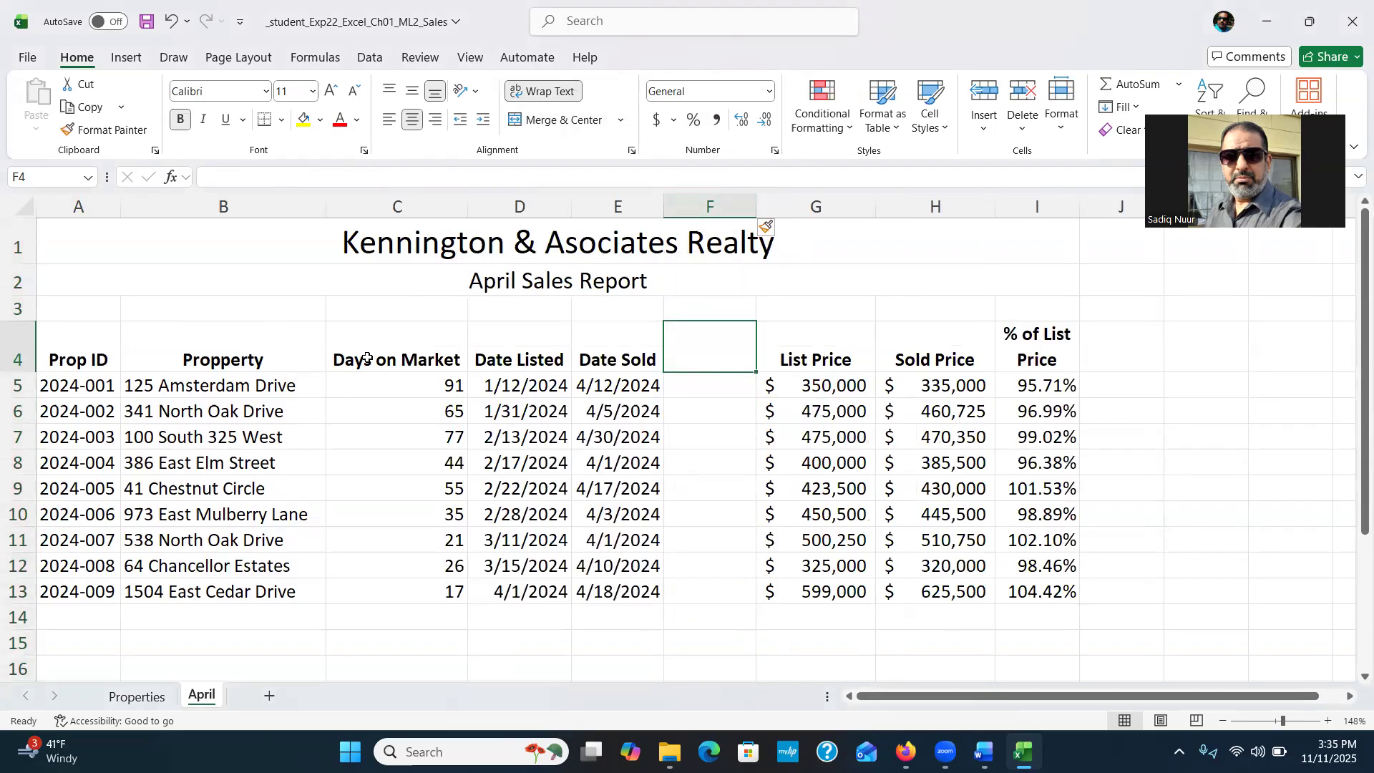
{"action": "left_click_drag", "start_coordinate": [367, 359], "coordinate": [393, 582]}
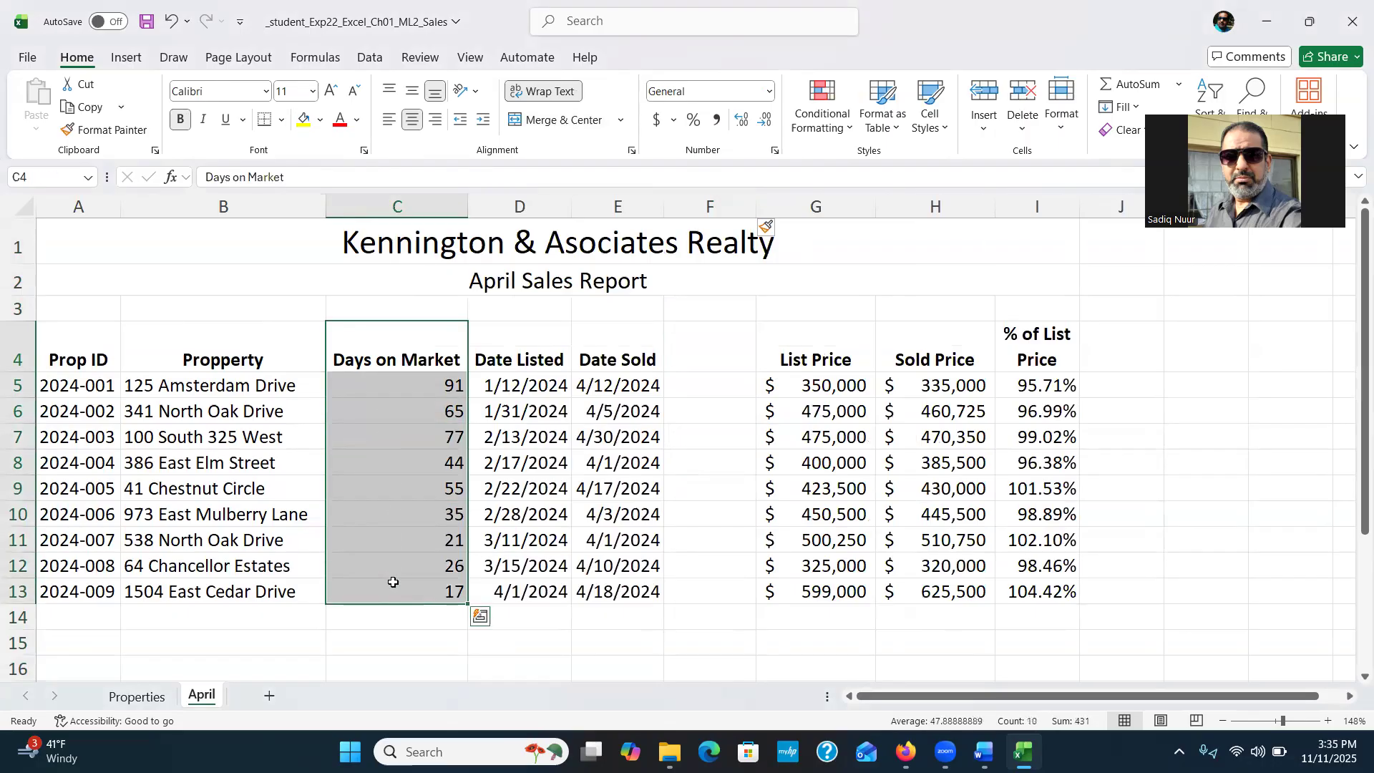
{"action": "left_click", "coordinate": [86, 106]}
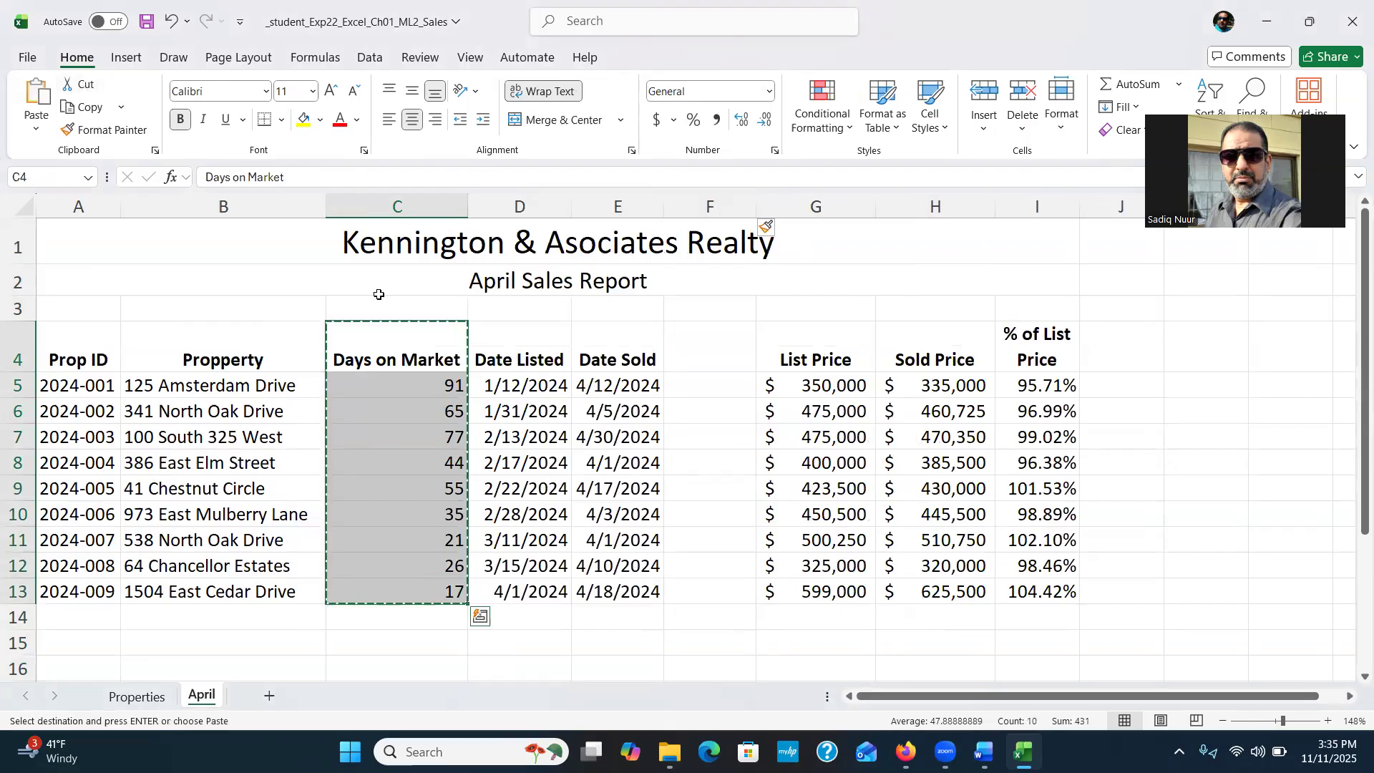
{"action": "left_click", "coordinate": [711, 342]}
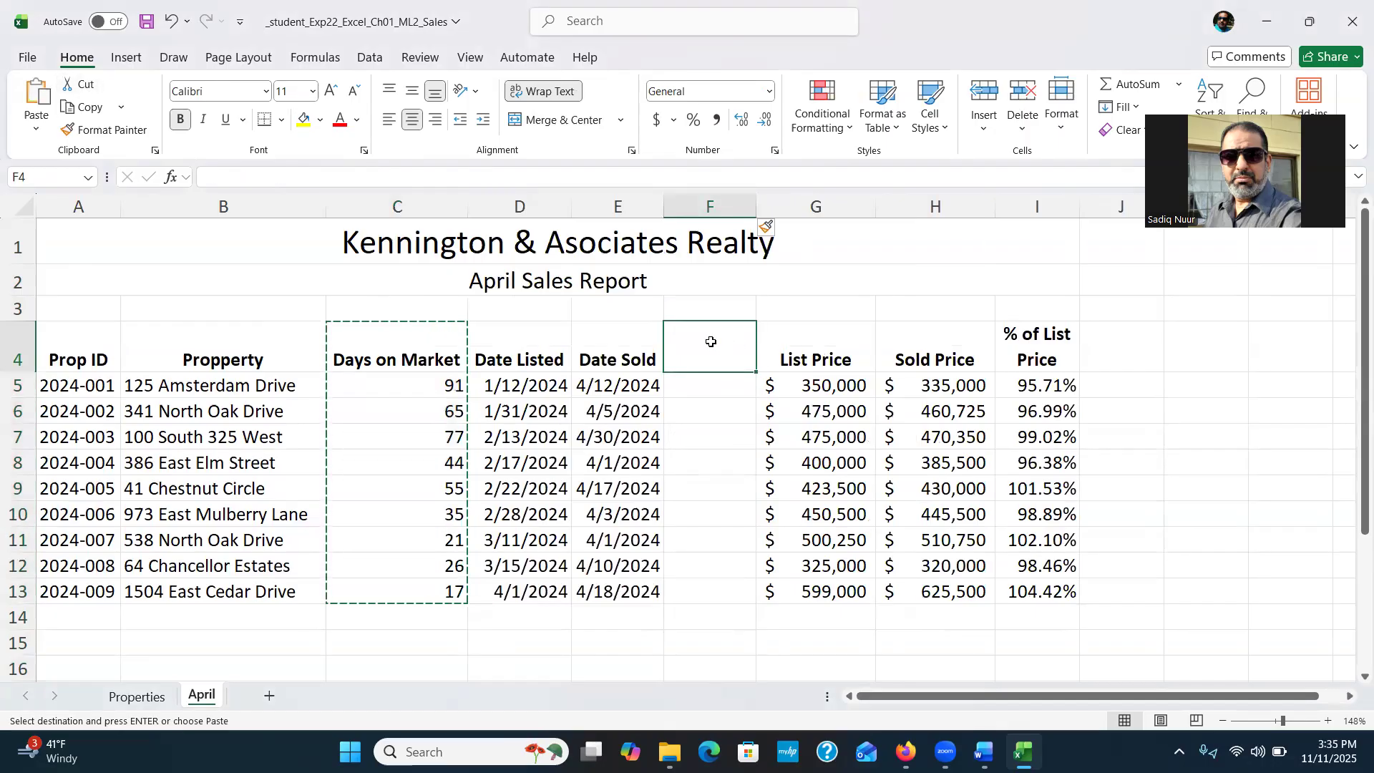
{"action": "left_click", "coordinate": [37, 94]}
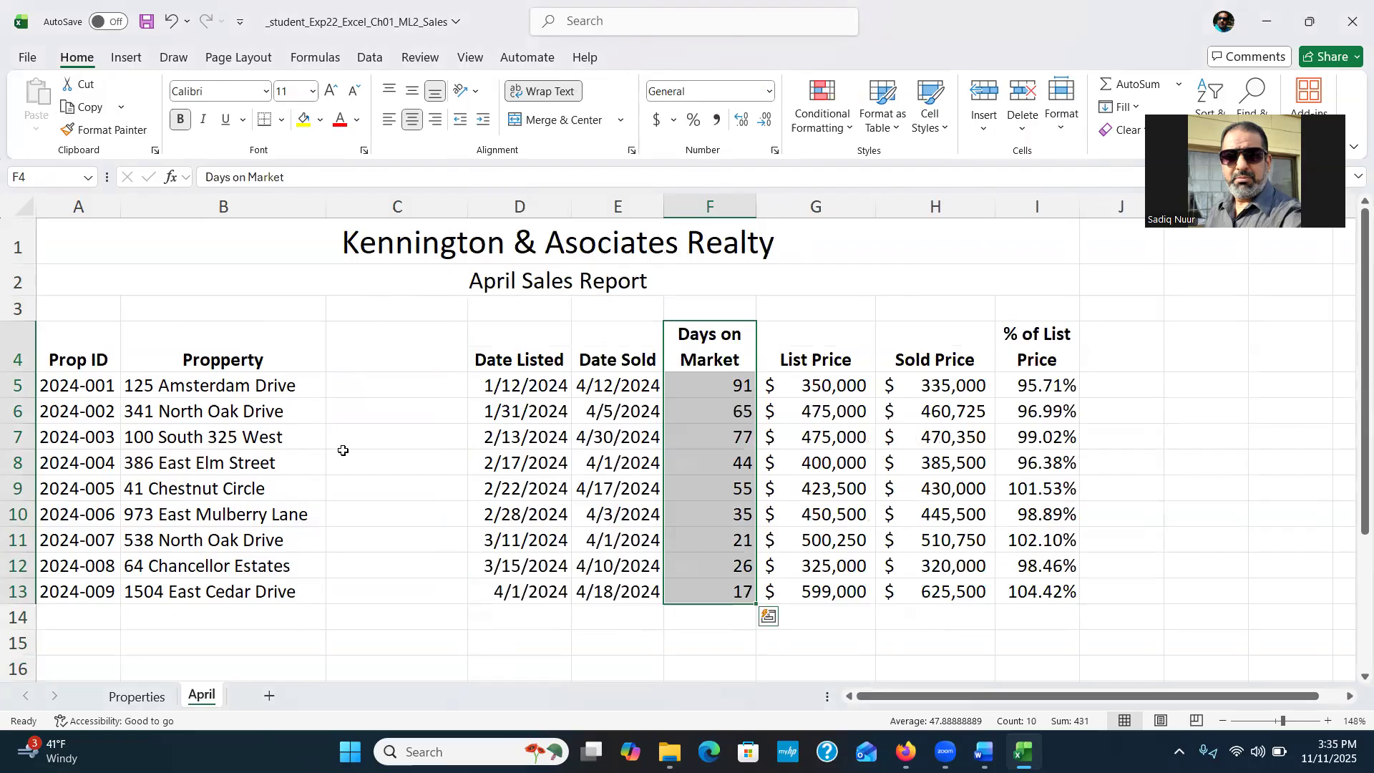
Step: Delete the emptied column C between Prop­perty and Date Listed
{"action": "left_click", "coordinate": [386, 203]}
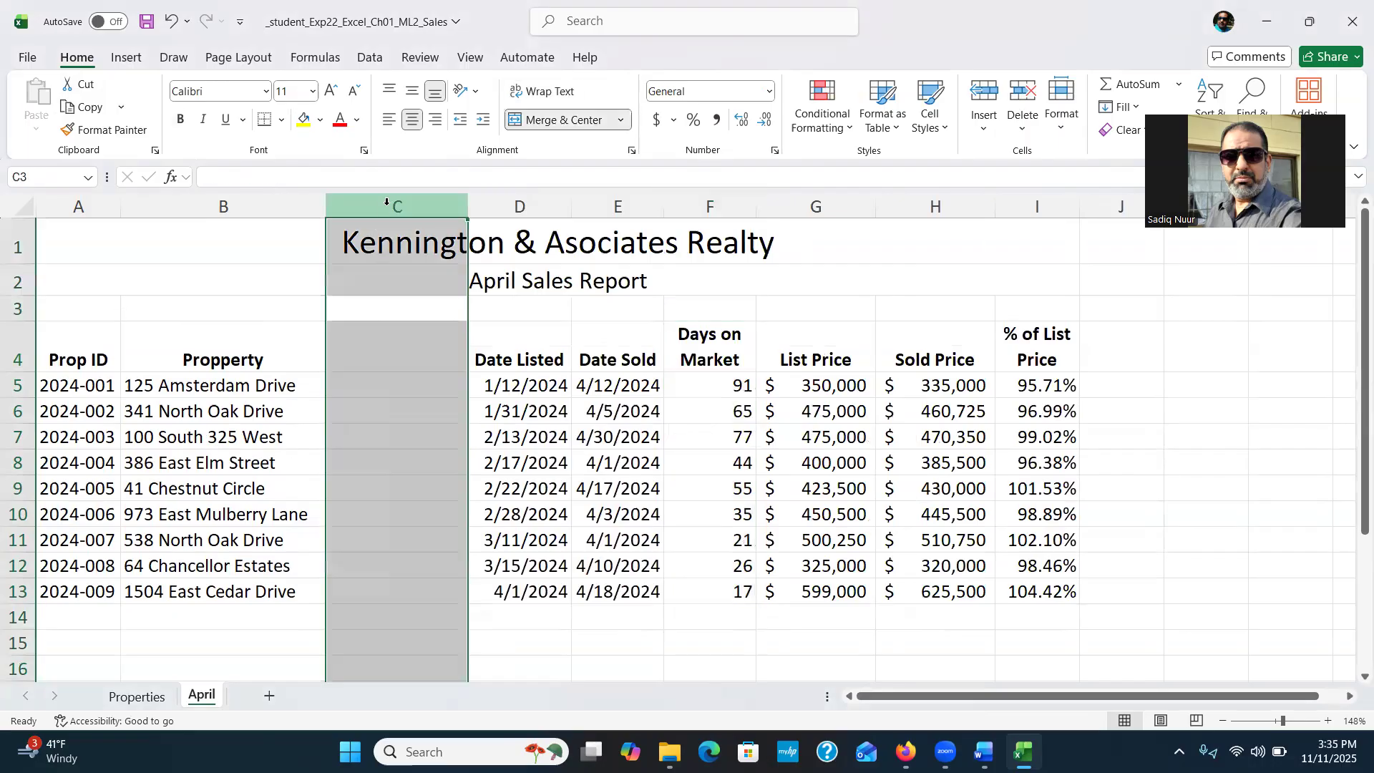
{"action": "right_click", "coordinate": [387, 202]}
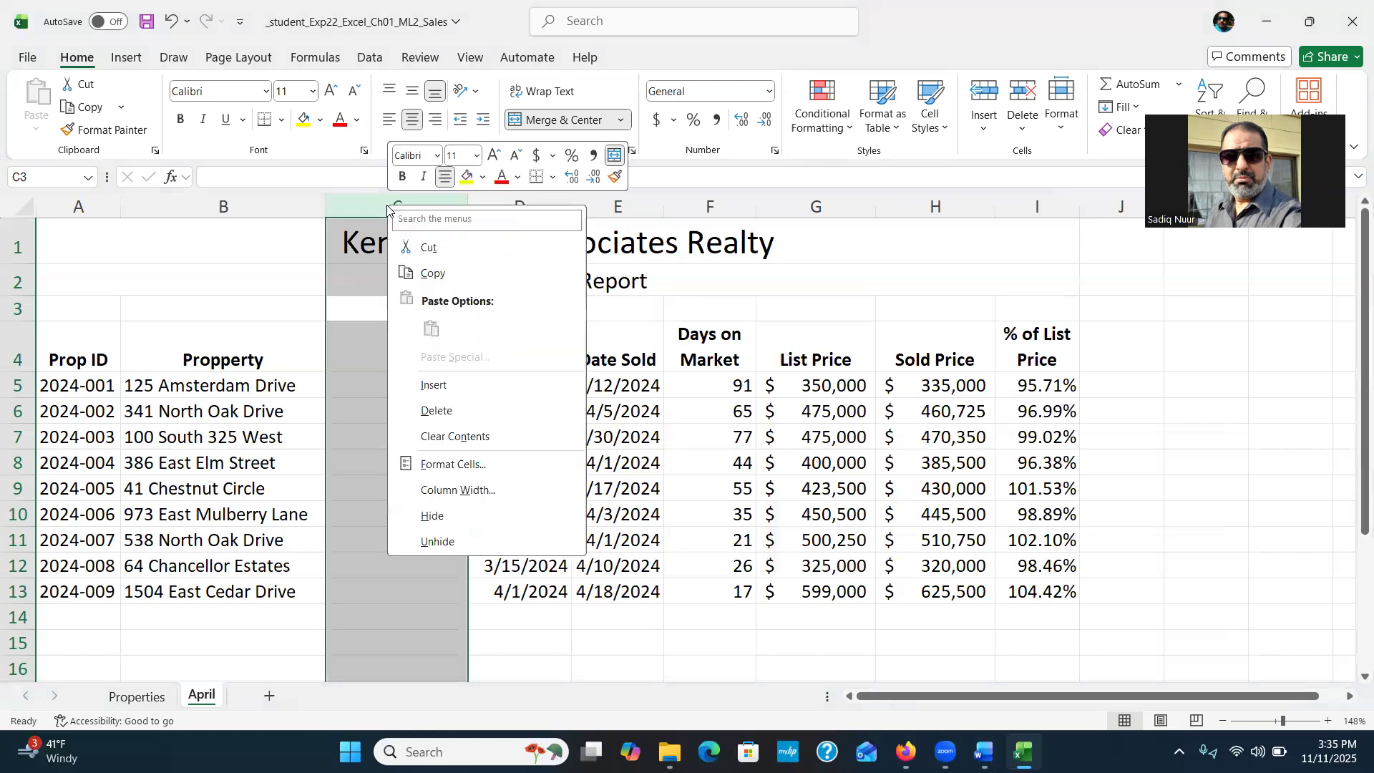
{"action": "left_click", "coordinate": [439, 409]}
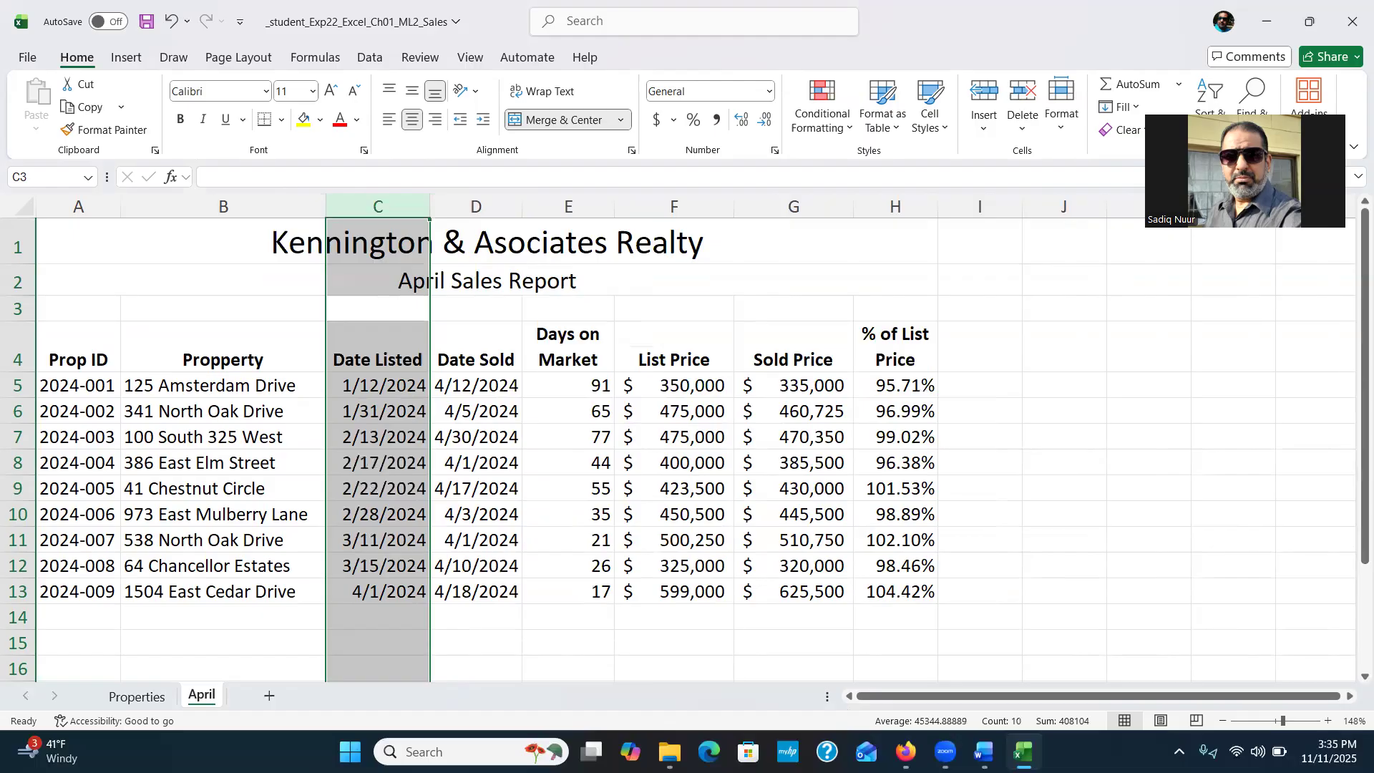
Step: Read instruction 11 about the wrong date in the Word document and, back in Excel, locate the 41 Chestnut Circle row
{"action": "left_click", "coordinate": [984, 751]}
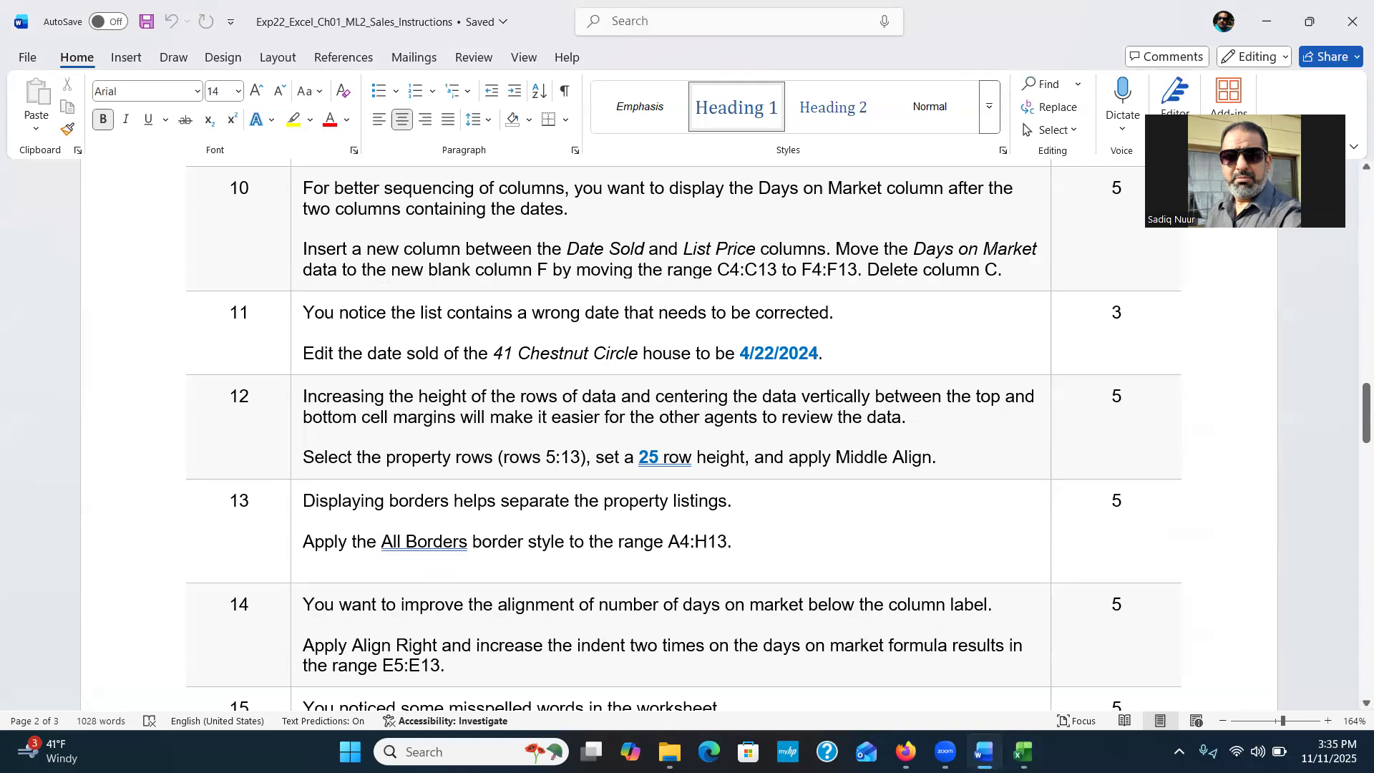
{"action": "left_click", "coordinate": [1024, 751]}
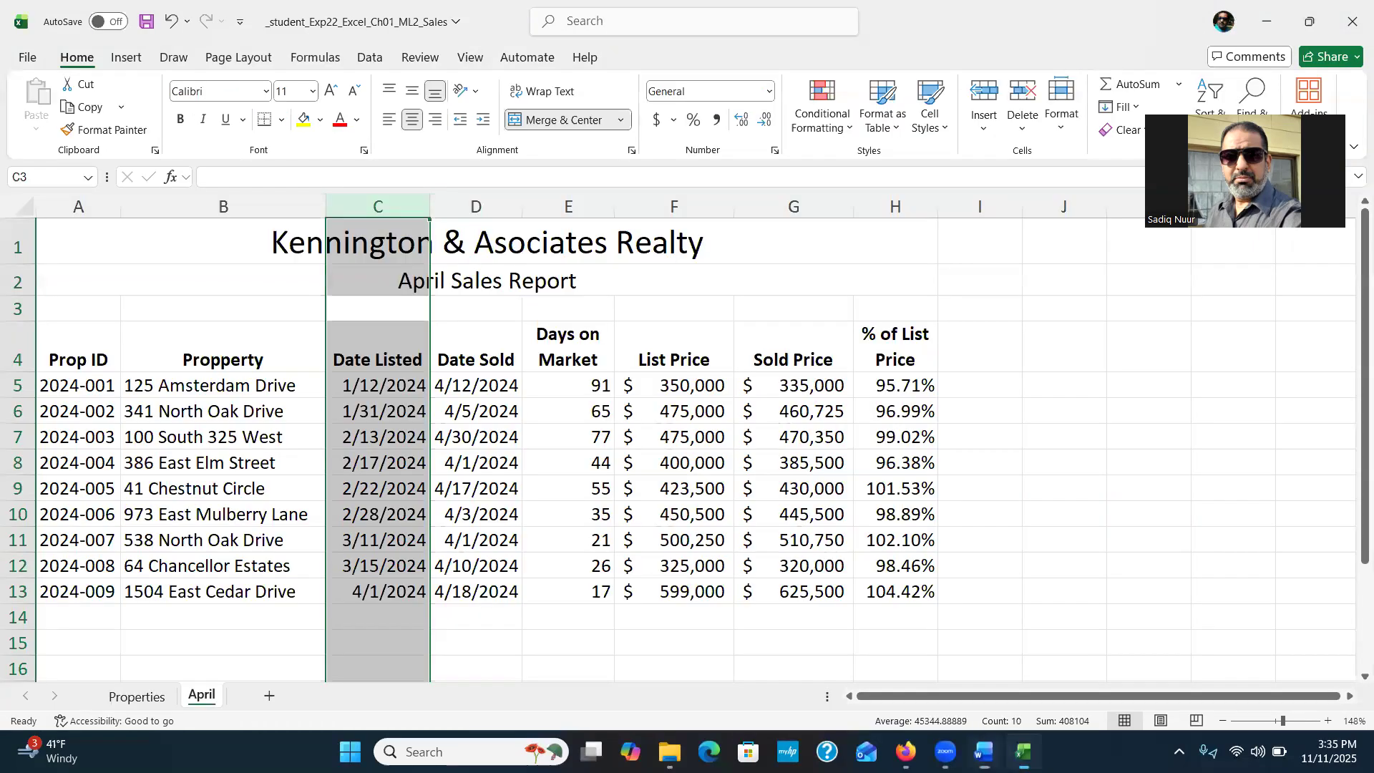
{"action": "left_click", "coordinate": [299, 455]}
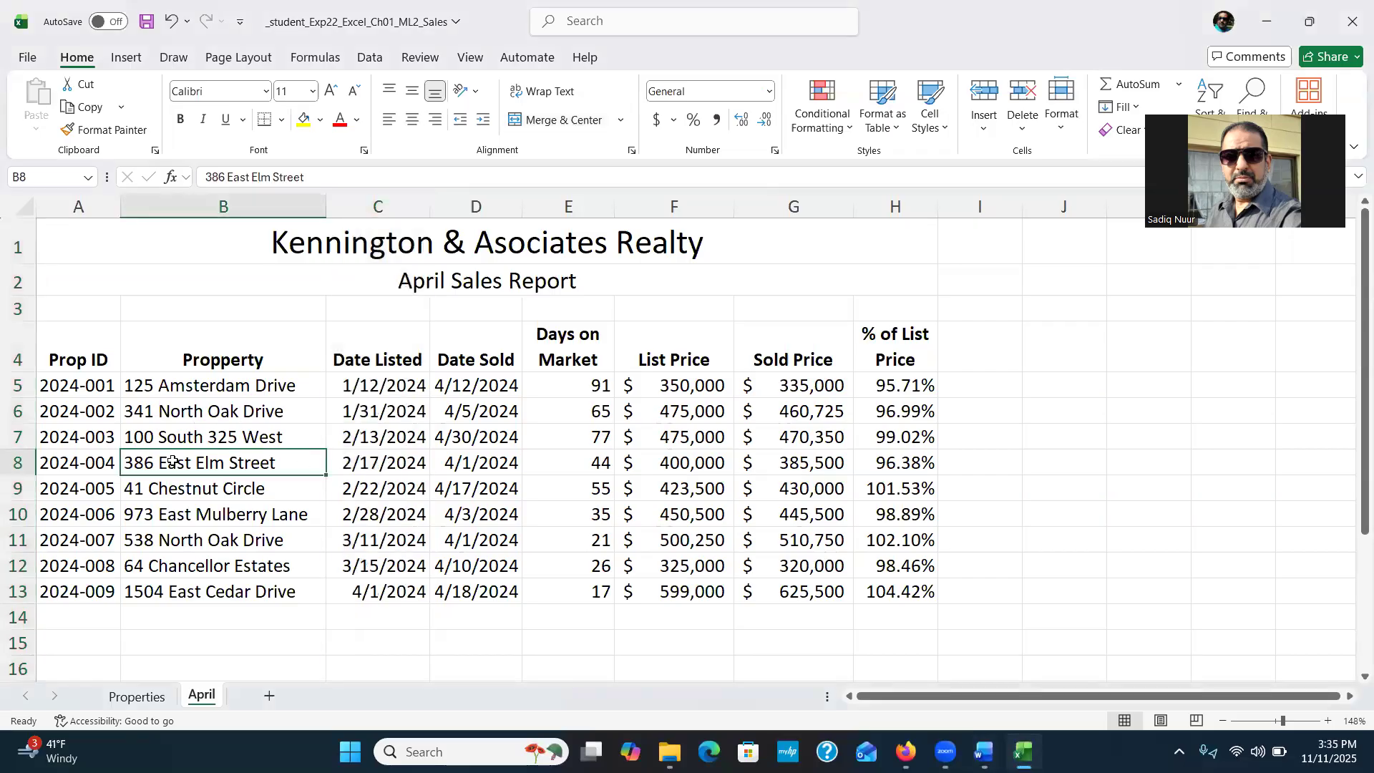
{"action": "left_click", "coordinate": [152, 493]}
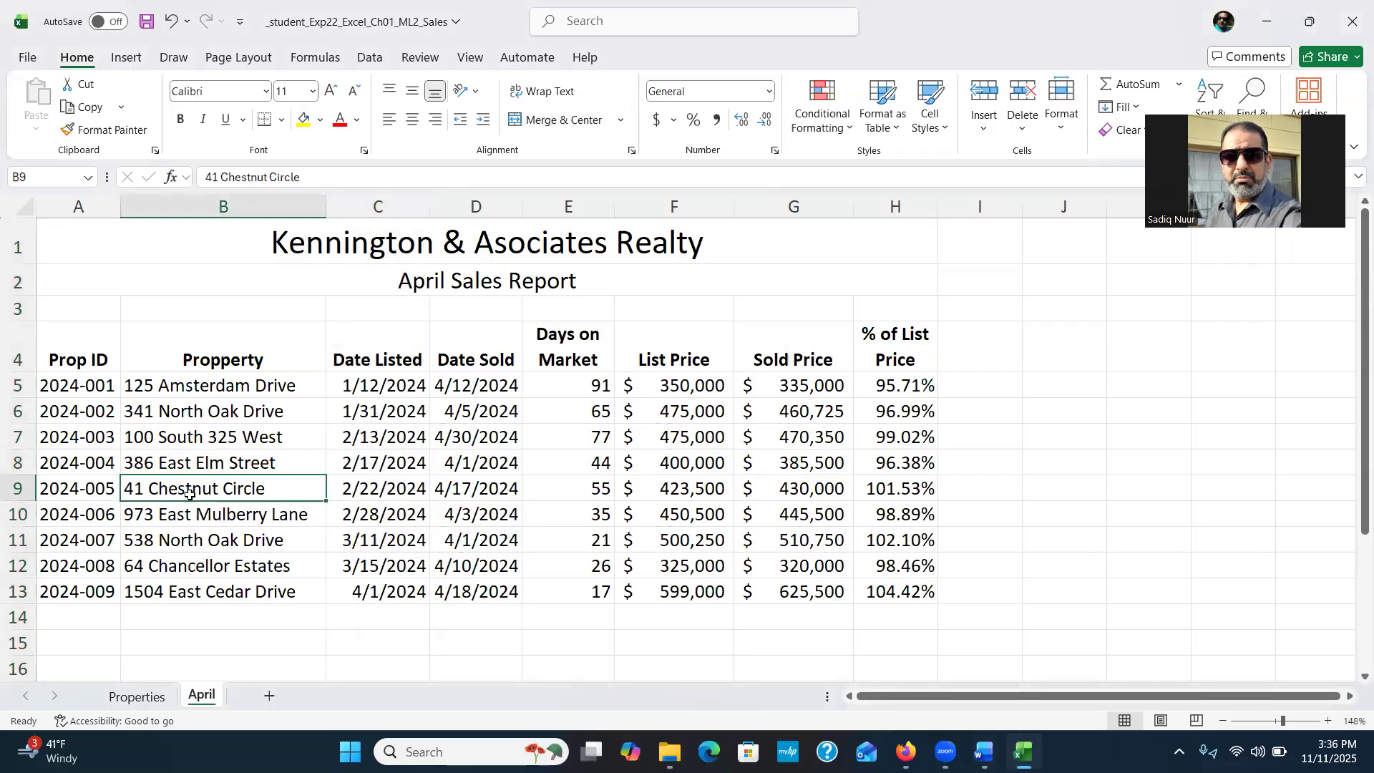
{"action": "left_click", "coordinate": [390, 492]}
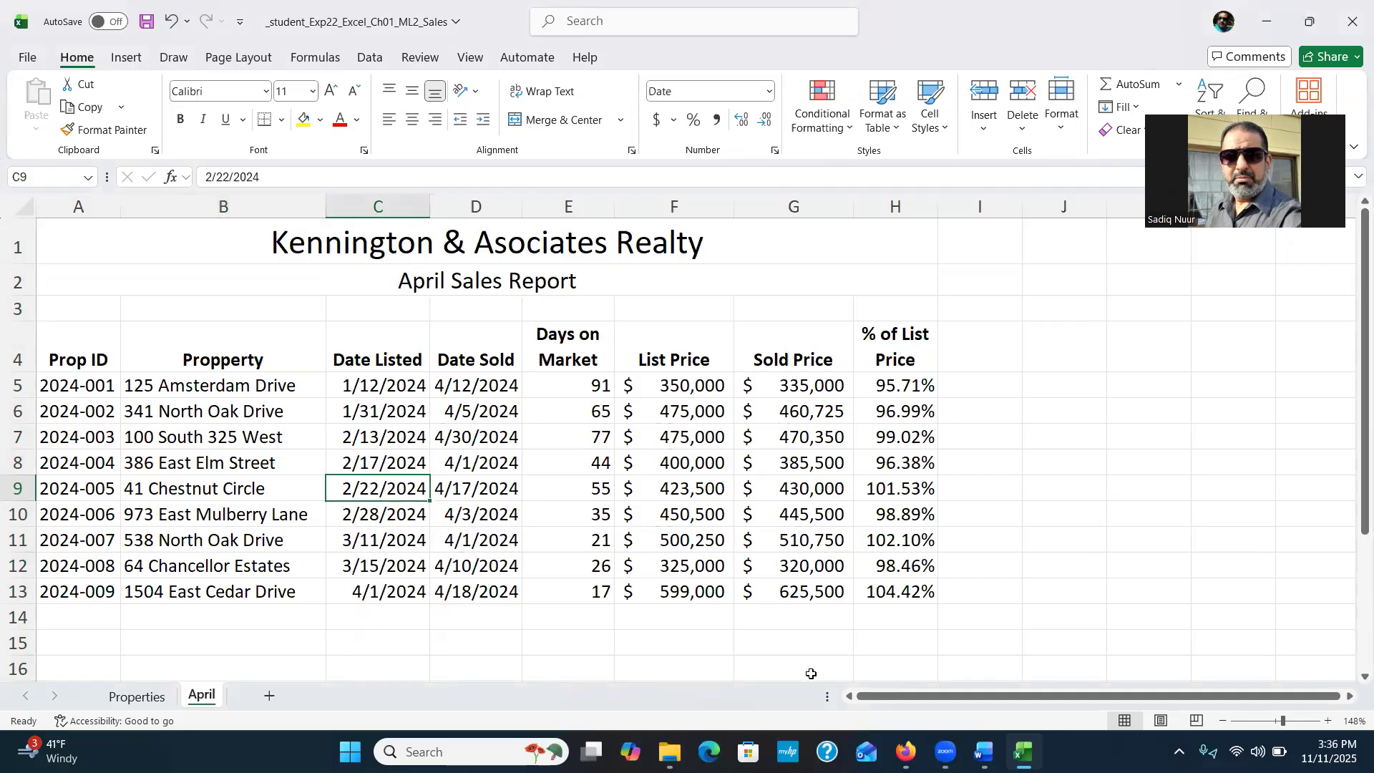
Step: Recheck instruction 11 in the Word document and, back in Excel, set the 41 Chestnut Circle date sold in D9 to 4/22/2024
{"action": "mouse_move", "coordinate": [1023, 752]}
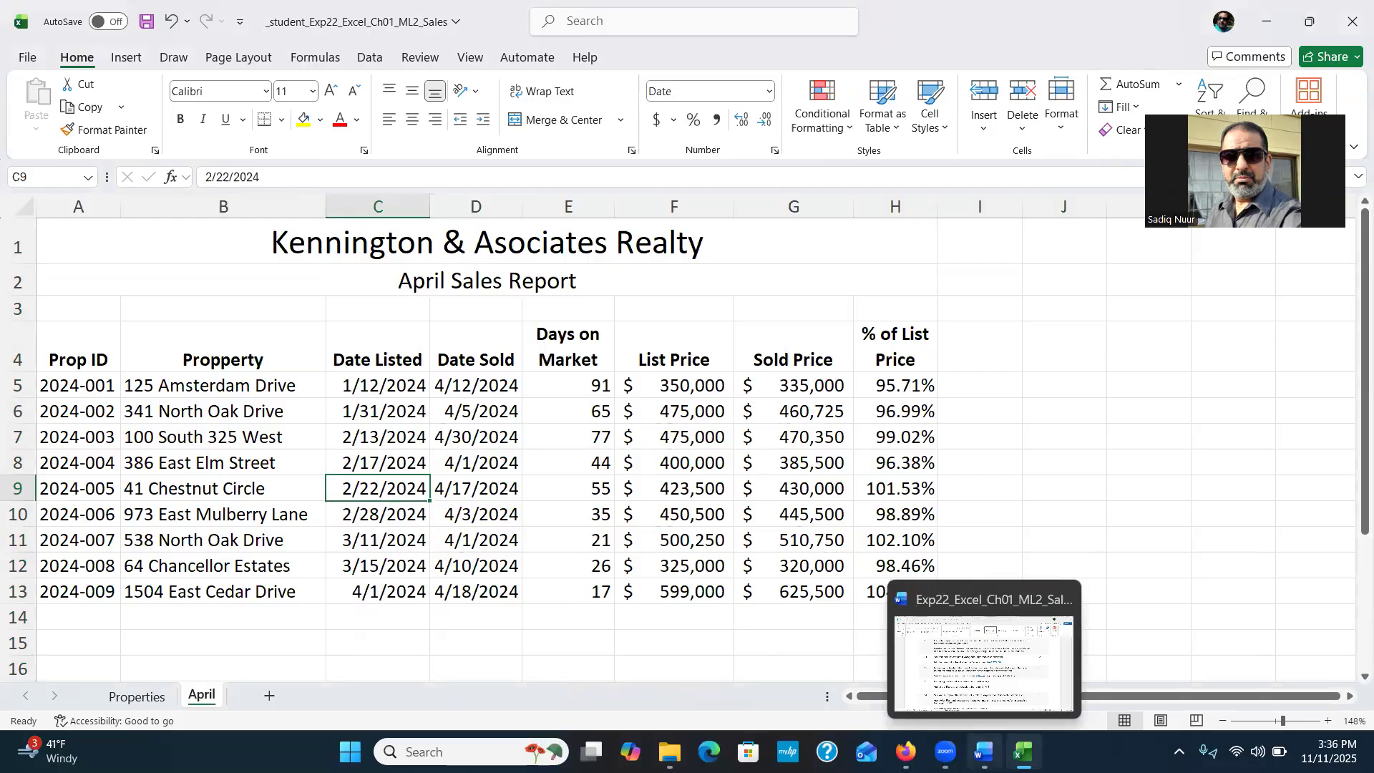
{"action": "left_click", "coordinate": [984, 752]}
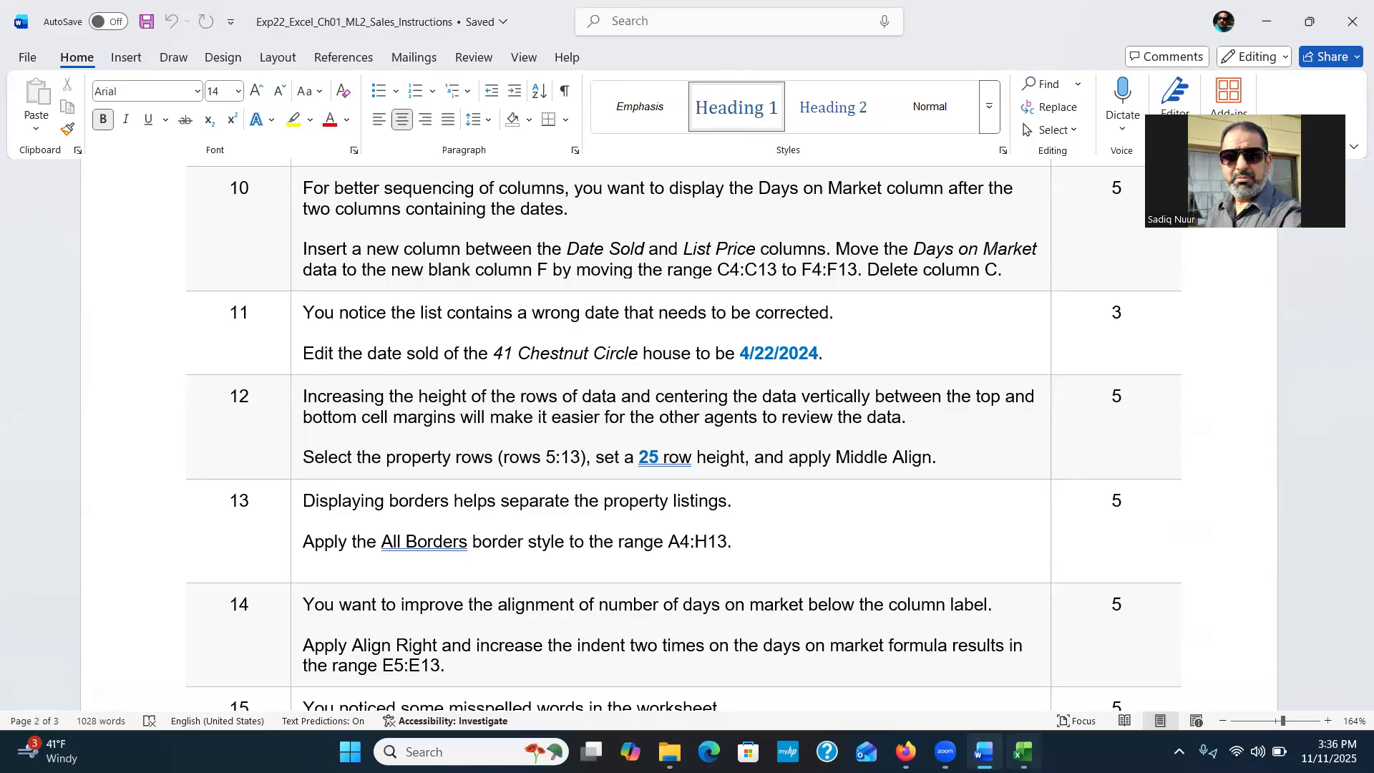
{"action": "left_click", "coordinate": [1023, 752]}
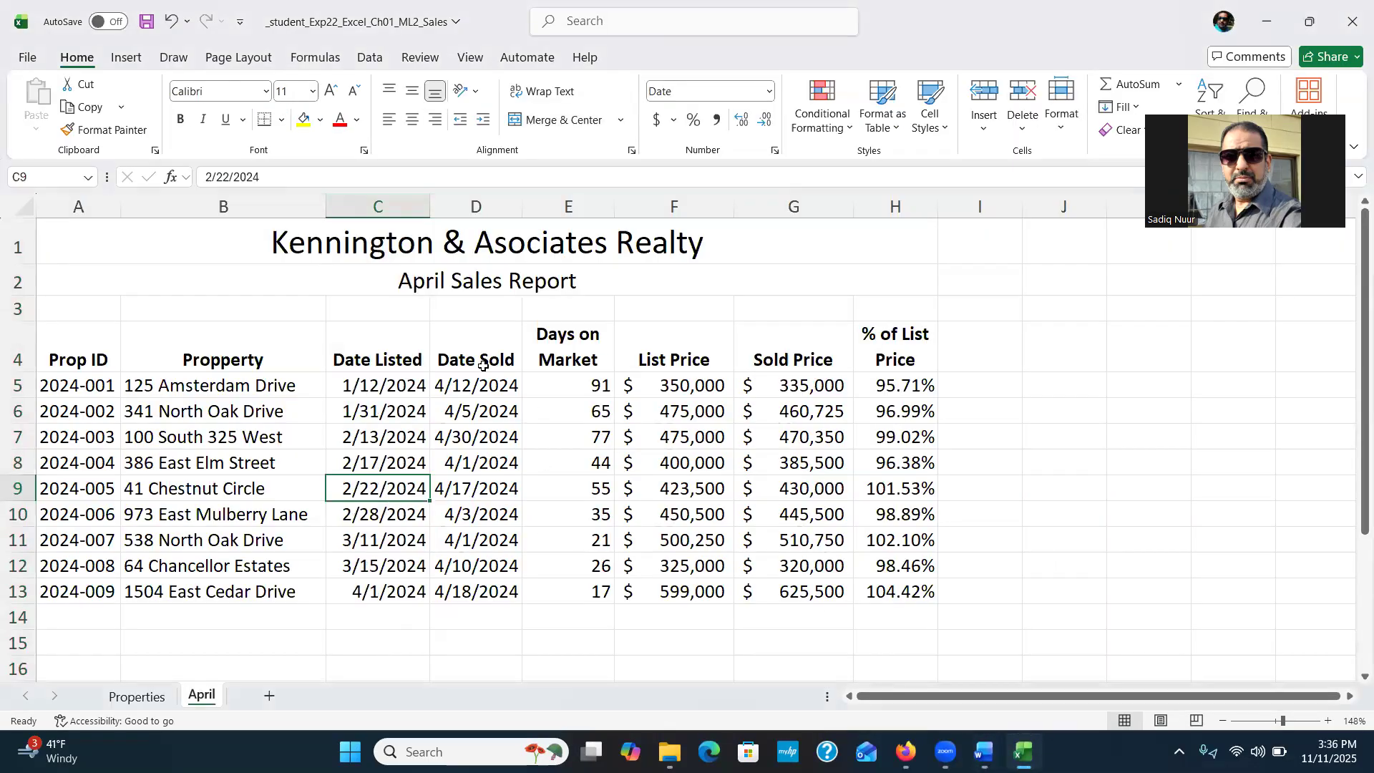
{"action": "left_click", "coordinate": [466, 491]}
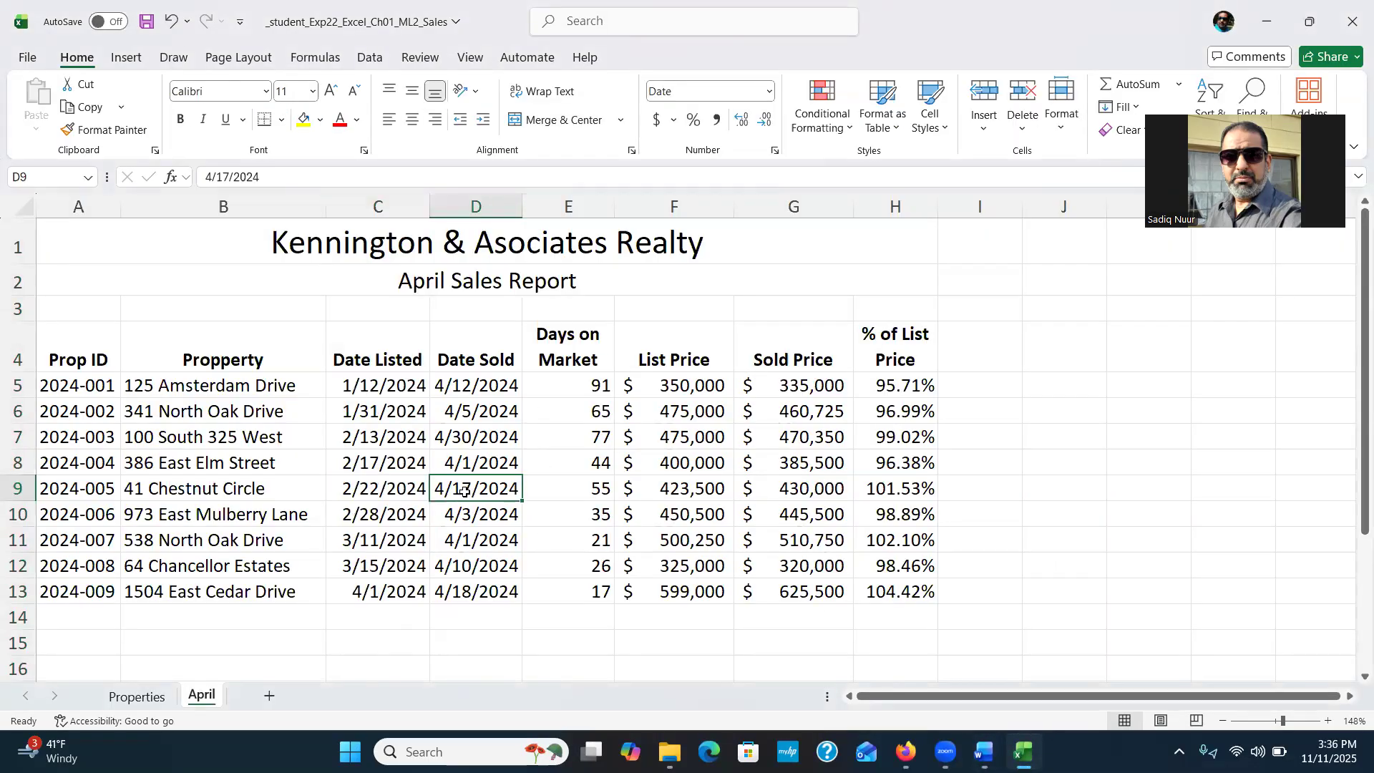
{"action": "double_click", "coordinate": [459, 489]}
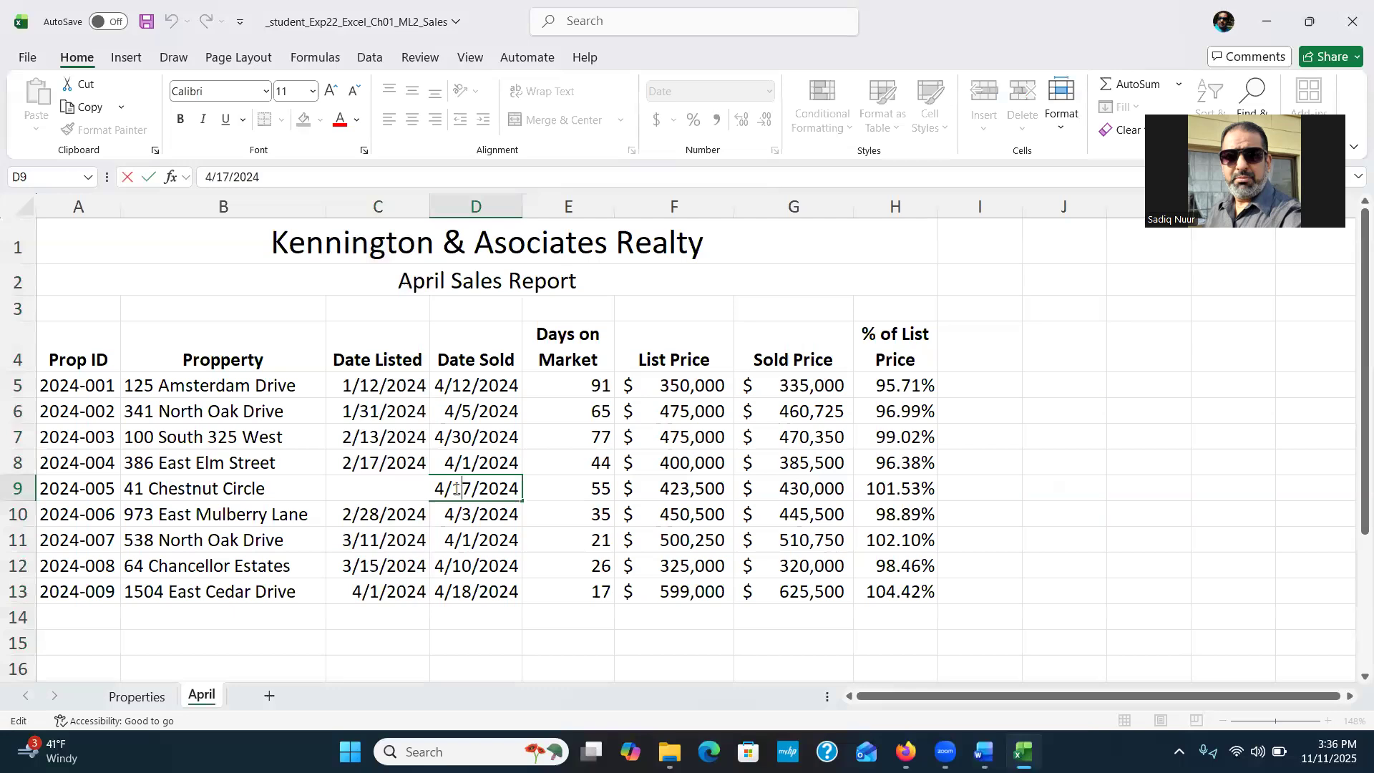
{"action": "left_click_drag", "start_coordinate": [457, 489], "coordinate": [466, 489]}
{"action": "type", "text": "22"}
{"action": "key", "text": "Return"}
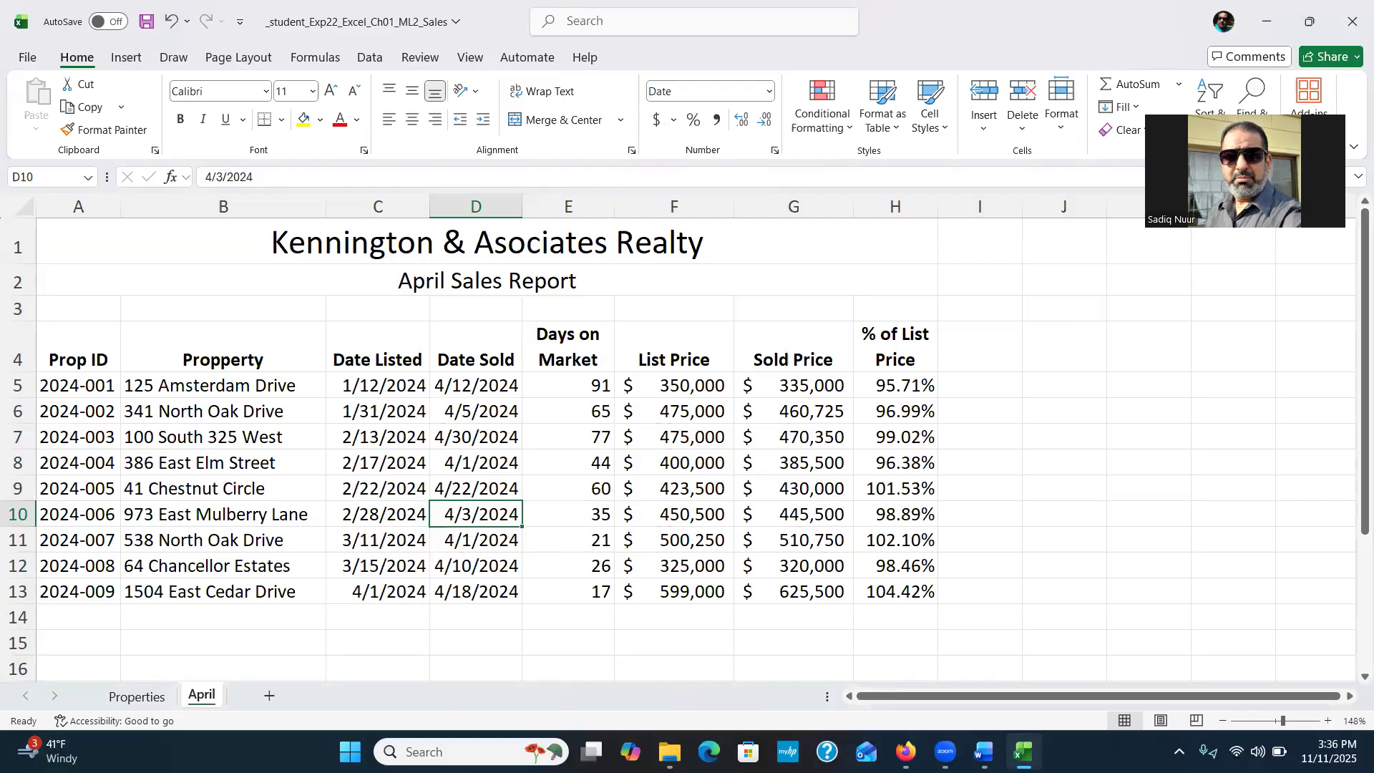
Step: Compare instruction 11 in the Word document with the edited date in D9 of the Excel workbook
{"action": "mouse_move", "coordinate": [983, 751]}
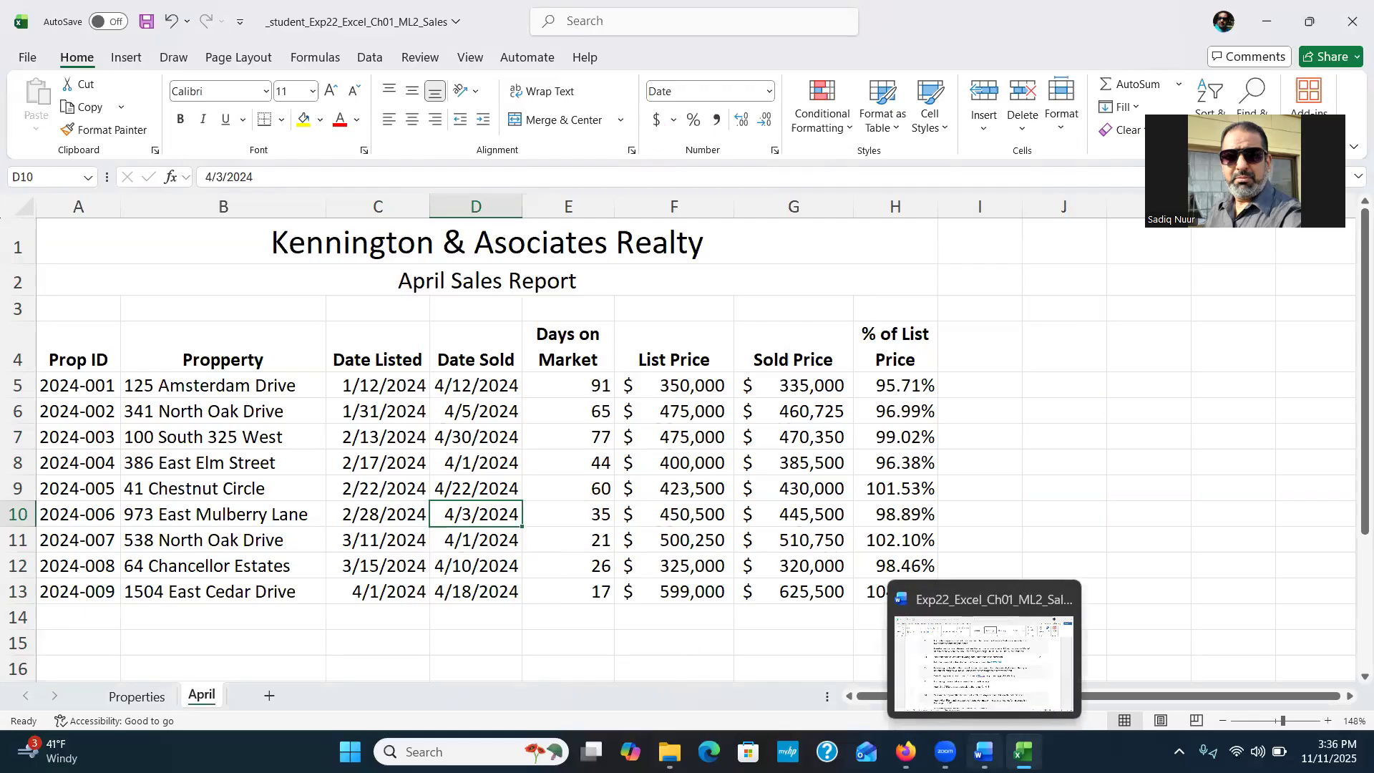
{"action": "left_click", "coordinate": [984, 751]}
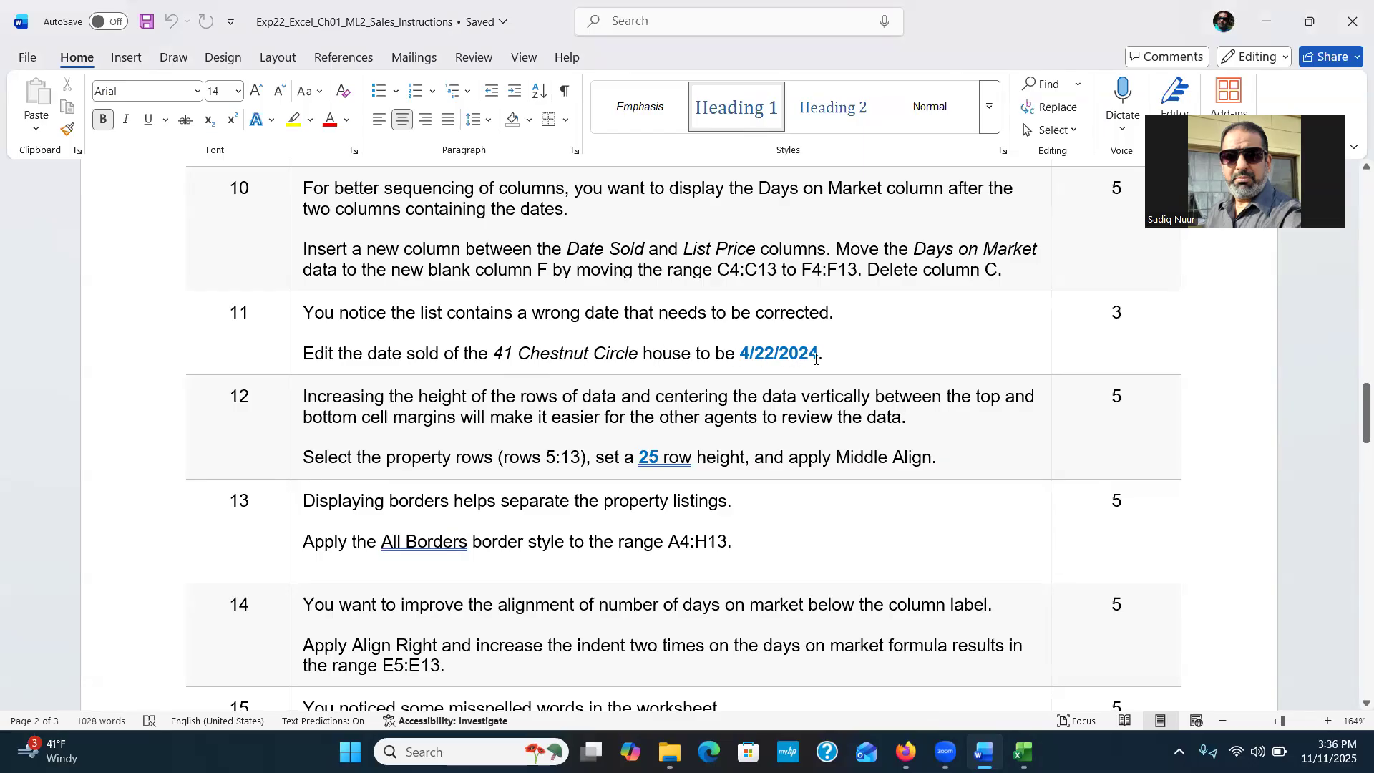
{"action": "left_click", "coordinate": [1023, 751]}
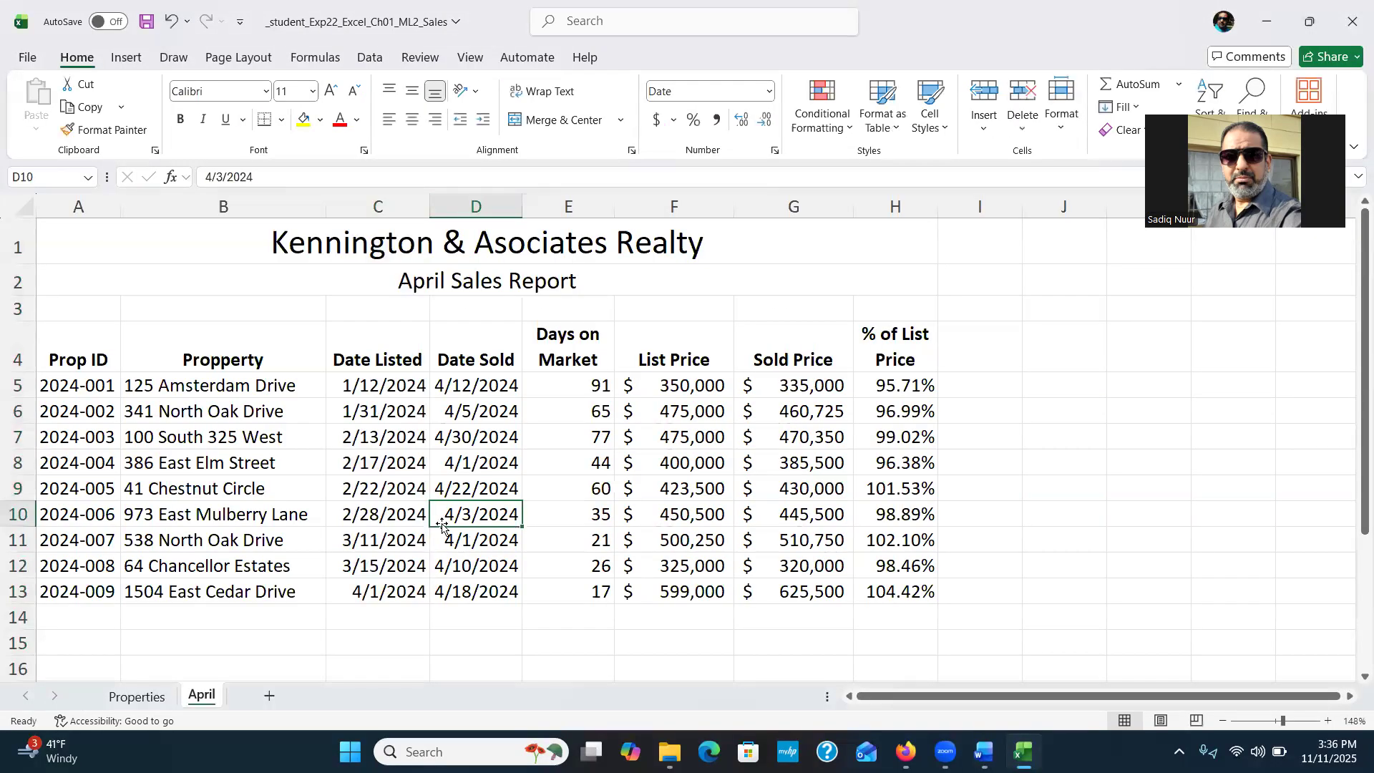
{"action": "left_click", "coordinate": [468, 490]}
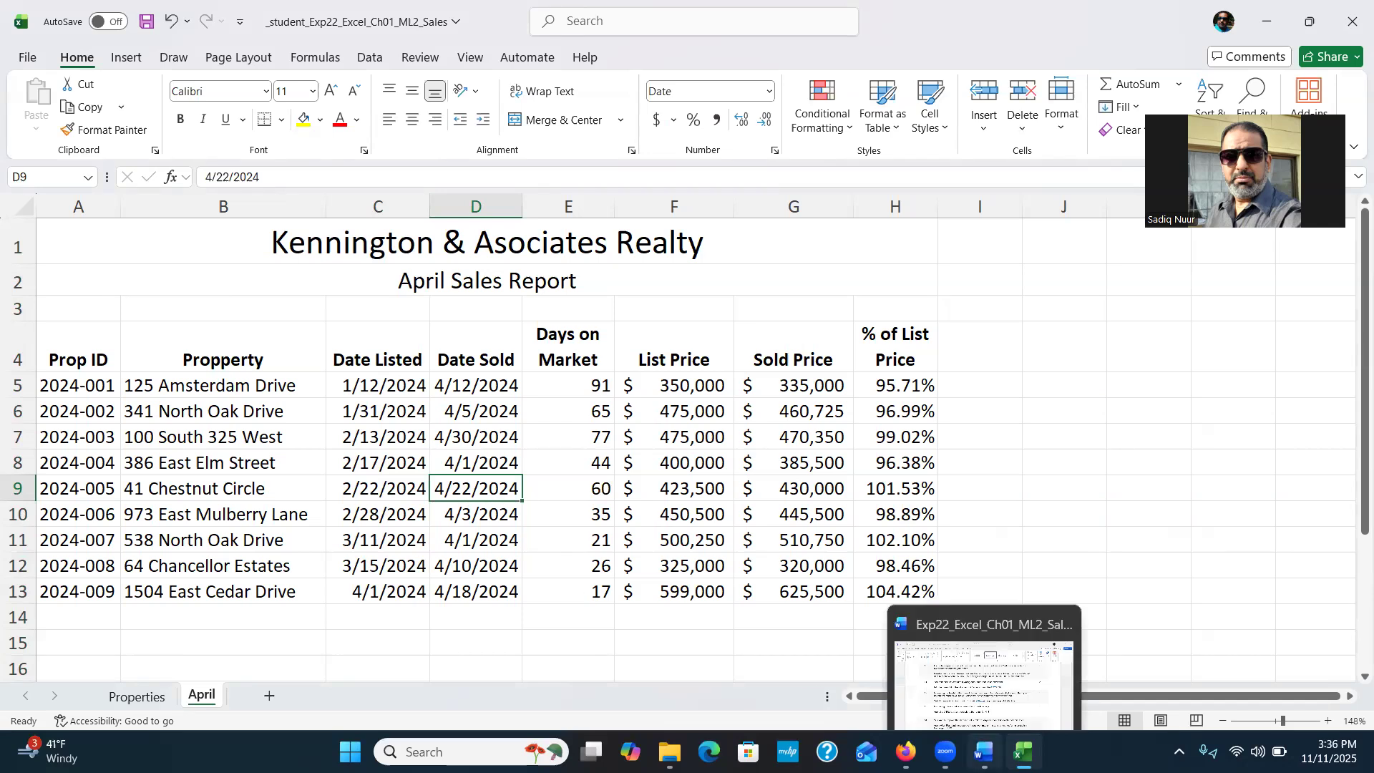
Step: Read instruction 12 in the Word document and, back in Excel, select property rows 5 to 13
{"action": "left_click", "coordinate": [985, 751]}
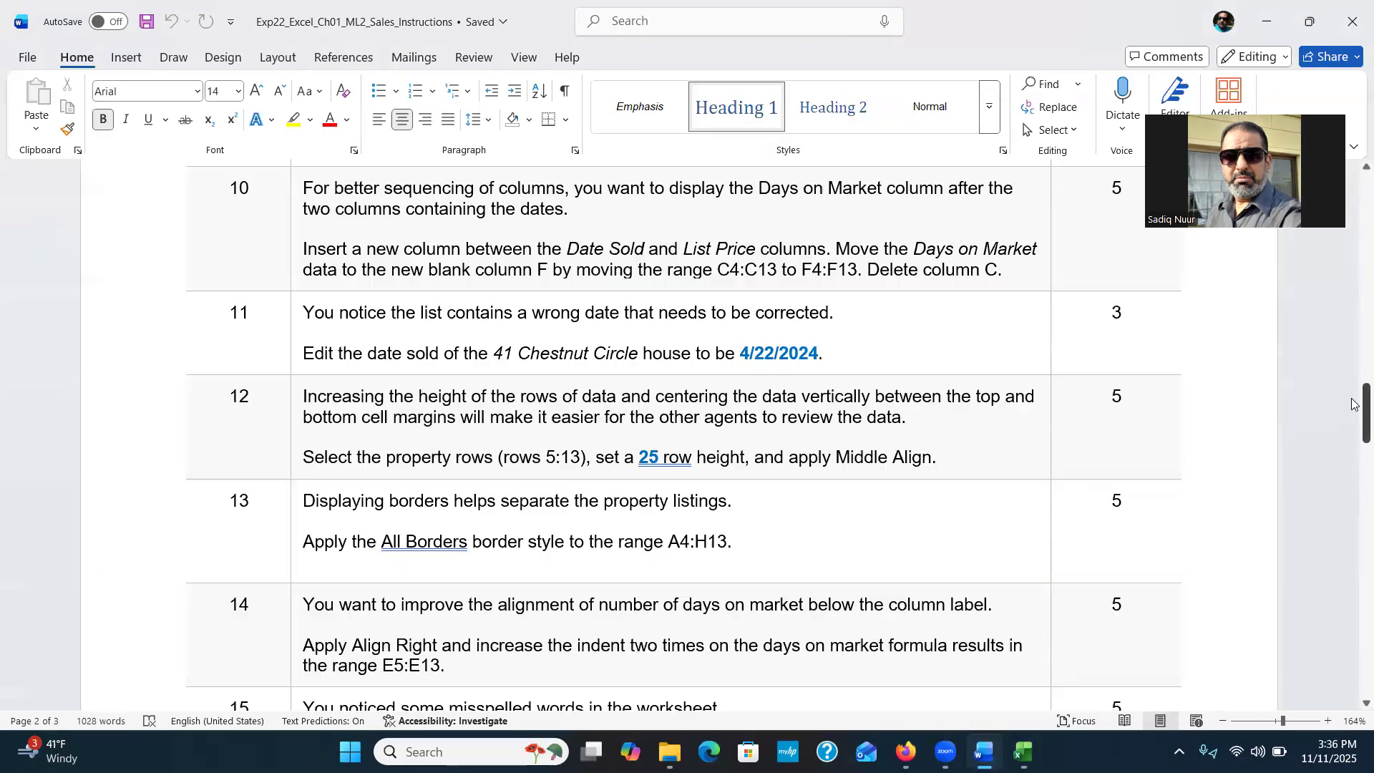
{"action": "left_click_drag", "start_coordinate": [1354, 405], "coordinate": [1355, 428]}
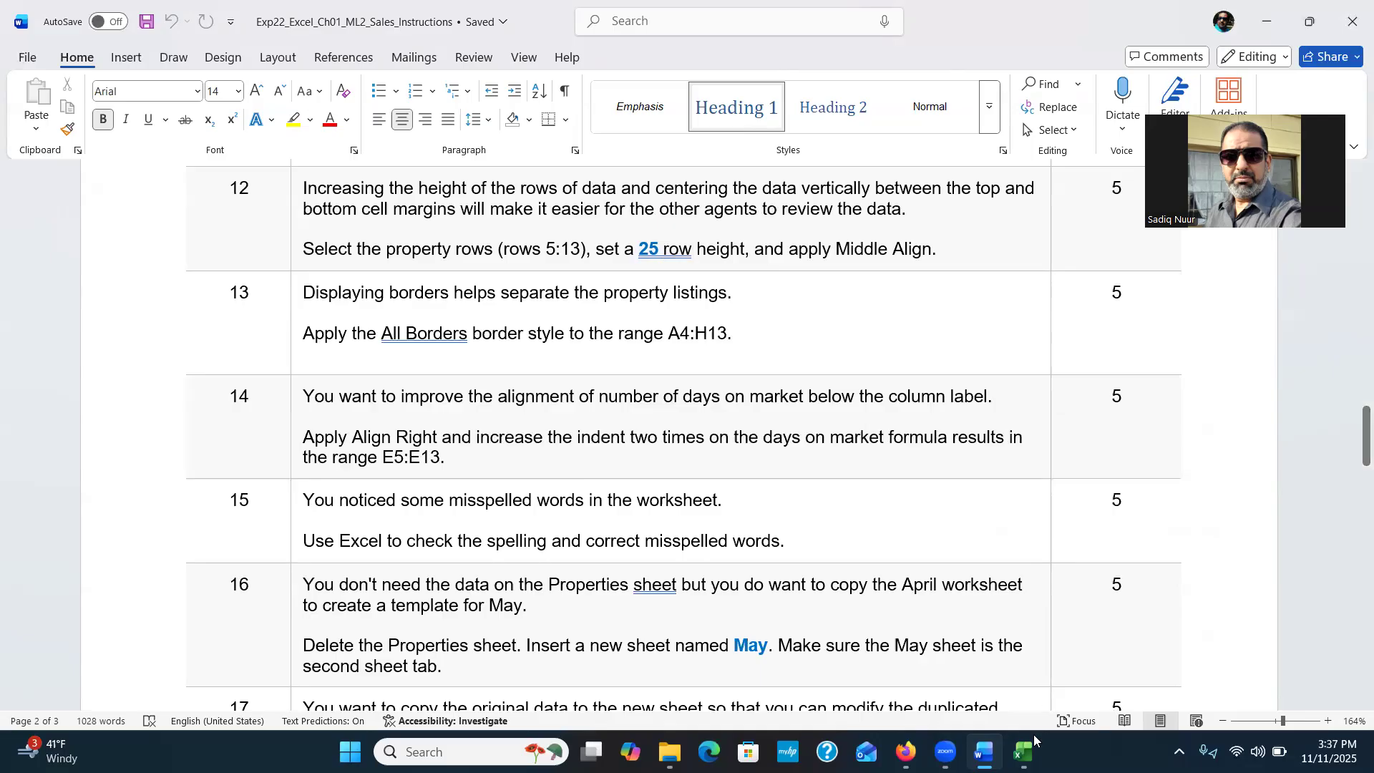
{"action": "mouse_move", "coordinate": [1023, 751]}
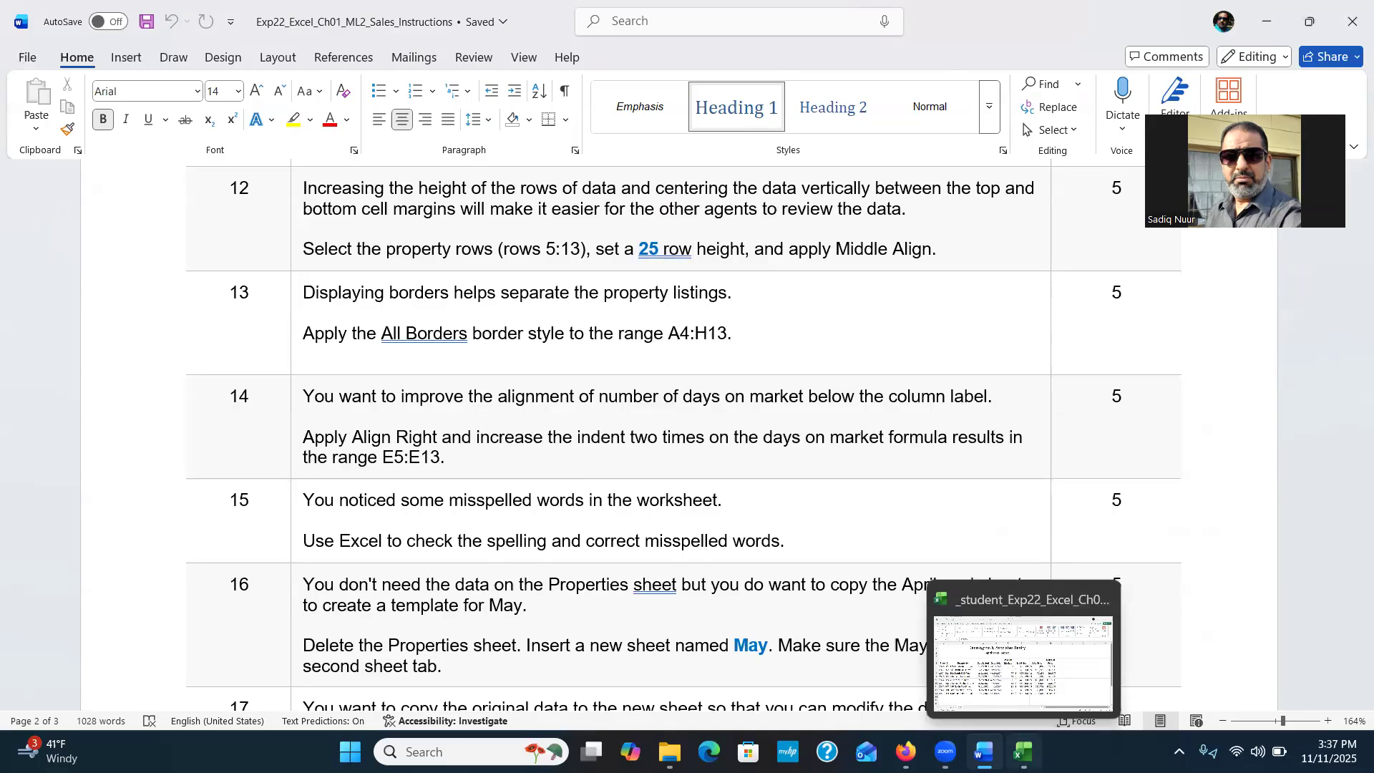
{"action": "left_click", "coordinate": [1023, 662]}
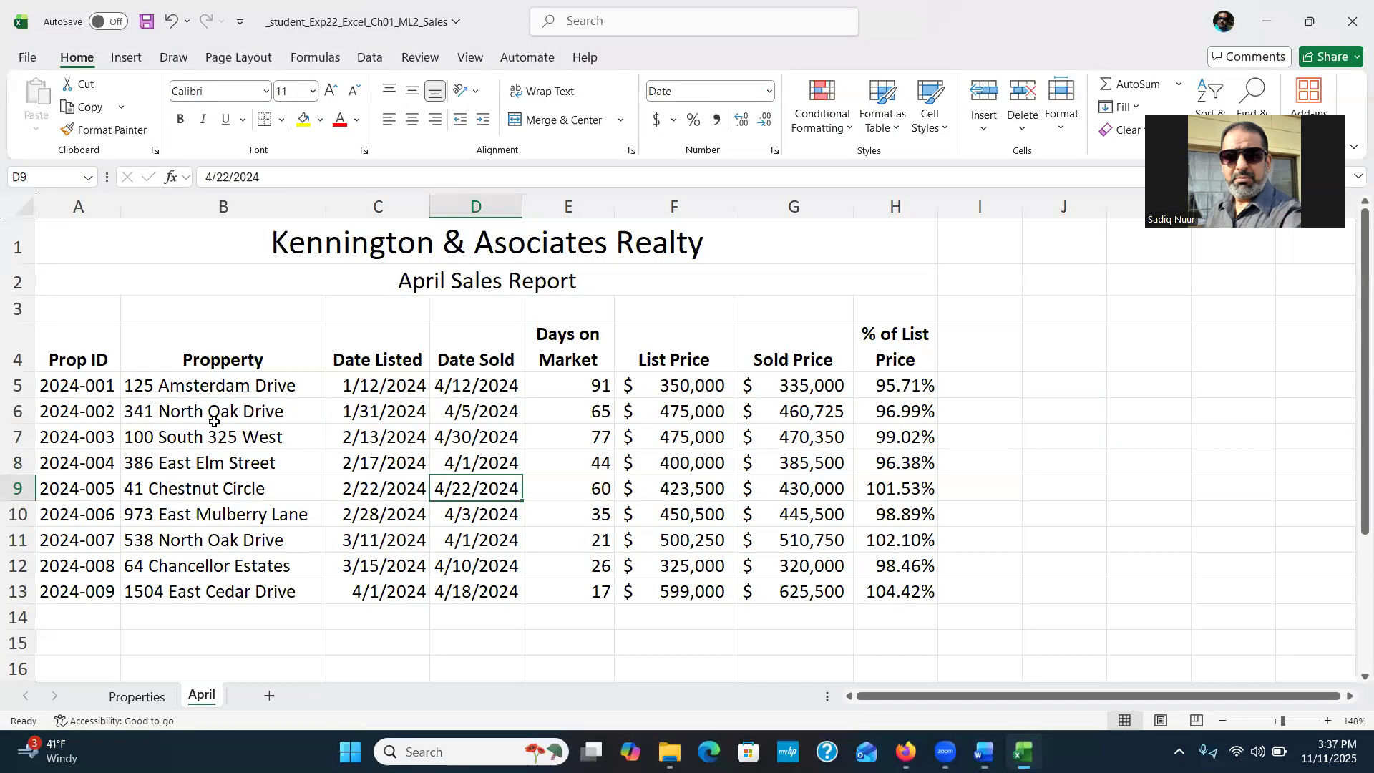
{"action": "left_click", "coordinate": [12, 387]}
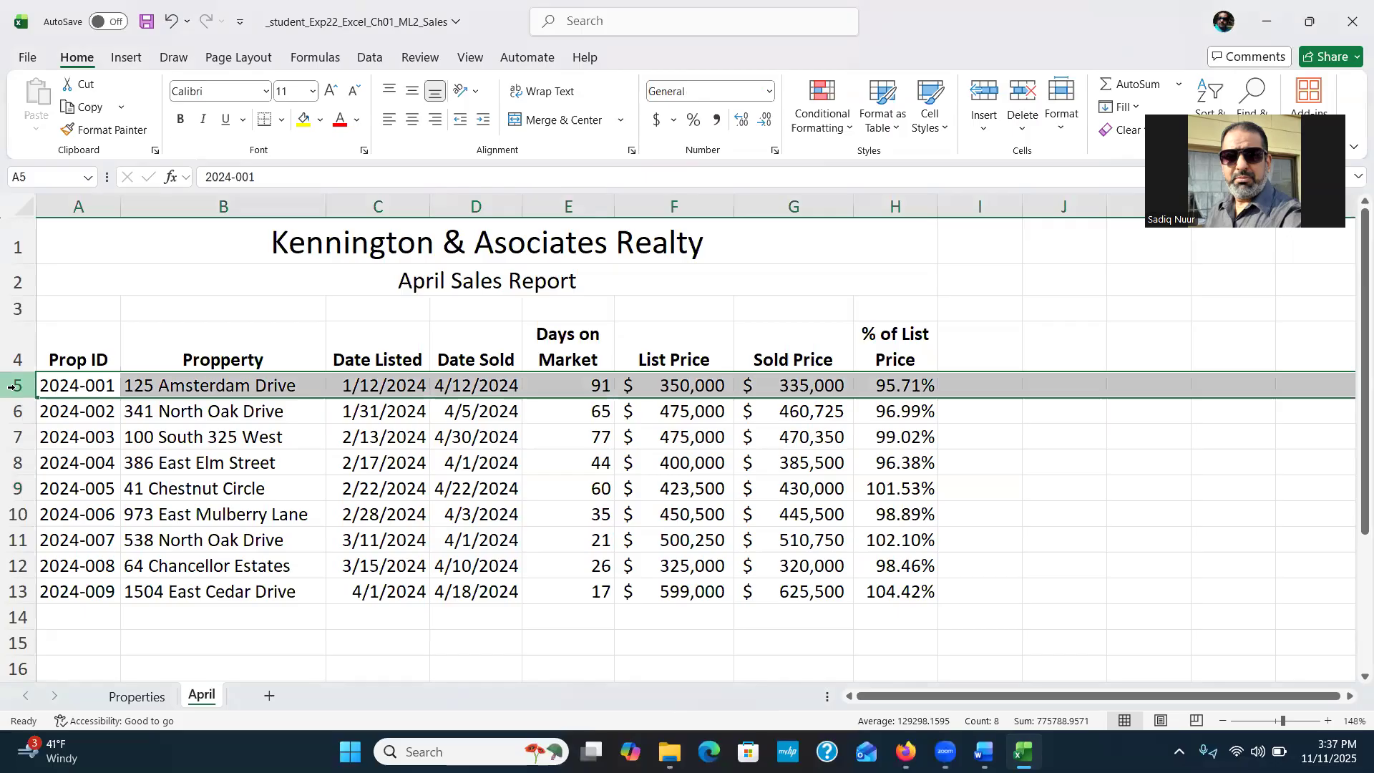
{"action": "left_click", "coordinate": [18, 591], "text": "shift"}
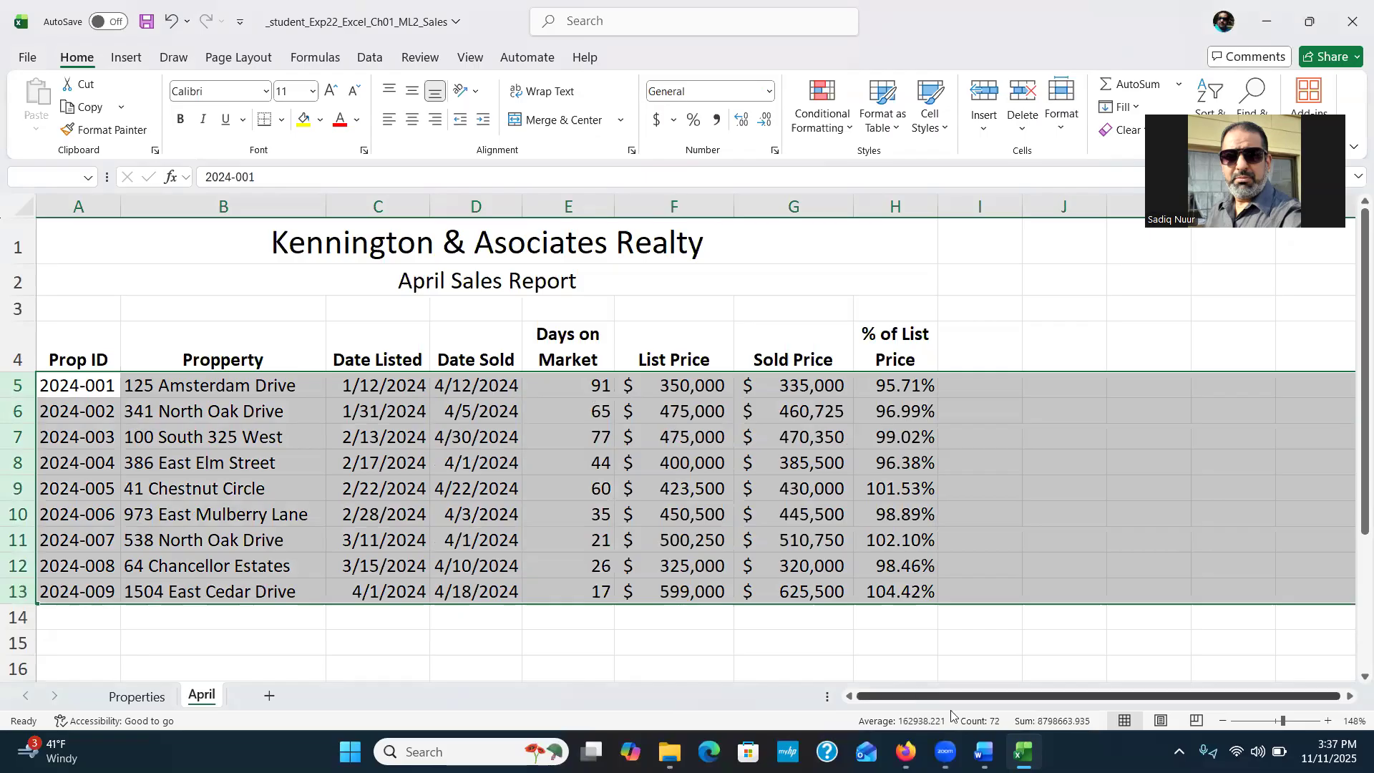
Step: Recheck instruction 12 in the Word document and, back in Excel, set the height of rows 5 to 13 to 25
{"action": "left_click", "coordinate": [984, 752]}
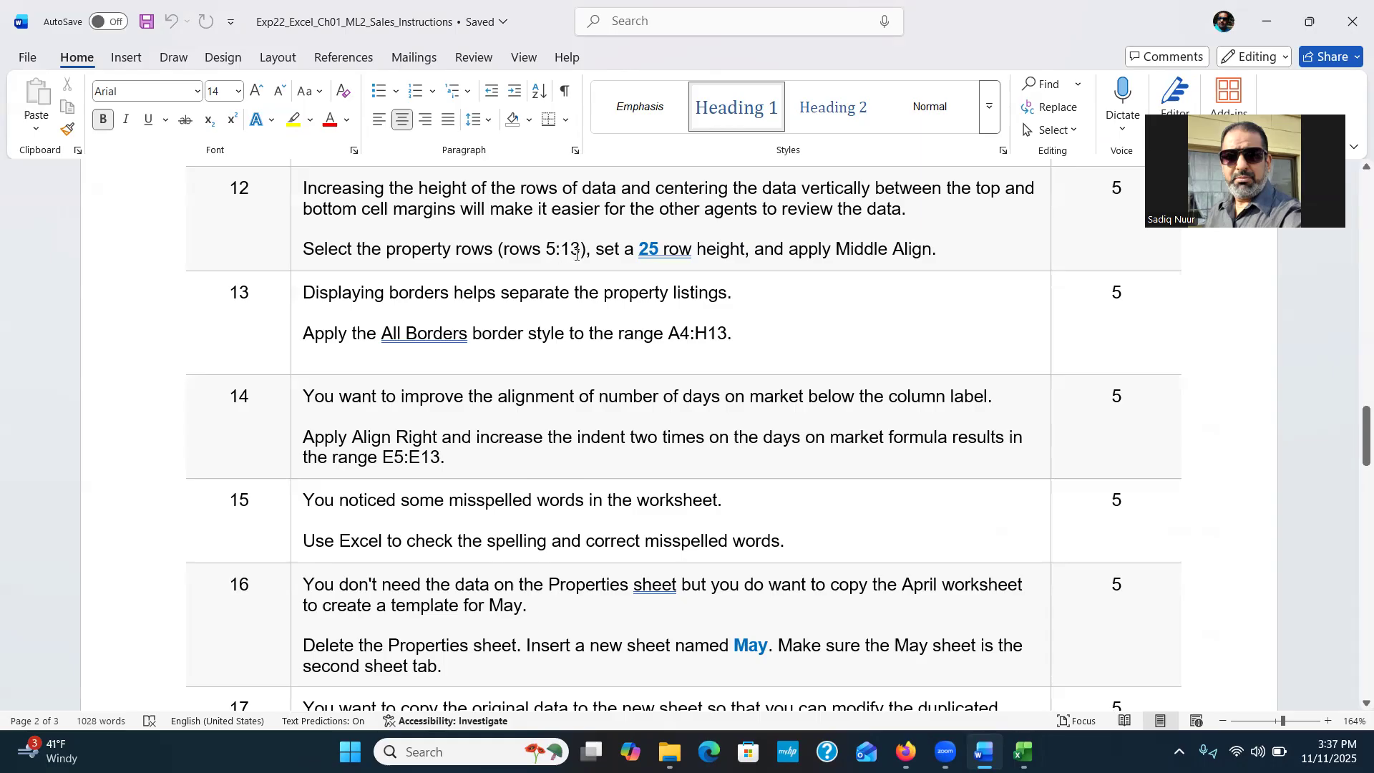
{"action": "left_click_drag", "start_coordinate": [637, 250], "coordinate": [693, 250]}
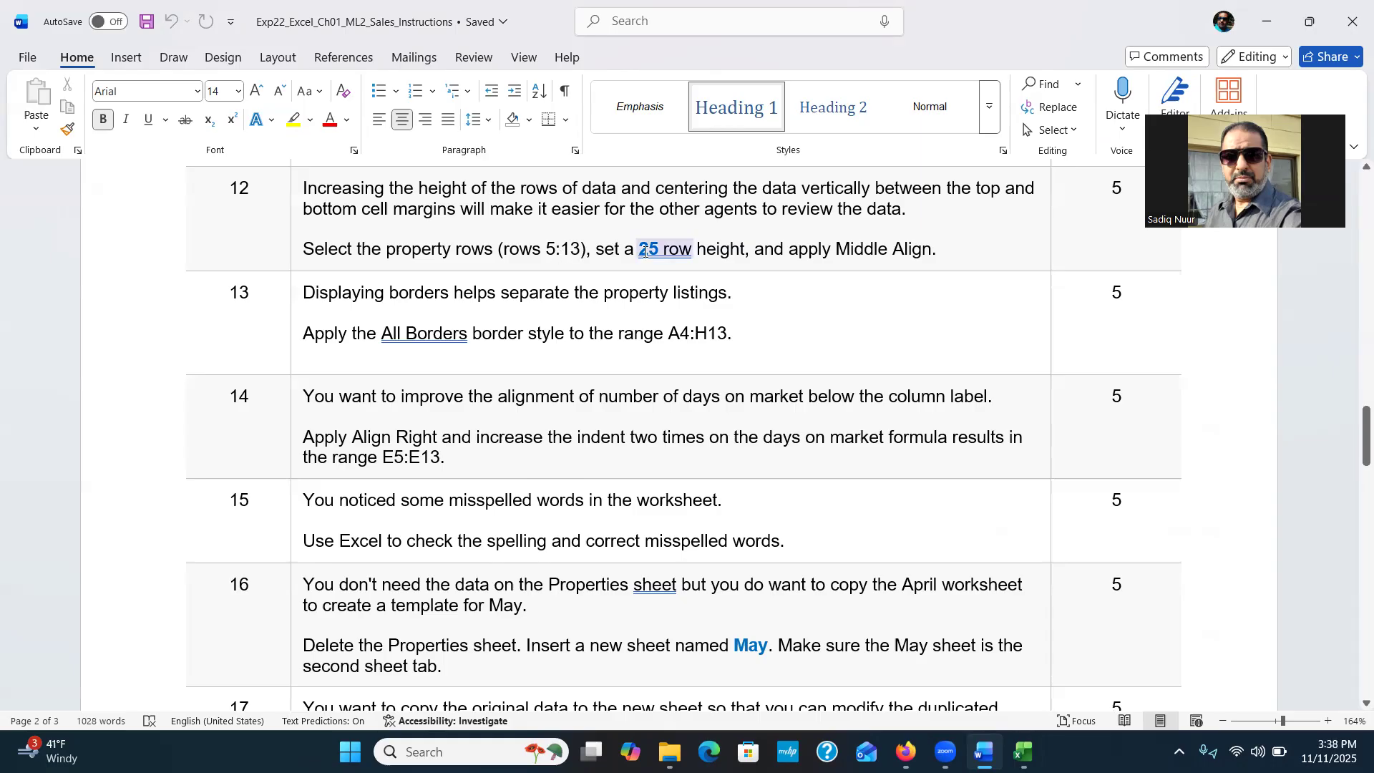
{"action": "left_click", "coordinate": [696, 251]}
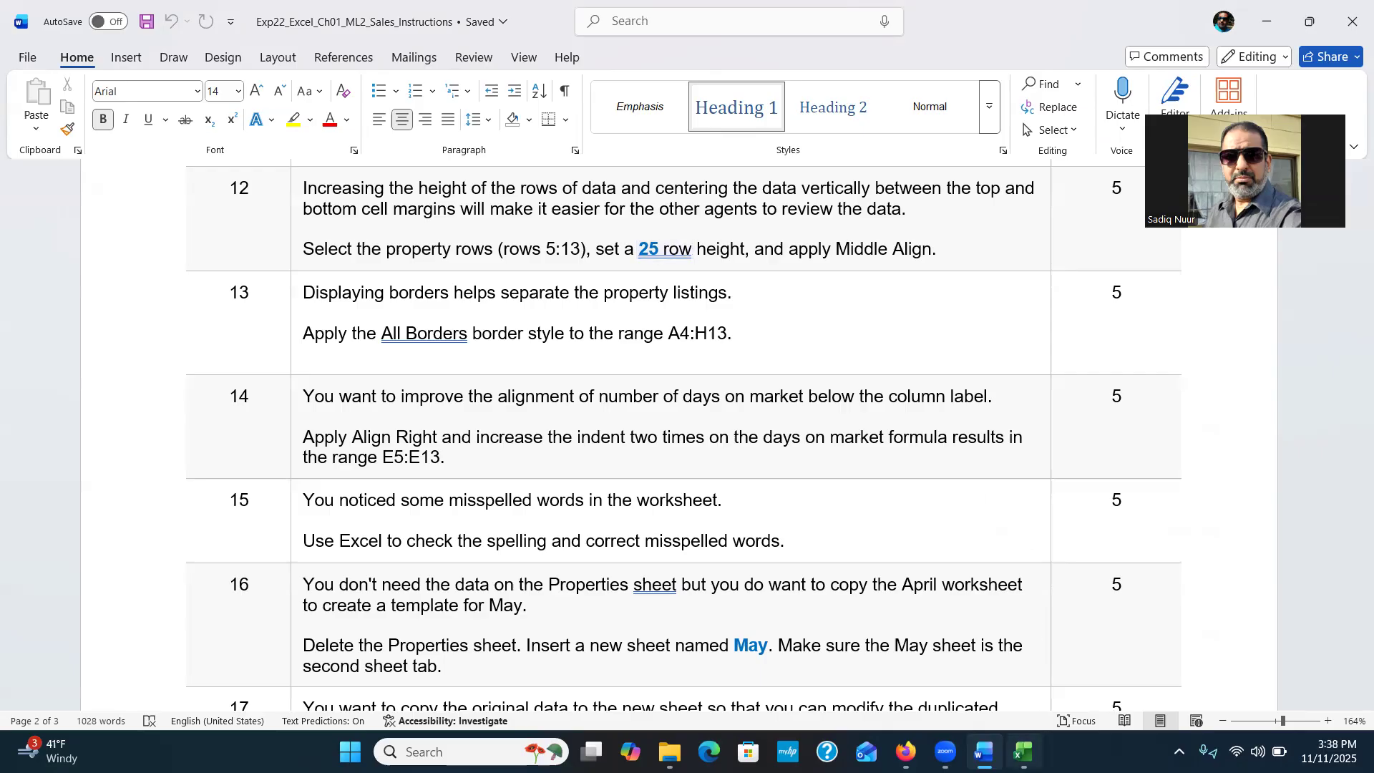
{"action": "left_click", "coordinate": [1026, 748]}
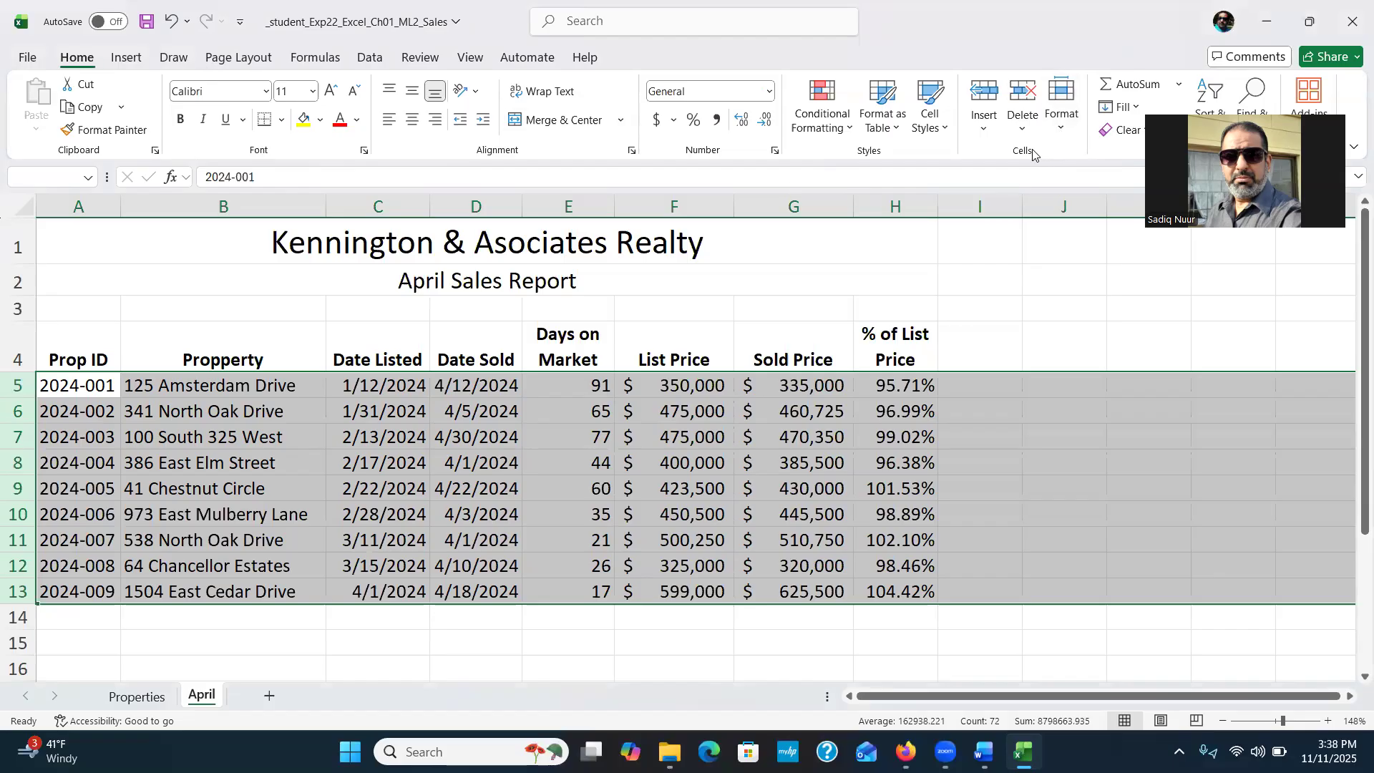
{"action": "left_click", "coordinate": [1062, 132]}
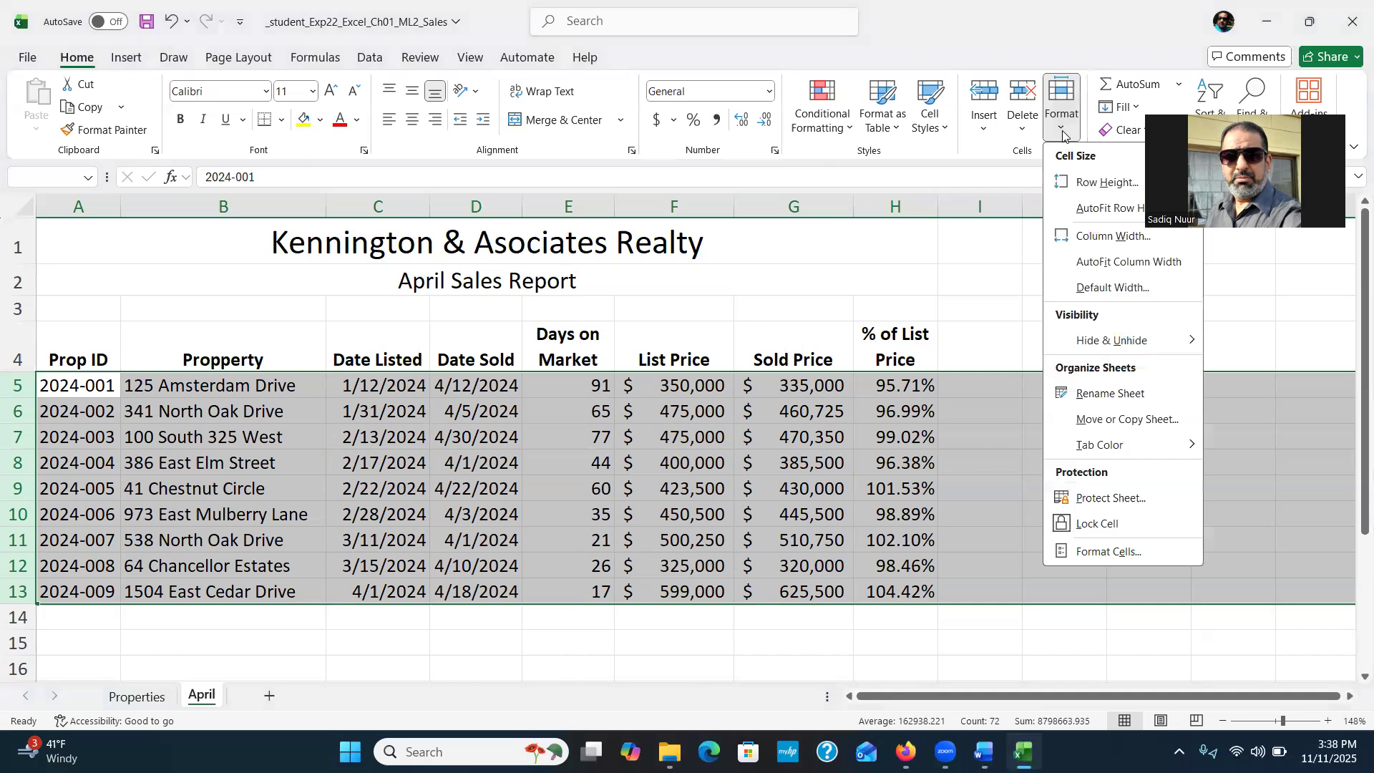
{"action": "left_click", "coordinate": [1103, 185]}
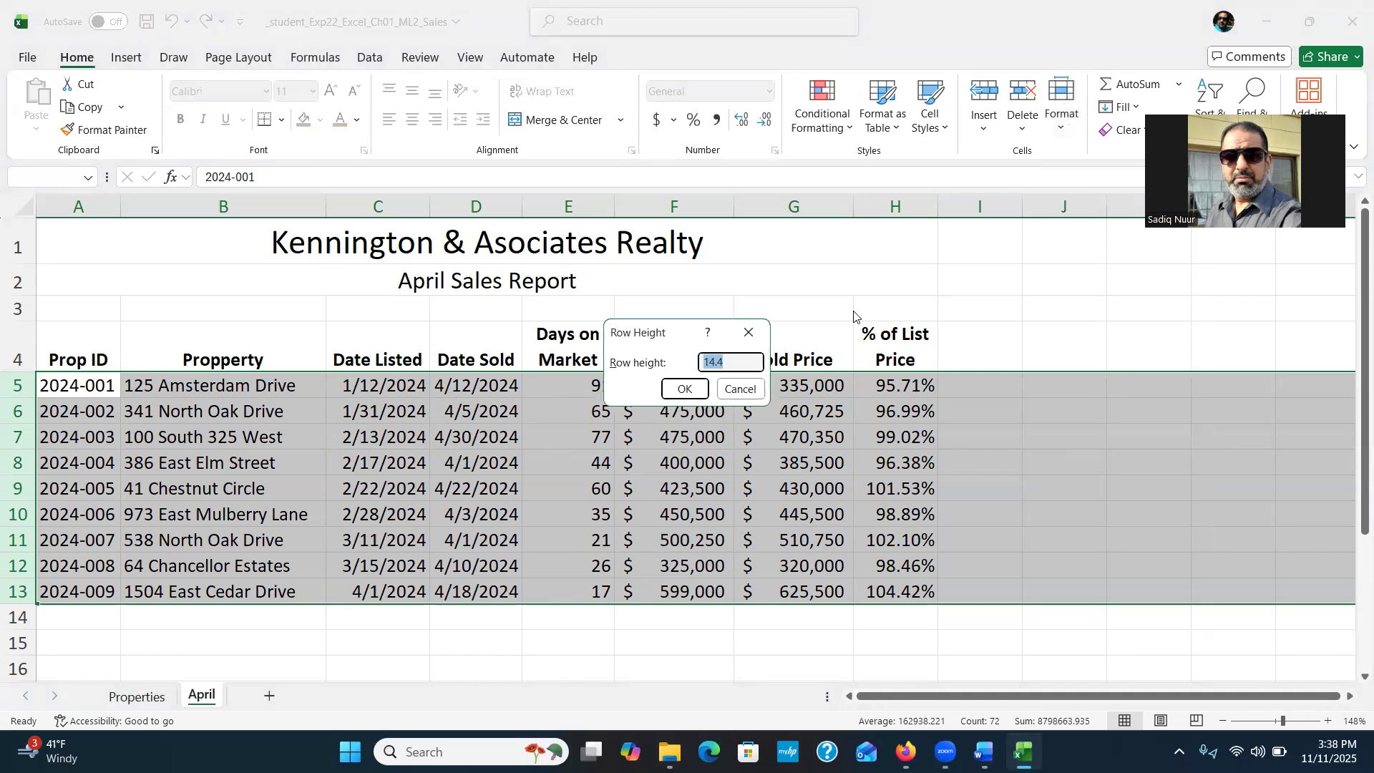
{"action": "type", "text": "25"}
{"action": "left_click", "coordinate": [685, 389]}
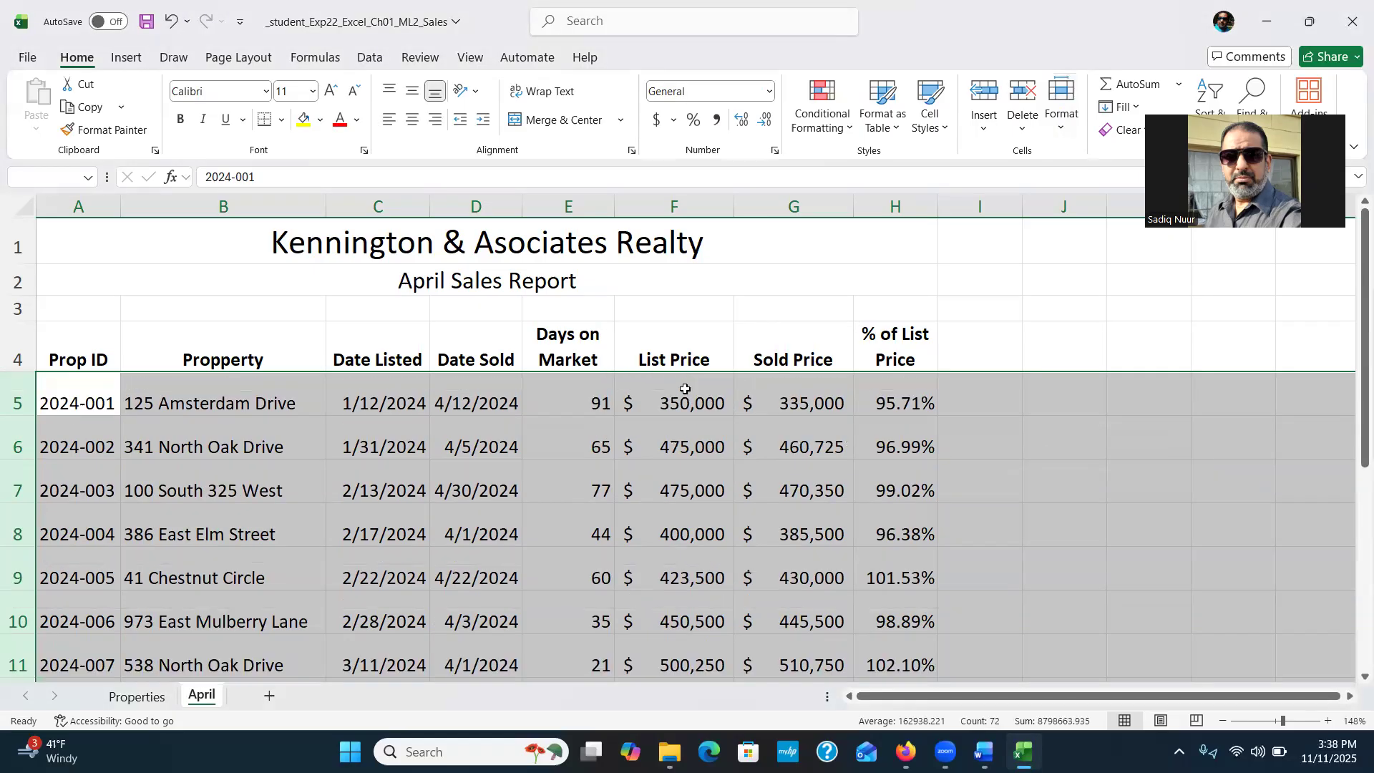
{"action": "left_click_drag", "start_coordinate": [1352, 449], "coordinate": [1350, 511]}
{"action": "left_click", "coordinate": [1168, 524]}
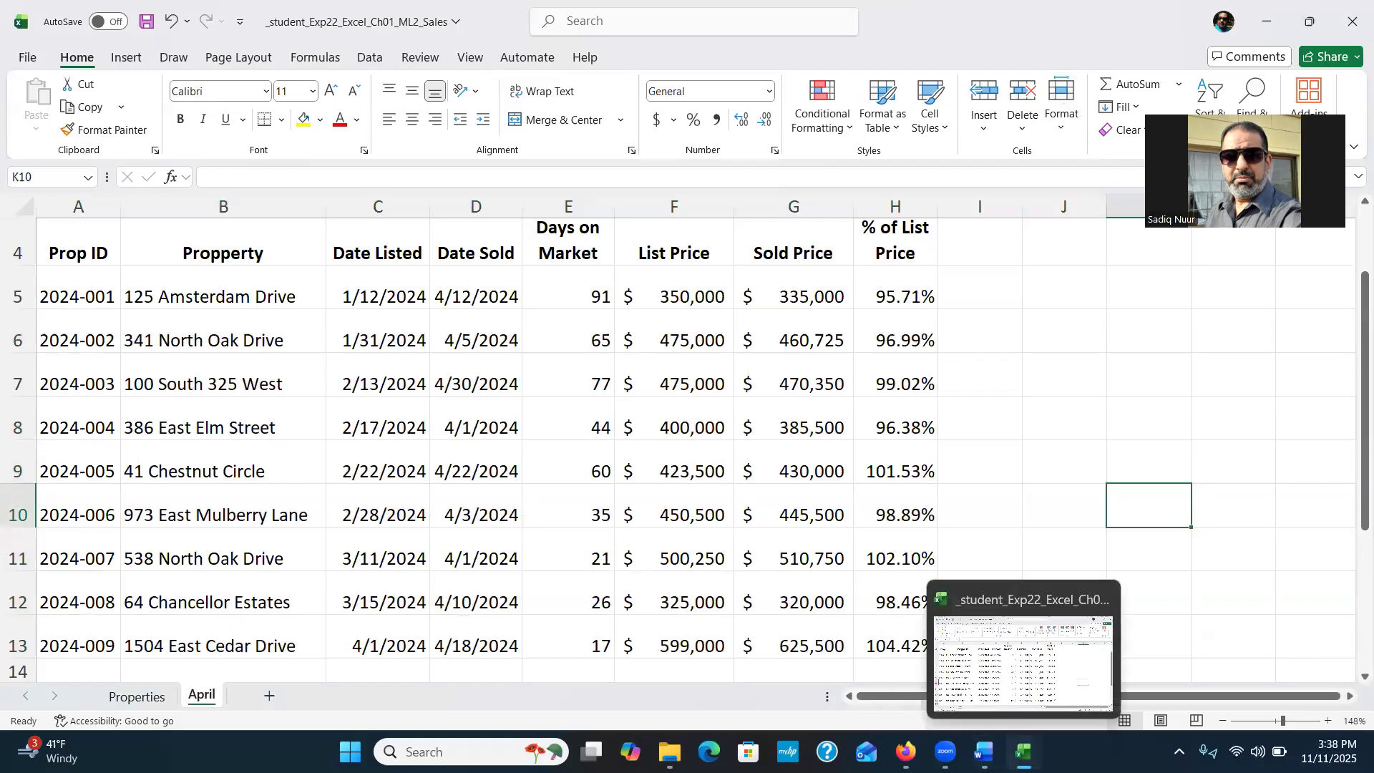
Step: Glance at instruction 12 in the Word document and, back in Excel, apply Middle Align to the whole of rows 5 to 13
{"action": "left_click", "coordinate": [1023, 751]}
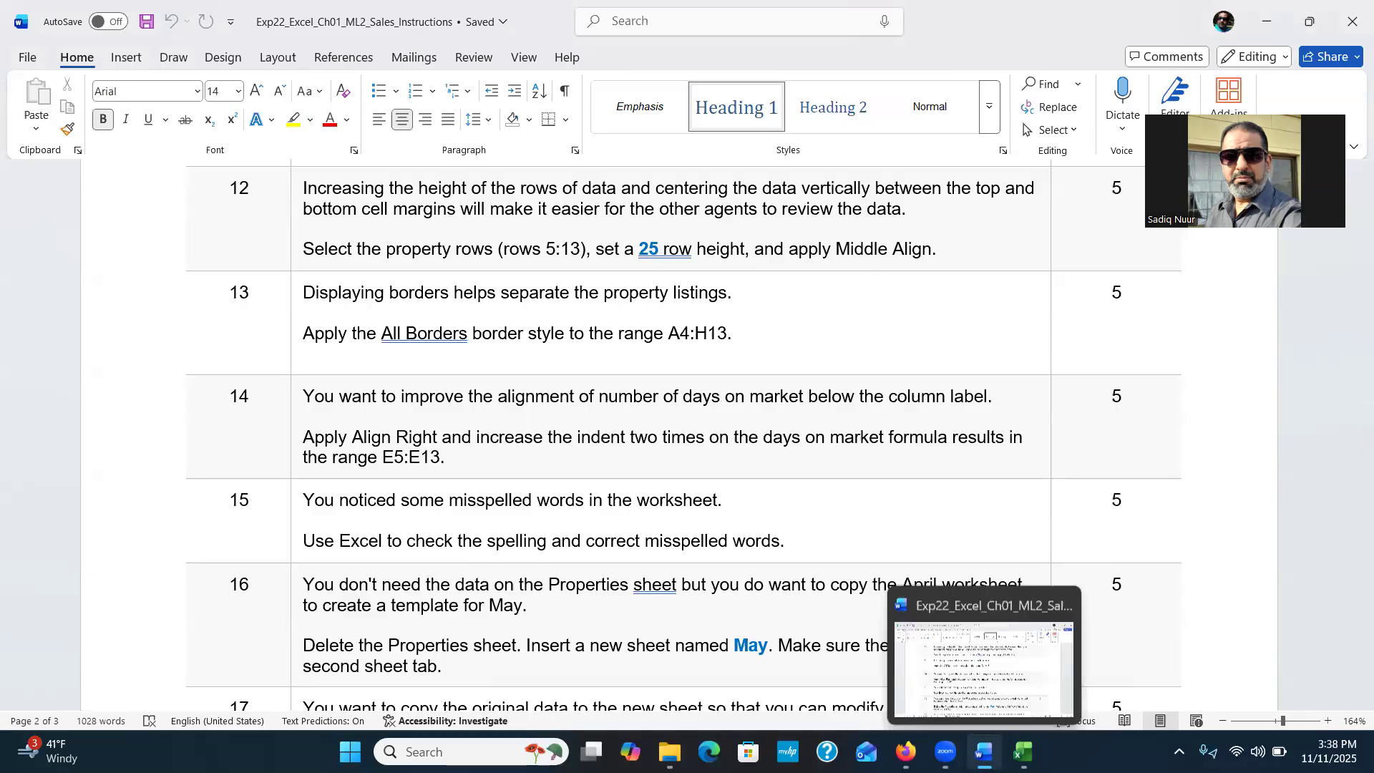
{"action": "left_click", "coordinate": [984, 752]}
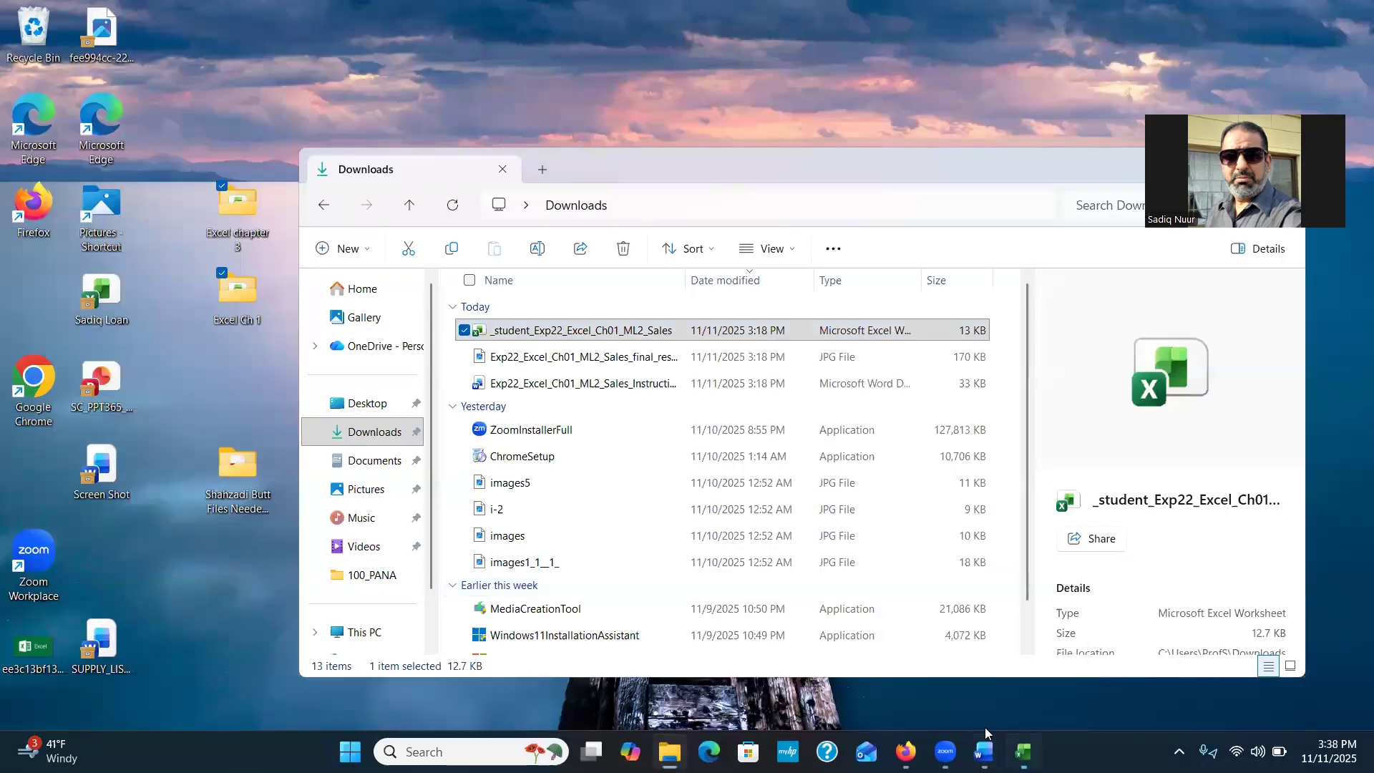
{"action": "left_click", "coordinate": [1023, 751]}
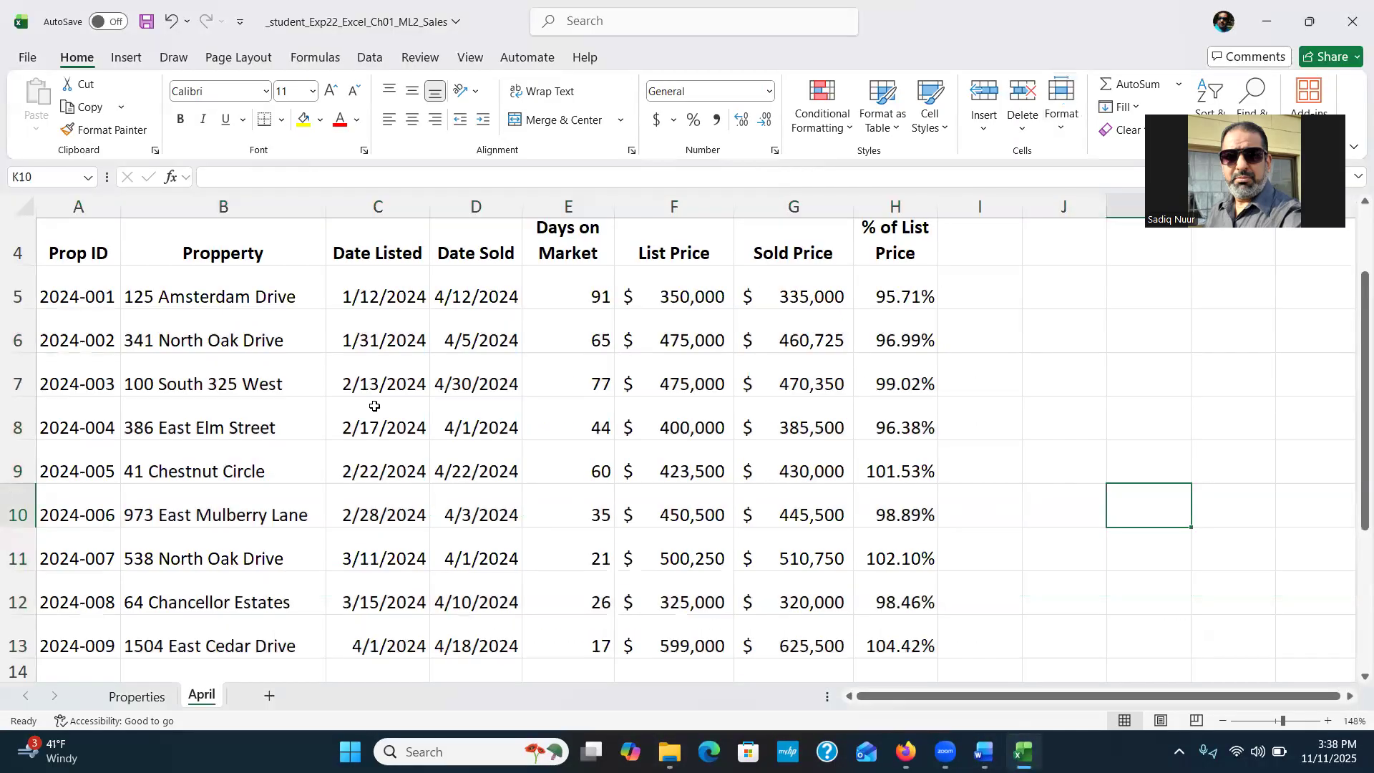
{"action": "left_click", "coordinate": [56, 296]}
{"action": "left_click_drag", "start_coordinate": [57, 296], "coordinate": [846, 620]}
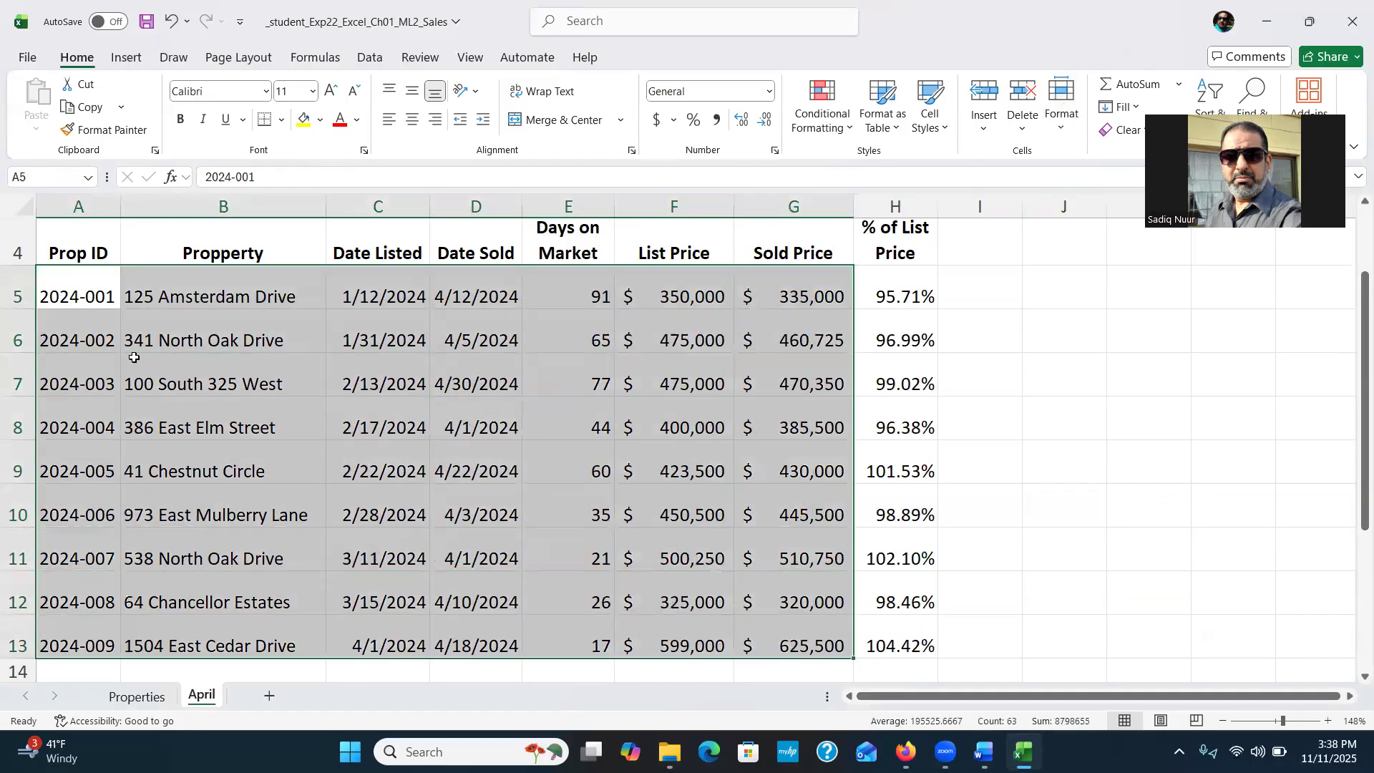
{"action": "left_click", "coordinate": [17, 296]}
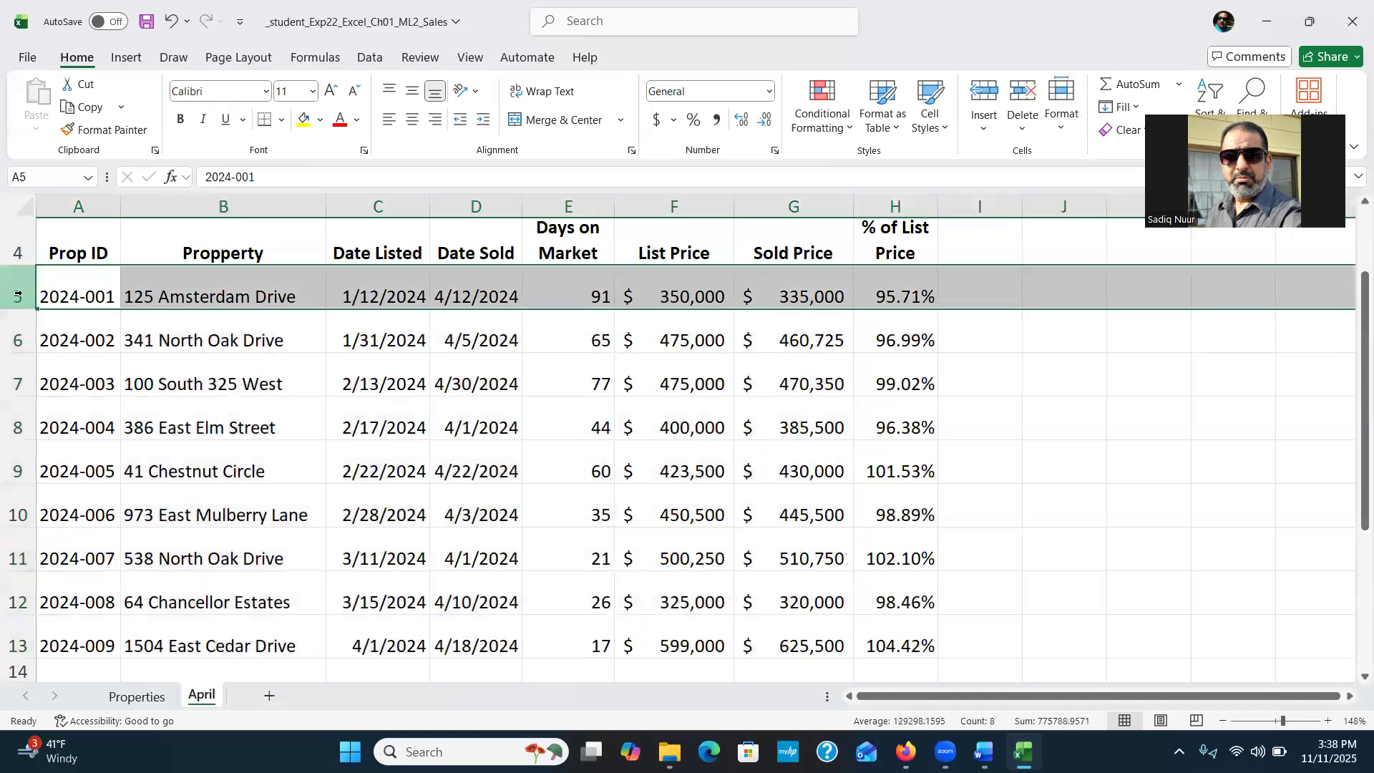
{"action": "left_click_drag", "start_coordinate": [18, 296], "coordinate": [17, 635]}
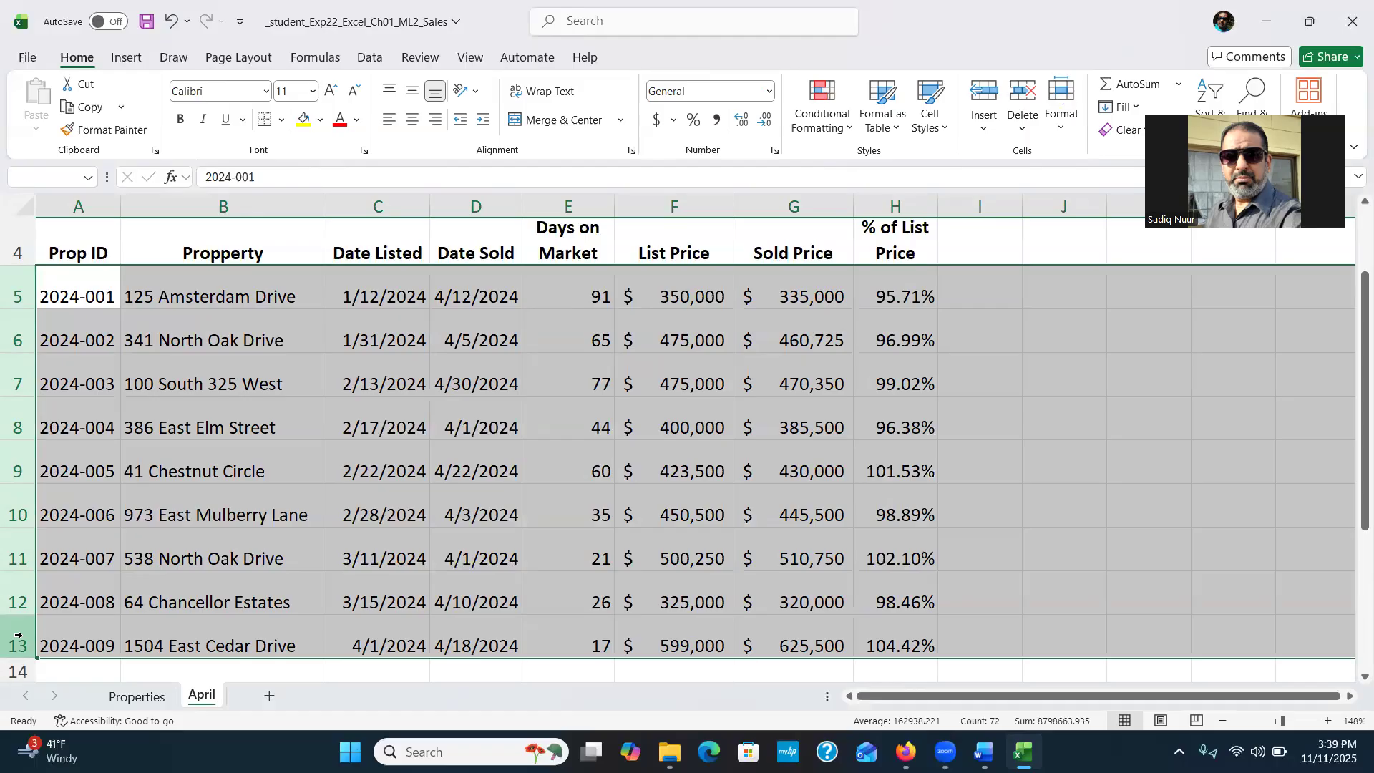
{"action": "left_click", "coordinate": [412, 95]}
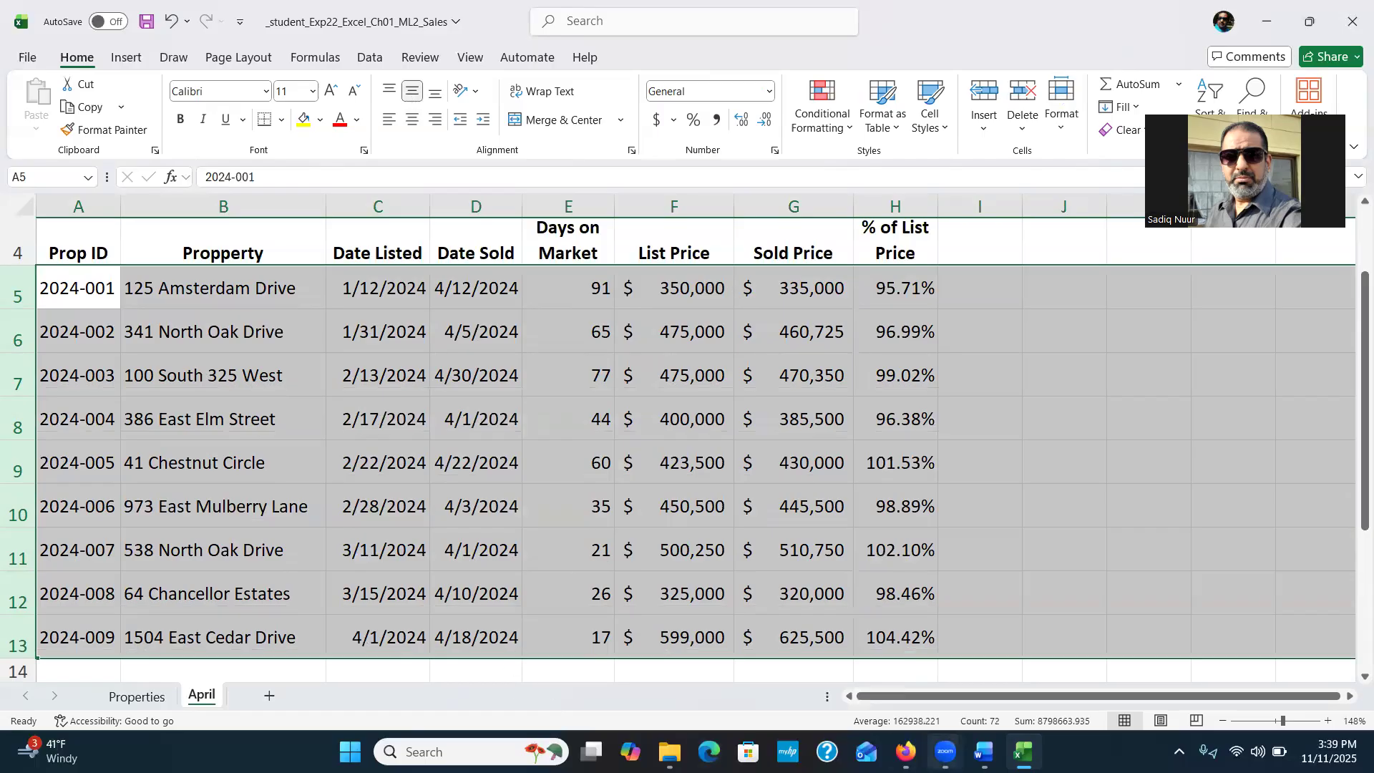
Step: Read instruction 13 in the Word document and, back in Excel, apply All Borders to the range A4:H13
{"action": "left_click", "coordinate": [983, 751]}
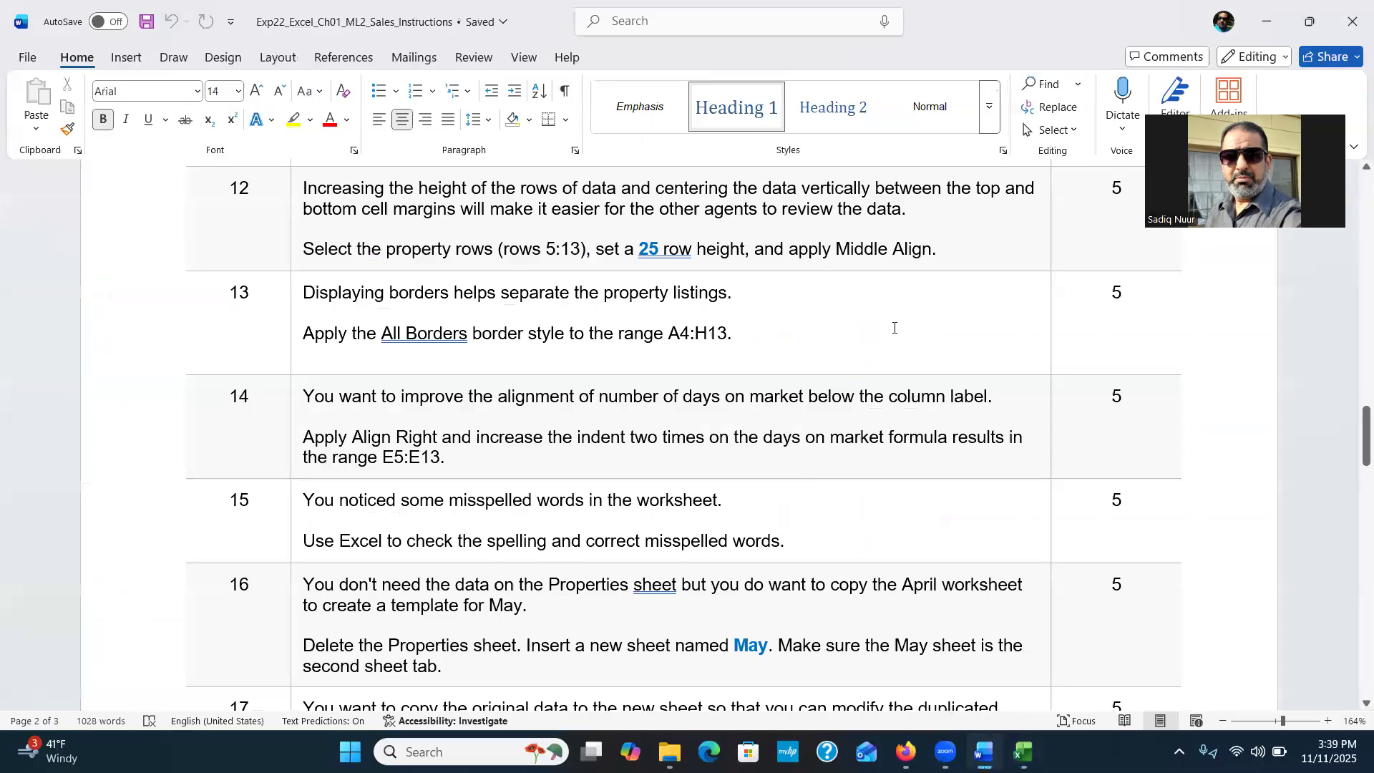
{"action": "left_click_drag", "start_coordinate": [1354, 426], "coordinate": [1355, 438]}
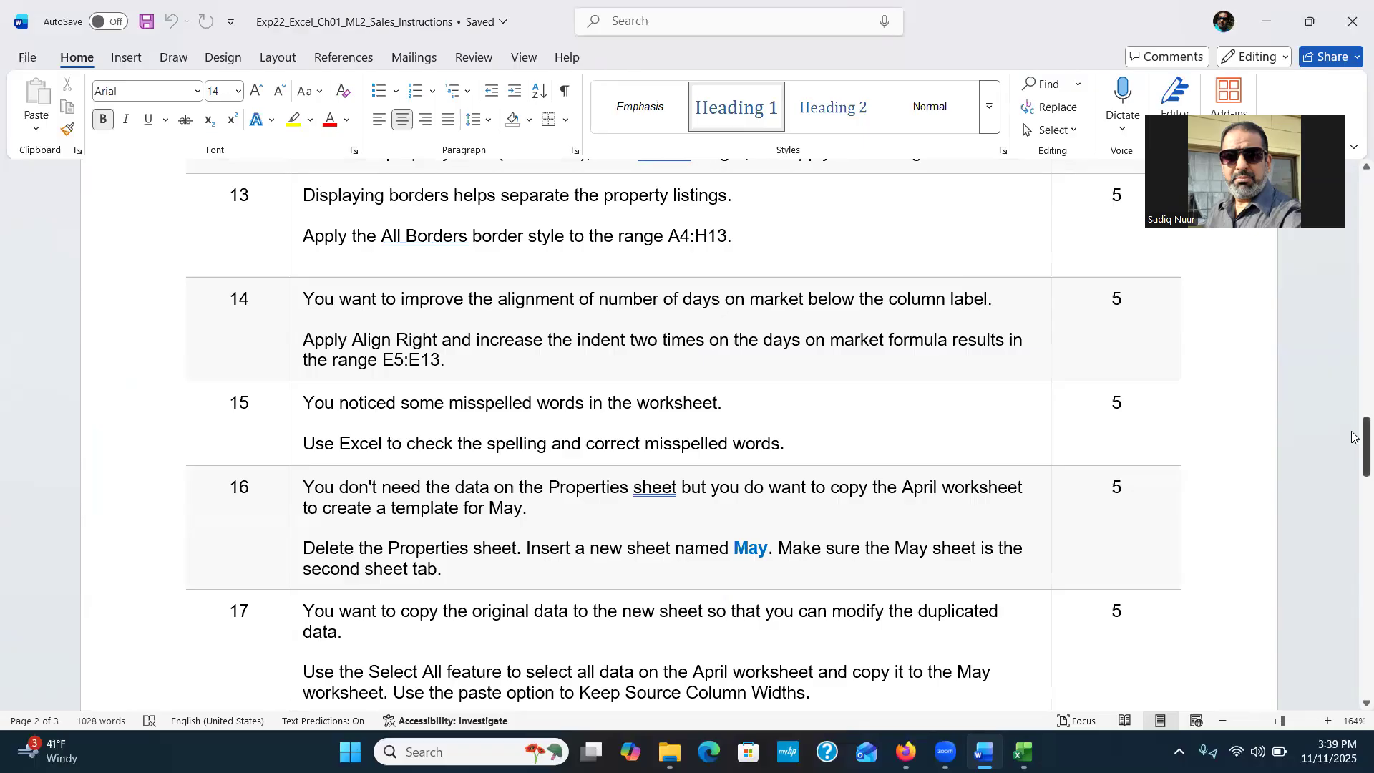
{"action": "left_click", "coordinate": [1023, 751]}
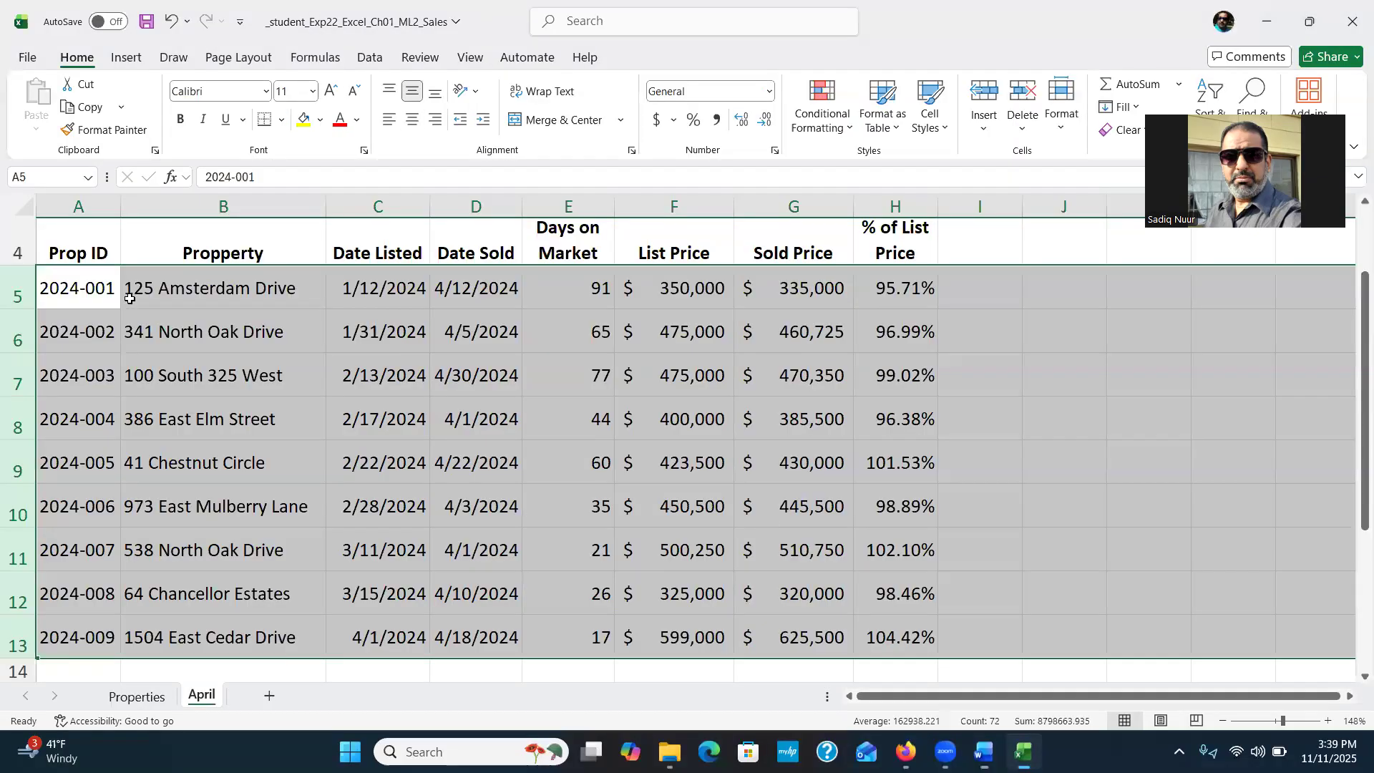
{"action": "left_click_drag", "start_coordinate": [75, 243], "coordinate": [912, 630]}
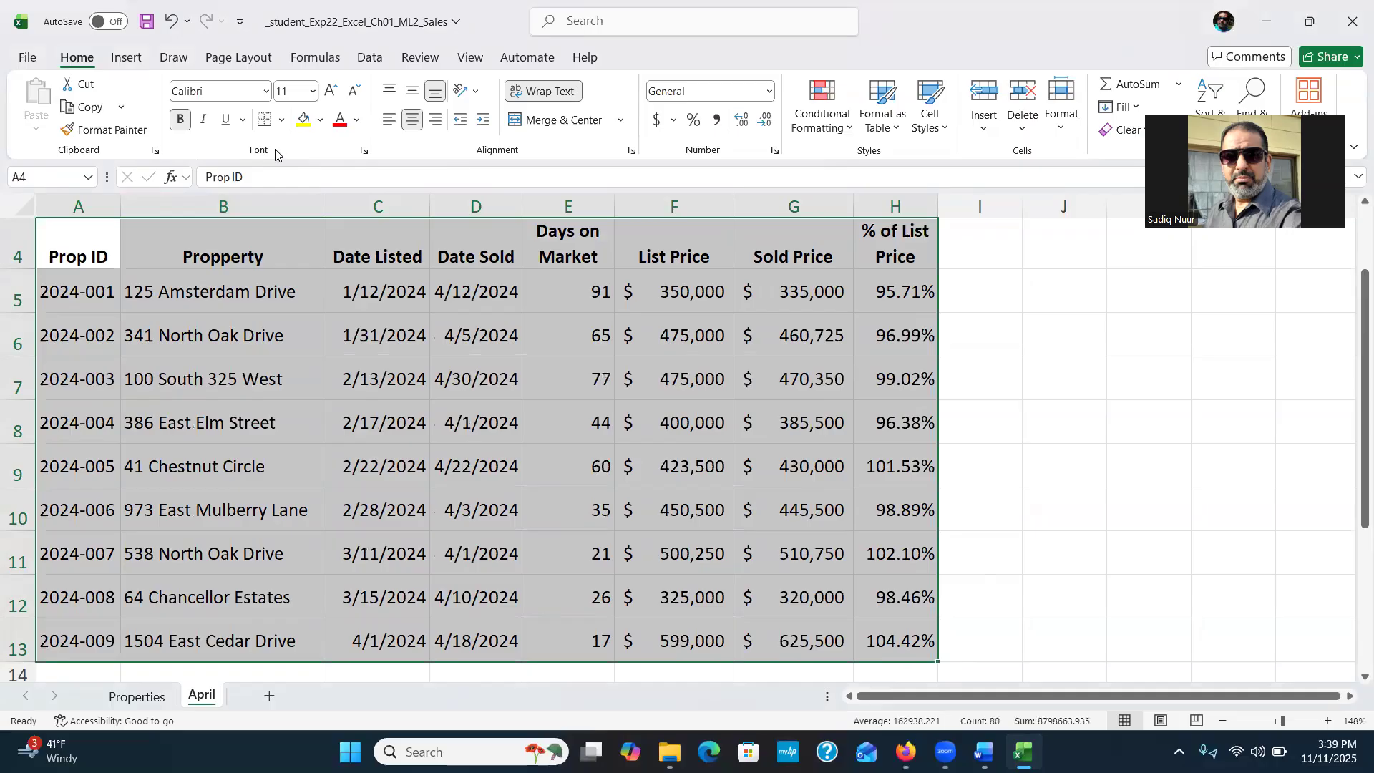
{"action": "key", "text": "ctrl+q"}
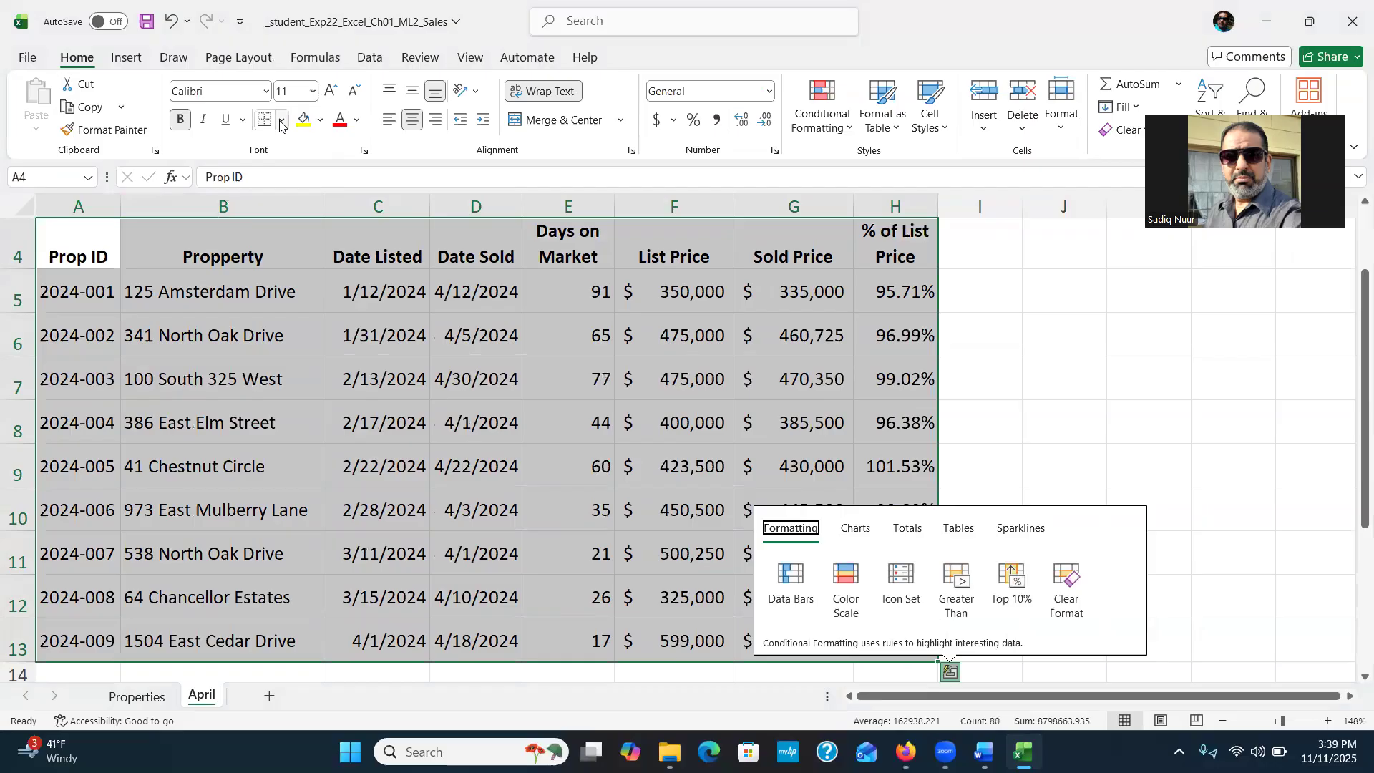
{"action": "key", "text": "Escape"}
{"action": "left_click", "coordinate": [281, 120]}
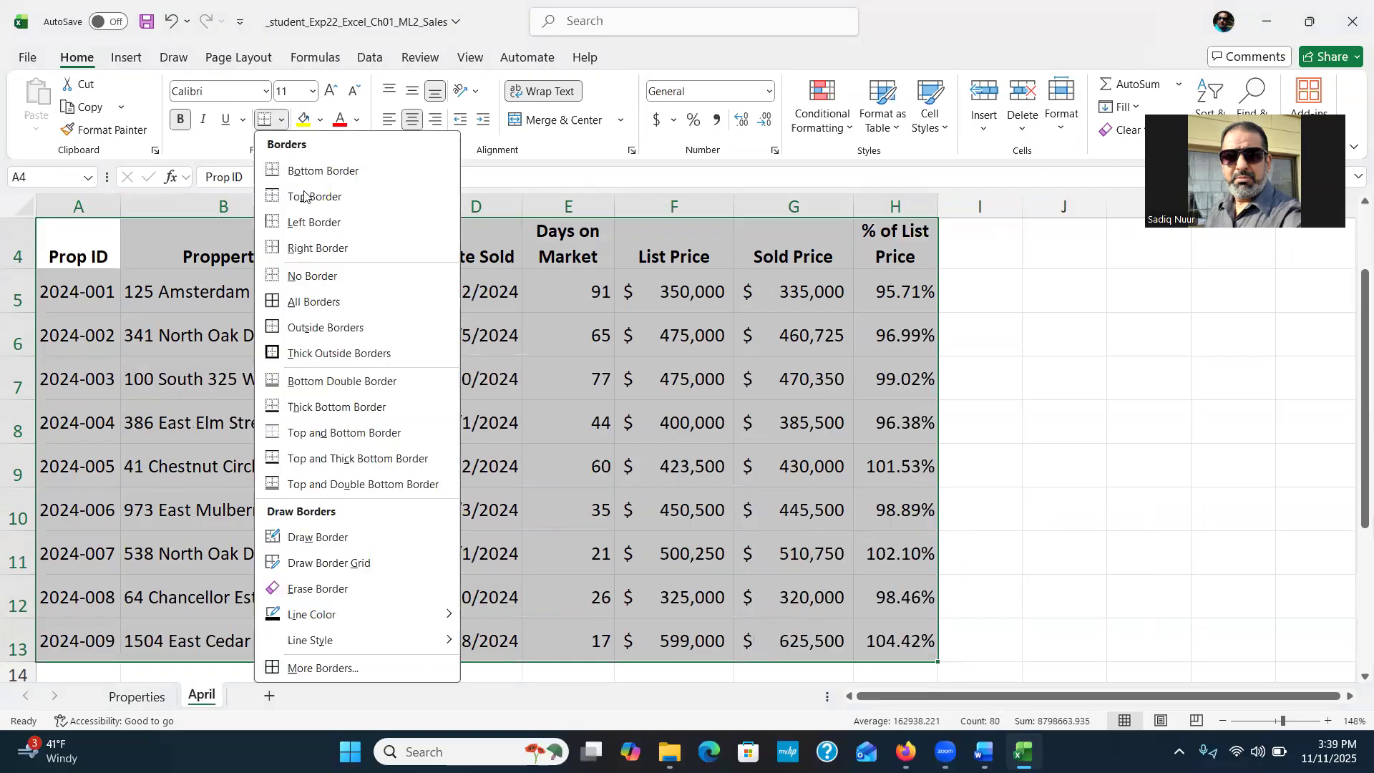
{"action": "left_click", "coordinate": [310, 302]}
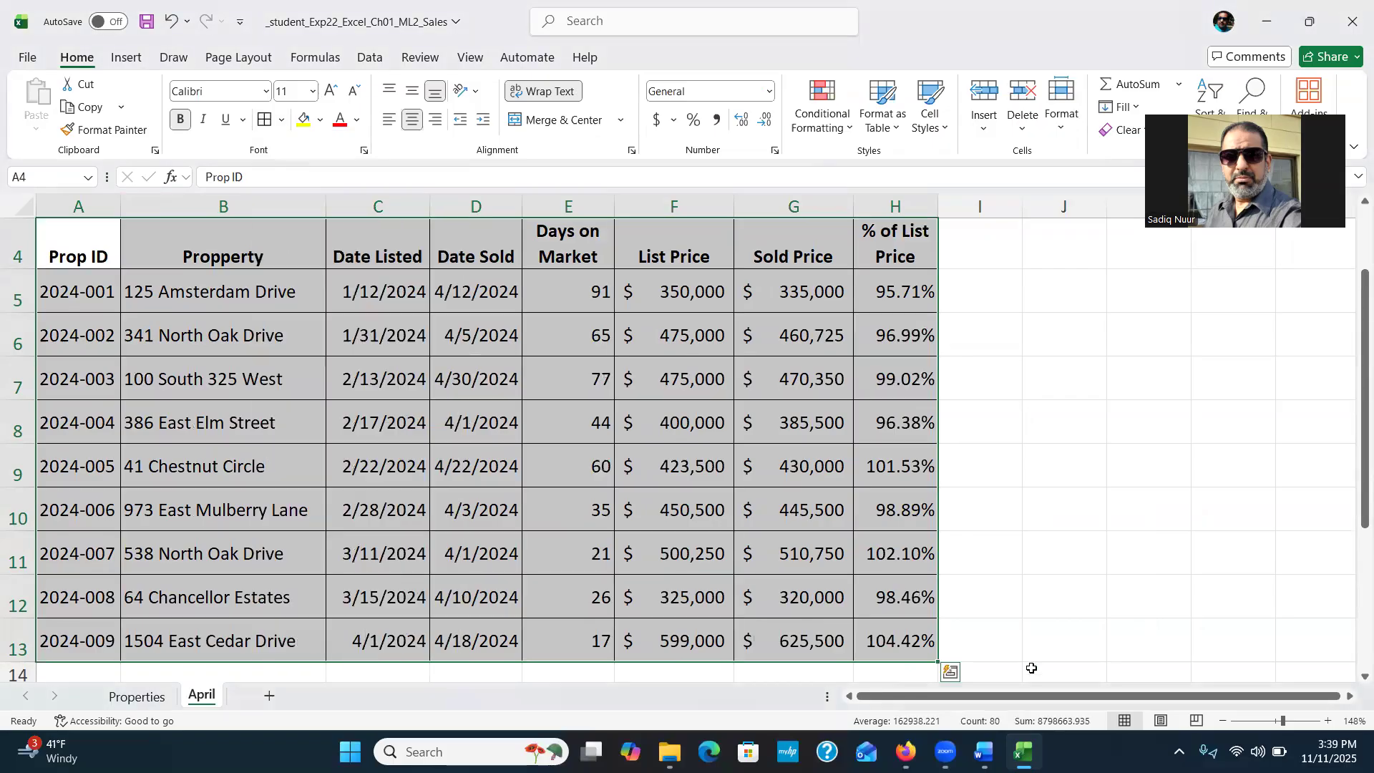
Step: Read instruction 14 in the Word document and, back in Excel, try to right-align the days on market results in E5:E13
{"action": "left_click", "coordinate": [983, 752]}
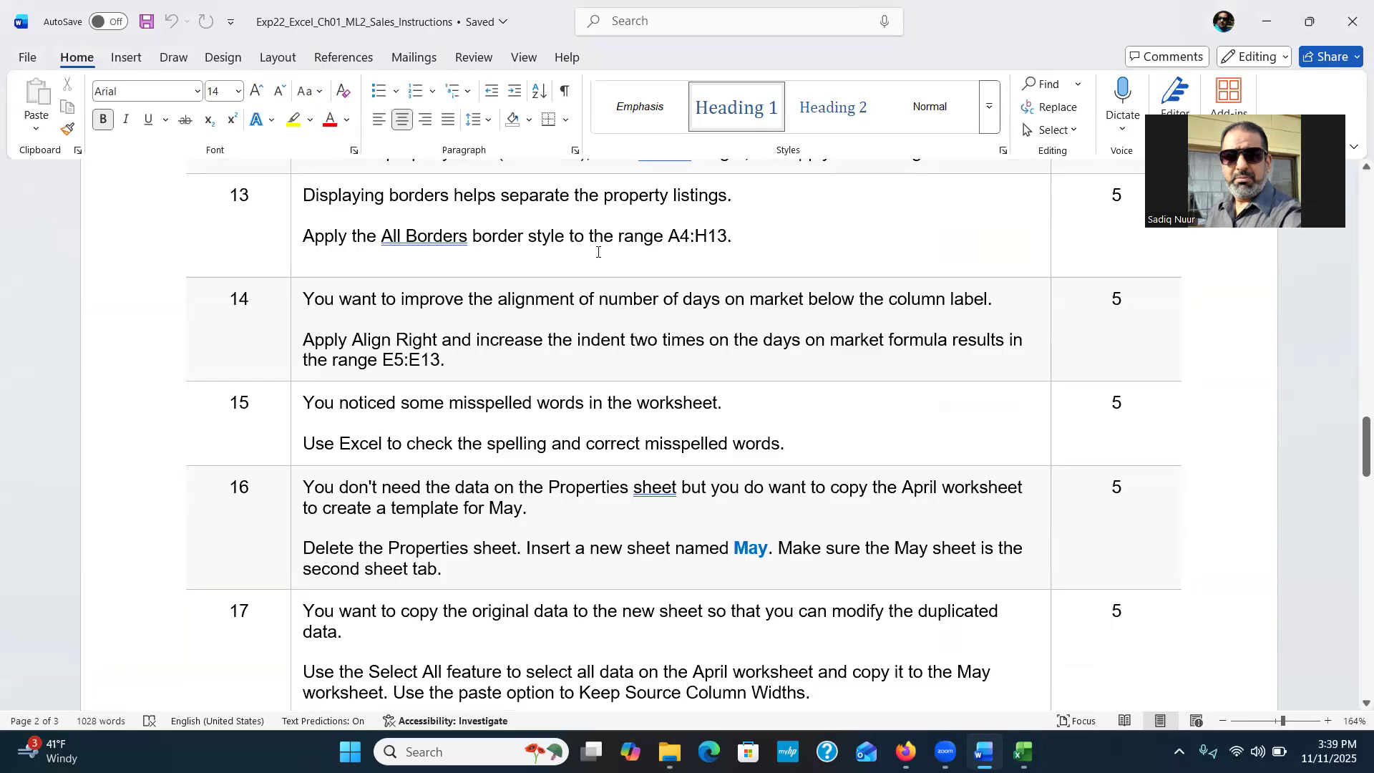
{"action": "left_click_drag", "start_coordinate": [1356, 433], "coordinate": [1352, 447]}
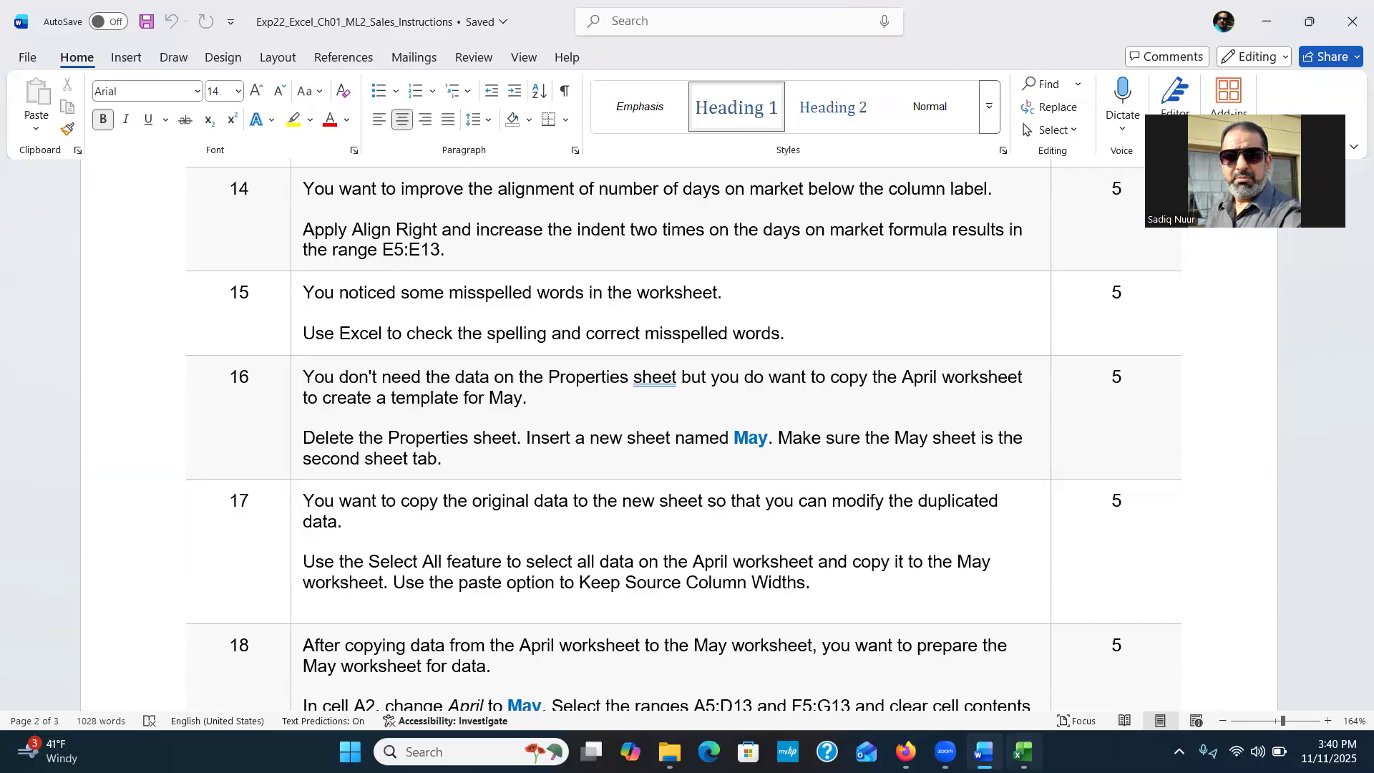
{"action": "left_click", "coordinate": [1024, 751]}
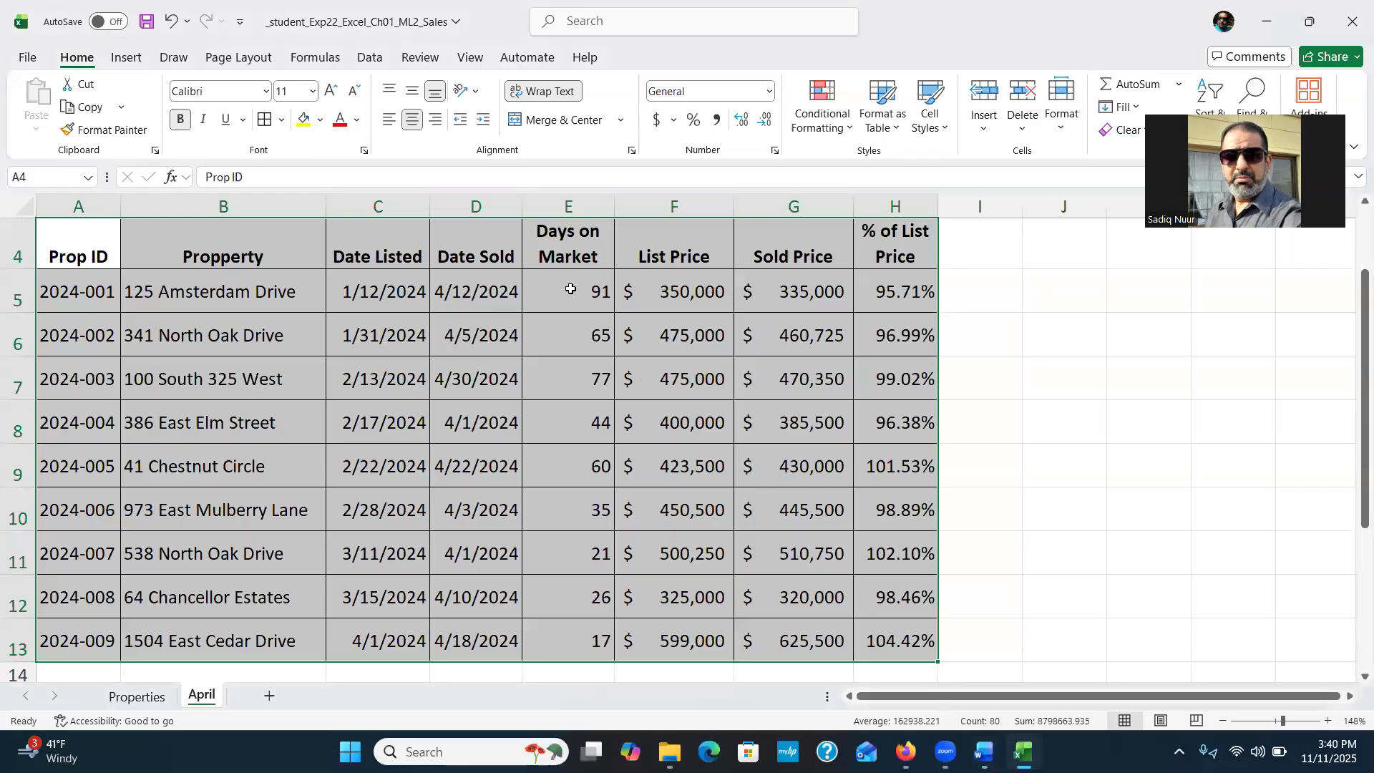
{"action": "left_click", "coordinate": [570, 289]}
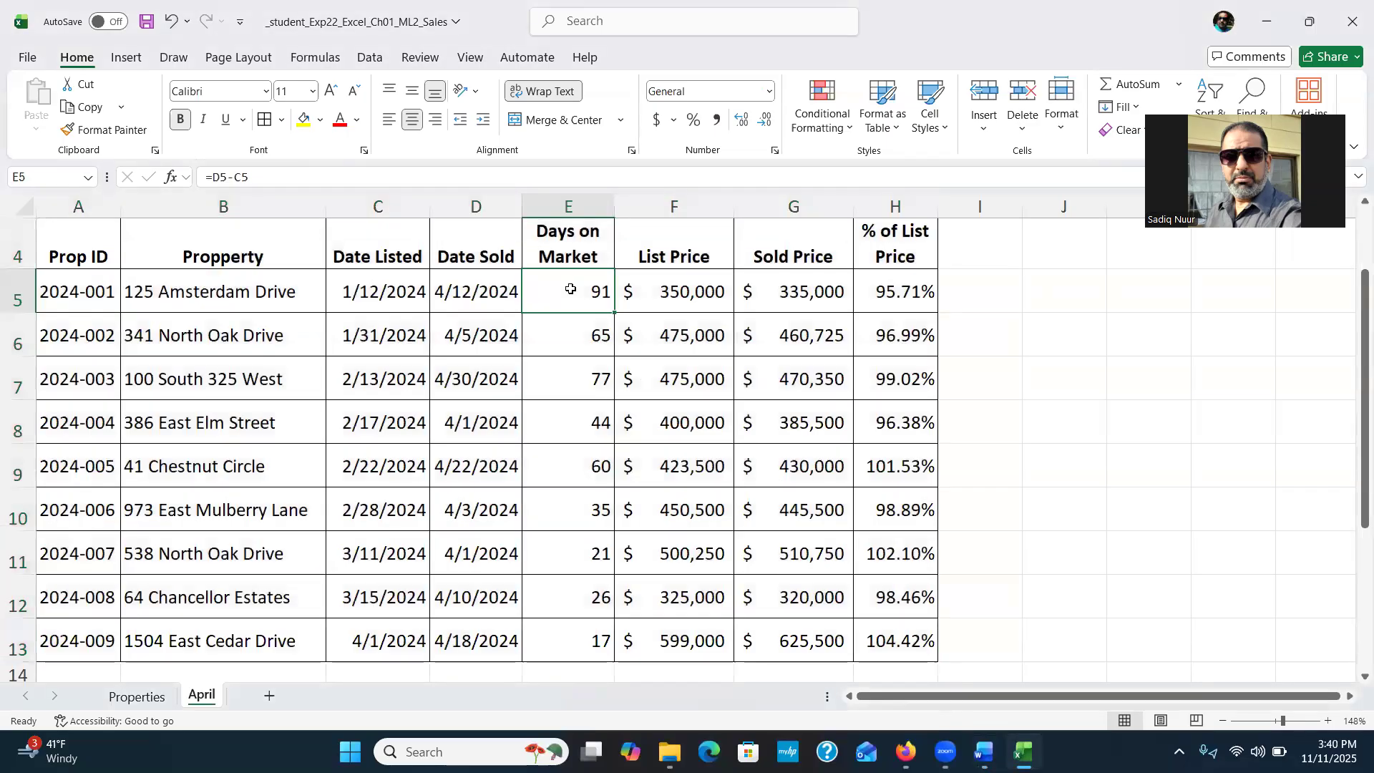
{"action": "left_click_drag", "start_coordinate": [570, 288], "coordinate": [573, 638]}
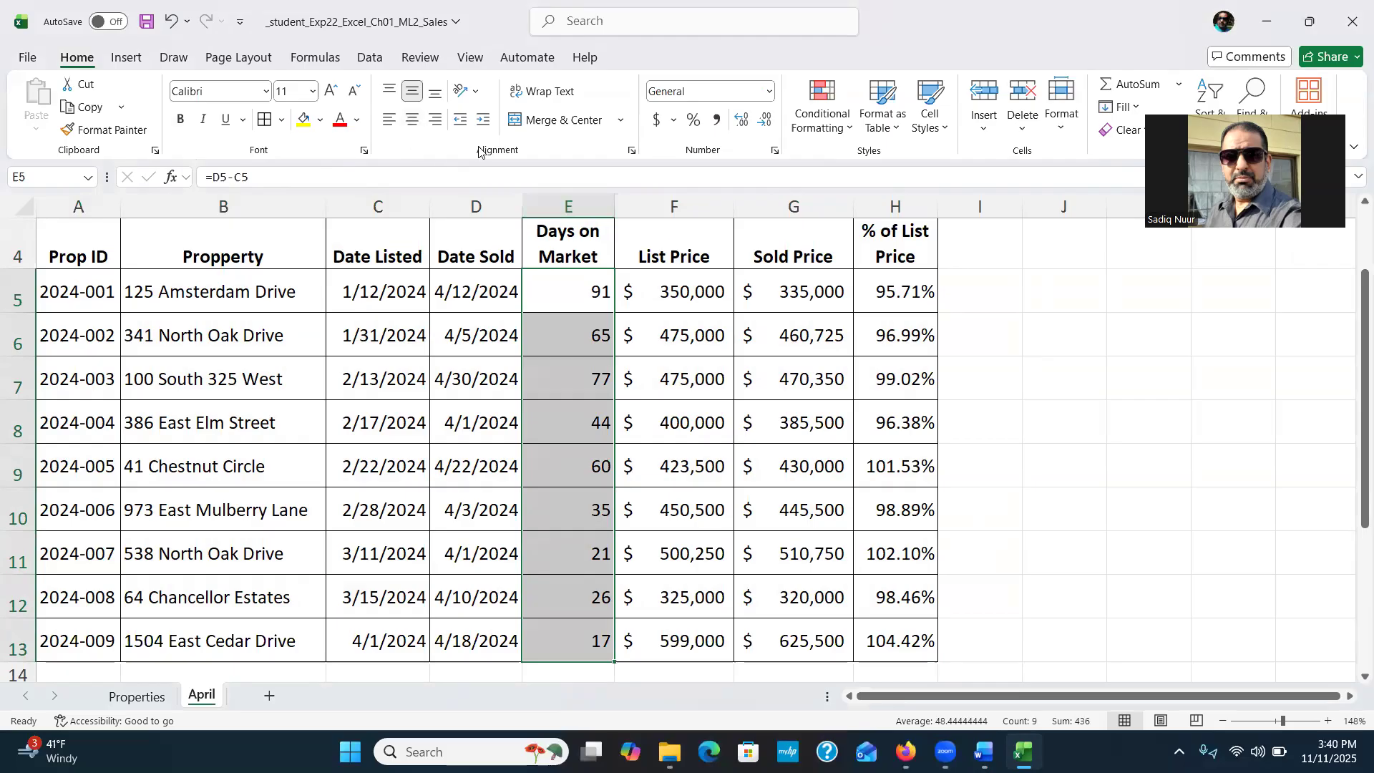
{"action": "key", "text": "ctrl+q"}
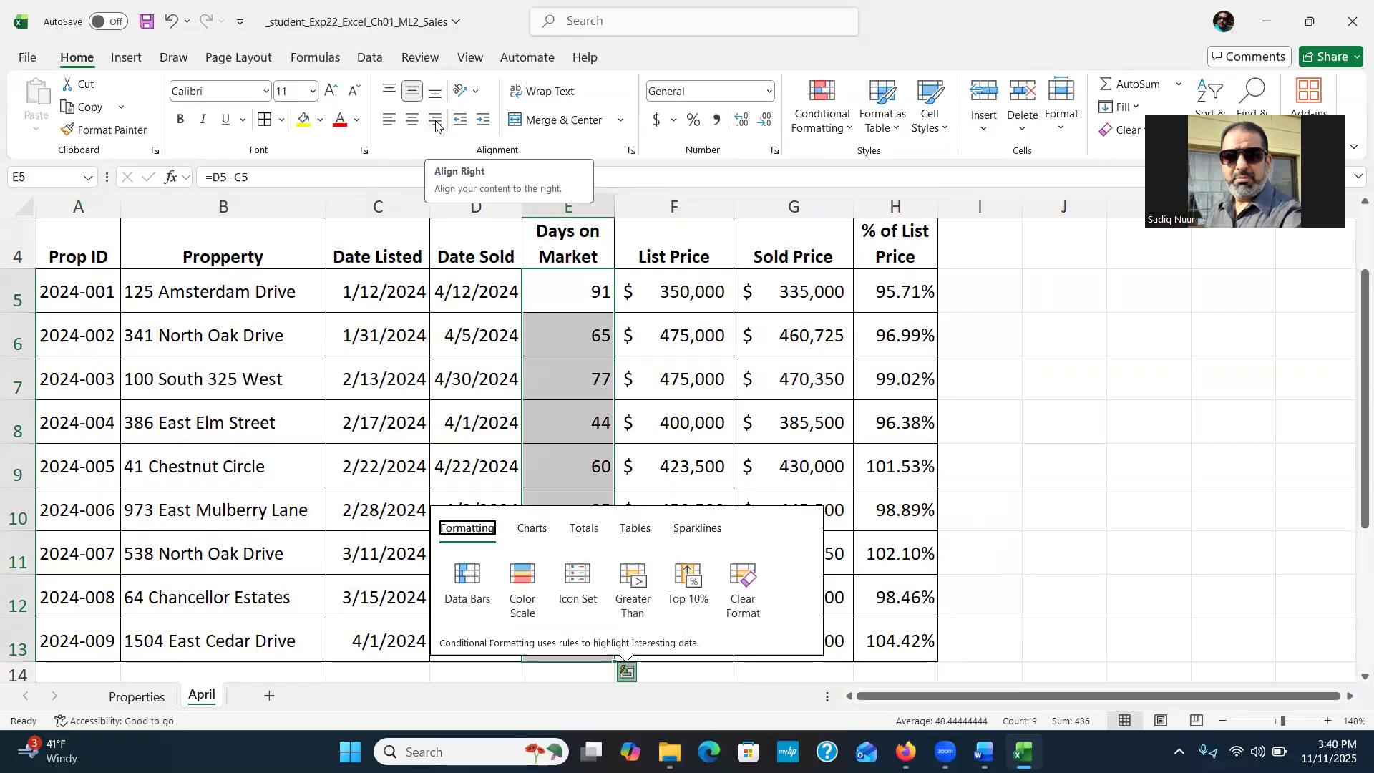
{"action": "left_click", "coordinate": [437, 126]}
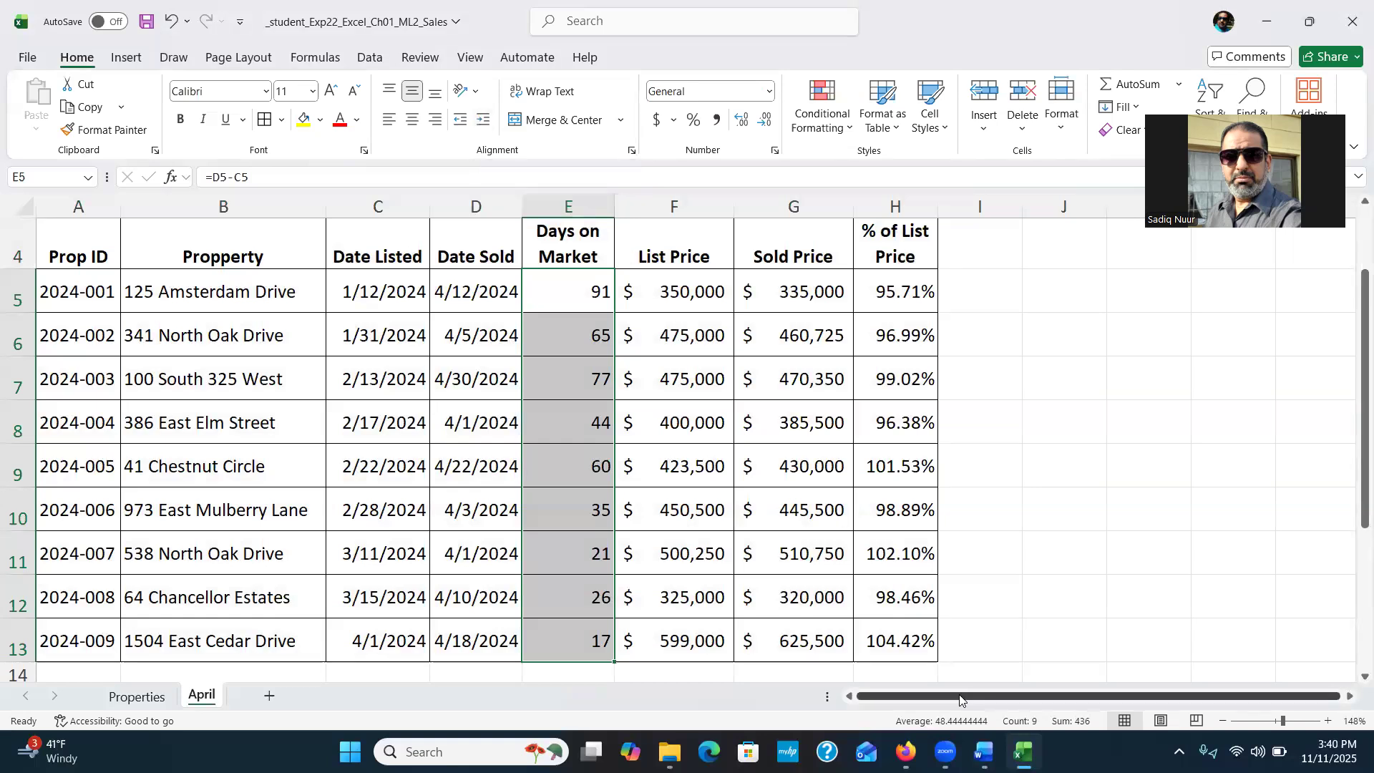
Step: Recheck instruction 14 in the Word document and, back in Excel, increase the indent of E5:E13 three times and apply Align Right
{"action": "left_click", "coordinate": [984, 751]}
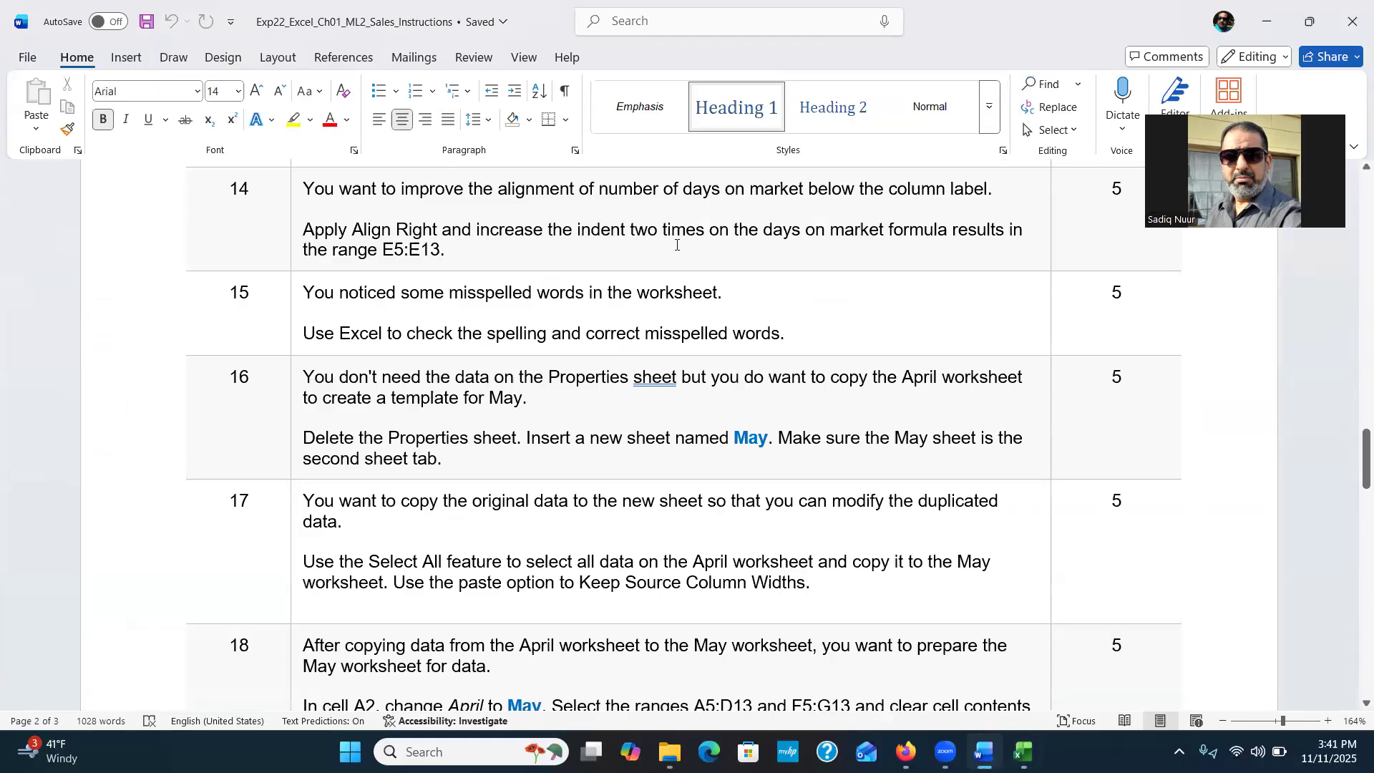
{"action": "left_click", "coordinate": [1023, 752]}
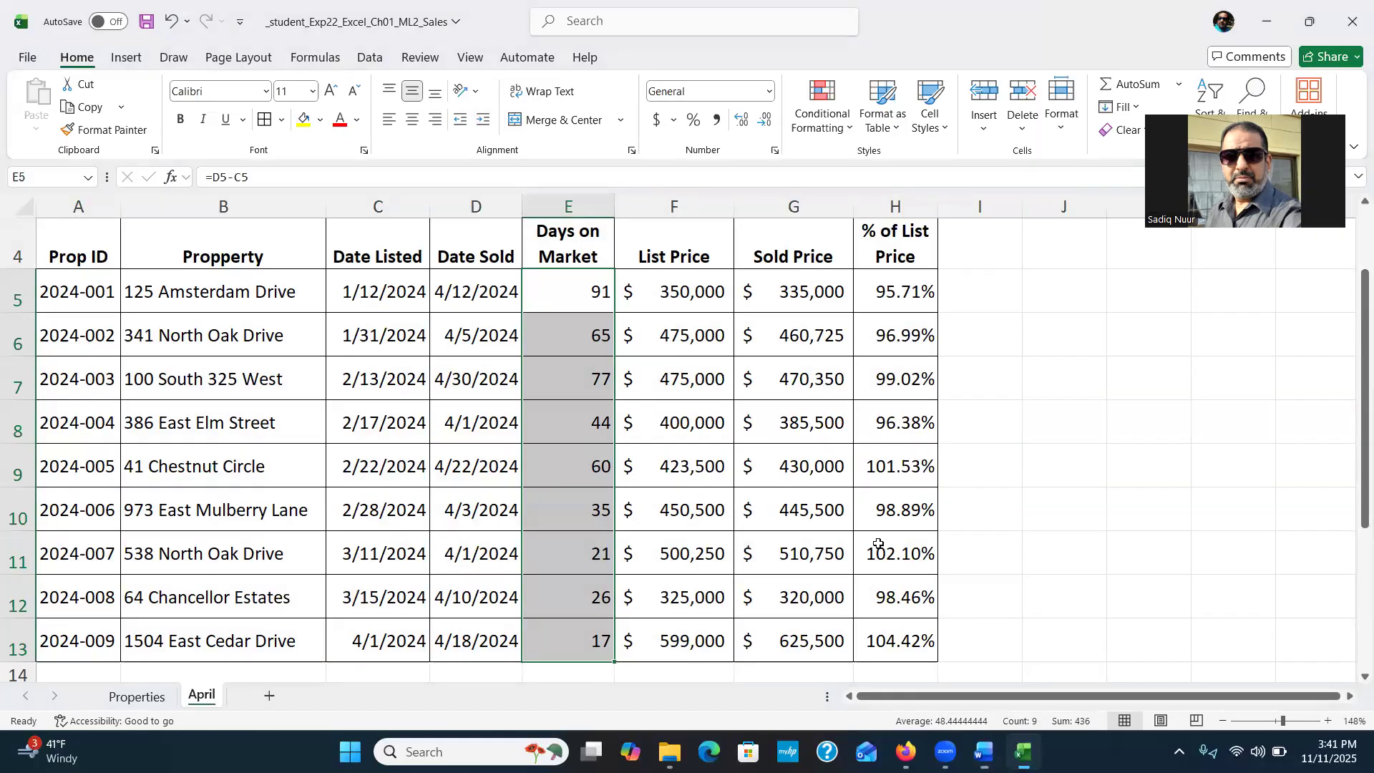
{"action": "left_click", "coordinate": [483, 120]}
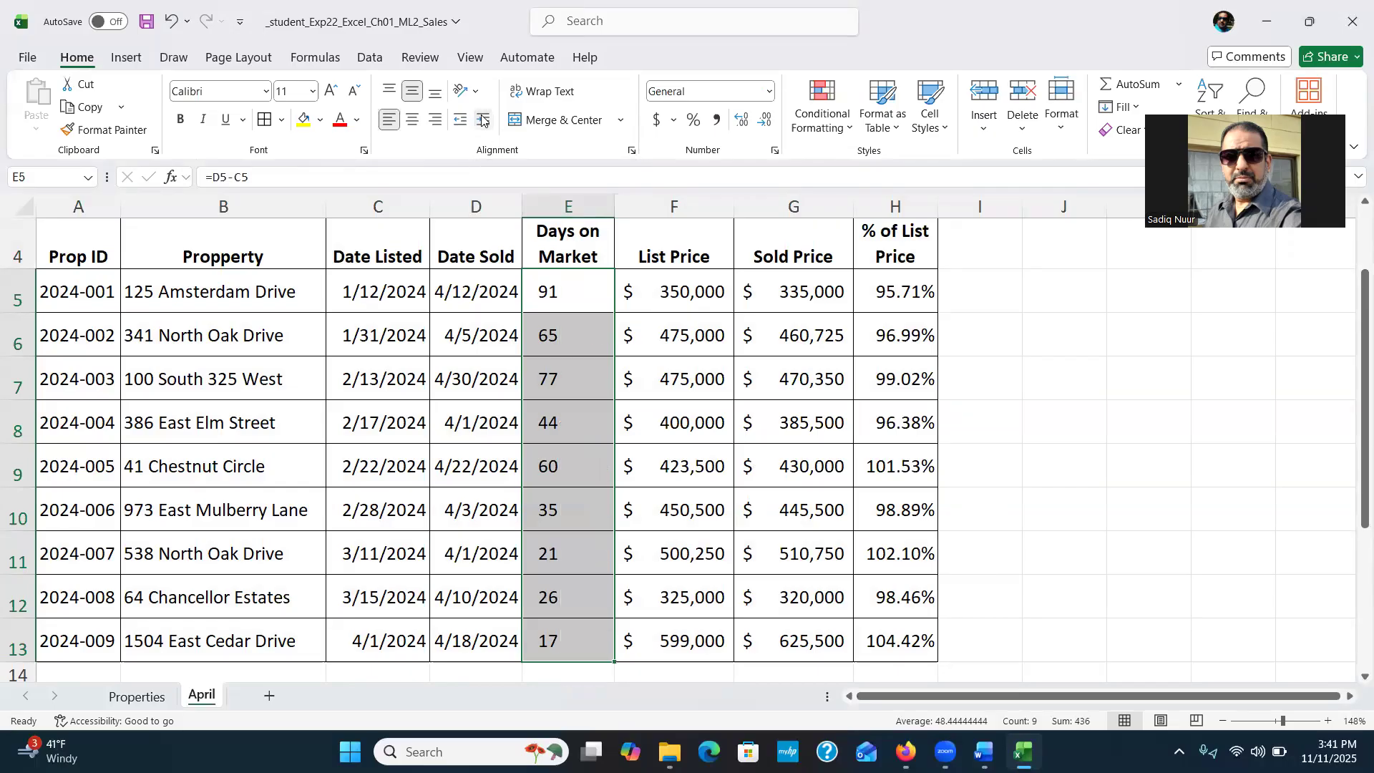
{"action": "left_click", "coordinate": [483, 120]}
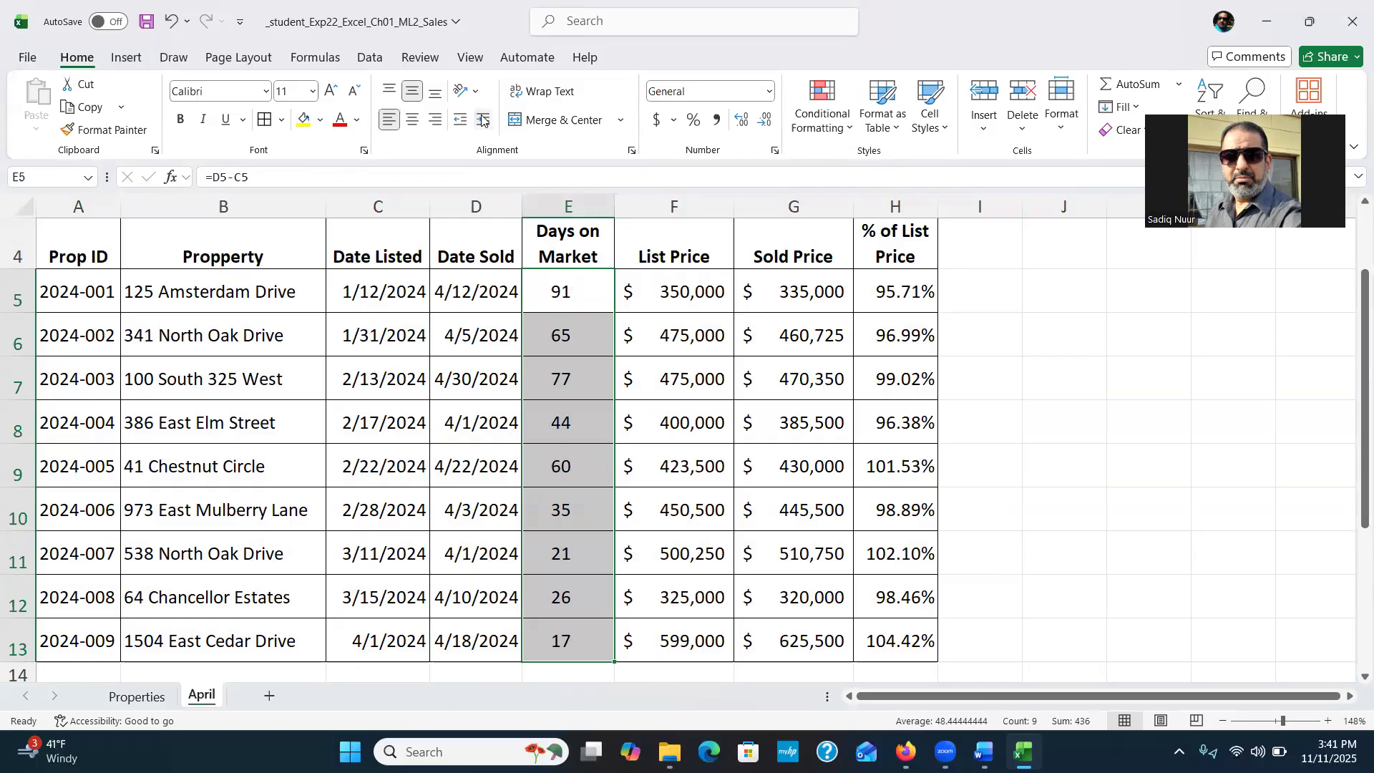
{"action": "left_click", "coordinate": [483, 120]}
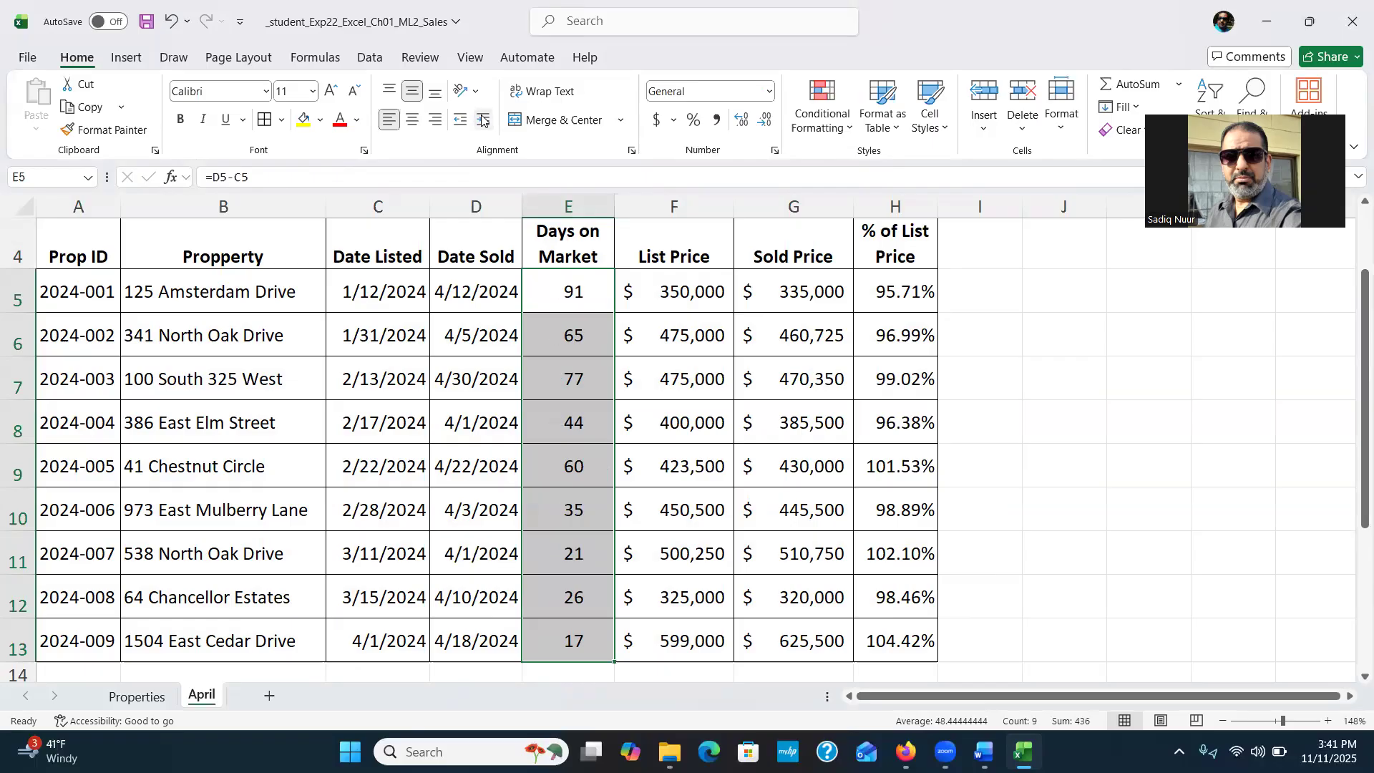
{"action": "left_click", "coordinate": [437, 122]}
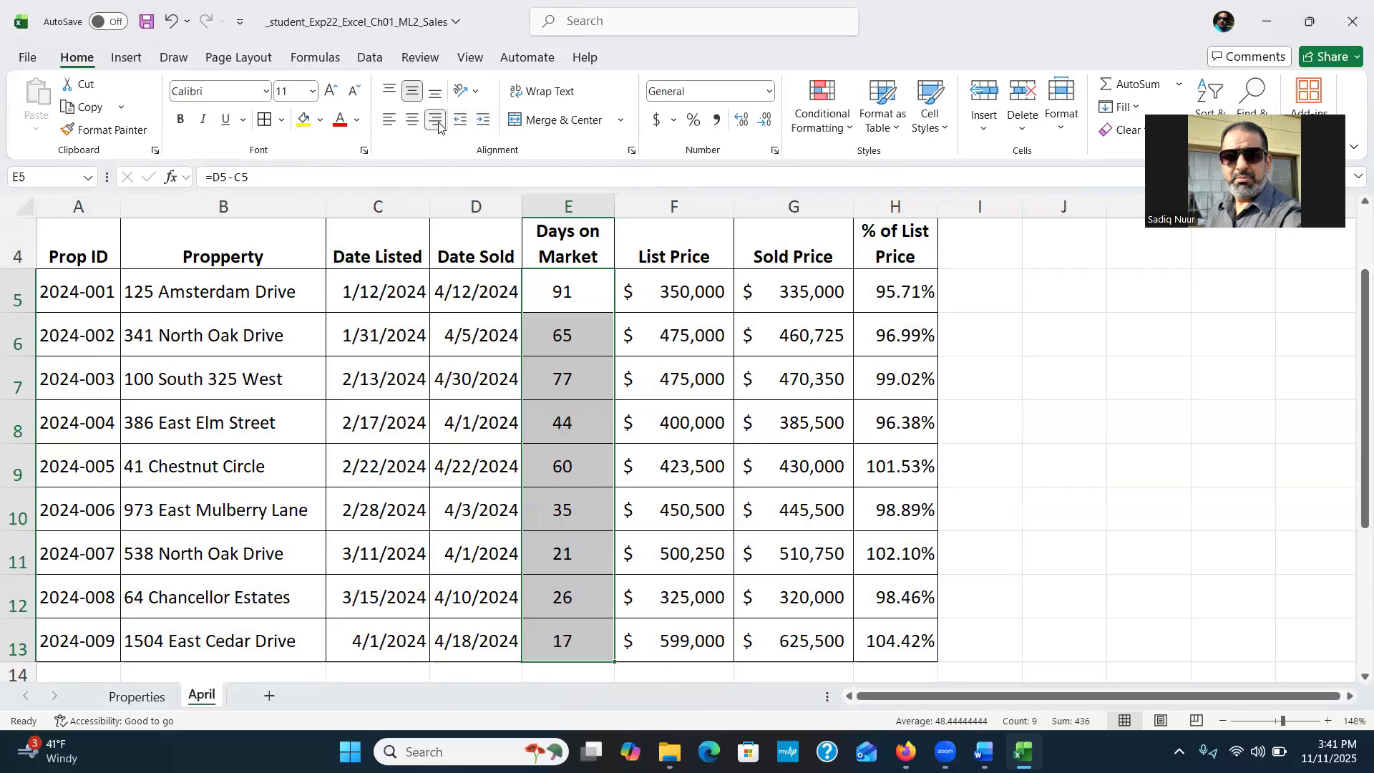
Step: Turn off Align Right for the days on market results in E5:E13 and increase their indent three times
{"action": "left_click", "coordinate": [435, 122]}
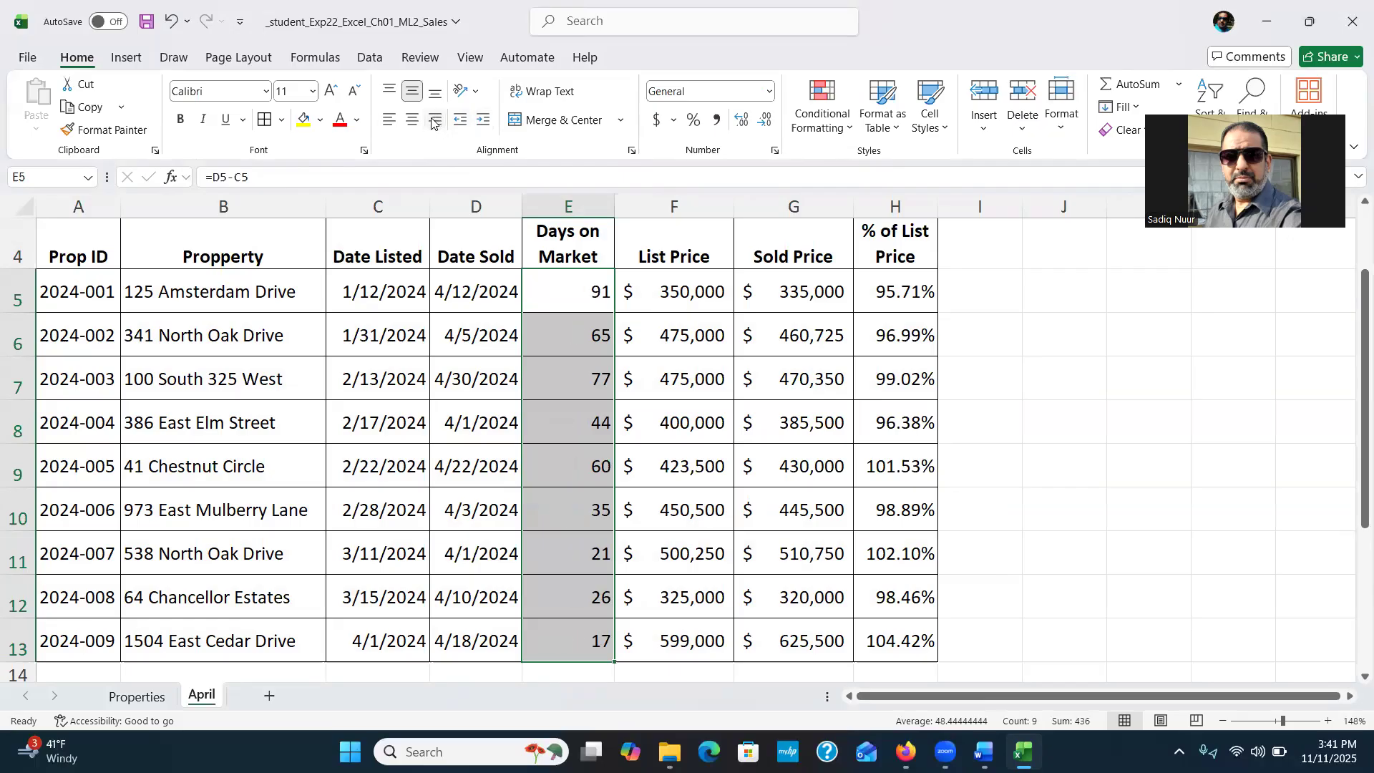
{"action": "left_click", "coordinate": [481, 125]}
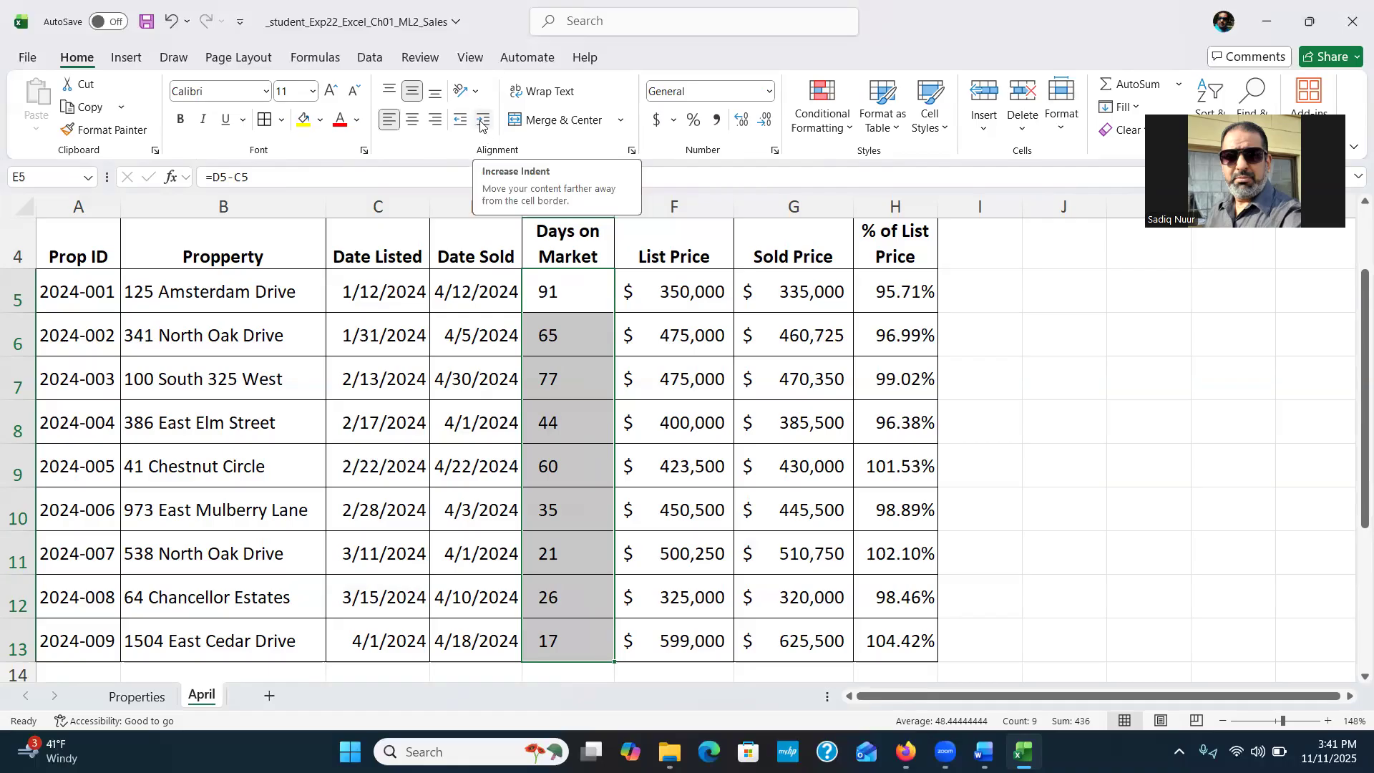
{"action": "left_click", "coordinate": [480, 124]}
{"action": "left_click", "coordinate": [481, 125]}
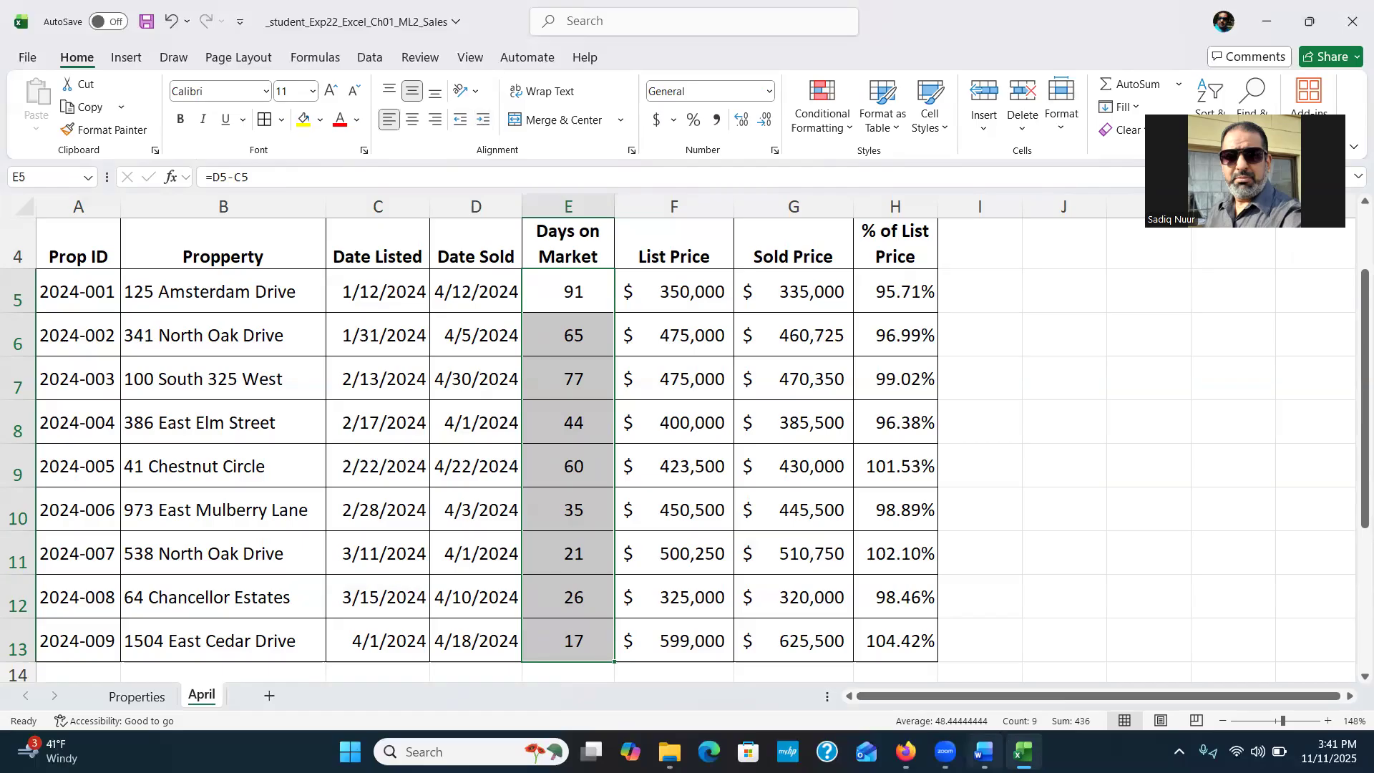
Step: Read instruction 15 in the Word document and, back in Excel, spell-check the April sheet from A1, correcting the misspellings to Associates and Property
{"action": "left_click", "coordinate": [979, 748]}
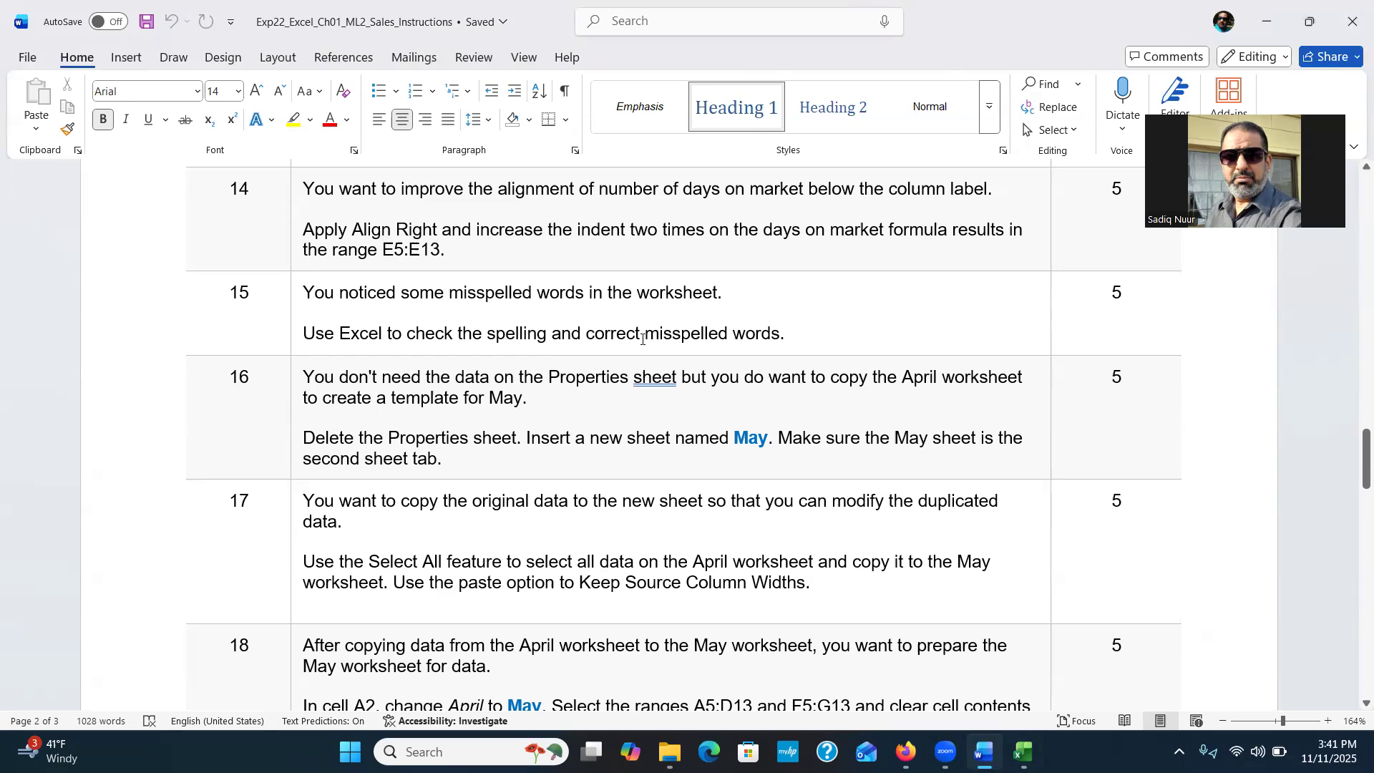
{"action": "left_click", "coordinate": [1024, 751]}
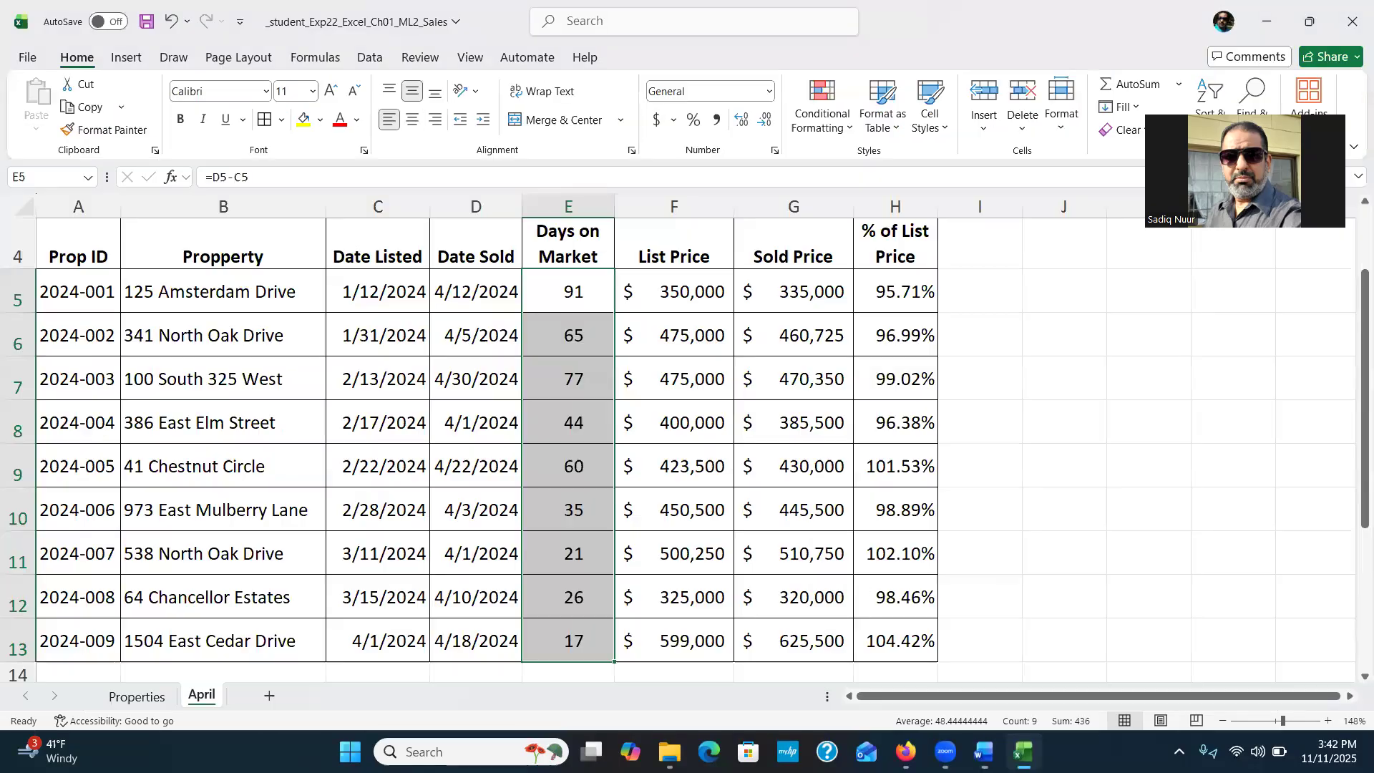
{"action": "left_click_drag", "start_coordinate": [1356, 511], "coordinate": [1353, 404]}
{"action": "left_click", "coordinate": [181, 247]}
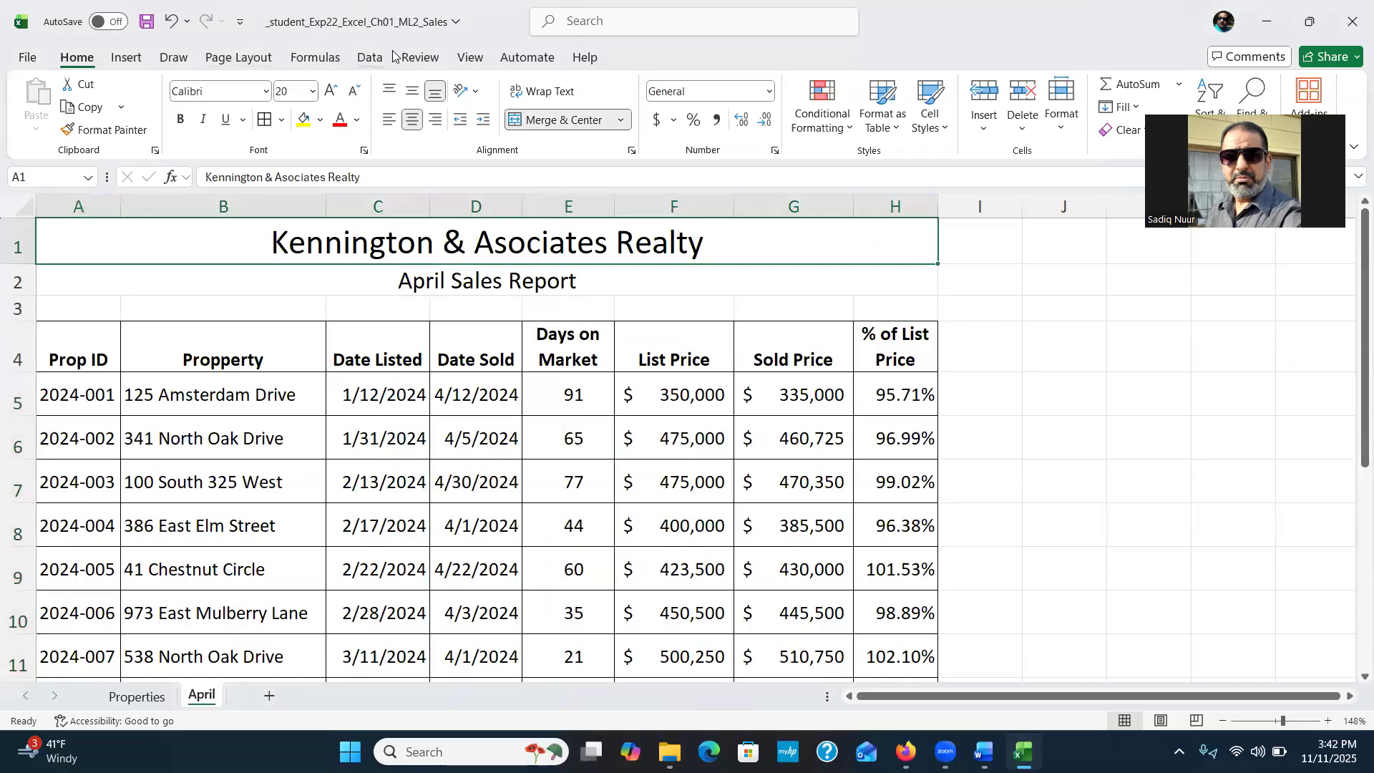
{"action": "left_click", "coordinate": [419, 57]}
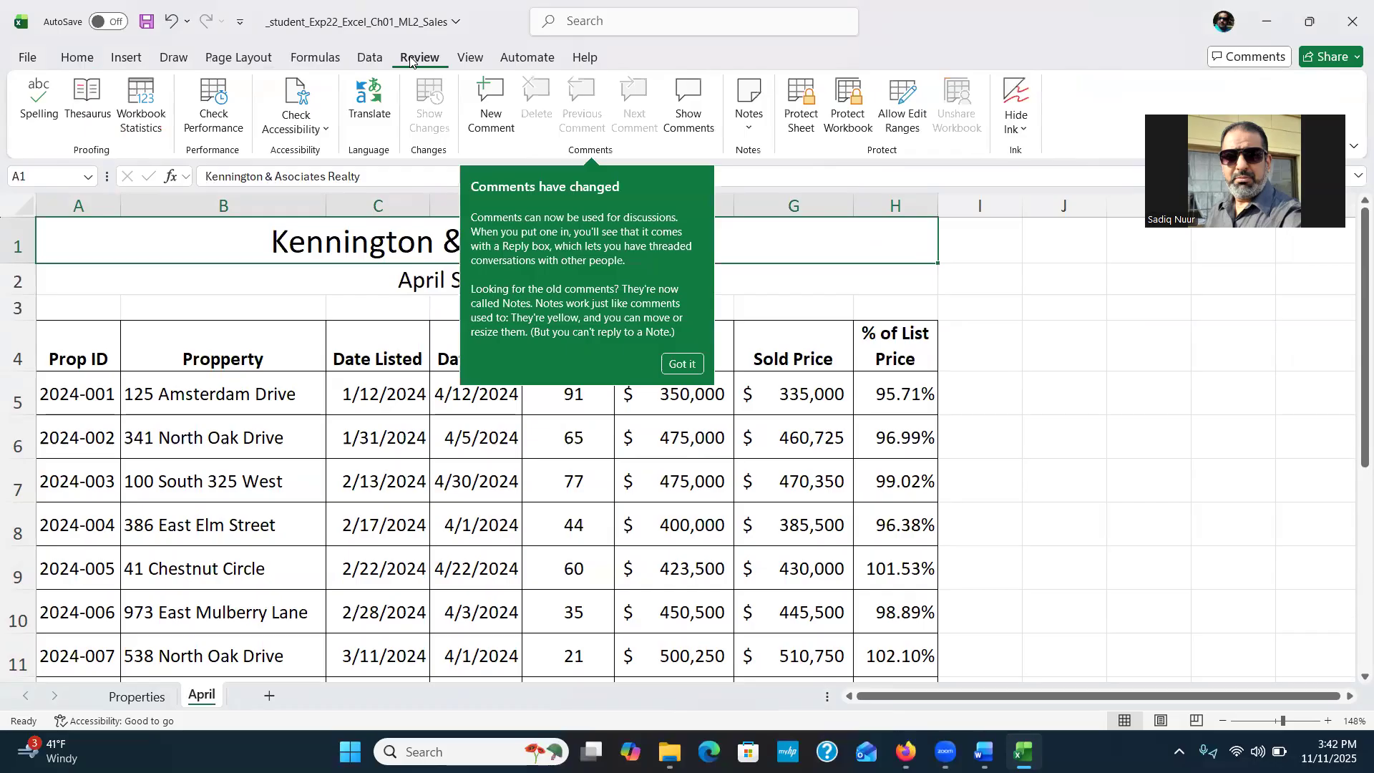
{"action": "left_click", "coordinate": [682, 364]}
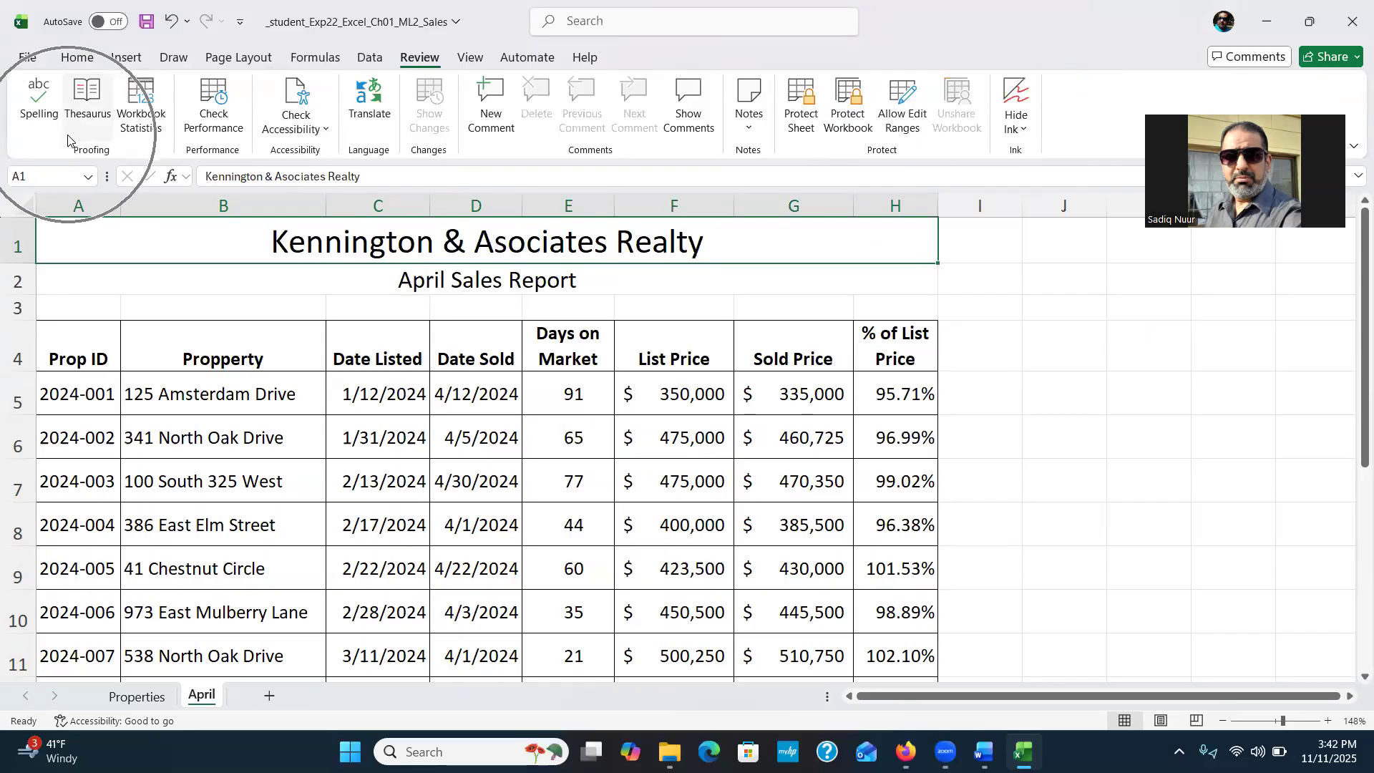
{"action": "left_click", "coordinate": [40, 105]}
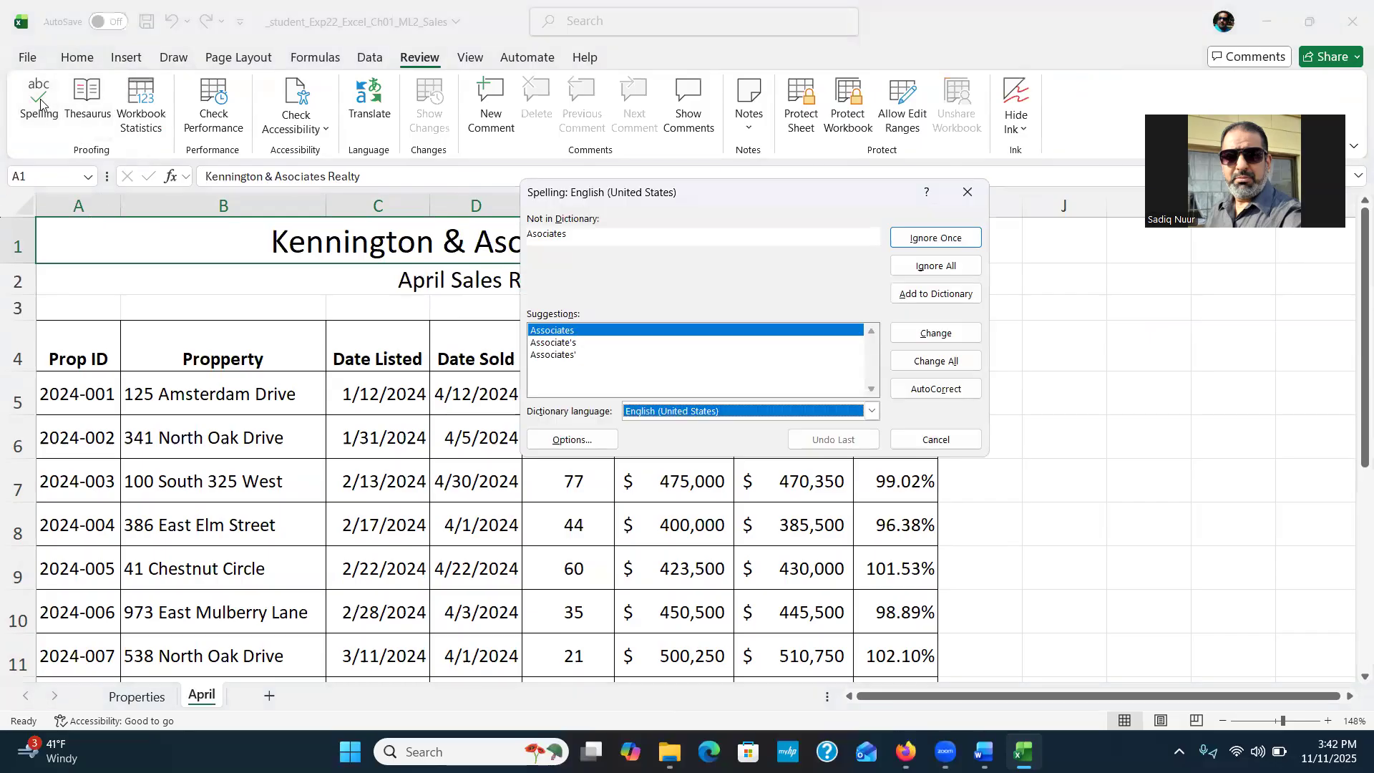
{"action": "left_click", "coordinate": [936, 334]}
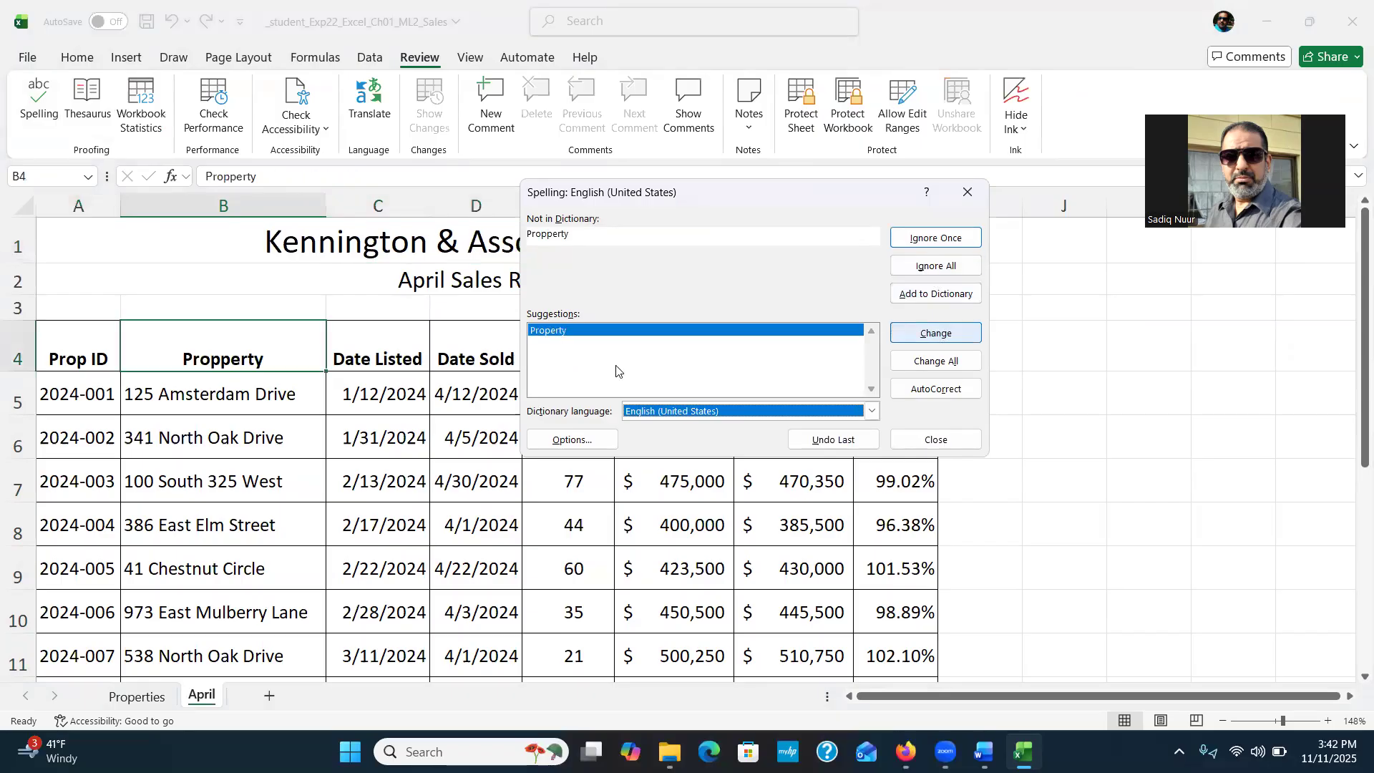
{"action": "left_click", "coordinate": [936, 333]}
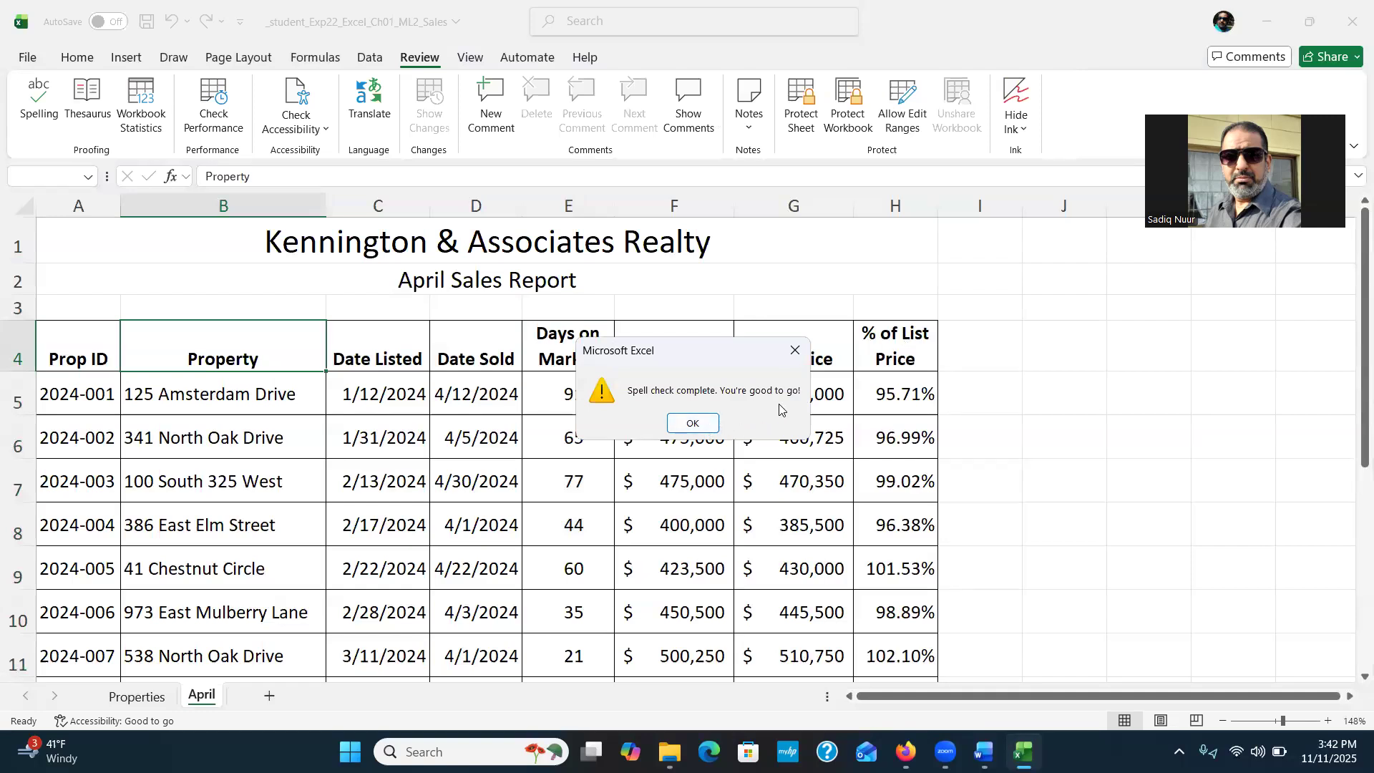
{"action": "left_click", "coordinate": [696, 422]}
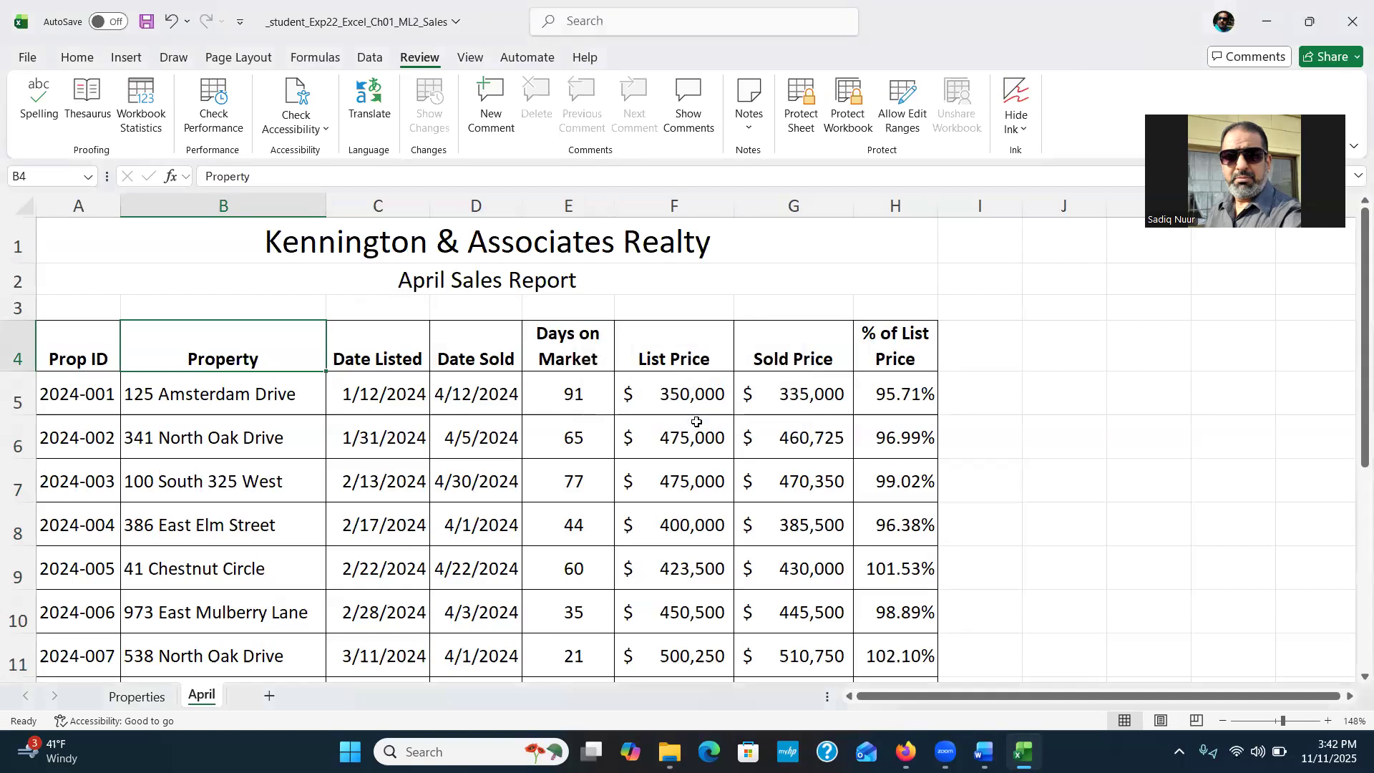
Step: Read instruction 16 in the Word document and, back in Excel, permanently delete the Properties sheet
{"action": "mouse_move", "coordinate": [984, 751]}
{"action": "left_click", "coordinate": [984, 680]}
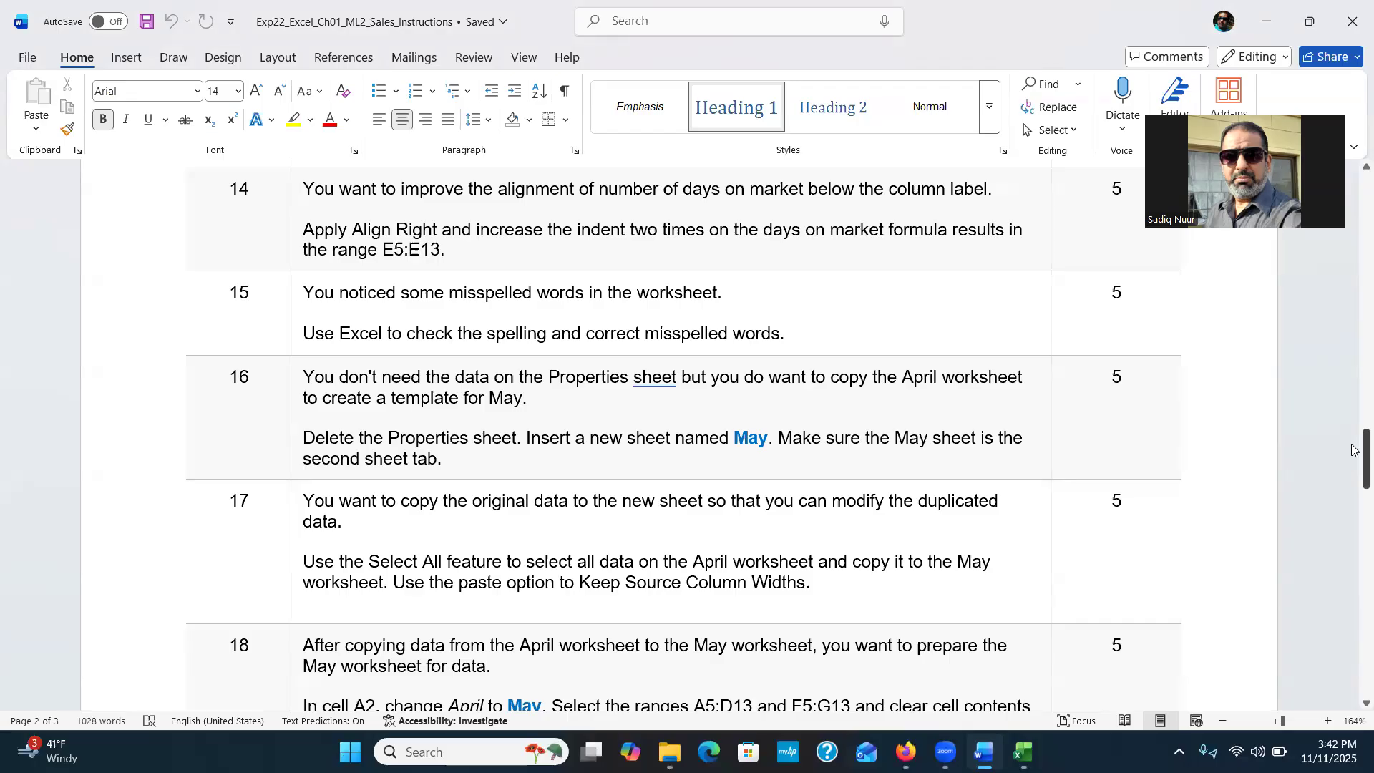
{"action": "left_click_drag", "start_coordinate": [1355, 450], "coordinate": [1355, 470]}
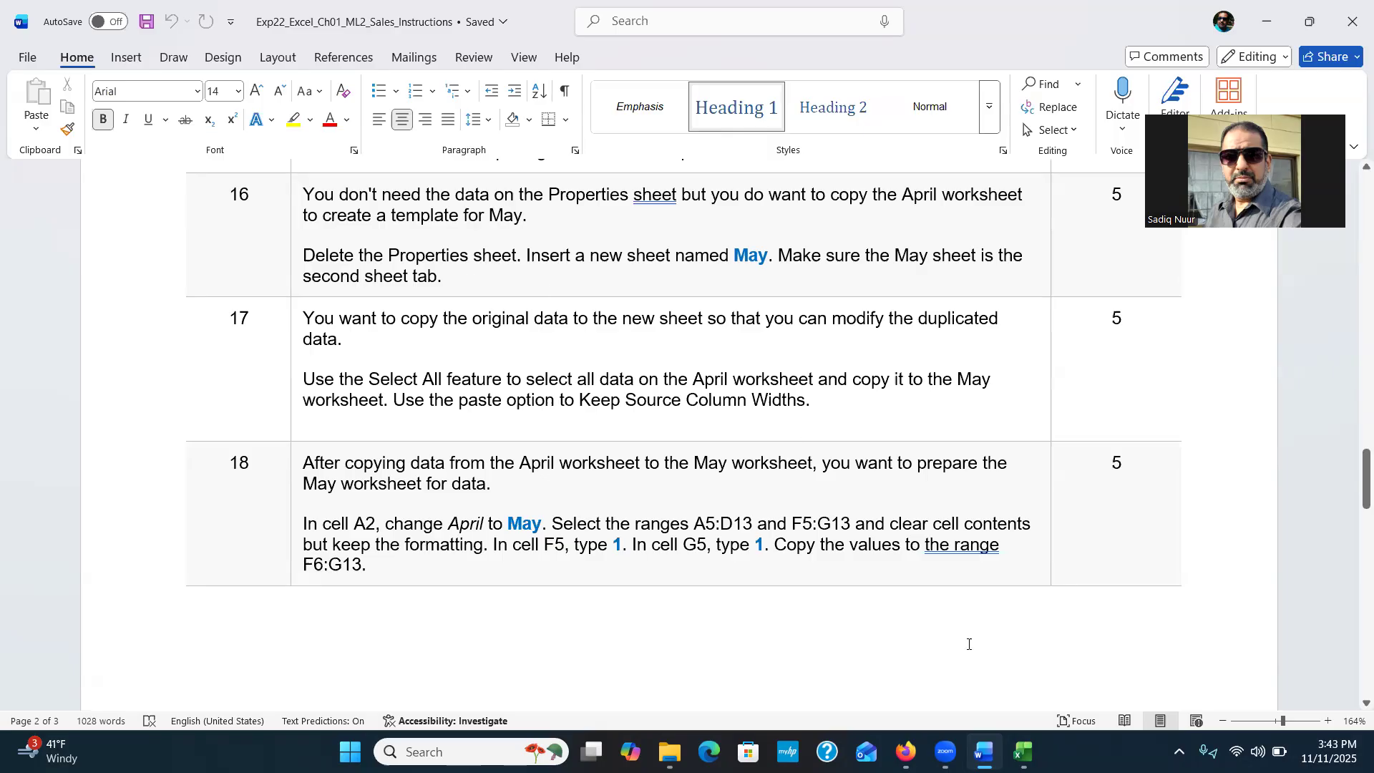
{"action": "left_click", "coordinate": [1023, 752]}
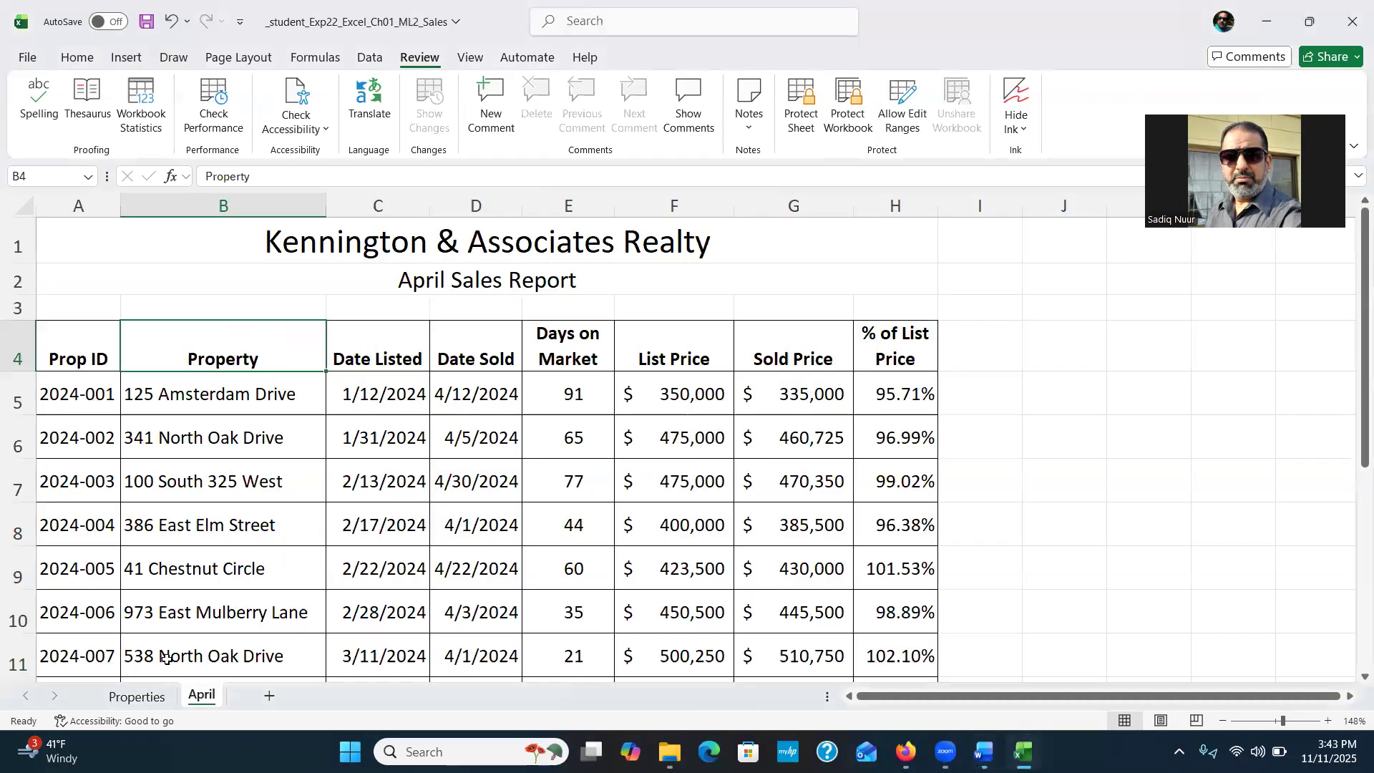
{"action": "right_click", "coordinate": [141, 698]}
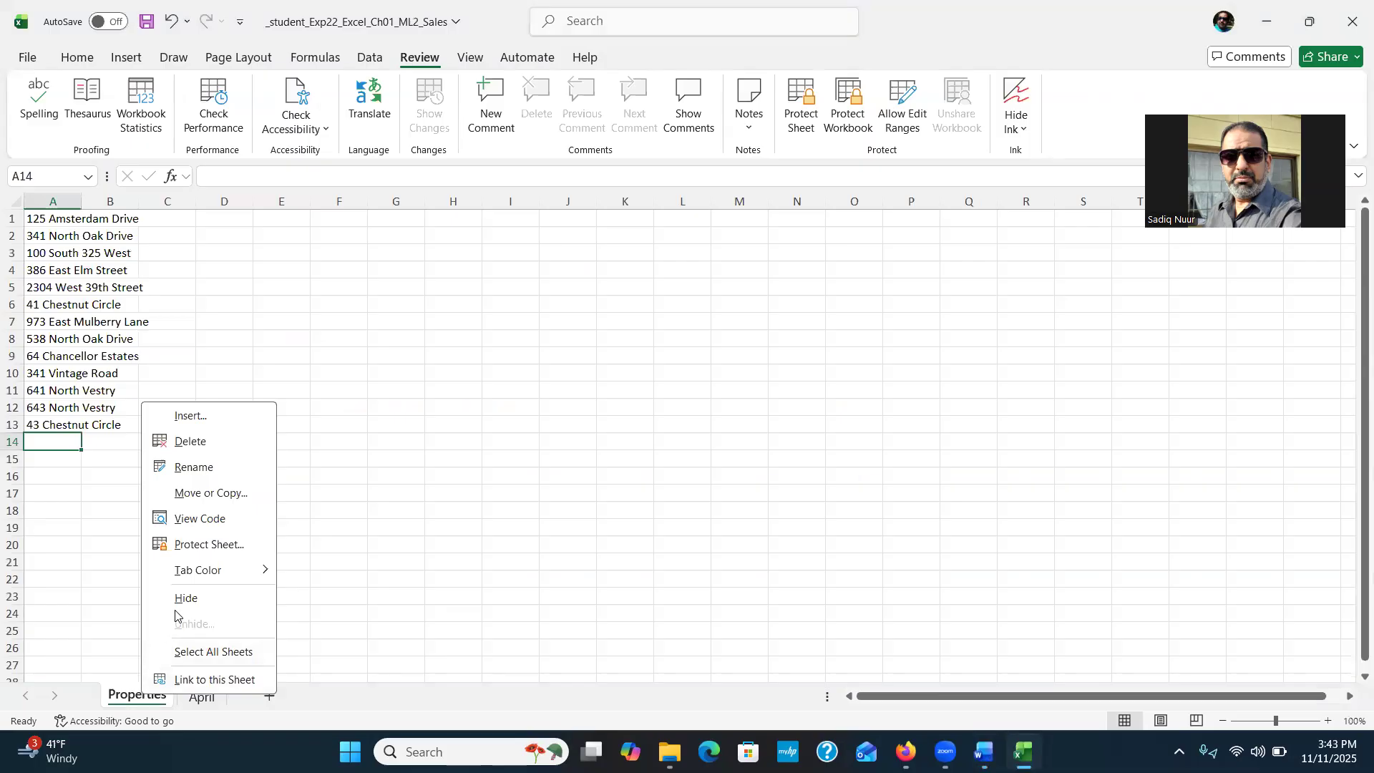
{"action": "left_click", "coordinate": [192, 442]}
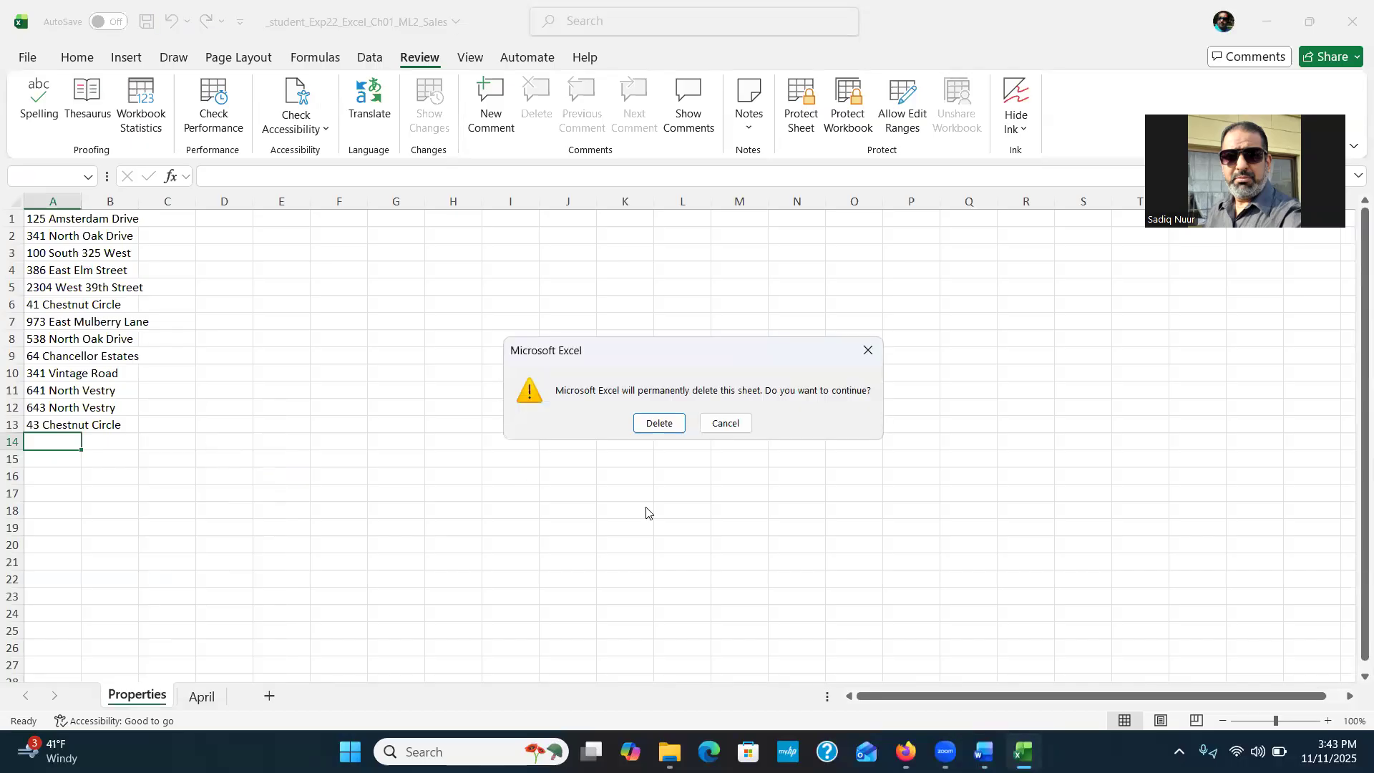
{"action": "left_click", "coordinate": [659, 424]}
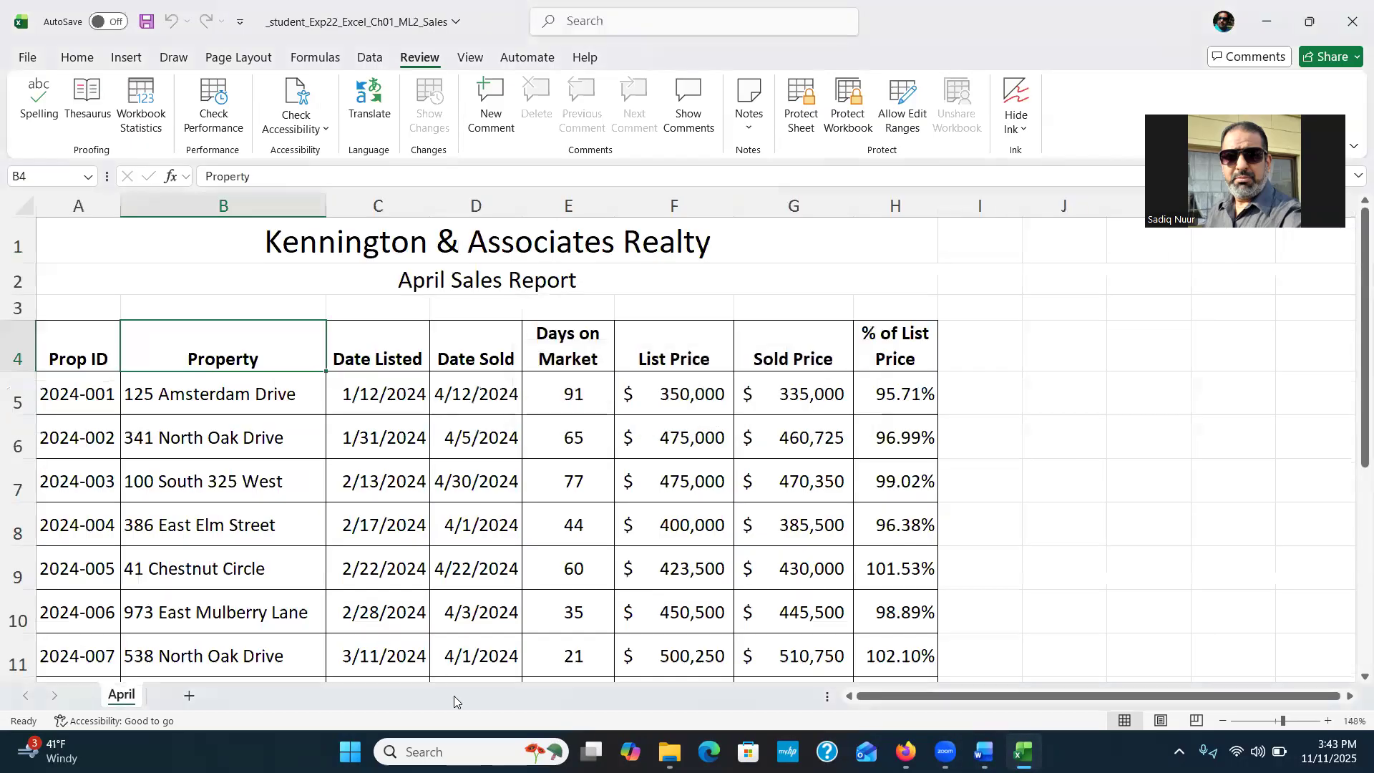
Step: Insert a new worksheet after April and name it May
{"action": "left_click", "coordinate": [189, 696]}
{"action": "double_click", "coordinate": [176, 696]}
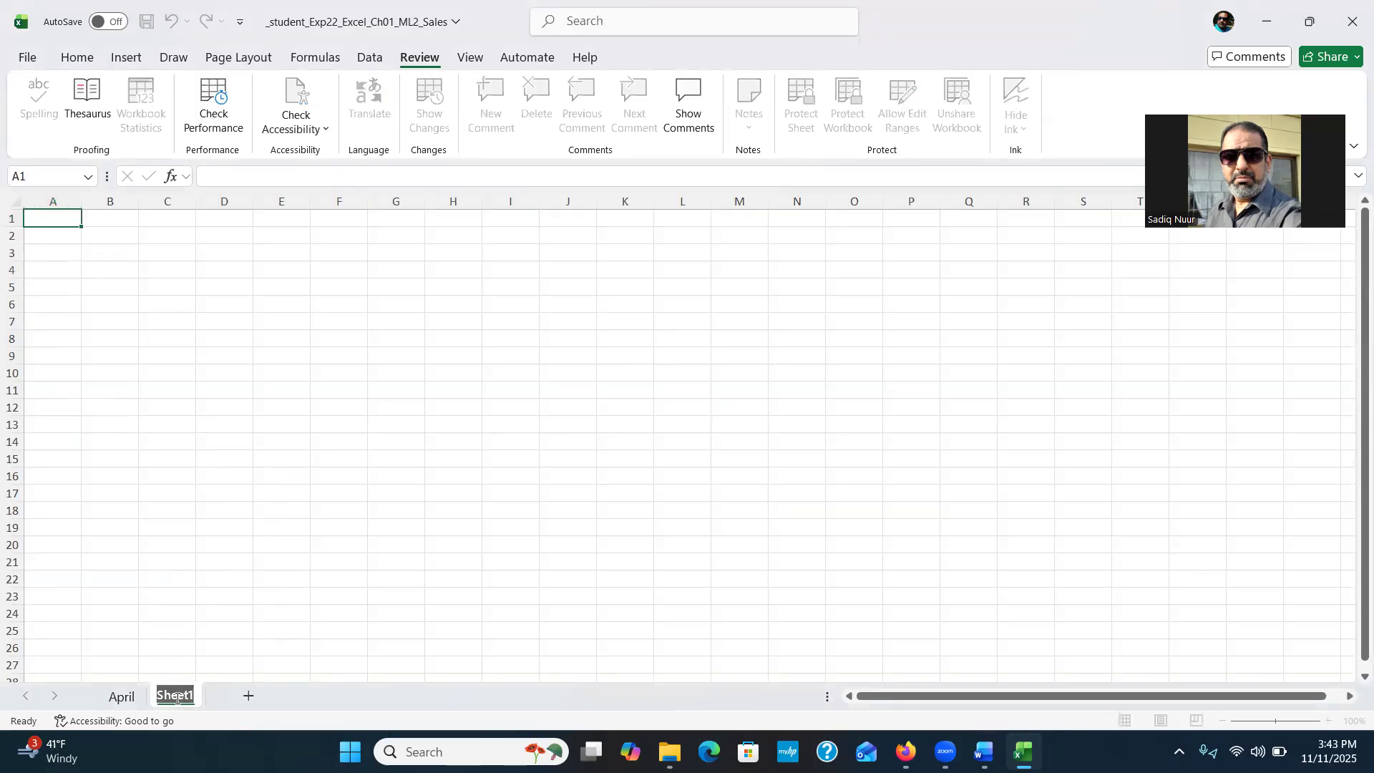
{"action": "type", "text": "May"}
{"action": "key", "text": "Return"}
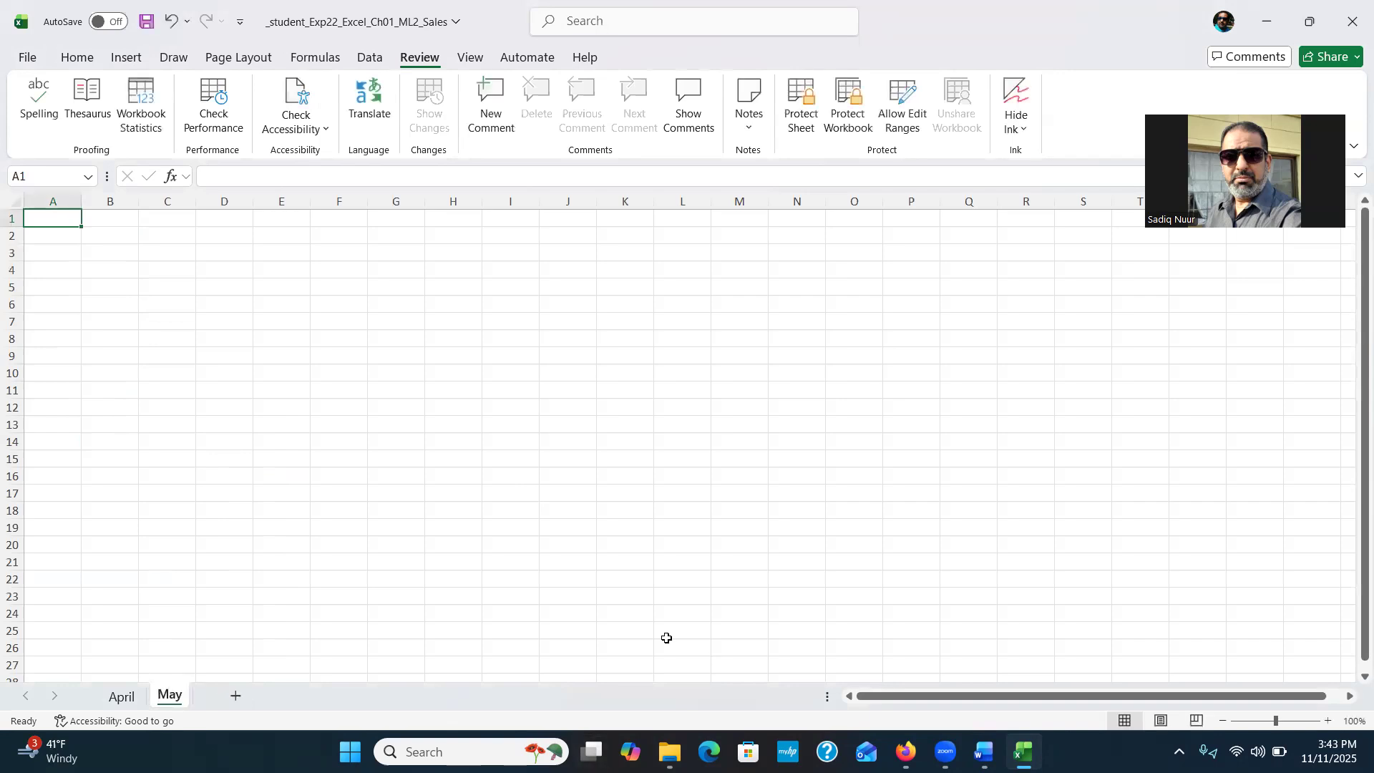
Step: Read instruction 17 in the Word document and, back in Excel, select all cells of the April worksheet and copy them
{"action": "left_click", "coordinate": [983, 752]}
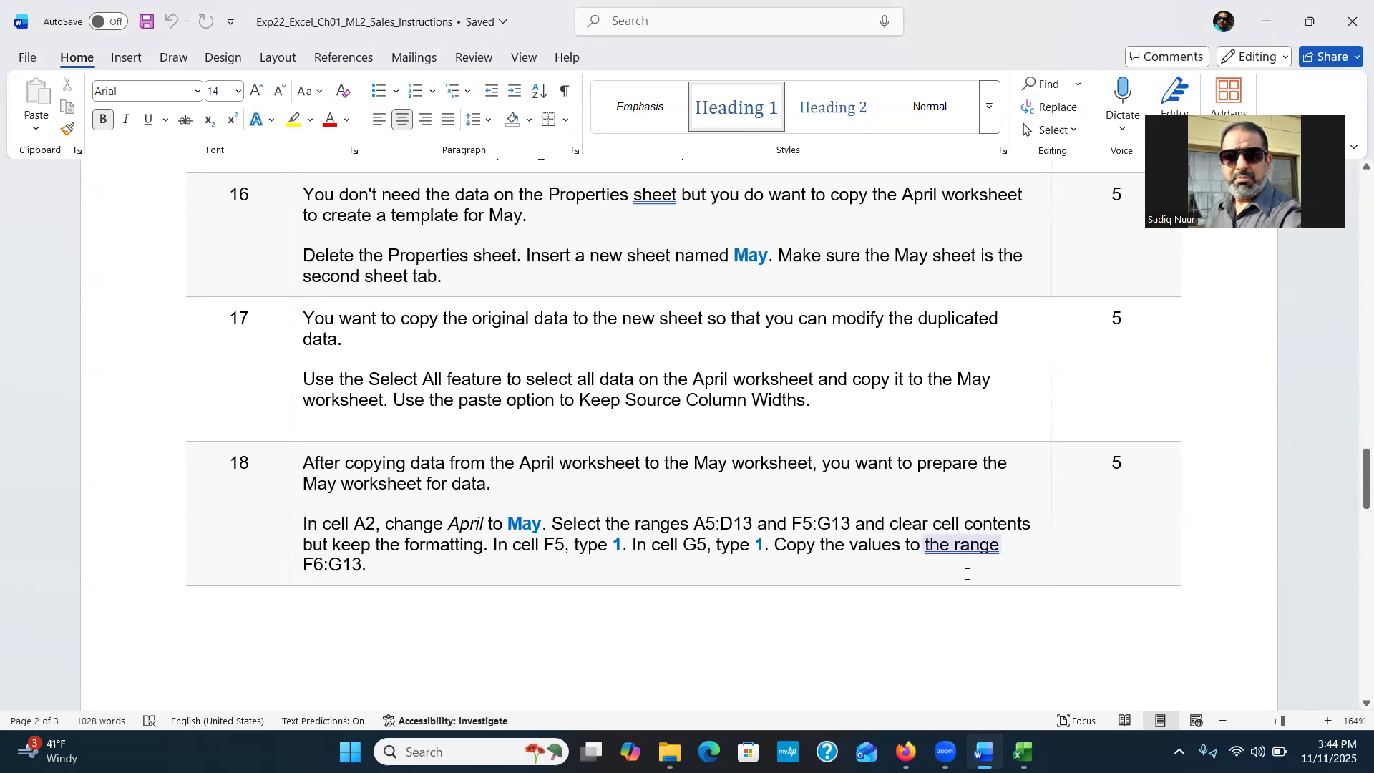
{"action": "mouse_move", "coordinate": [1024, 751]}
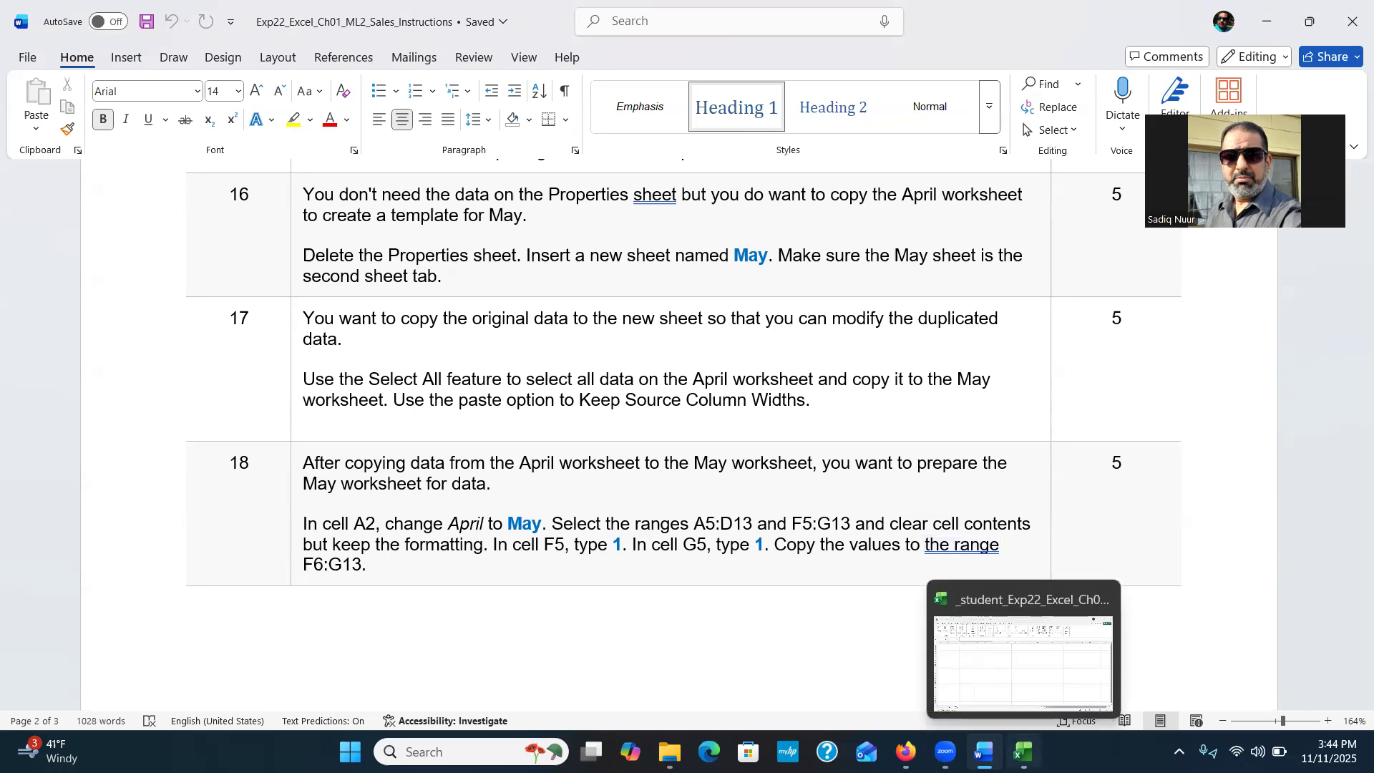
{"action": "left_click", "coordinate": [1024, 662]}
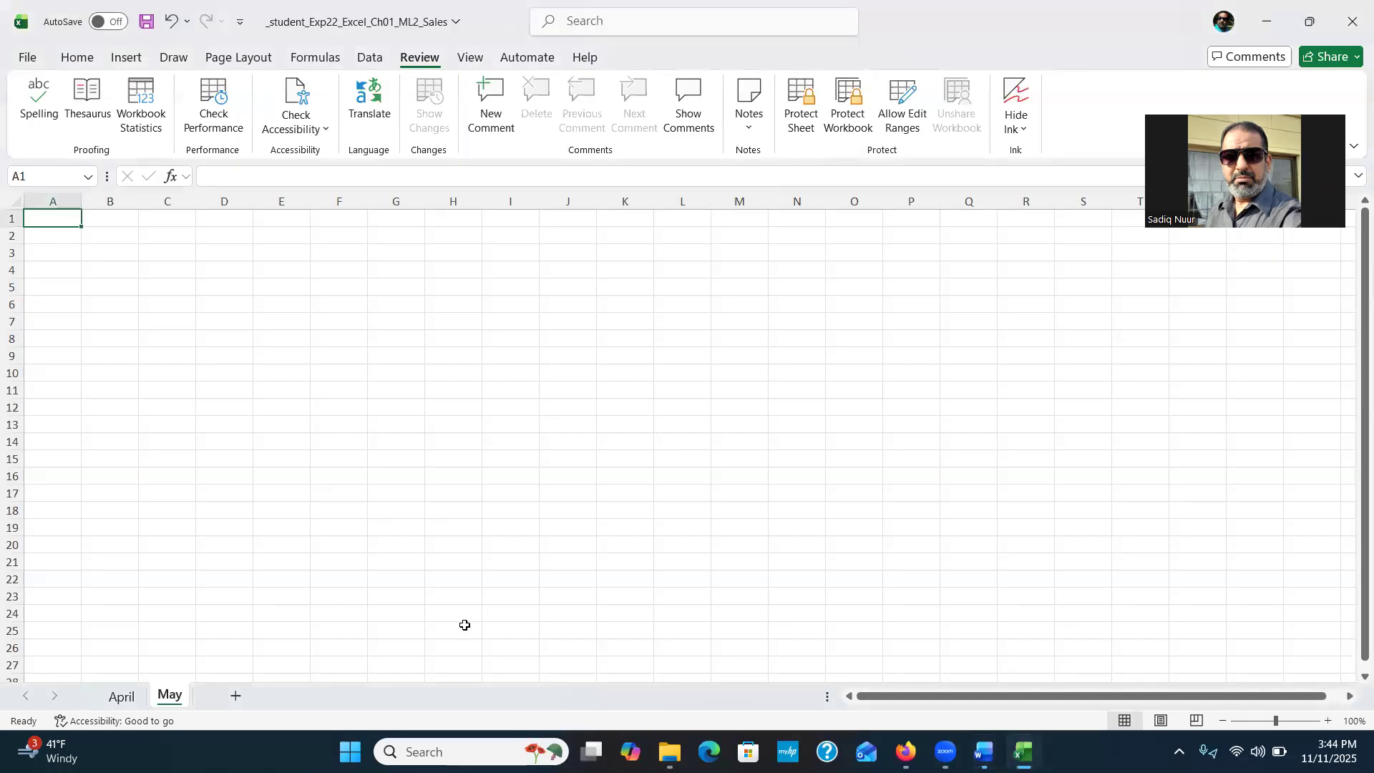
{"action": "left_click", "coordinate": [120, 697]}
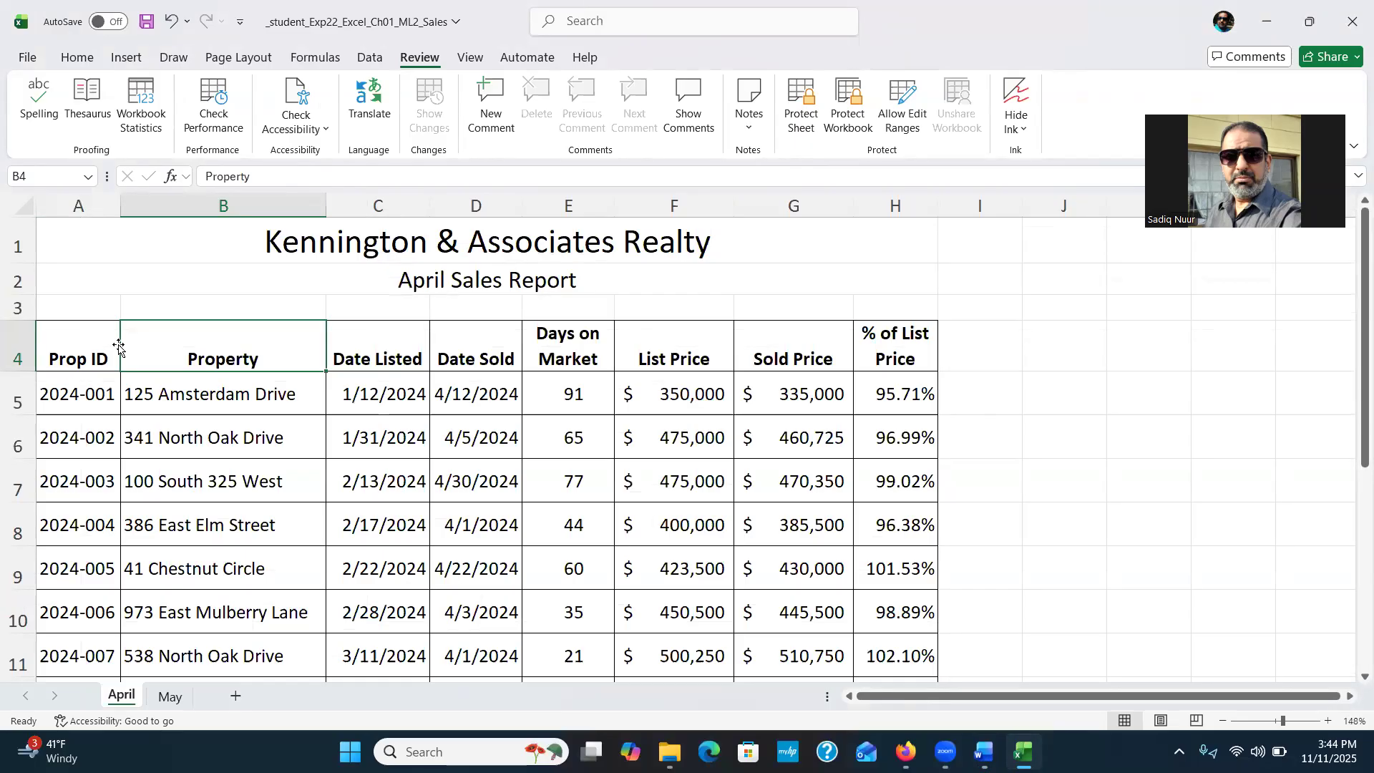
{"action": "left_click", "coordinate": [25, 210]}
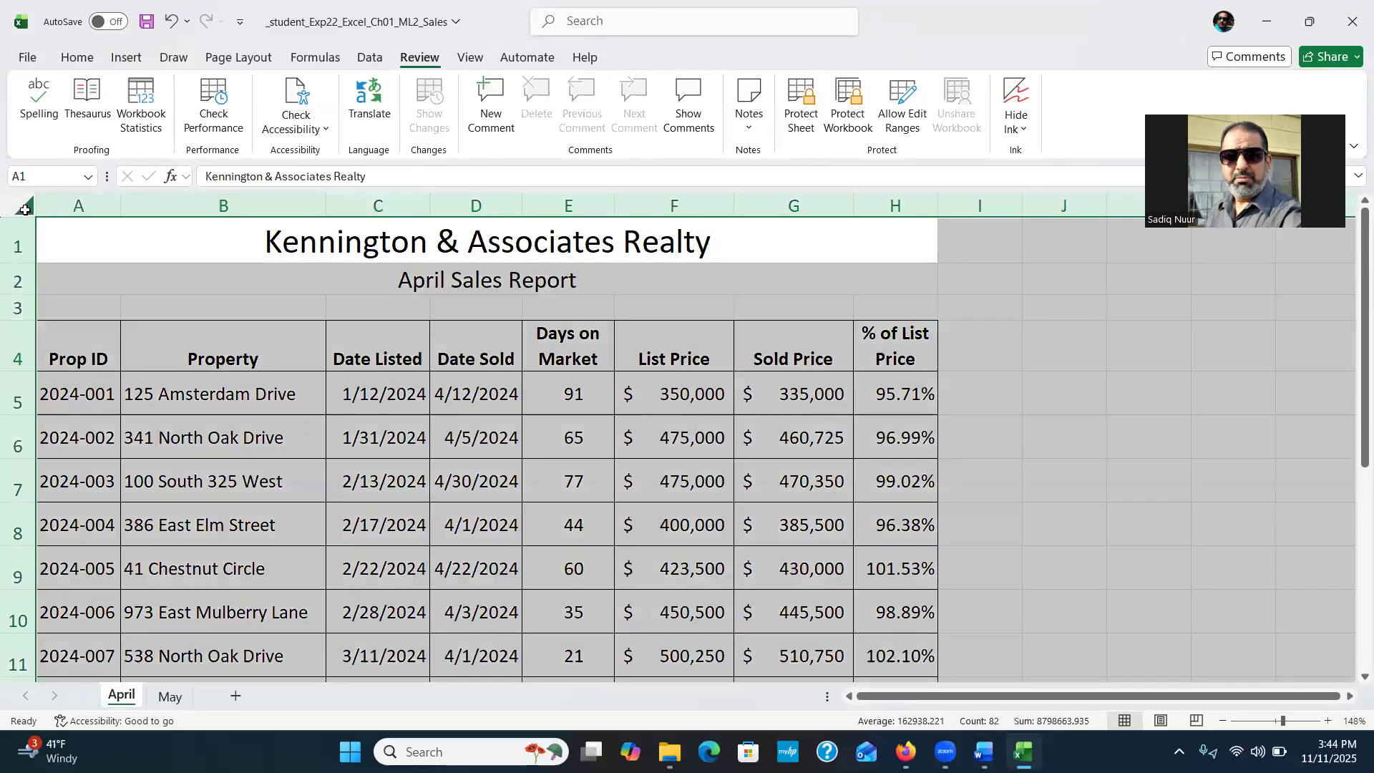
{"action": "left_click", "coordinate": [77, 58]}
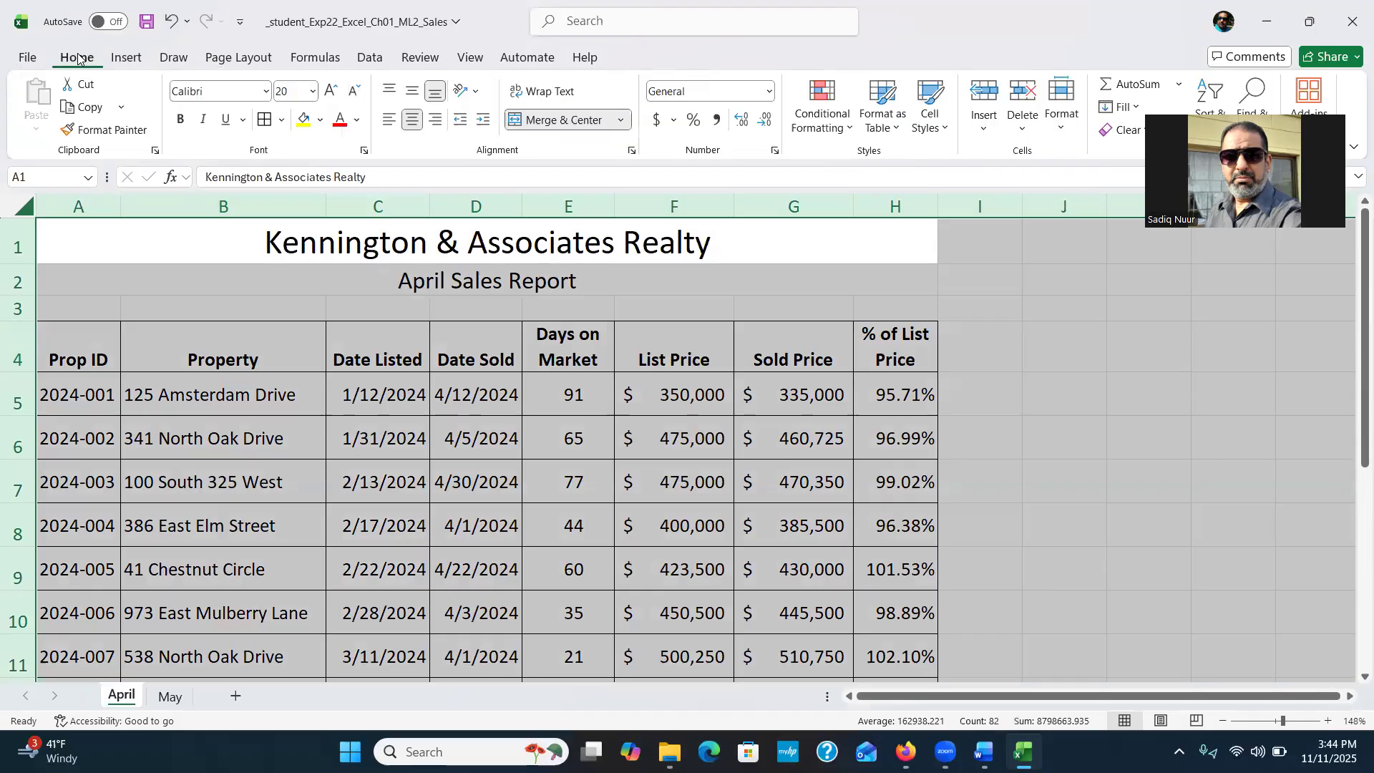
{"action": "left_click", "coordinate": [81, 107]}
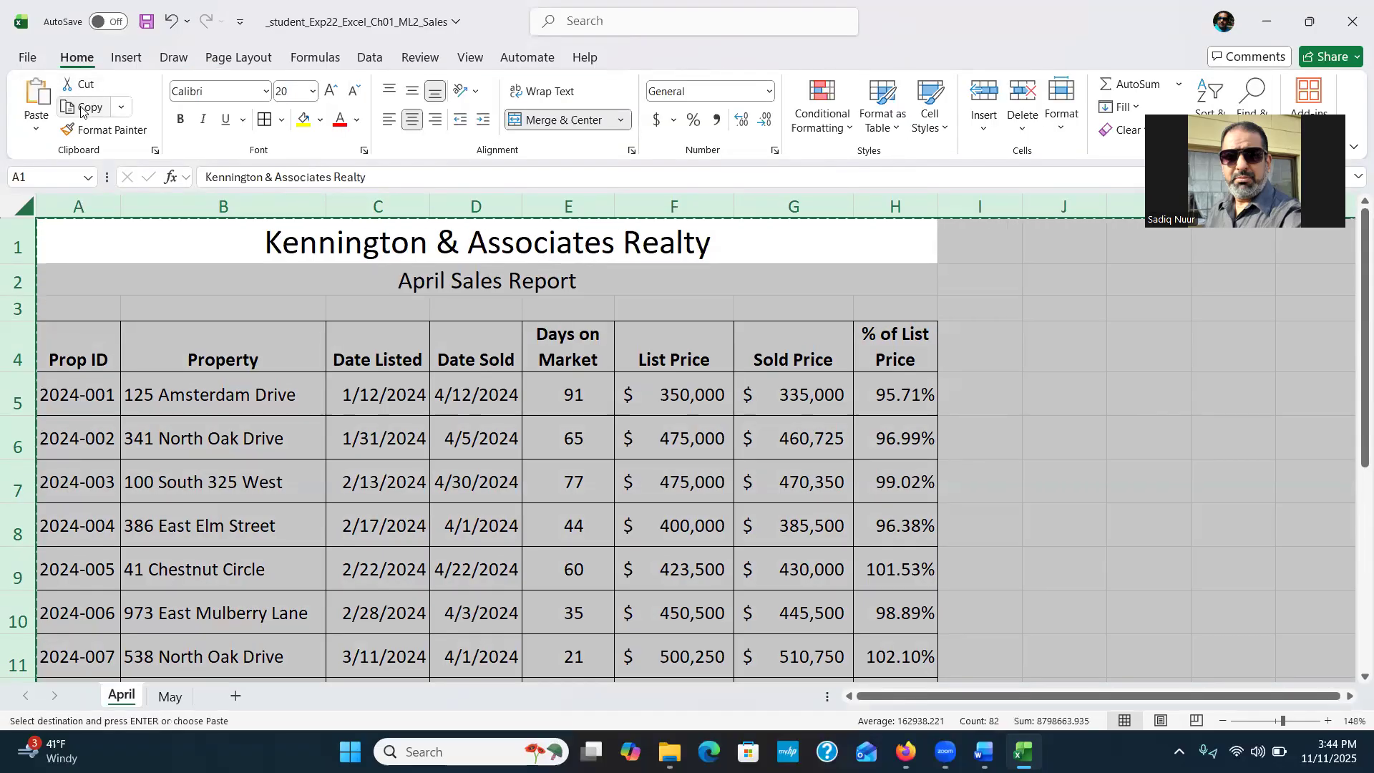
Step: Paste the copied April data into the May worksheet at A1 with Keep Source Column Widths, dismiss the clipboard notice and deselect the data
{"action": "left_click", "coordinate": [168, 696]}
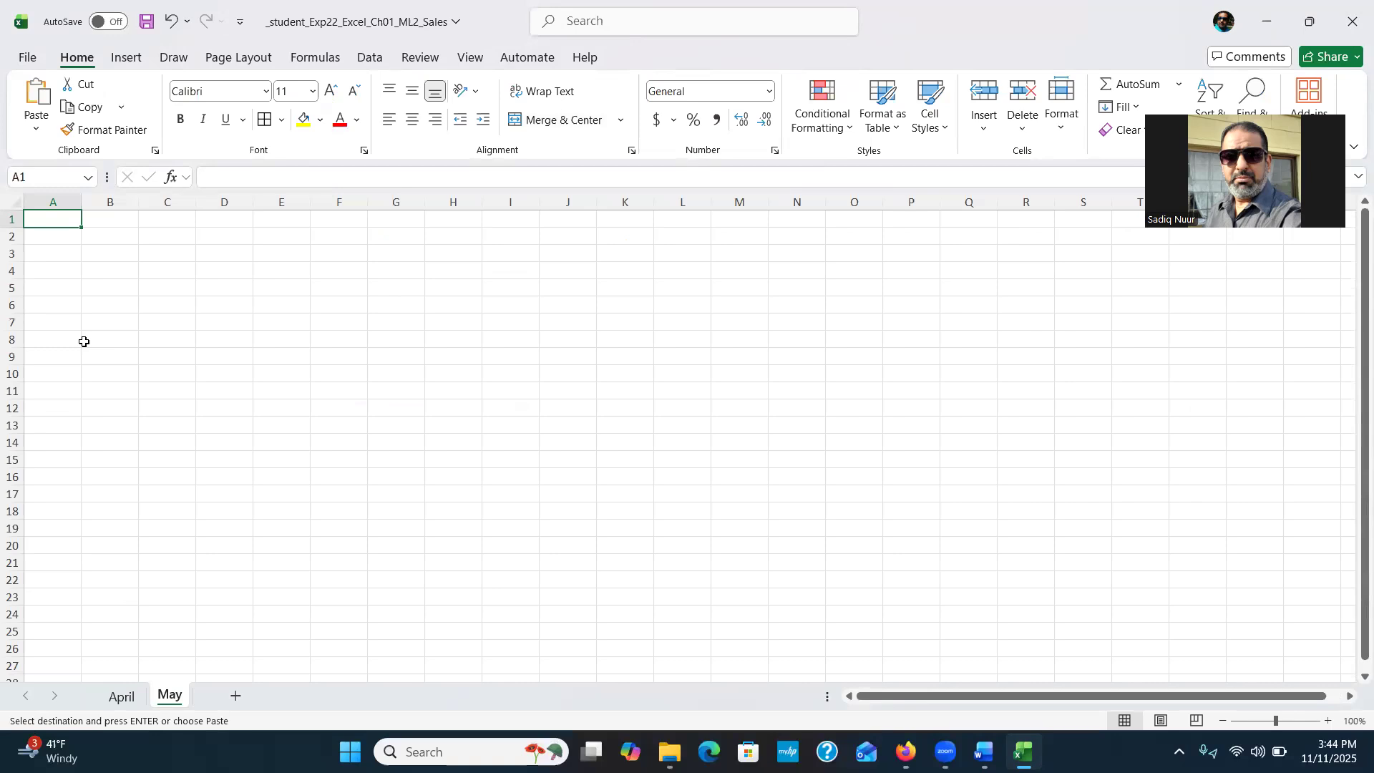
{"action": "left_click", "coordinate": [36, 133]}
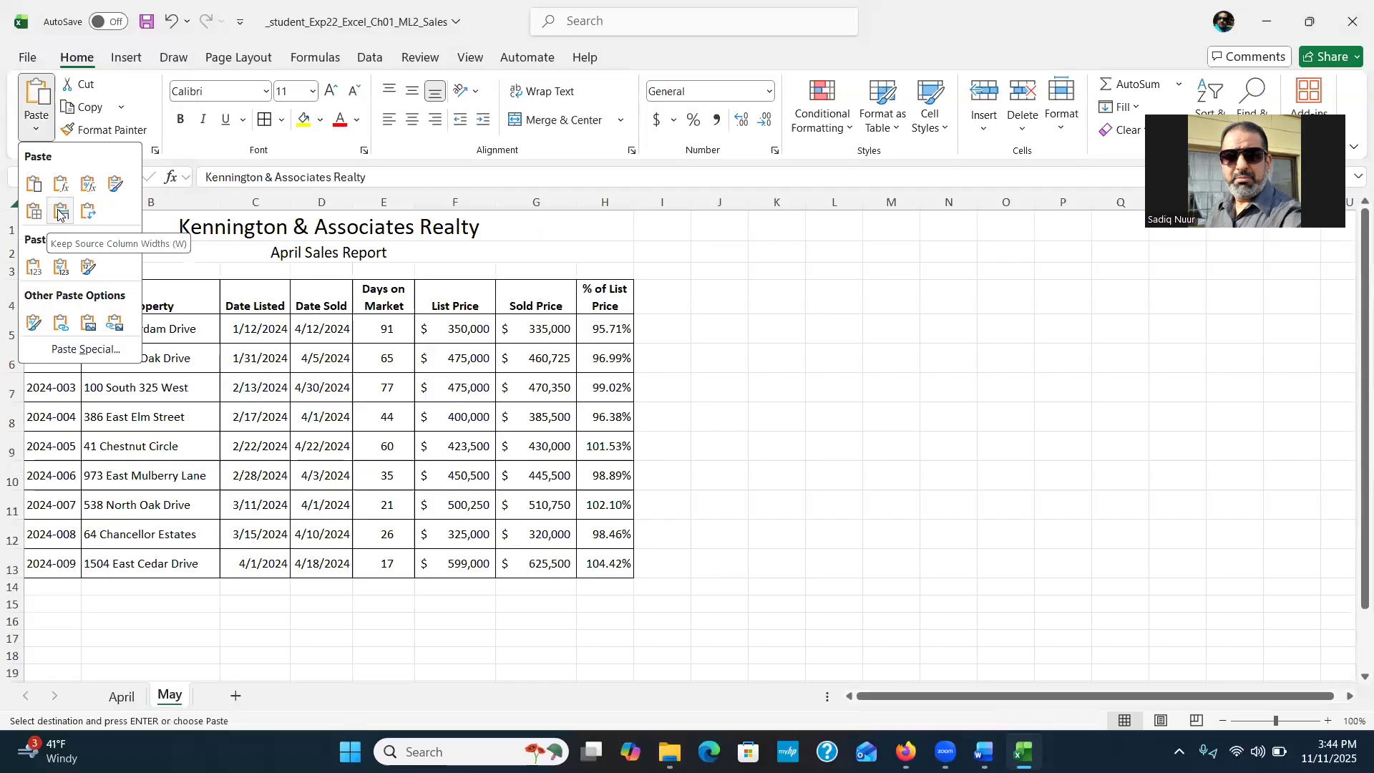
{"action": "left_click", "coordinate": [60, 214]}
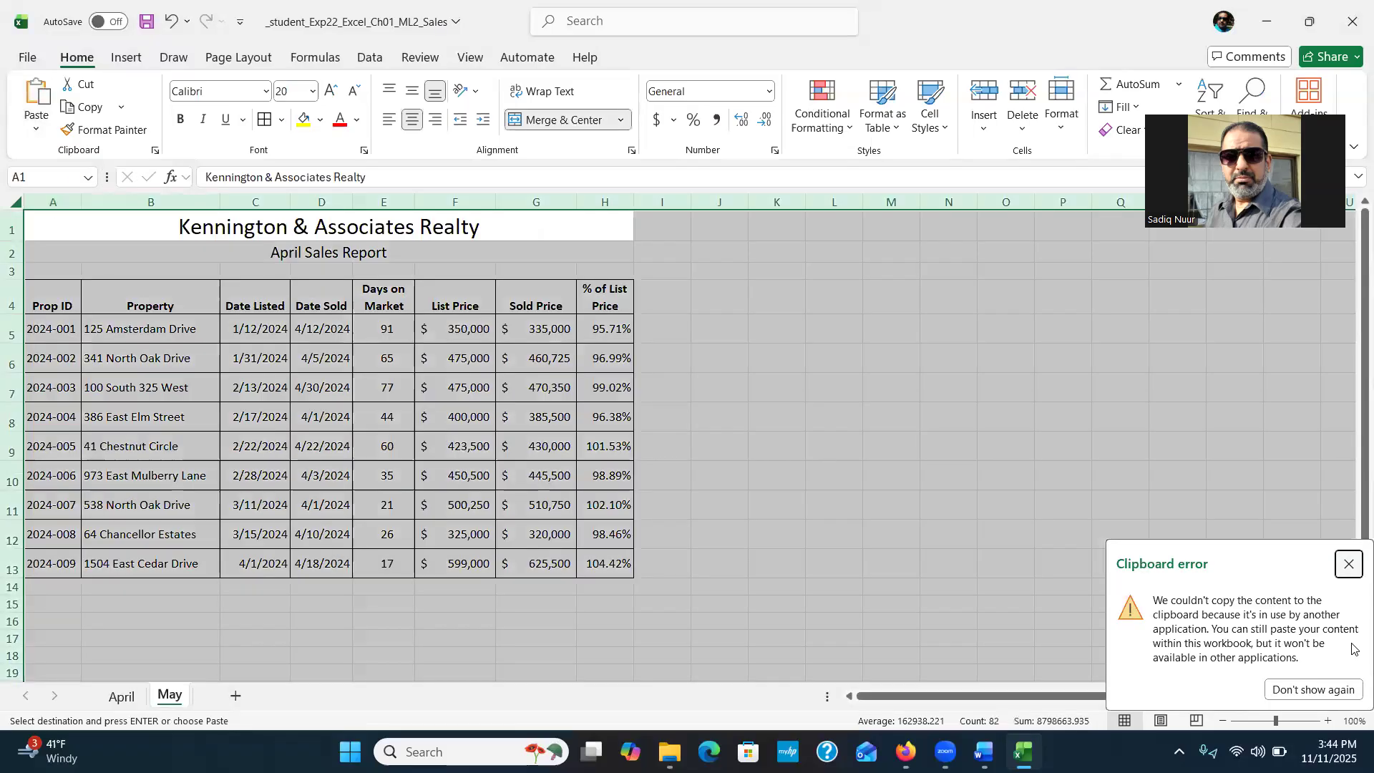
{"action": "left_click", "coordinate": [1348, 564]}
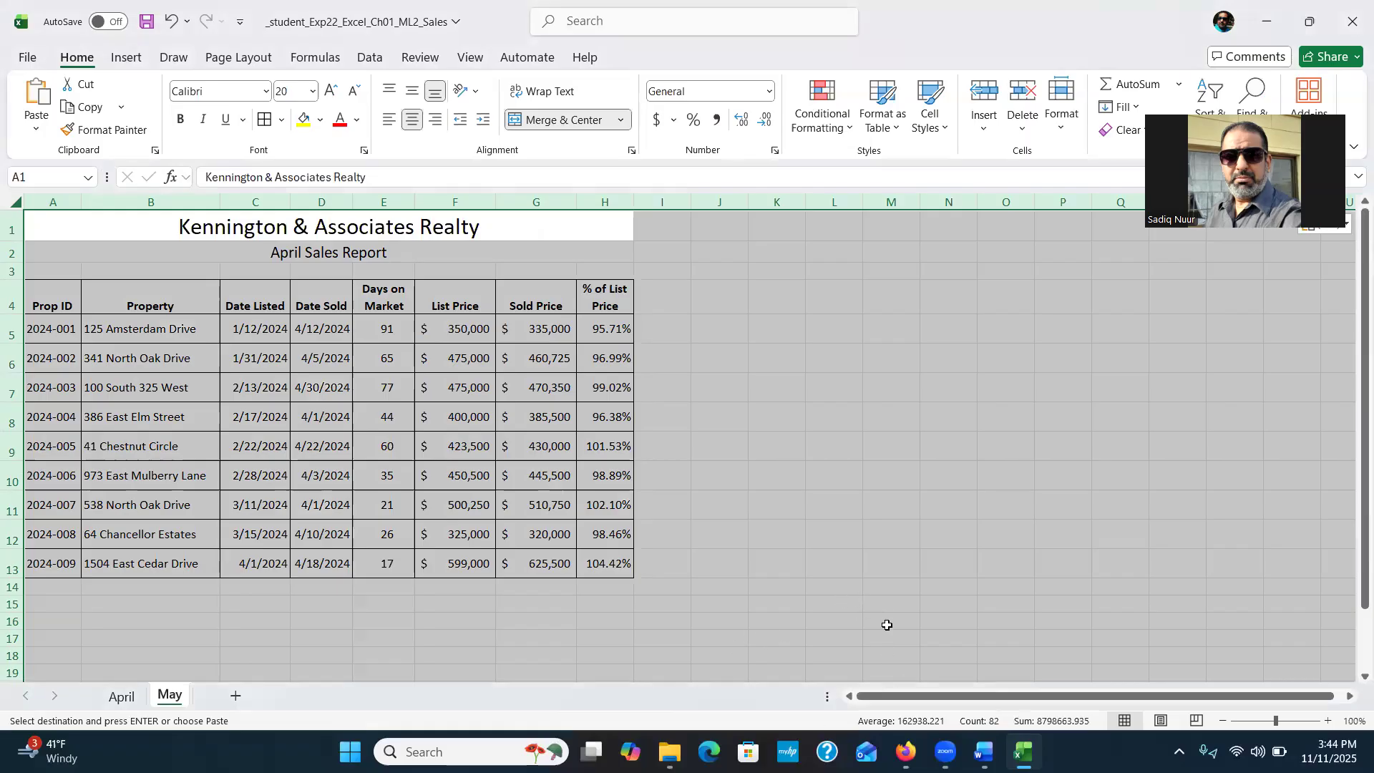
{"action": "left_click", "coordinate": [887, 625]}
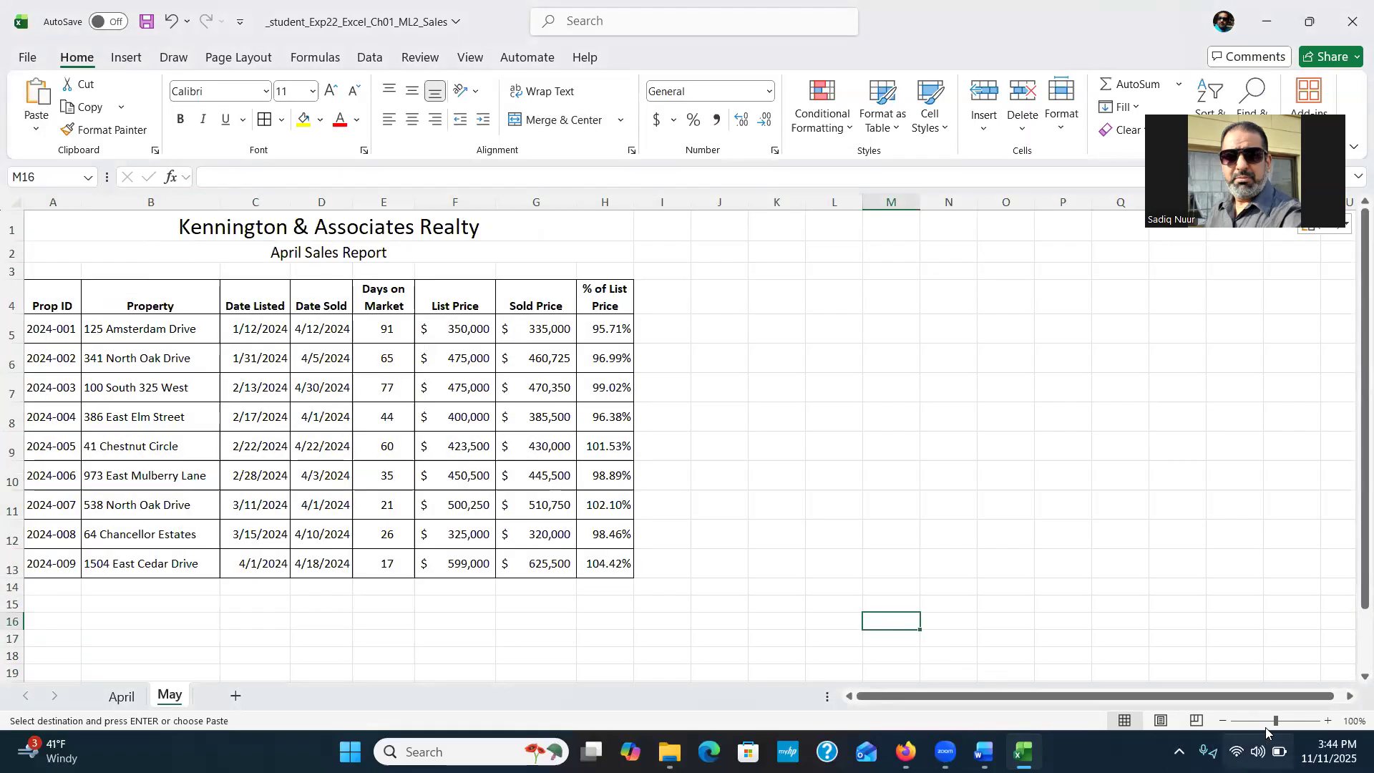
Step: Read instruction 18 in the Word document and, back in Excel, change the A2 subtitle of the May worksheet to May Sales Report
{"action": "left_click_drag", "start_coordinate": [1275, 723], "coordinate": [1279, 725]}
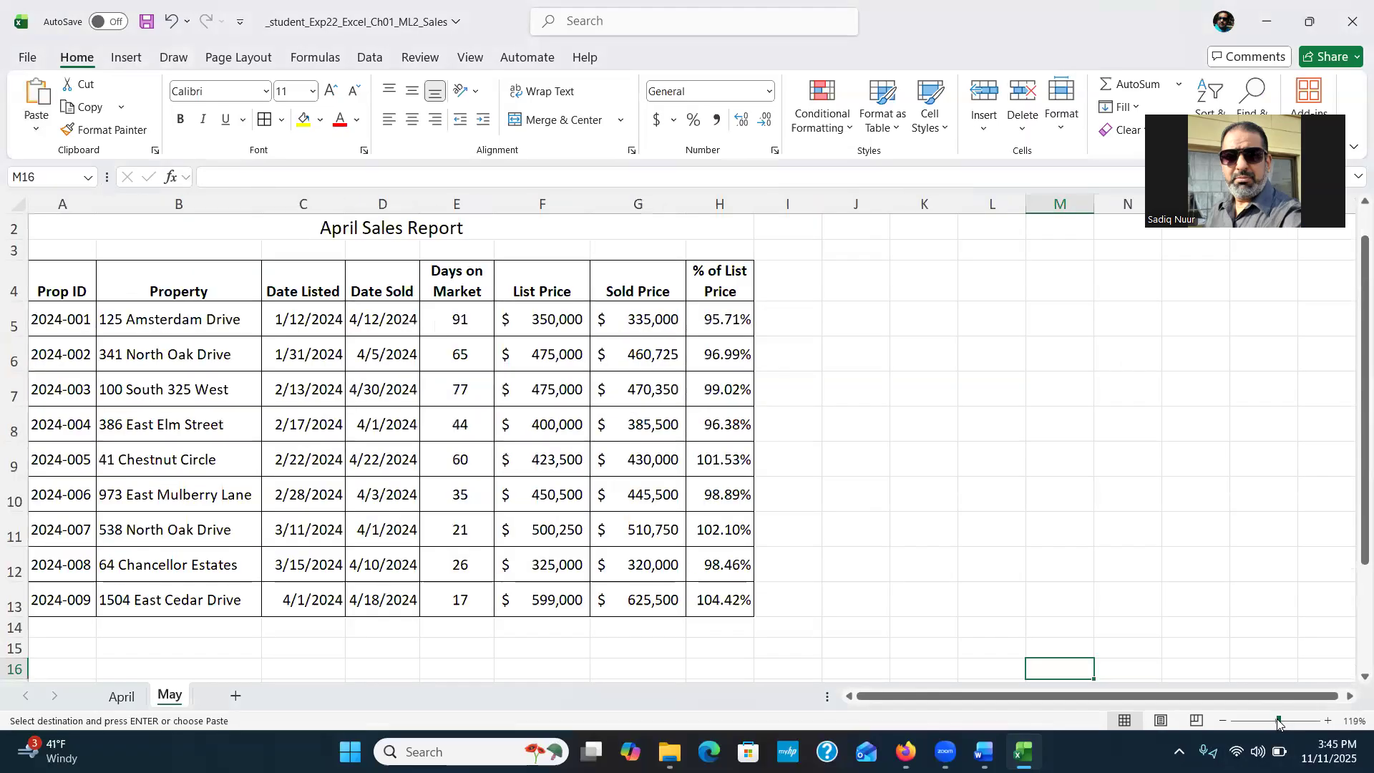
{"action": "left_click_drag", "start_coordinate": [1354, 511], "coordinate": [1112, 560]}
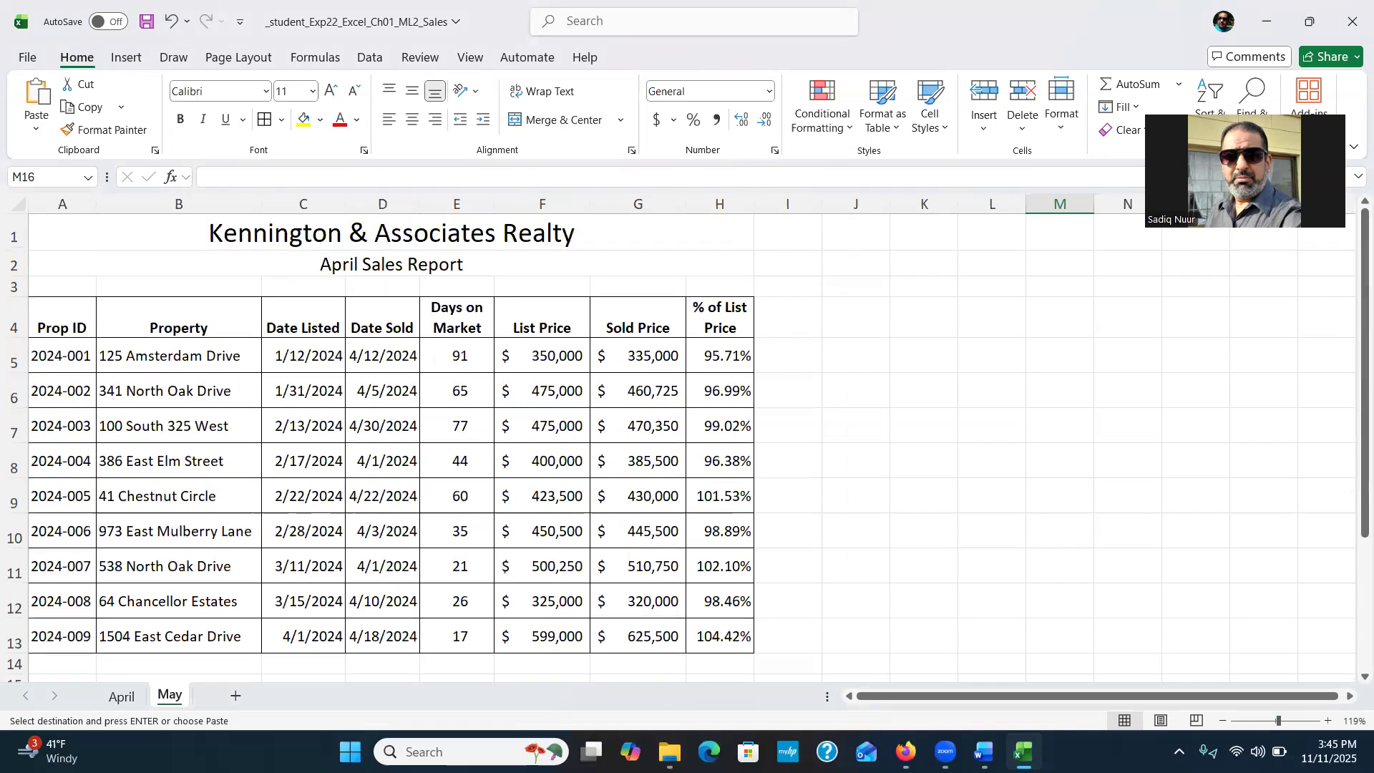
{"action": "left_click", "coordinate": [983, 752]}
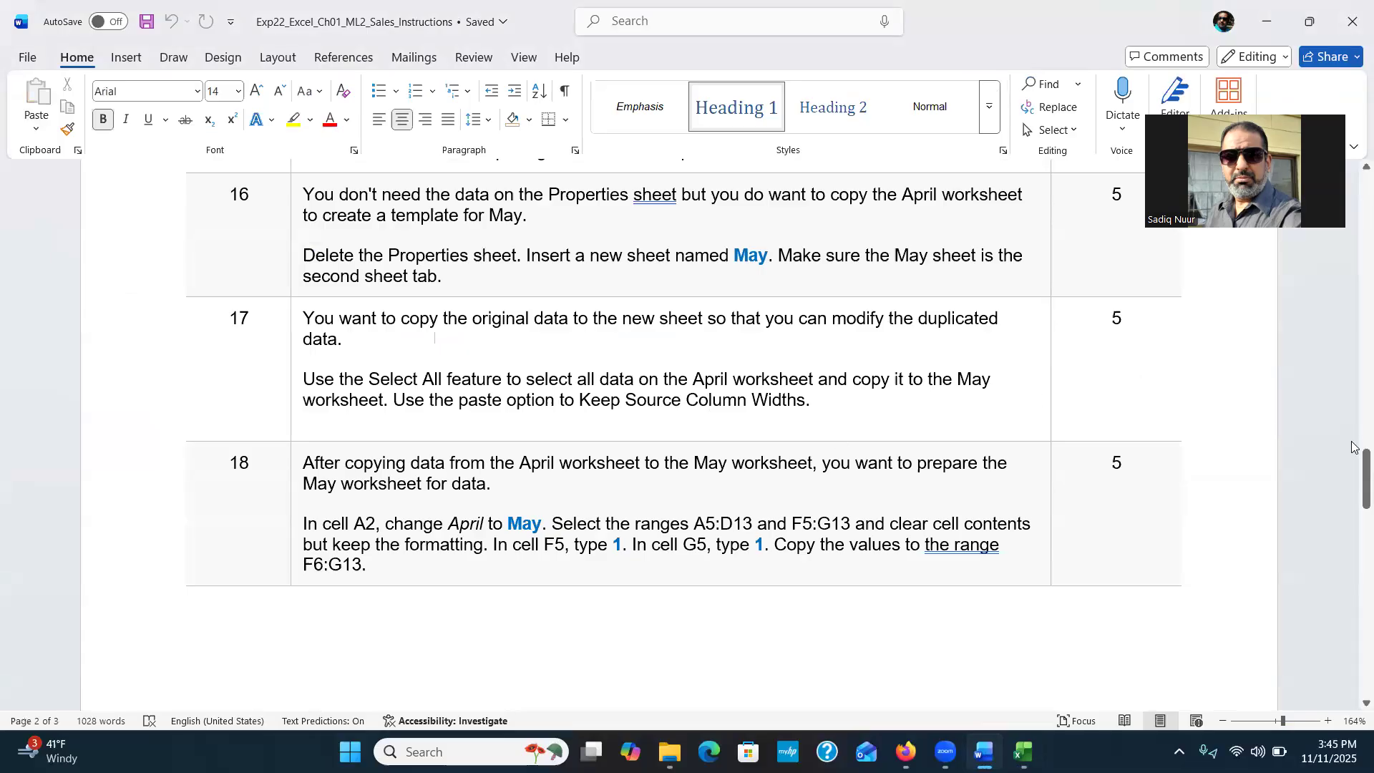
{"action": "left_click_drag", "start_coordinate": [1354, 467], "coordinate": [1354, 493]}
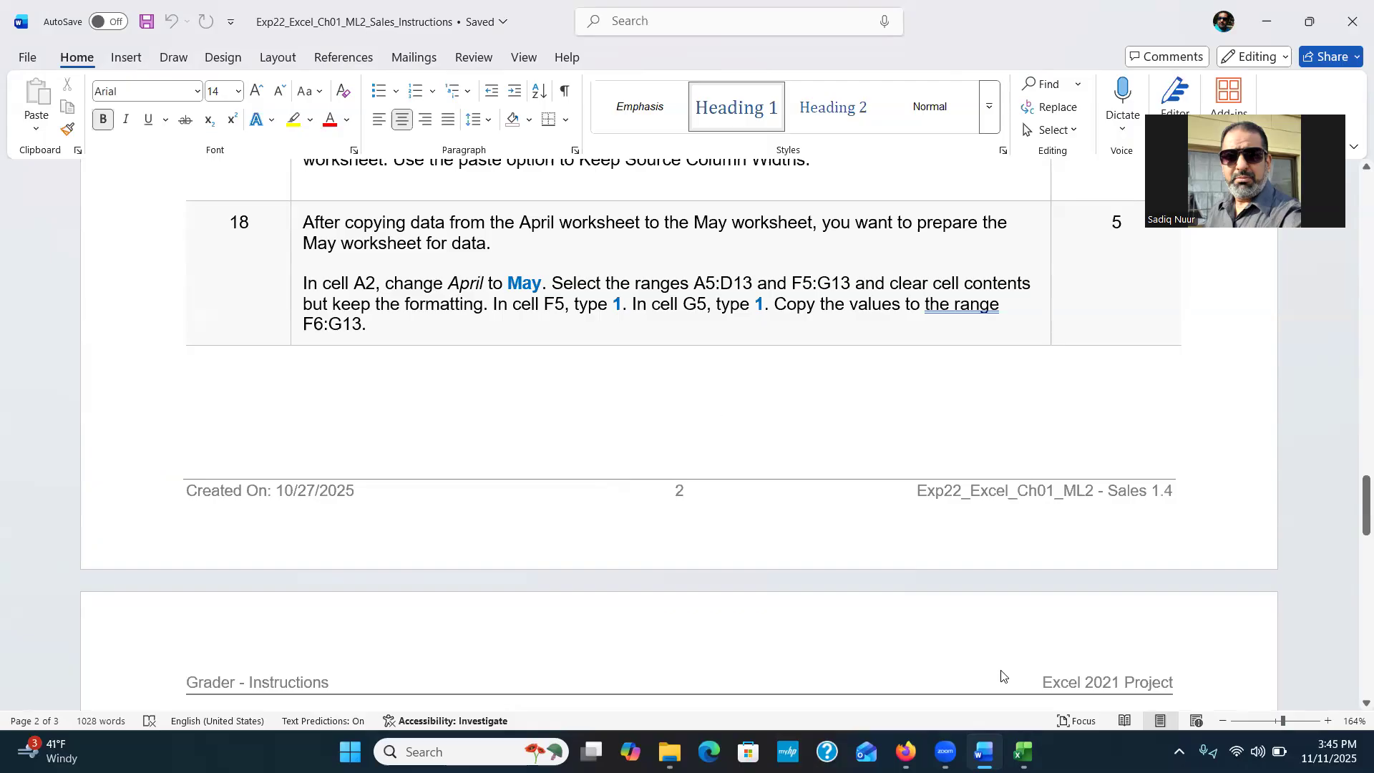
{"action": "left_click", "coordinate": [1023, 751]}
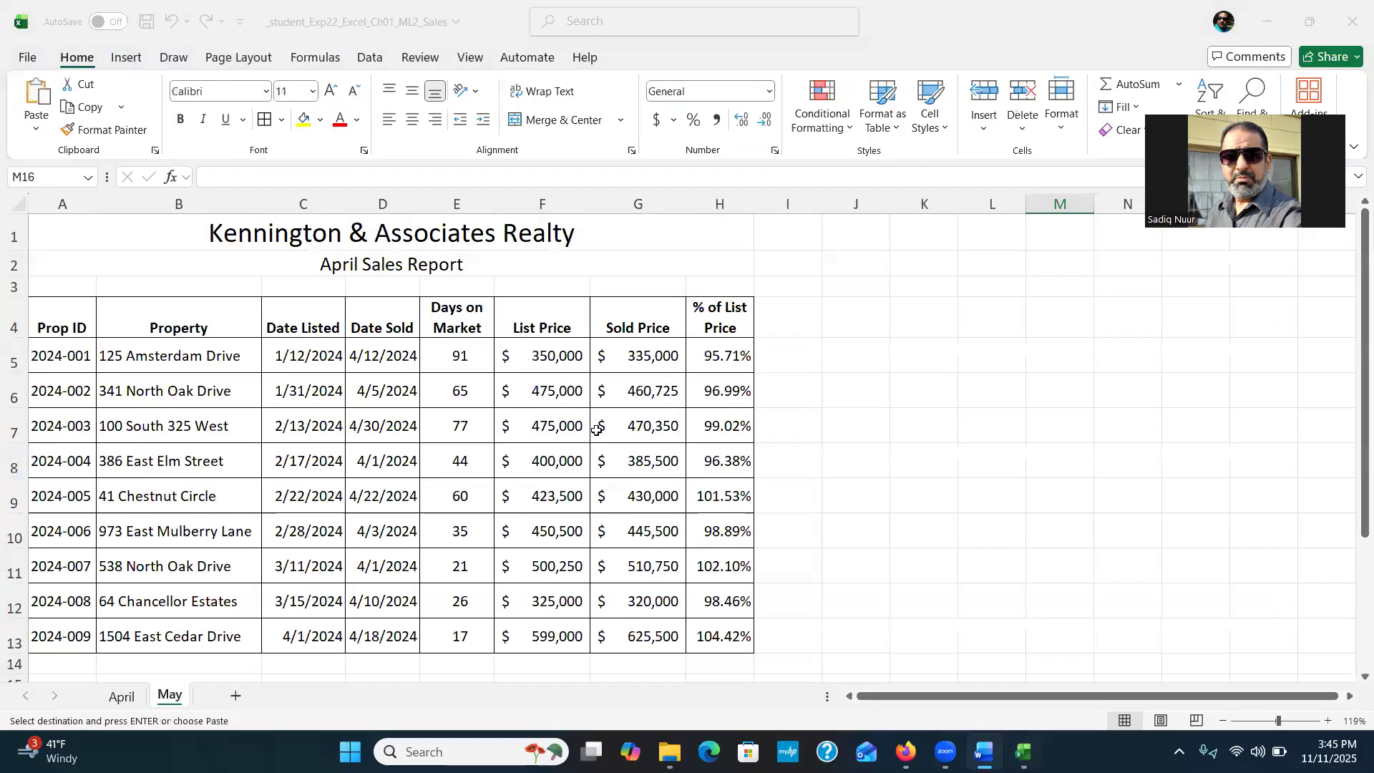
{"action": "left_click", "coordinate": [329, 265]}
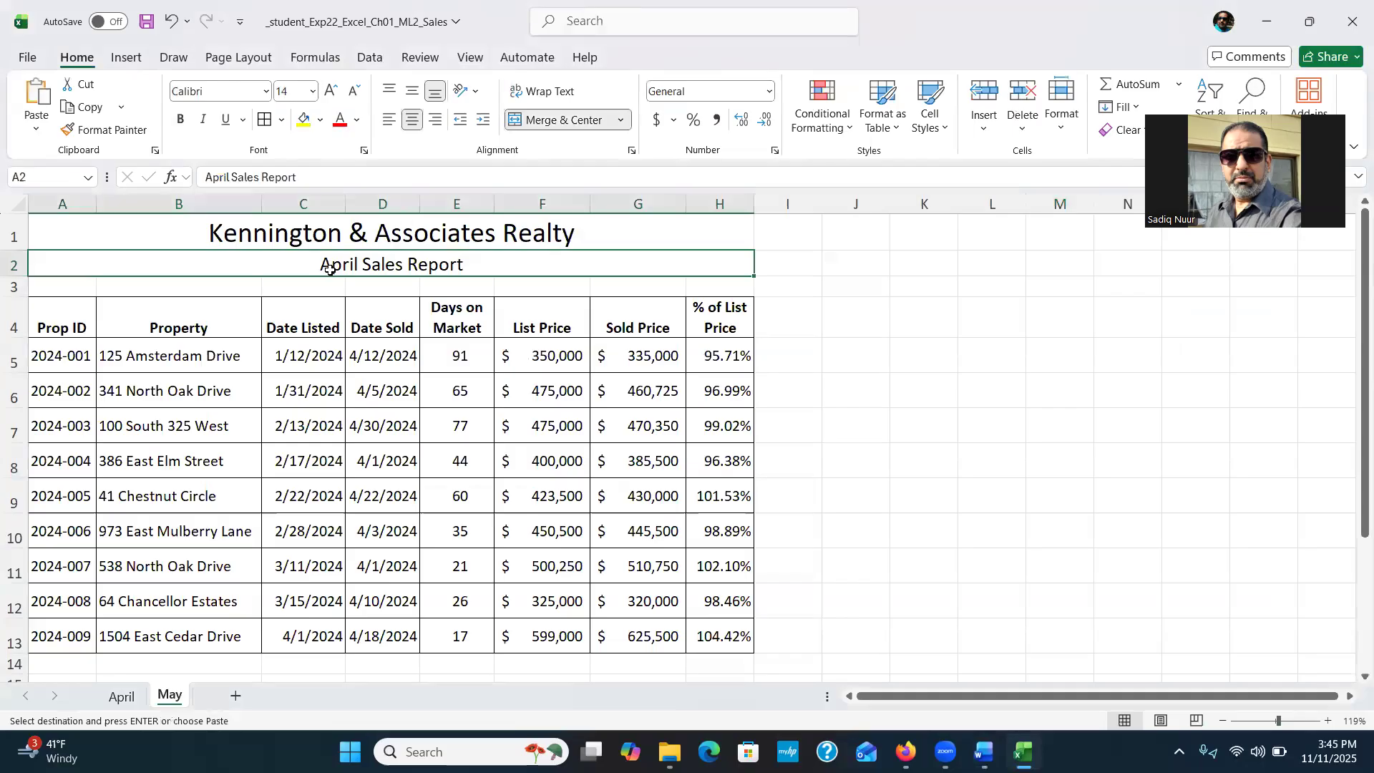
{"action": "double_click", "coordinate": [330, 266]}
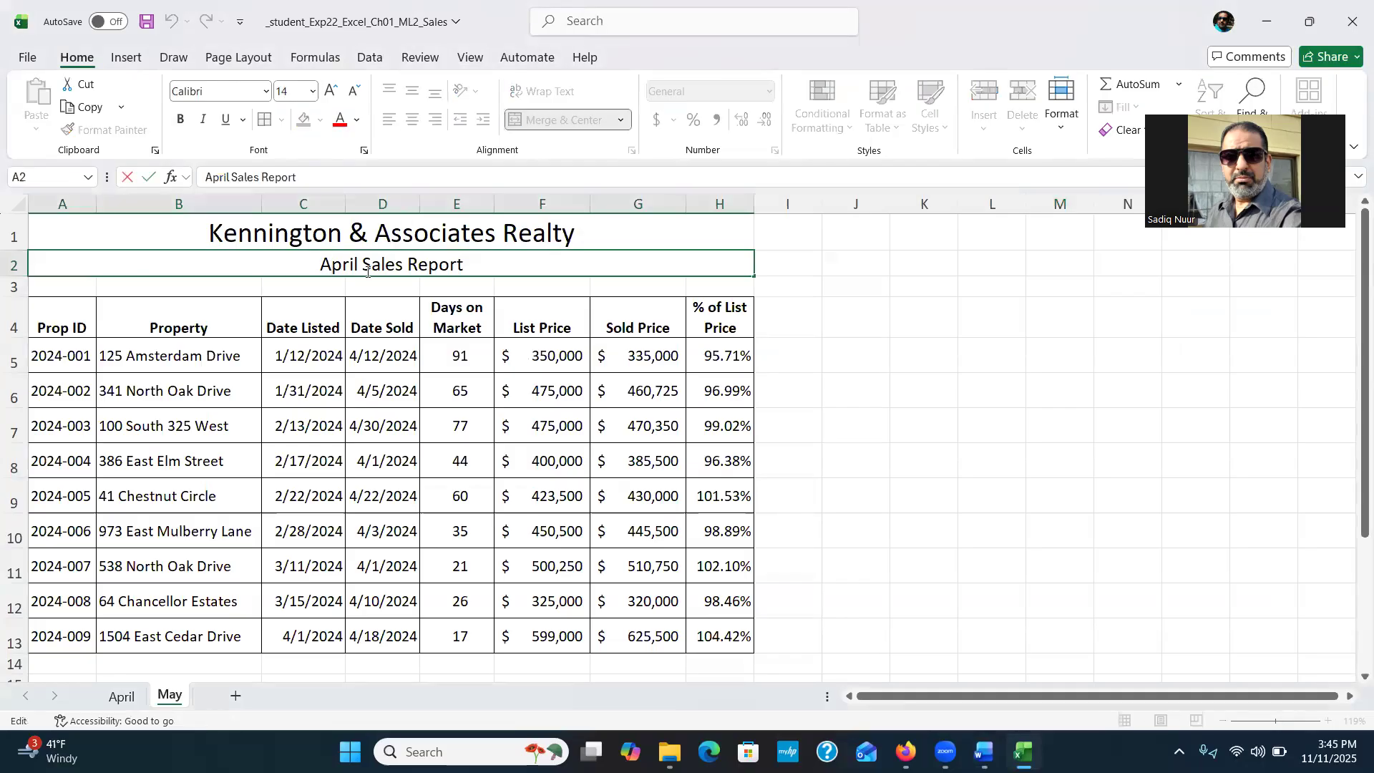
{"action": "left_click_drag", "start_coordinate": [358, 262], "coordinate": [323, 263]}
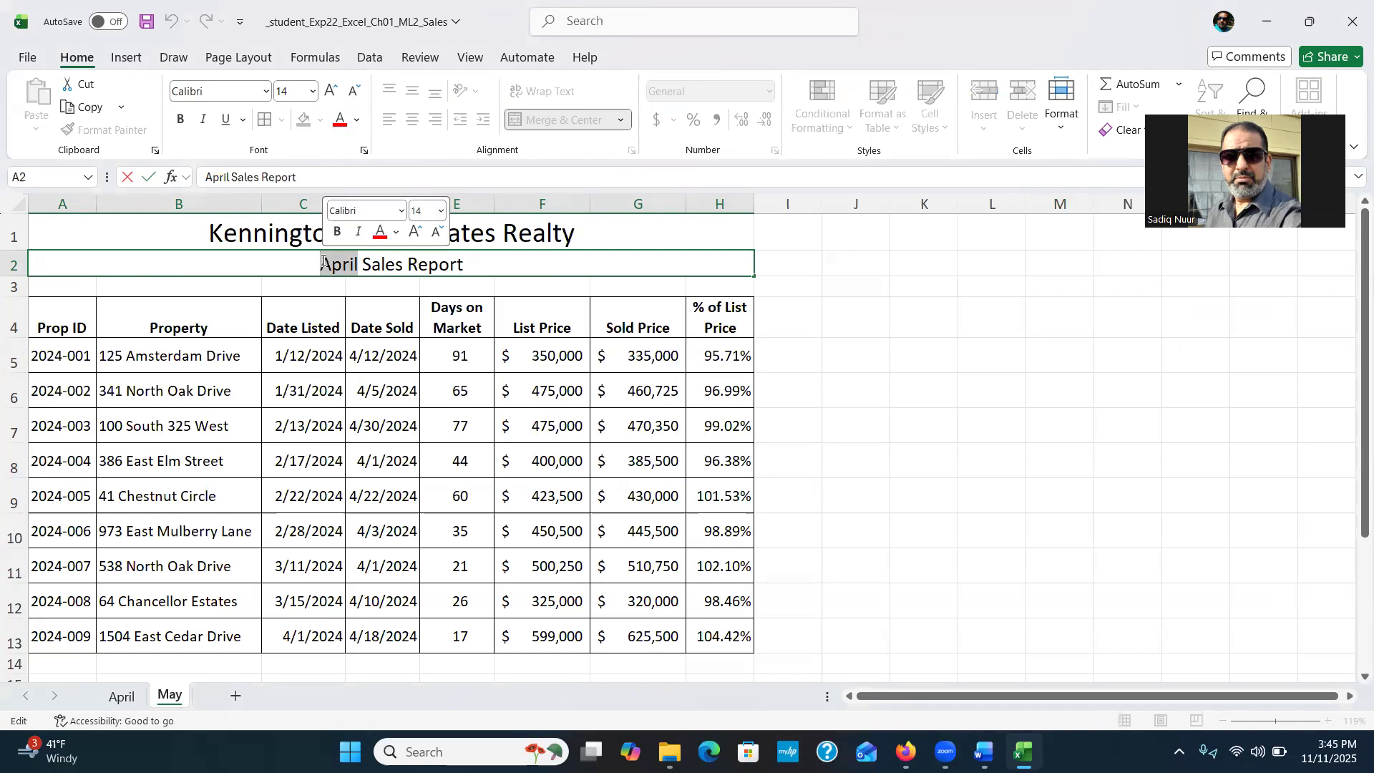
{"action": "type", "text": "May"}
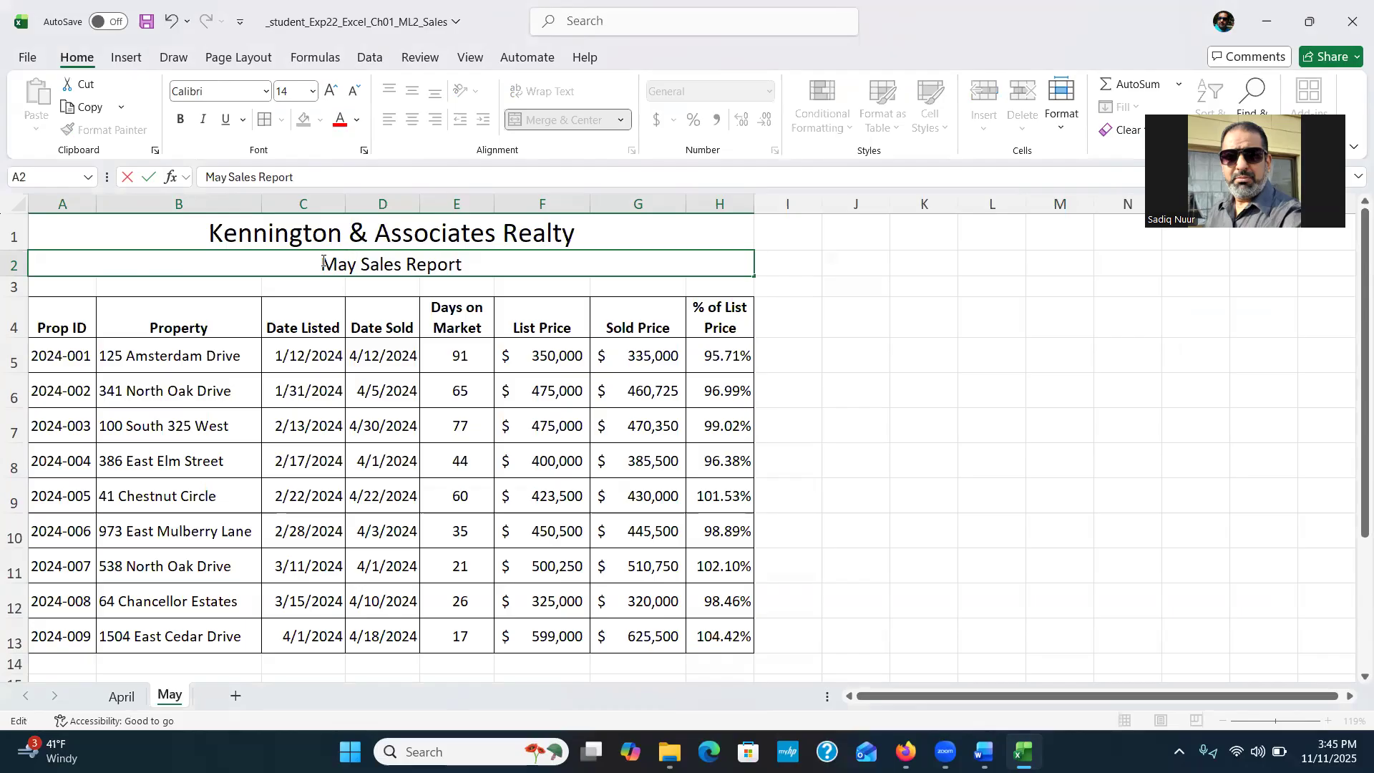
{"action": "key", "text": "Return"}
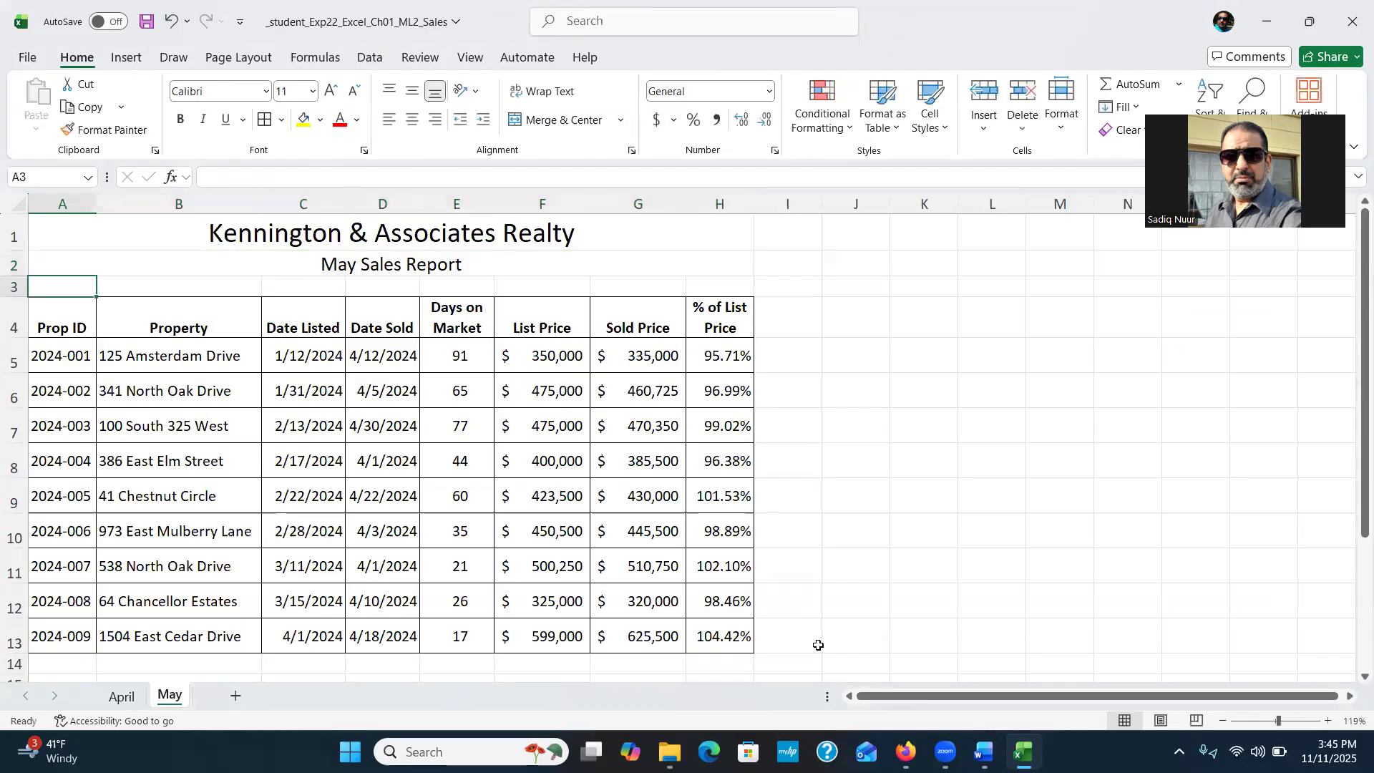
{"action": "left_click", "coordinate": [983, 751]}
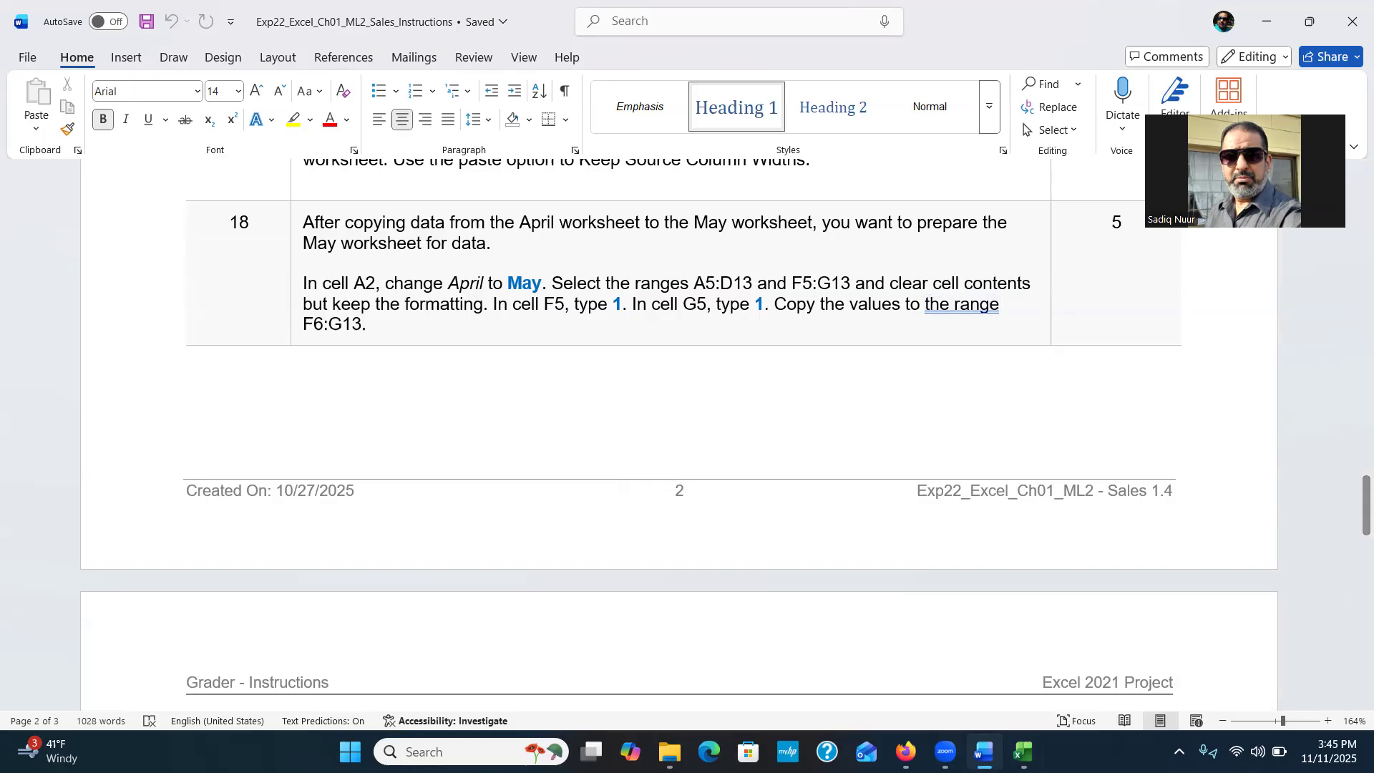
{"action": "left_click", "coordinate": [1023, 752]}
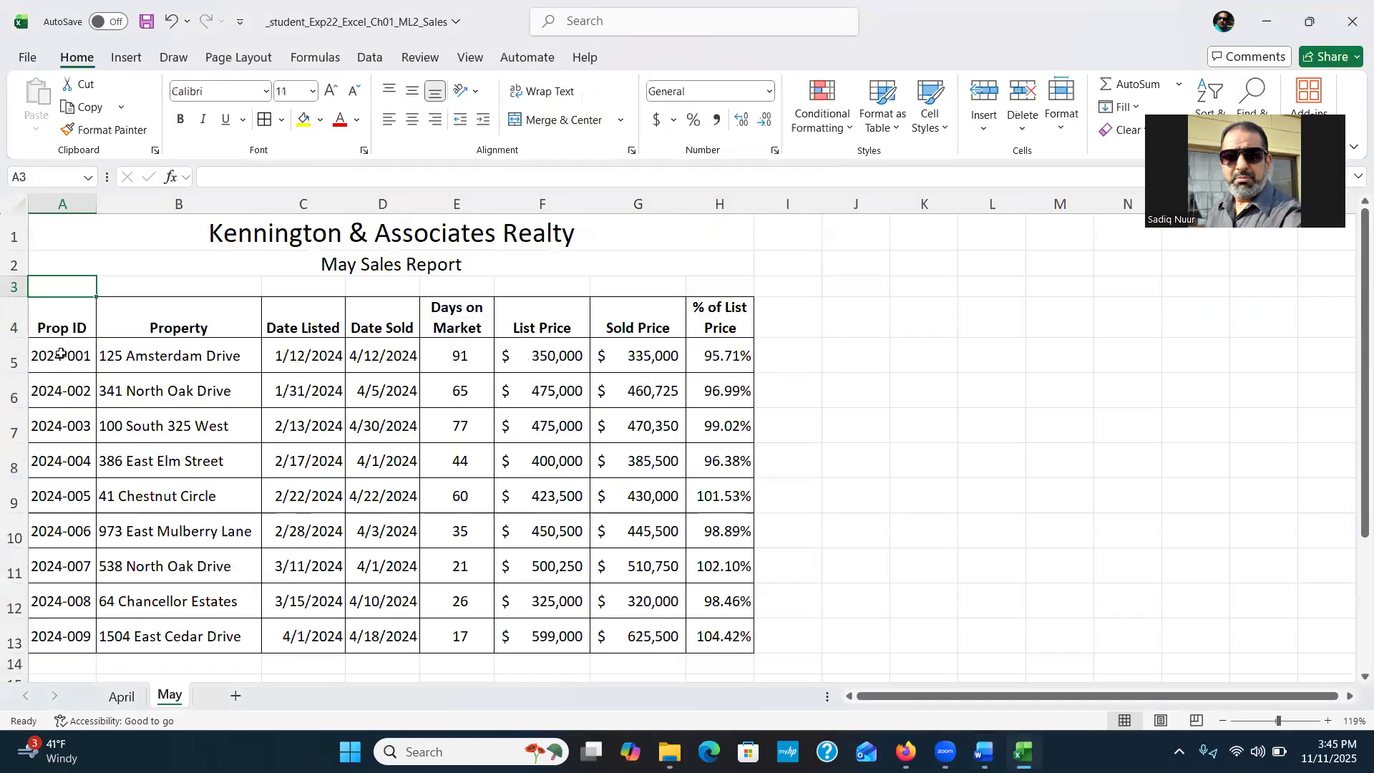
{"action": "left_click", "coordinate": [59, 355]}
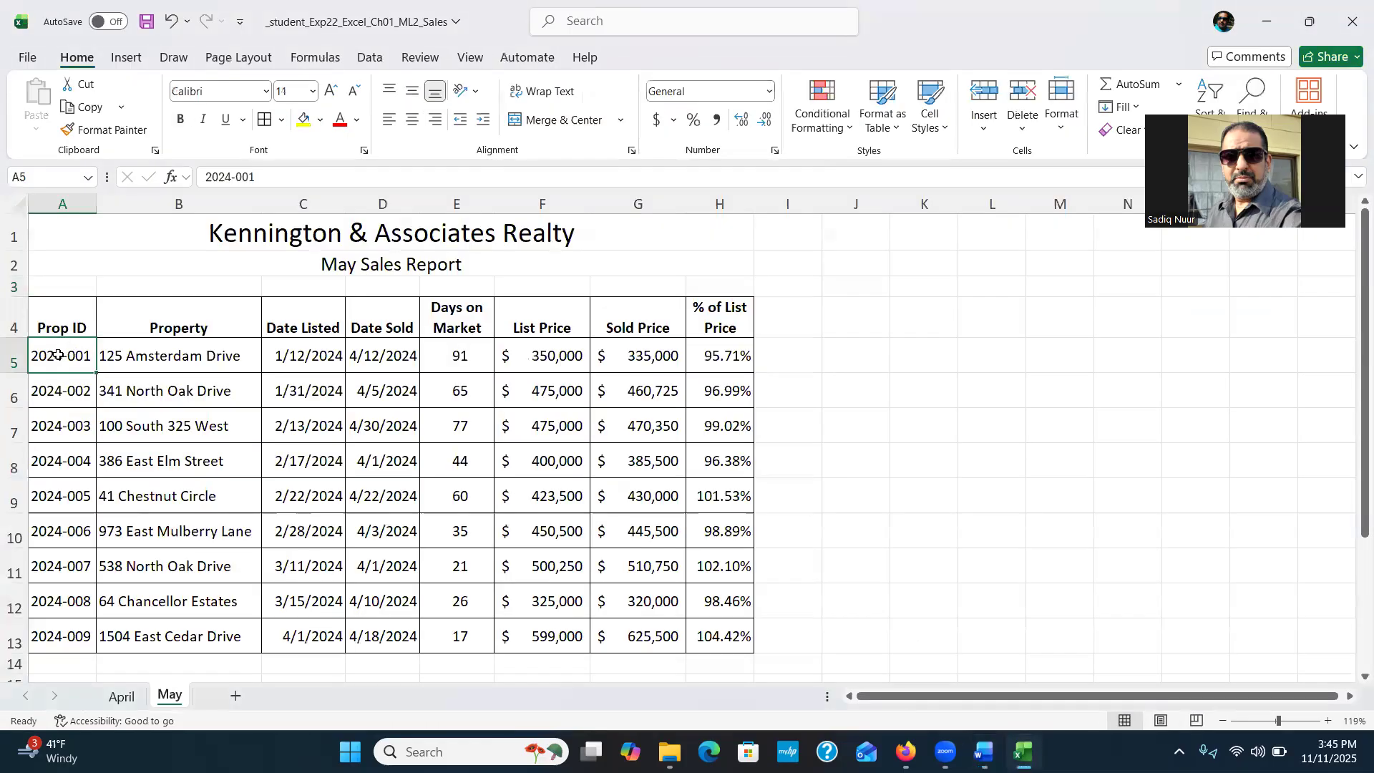
{"action": "left_click", "coordinate": [166, 698]}
{"action": "left_click", "coordinate": [165, 698]}
{"action": "left_click_drag", "start_coordinate": [58, 363], "coordinate": [386, 620]}
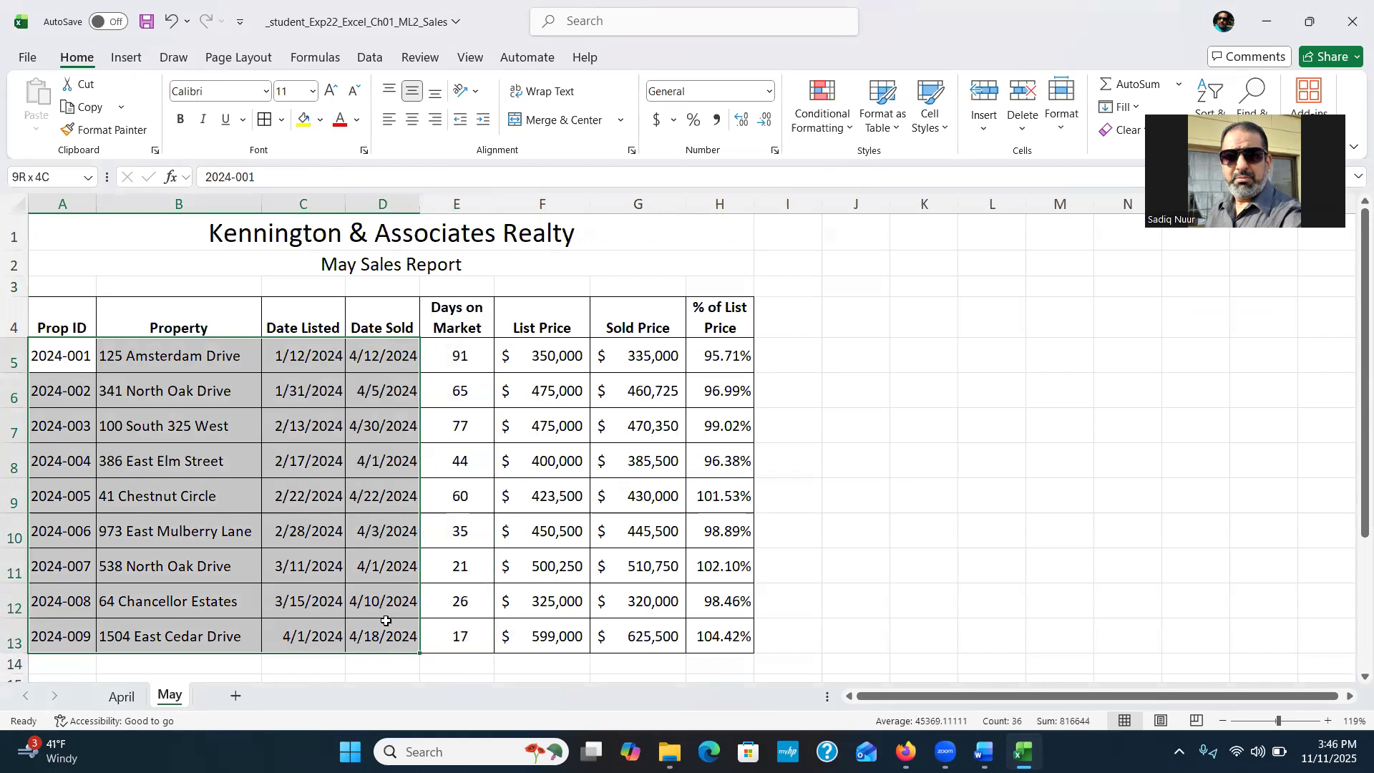
{"action": "left_click_drag", "start_coordinate": [386, 620], "coordinate": [386, 620]}
{"action": "left_click_drag", "start_coordinate": [551, 356], "coordinate": [546, 641]}
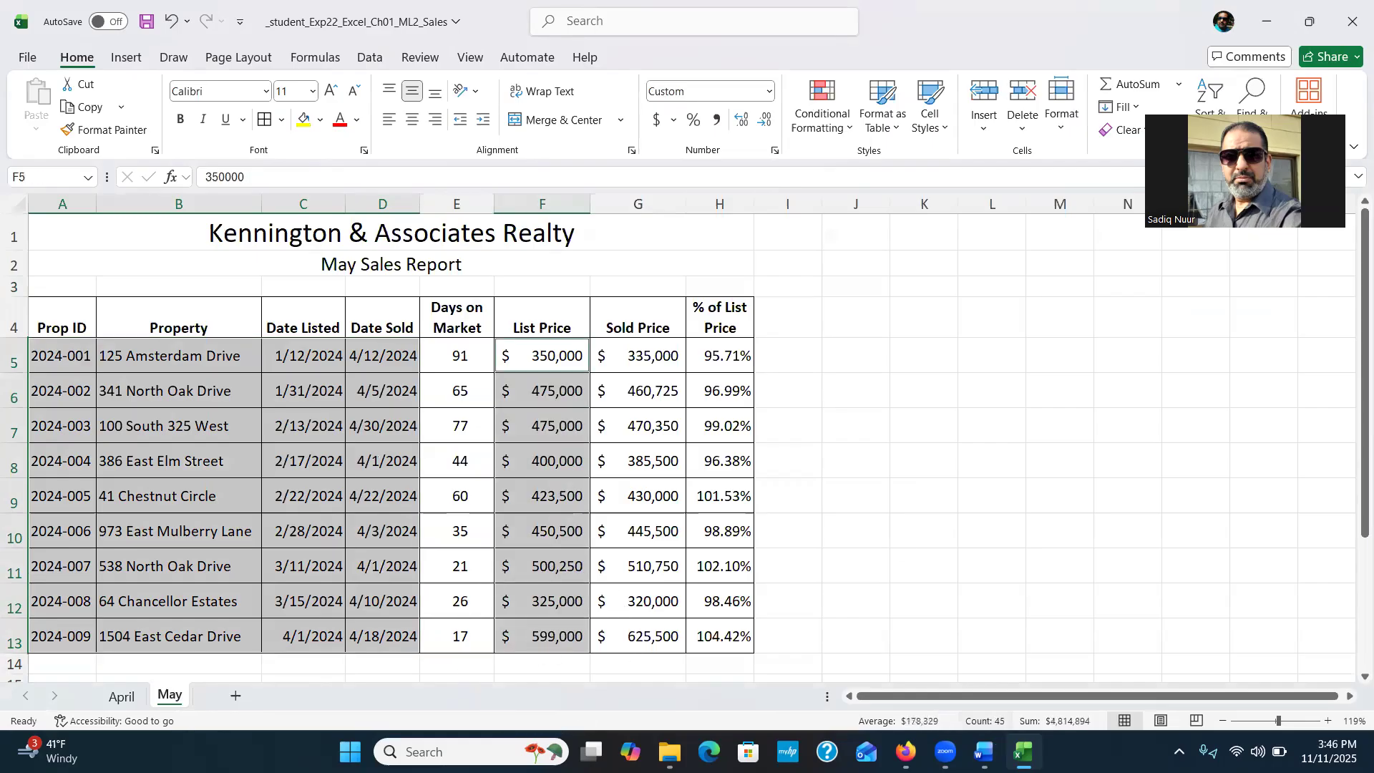
Step: Recheck instruction 18 in Word and, back in Excel, clear only the contents of A5:D13 and F5:G13 on the May worksheet
{"action": "left_click", "coordinate": [984, 648]}
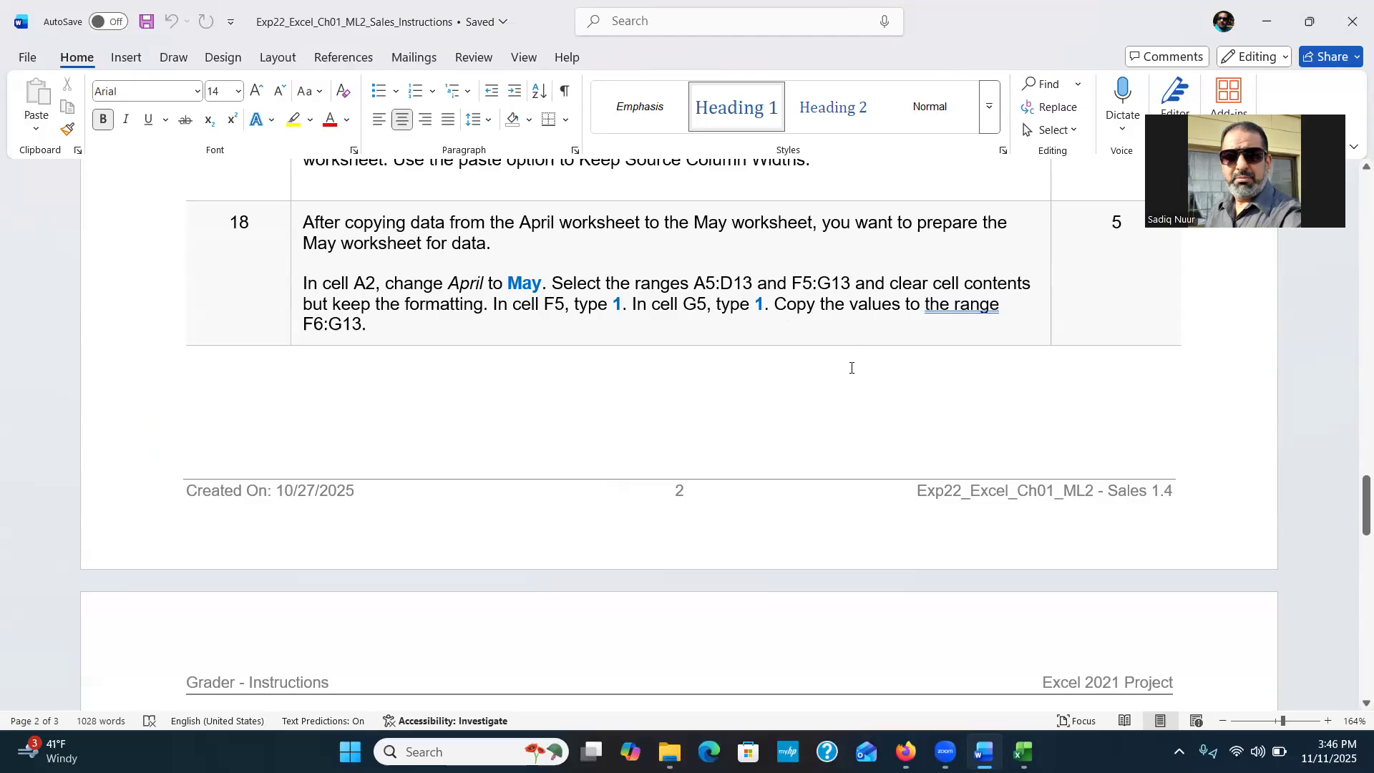
{"action": "mouse_move", "coordinate": [1023, 751]}
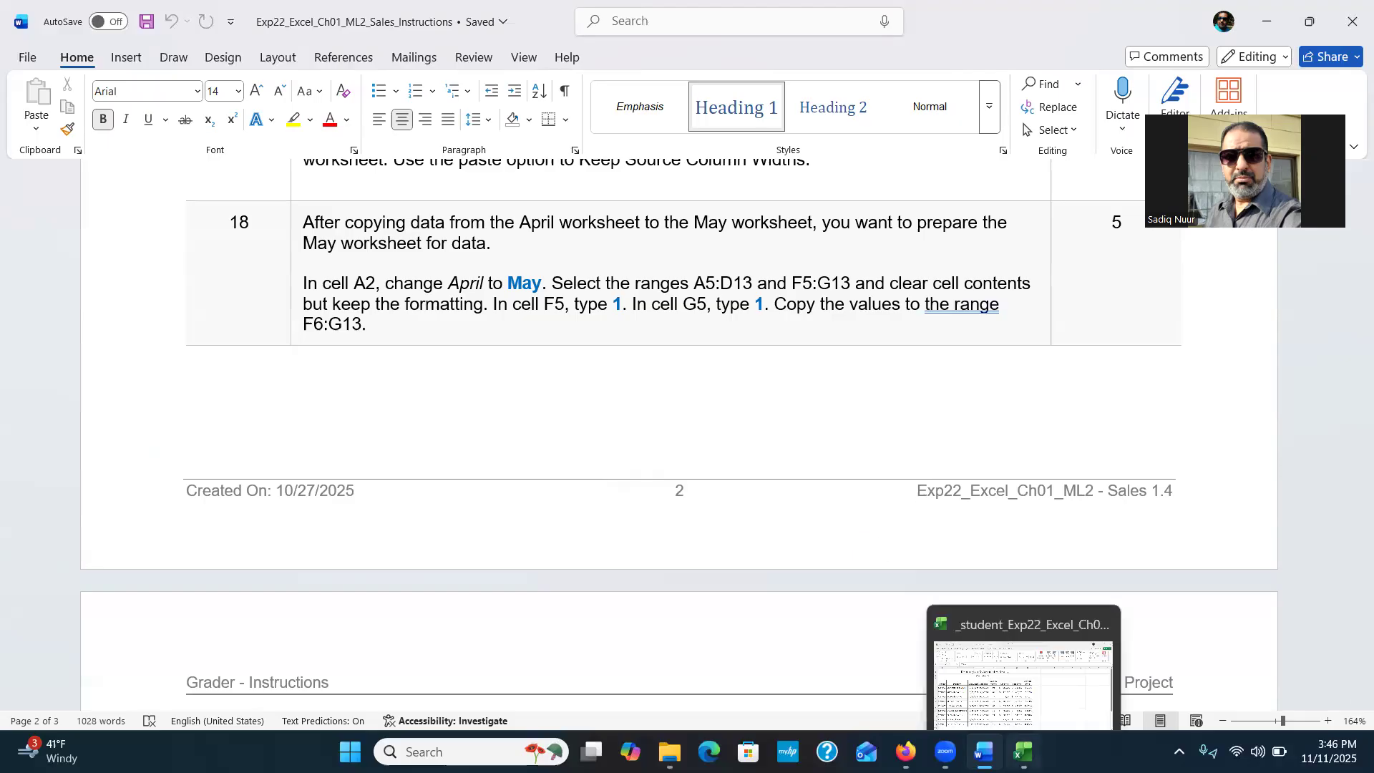
{"action": "left_click", "coordinate": [1002, 684]}
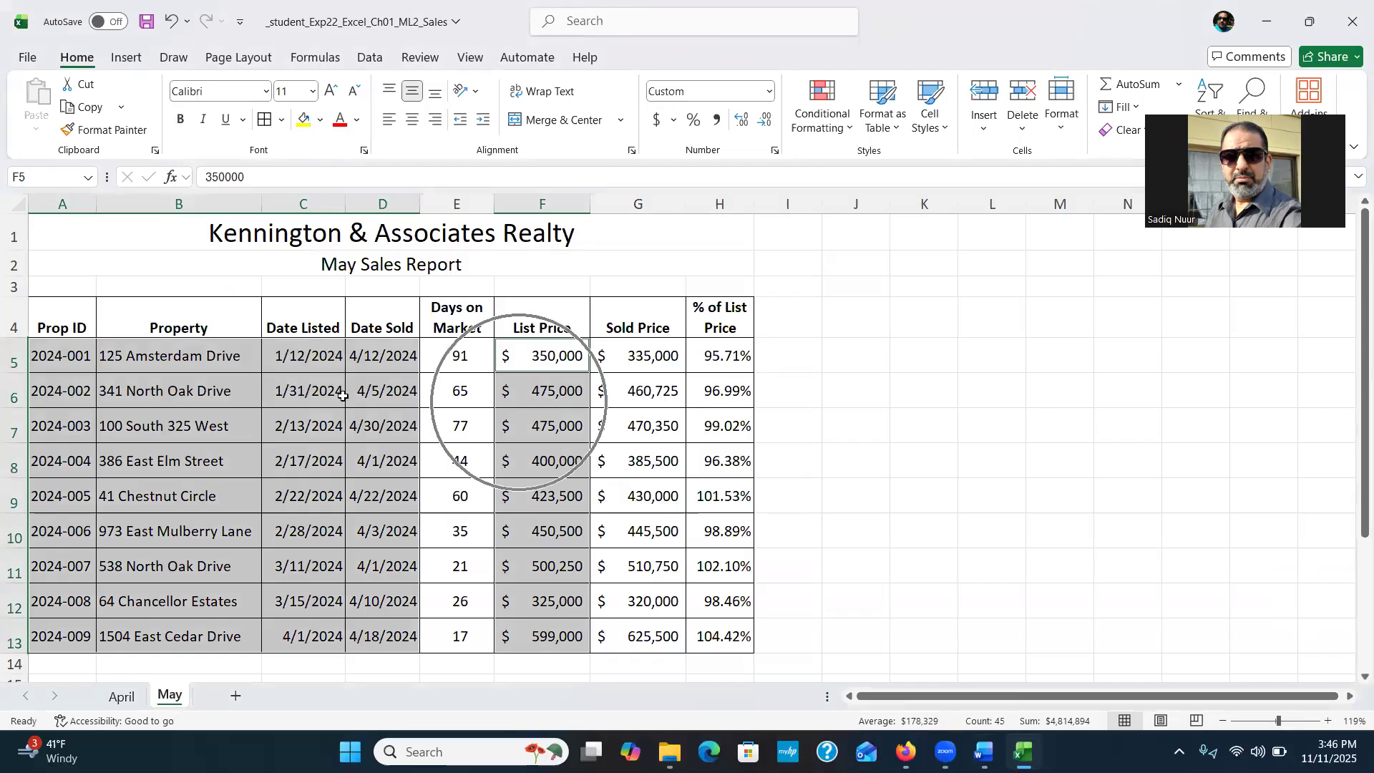
{"action": "left_click", "coordinate": [179, 370]}
{"action": "left_click_drag", "start_coordinate": [43, 356], "coordinate": [392, 624]}
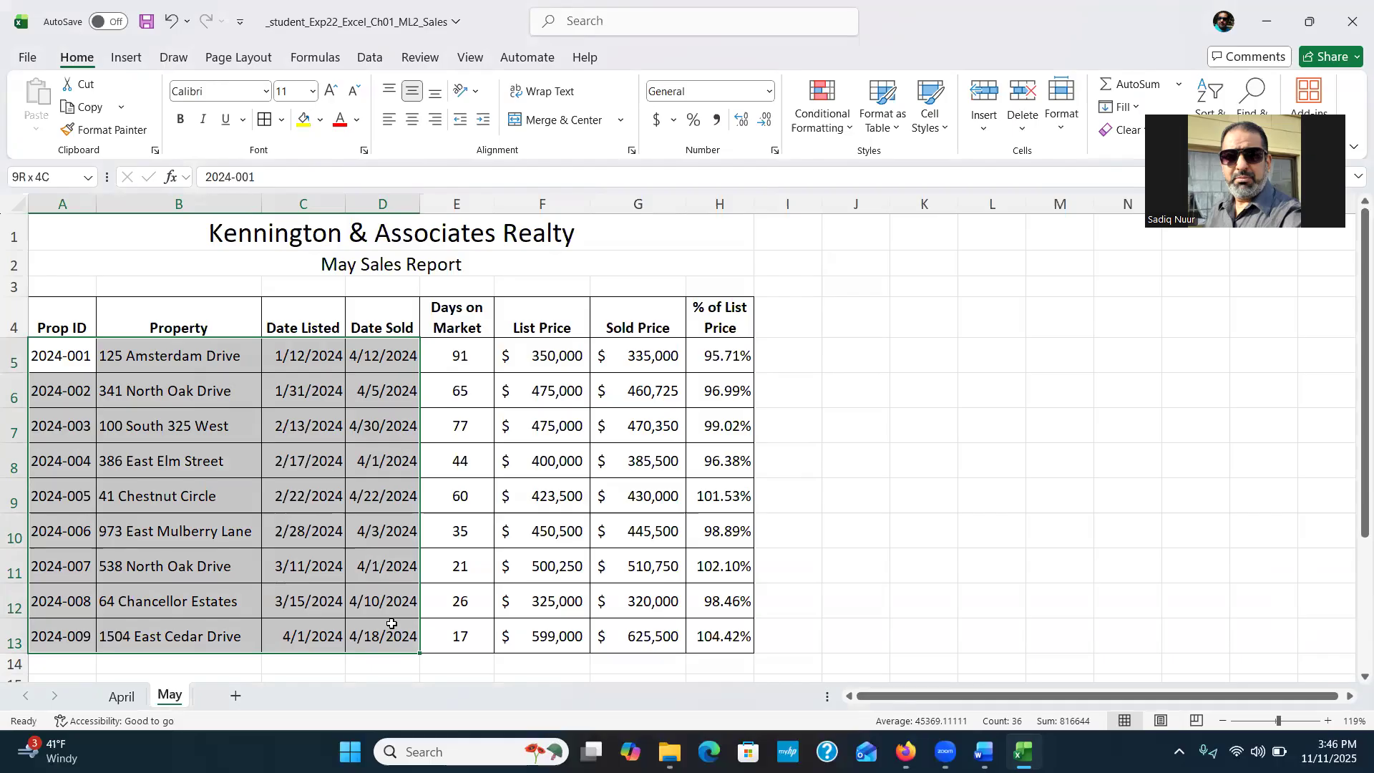
{"action": "left_click_drag", "start_coordinate": [392, 625], "coordinate": [391, 625]}
{"action": "left_click_drag", "start_coordinate": [537, 355], "coordinate": [657, 633]}
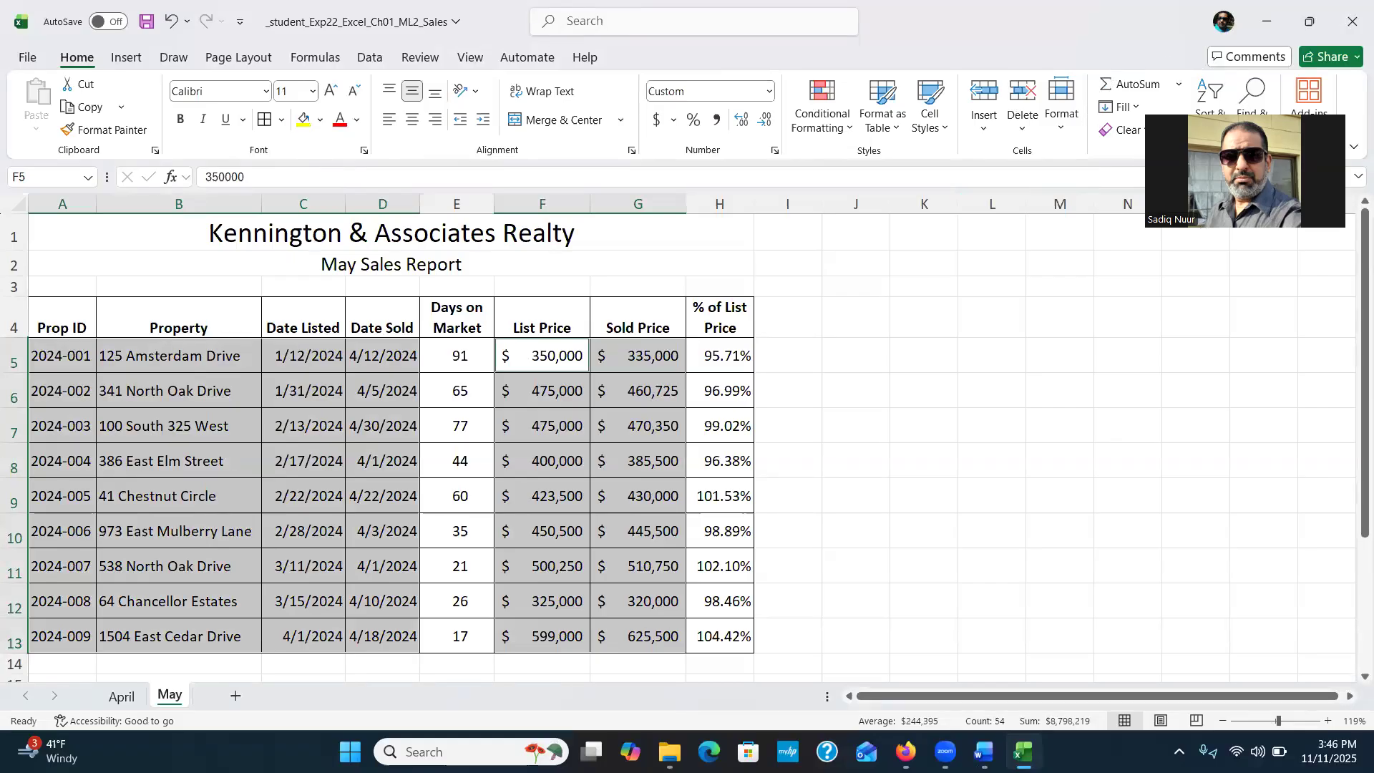
{"action": "left_click", "coordinate": [1127, 129]}
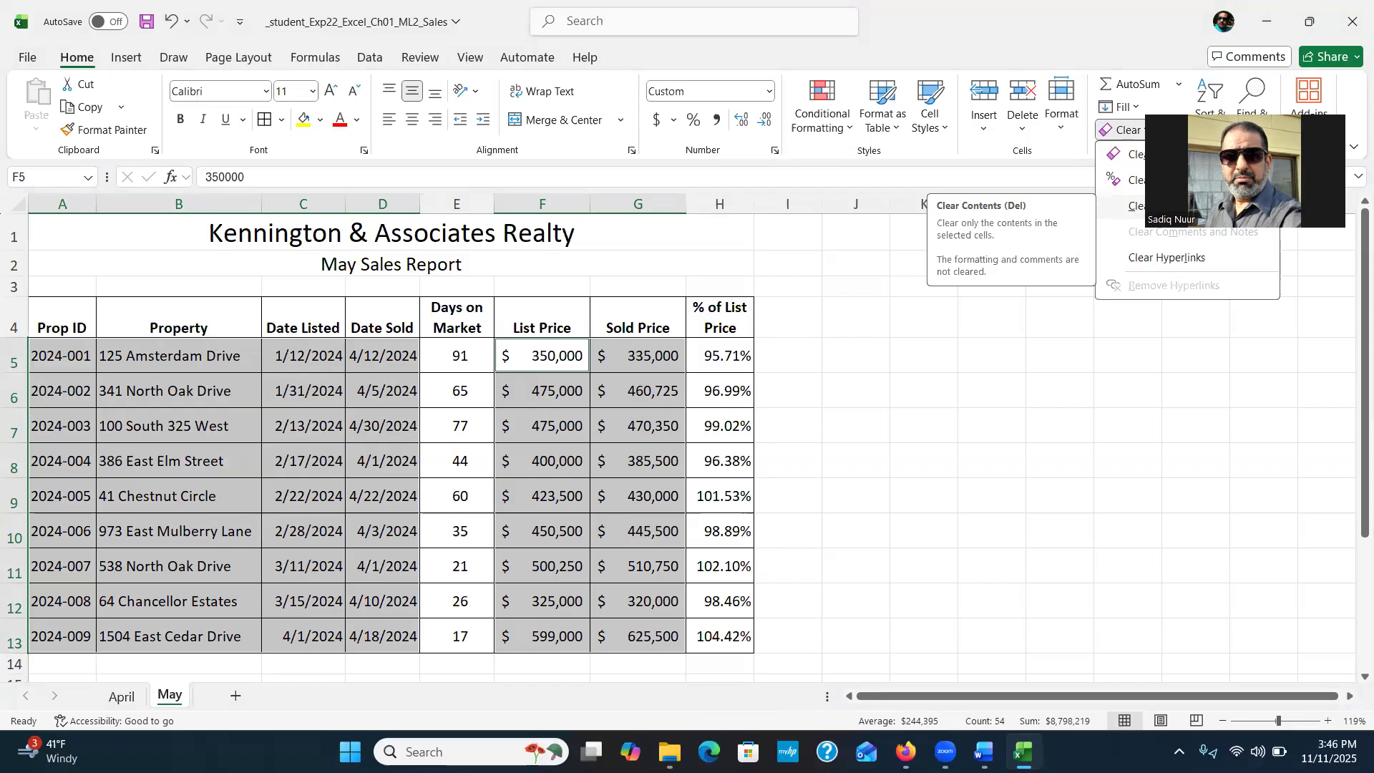
{"action": "left_click", "coordinate": [1137, 206]}
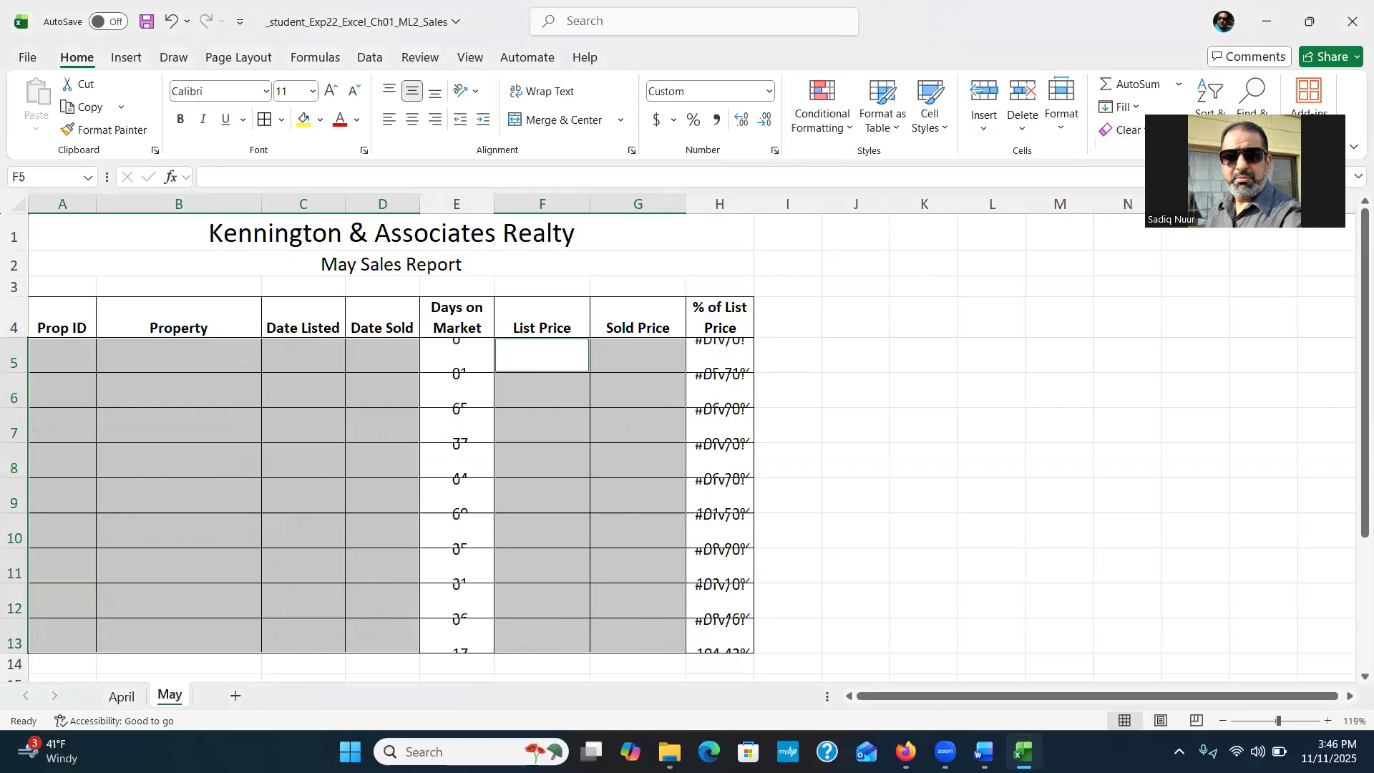
Step: Recheck instruction 18 in Word and, back in the May worksheet, enter 1 in cells F5 and G5
{"action": "left_click", "coordinate": [976, 750]}
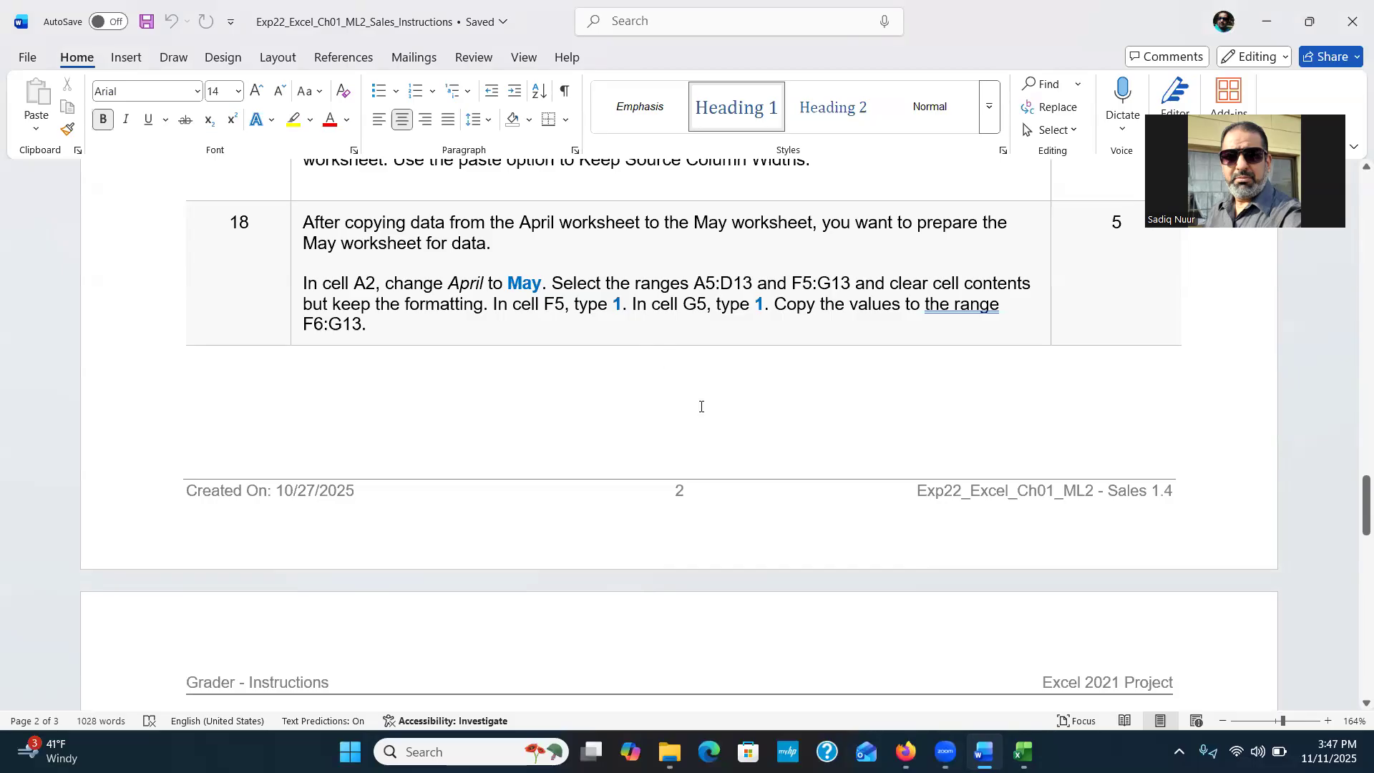
{"action": "left_click", "coordinate": [1023, 751]}
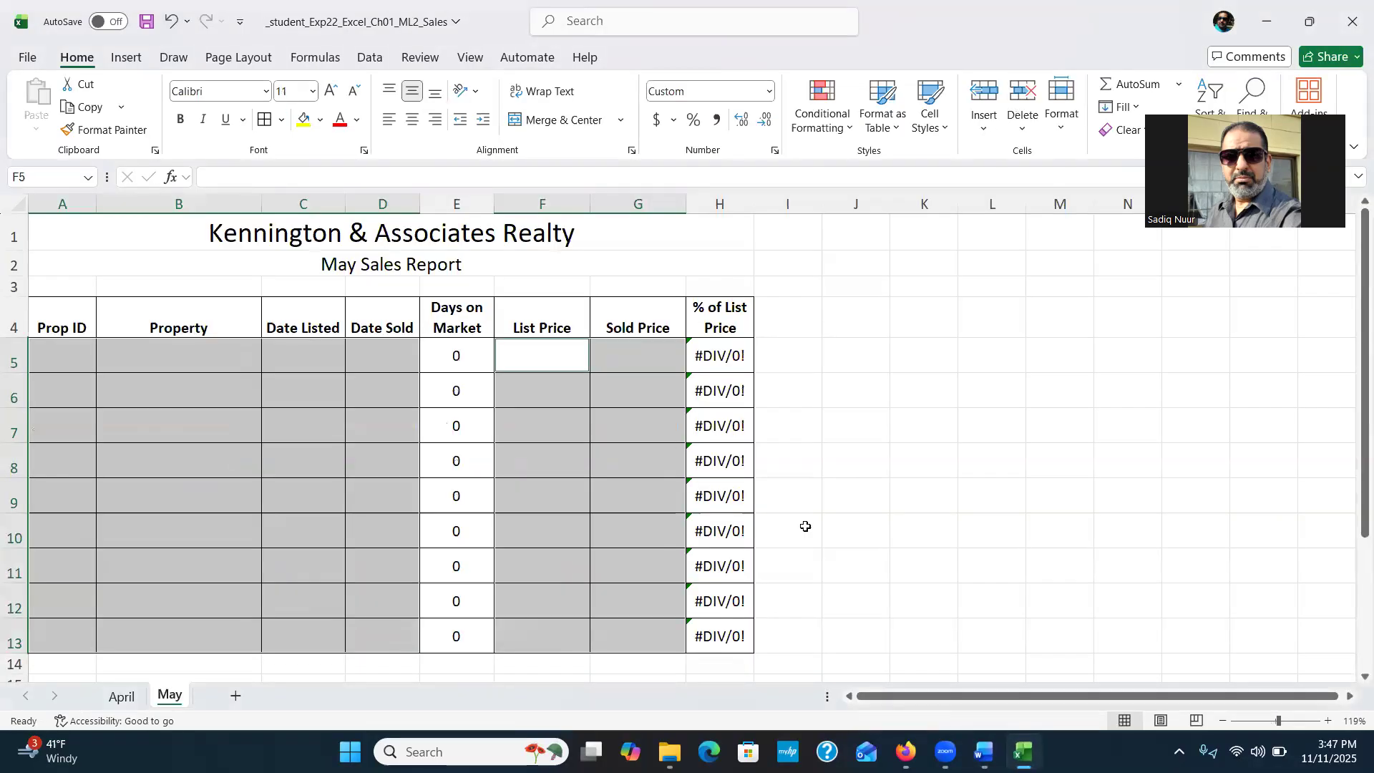
{"action": "left_click", "coordinate": [546, 350]}
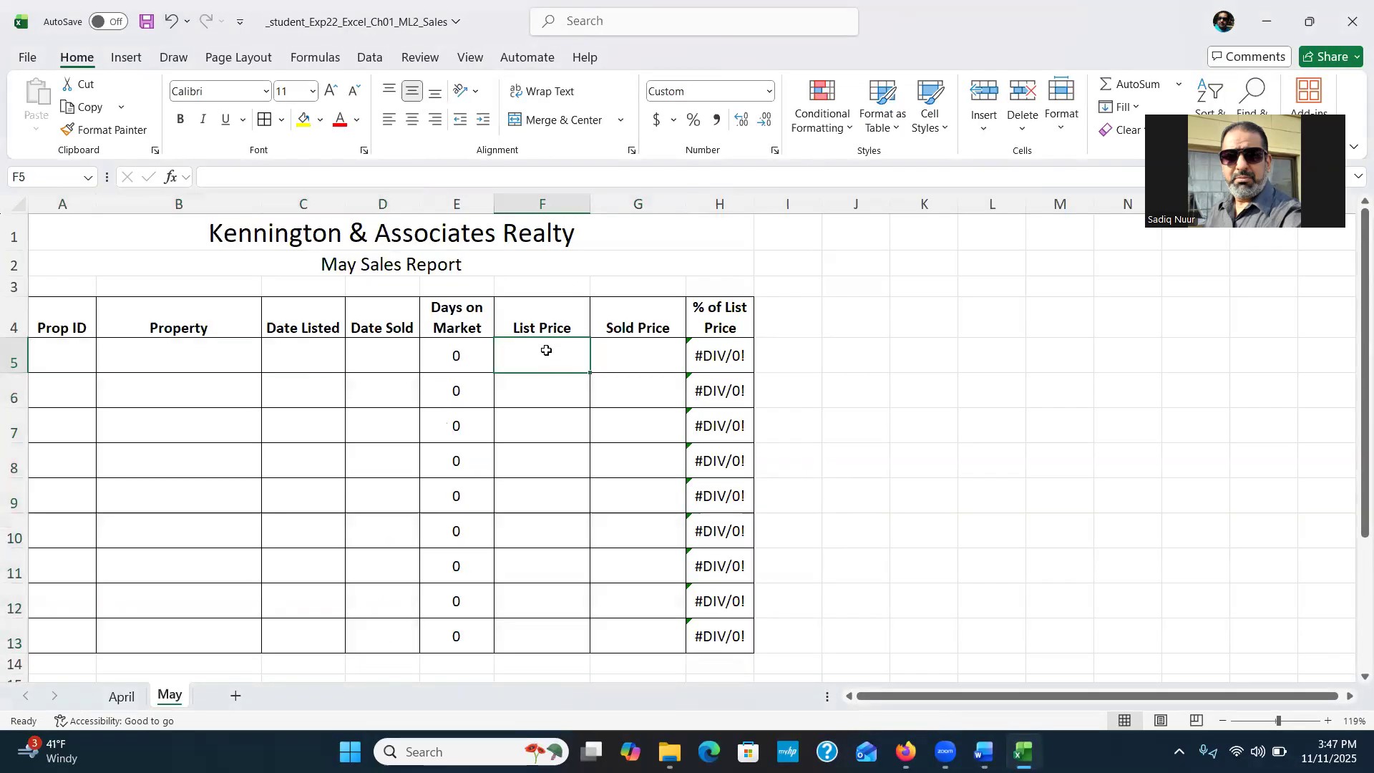
{"action": "type", "text": "1"}
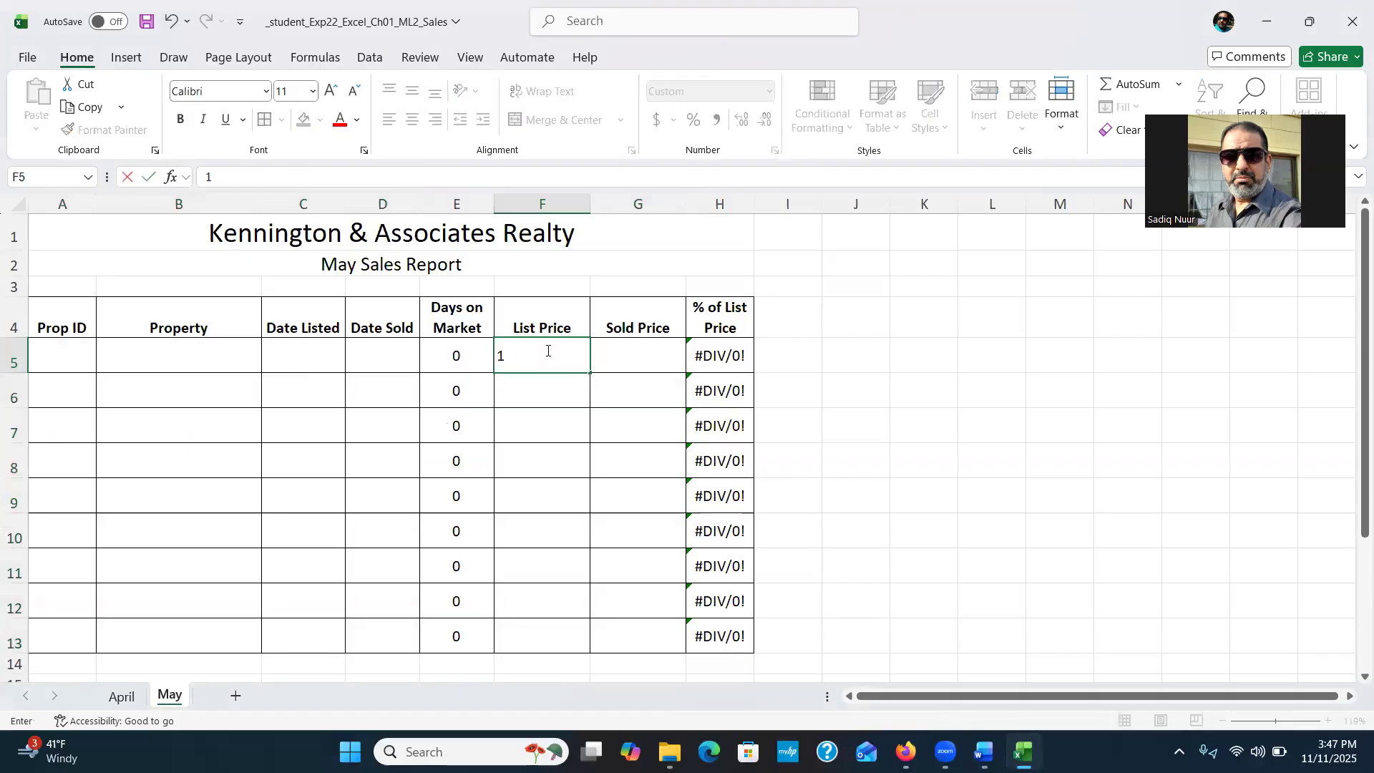
{"action": "key", "text": "Return"}
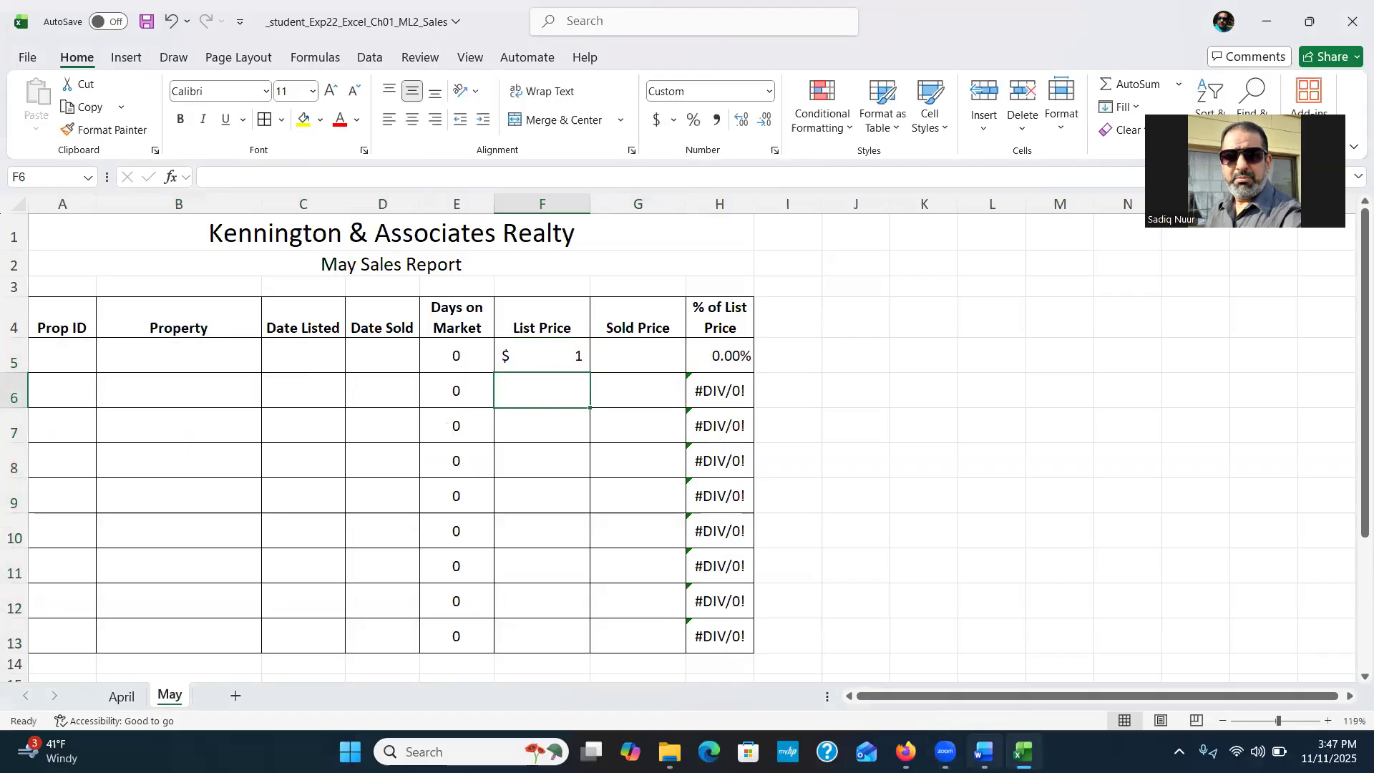
{"action": "left_click", "coordinate": [983, 752]}
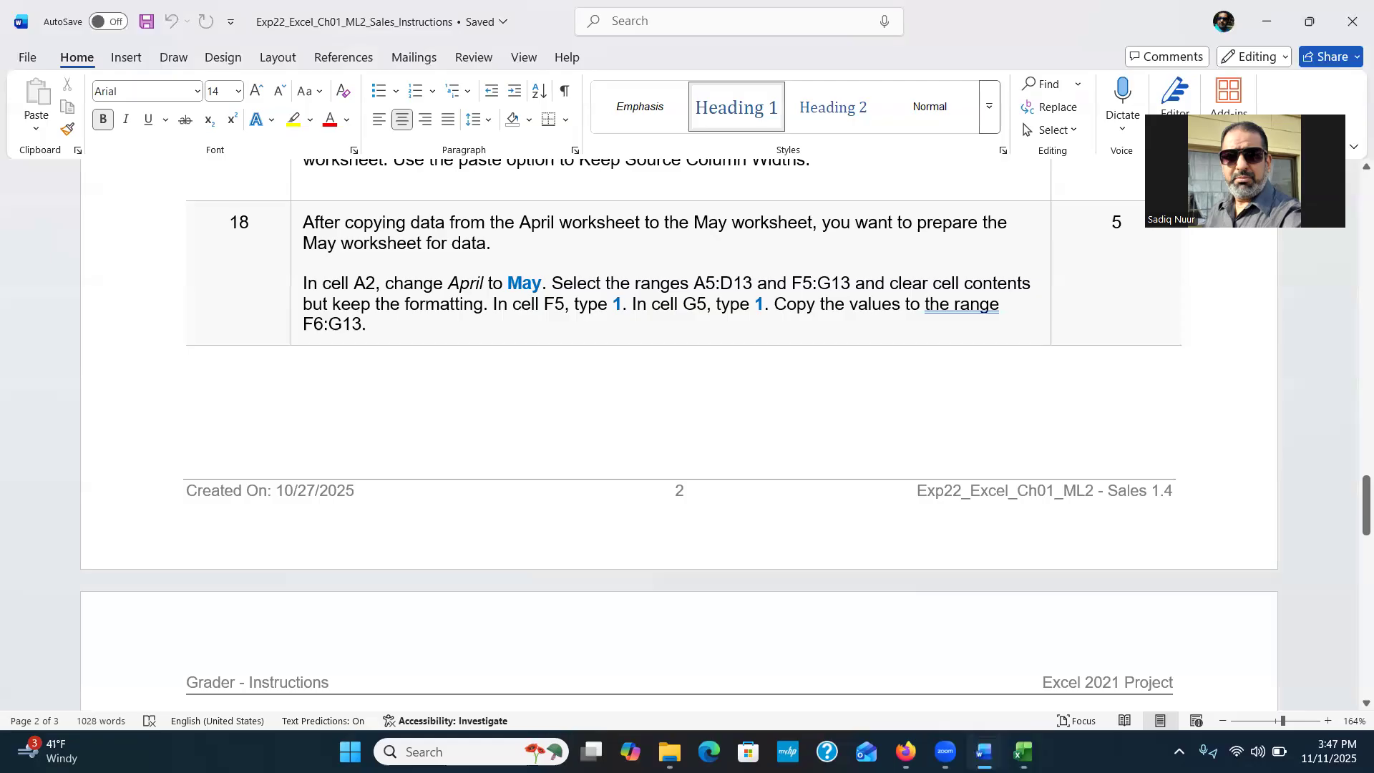
{"action": "left_click", "coordinate": [983, 751]}
{"action": "left_click", "coordinate": [639, 348]}
{"action": "type", "text": "1"}
{"action": "key", "text": "Return"}
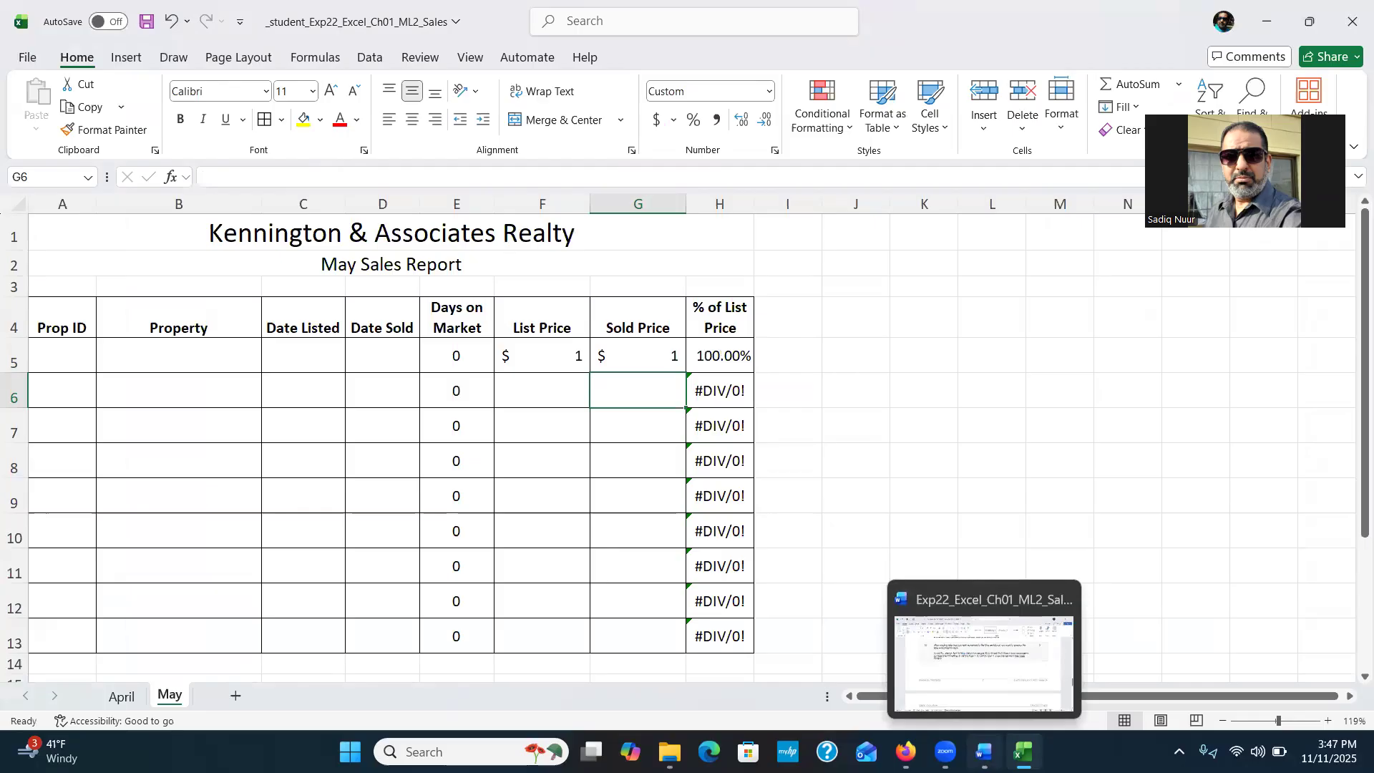
Step: Recheck the target range in the Word instructions and, back in Excel, fill the F5:G5 values down through F6:G13
{"action": "left_click", "coordinate": [984, 751]}
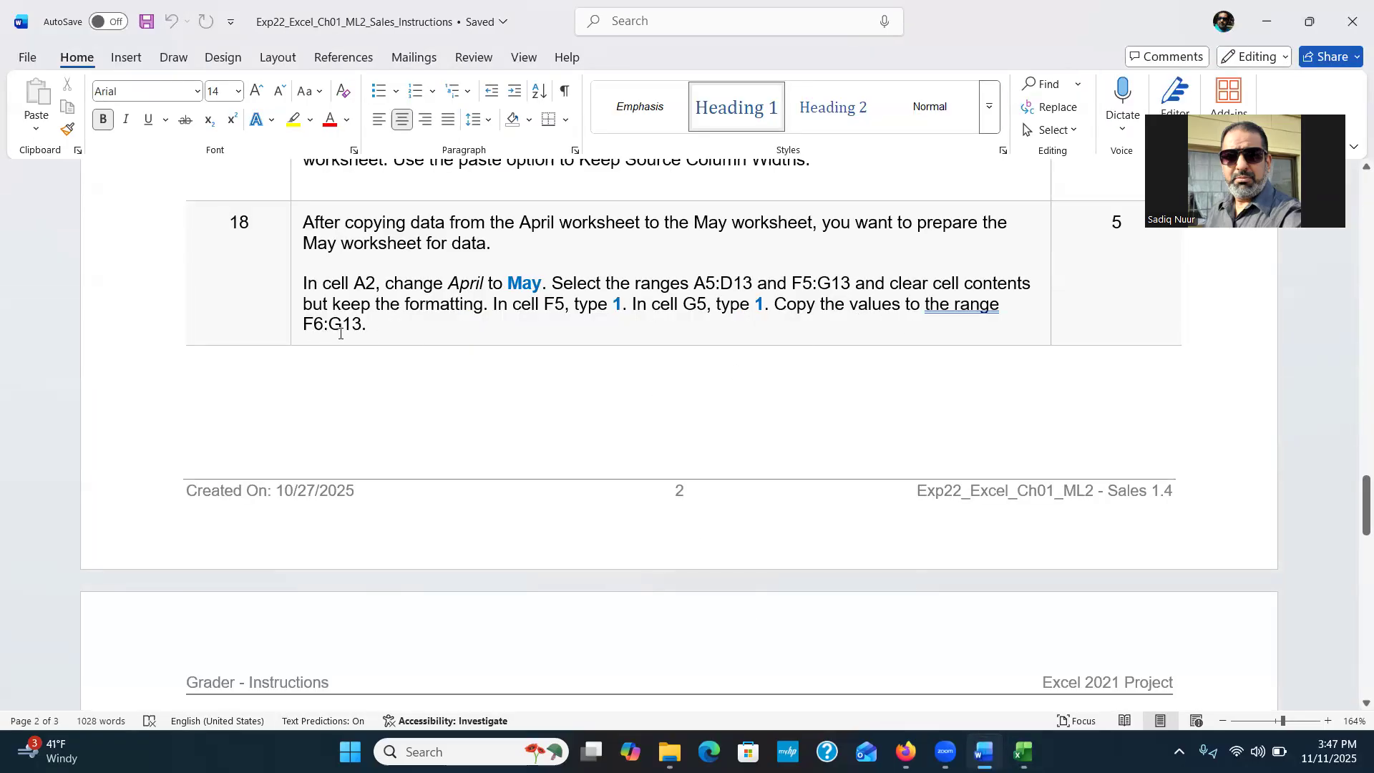
{"action": "left_click", "coordinate": [1024, 751]}
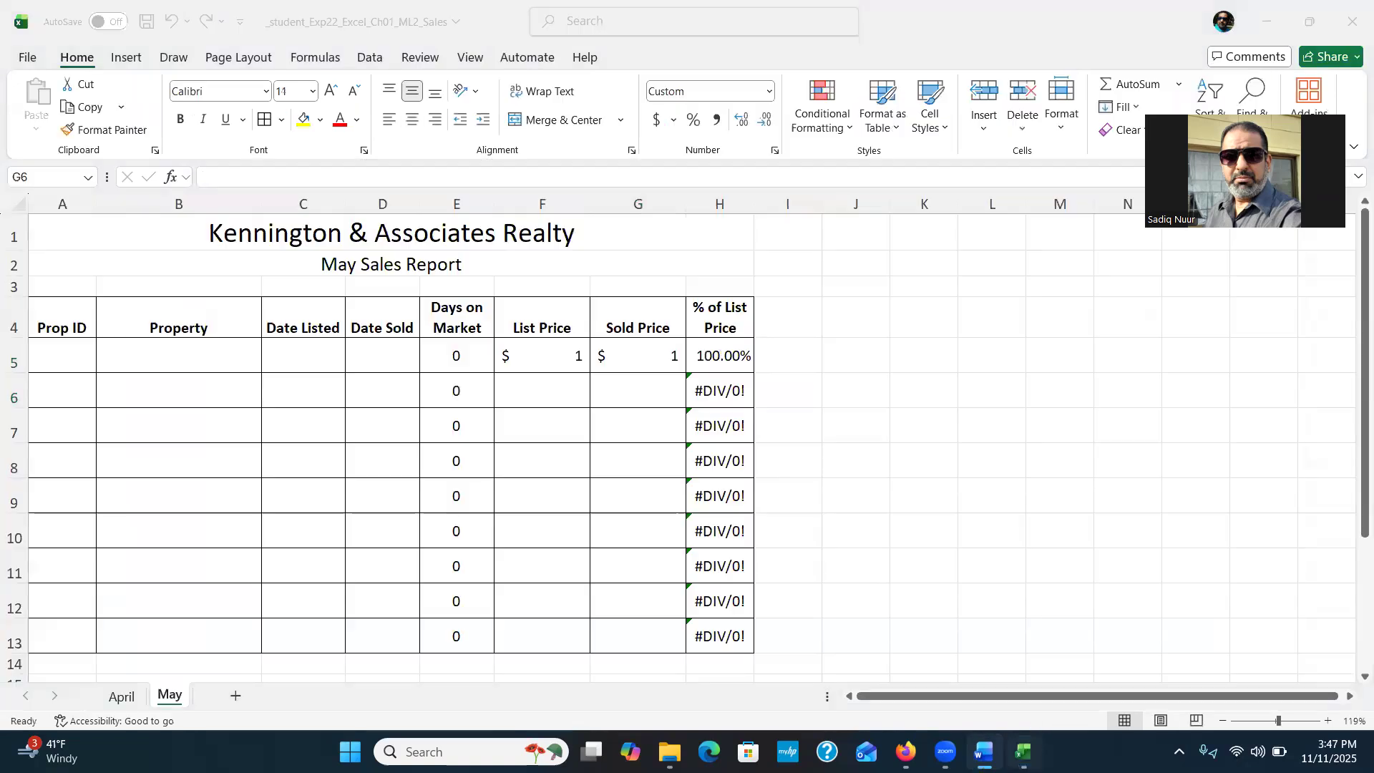
{"action": "left_click", "coordinate": [518, 353]}
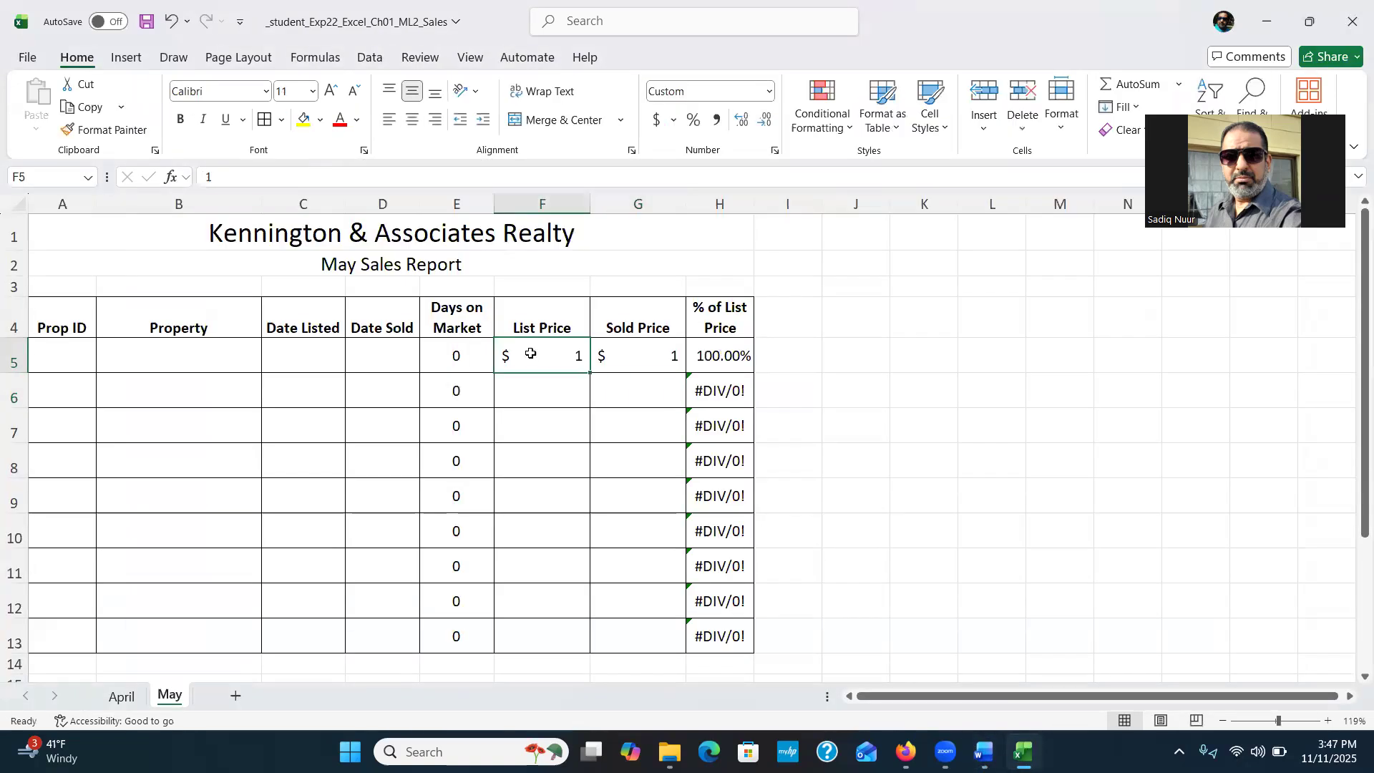
{"action": "left_click_drag", "start_coordinate": [590, 372], "coordinate": [659, 373]}
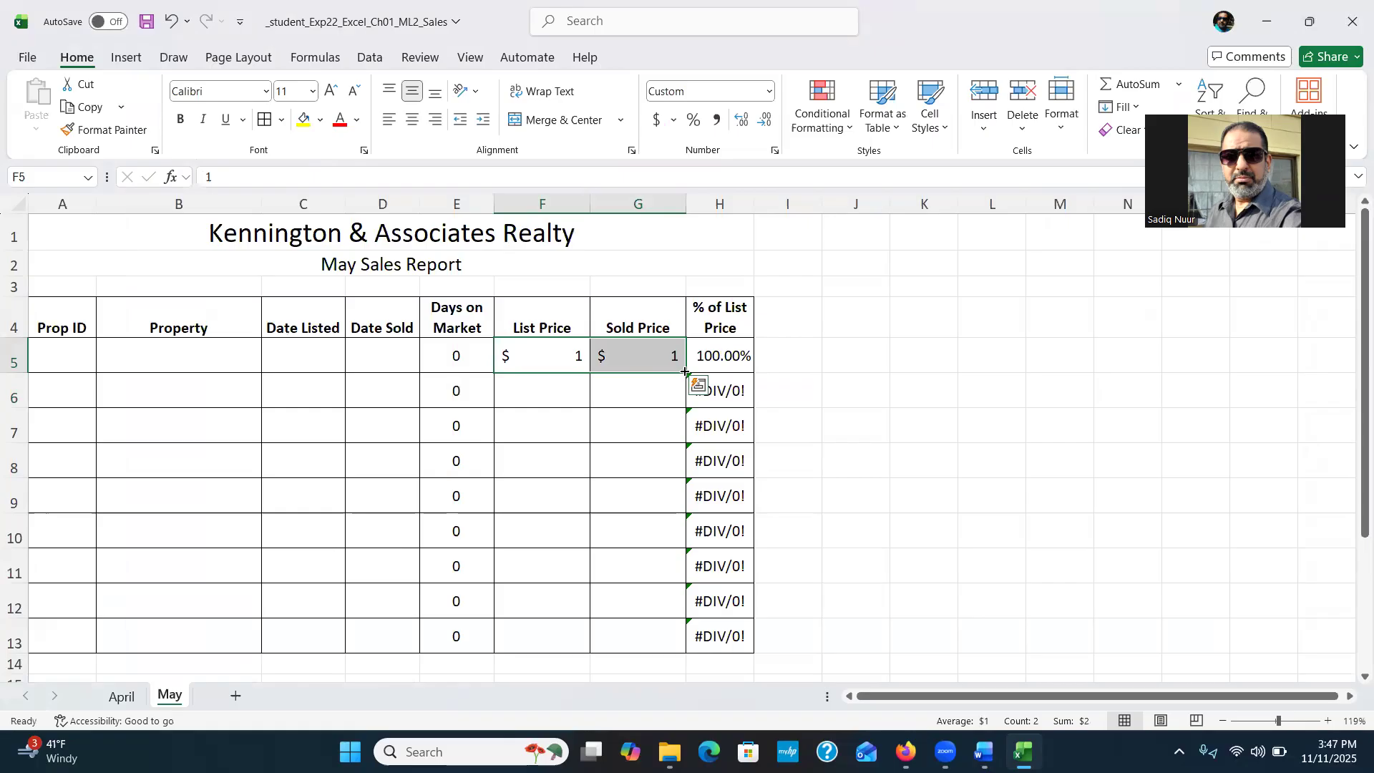
{"action": "double_click", "coordinate": [686, 373]}
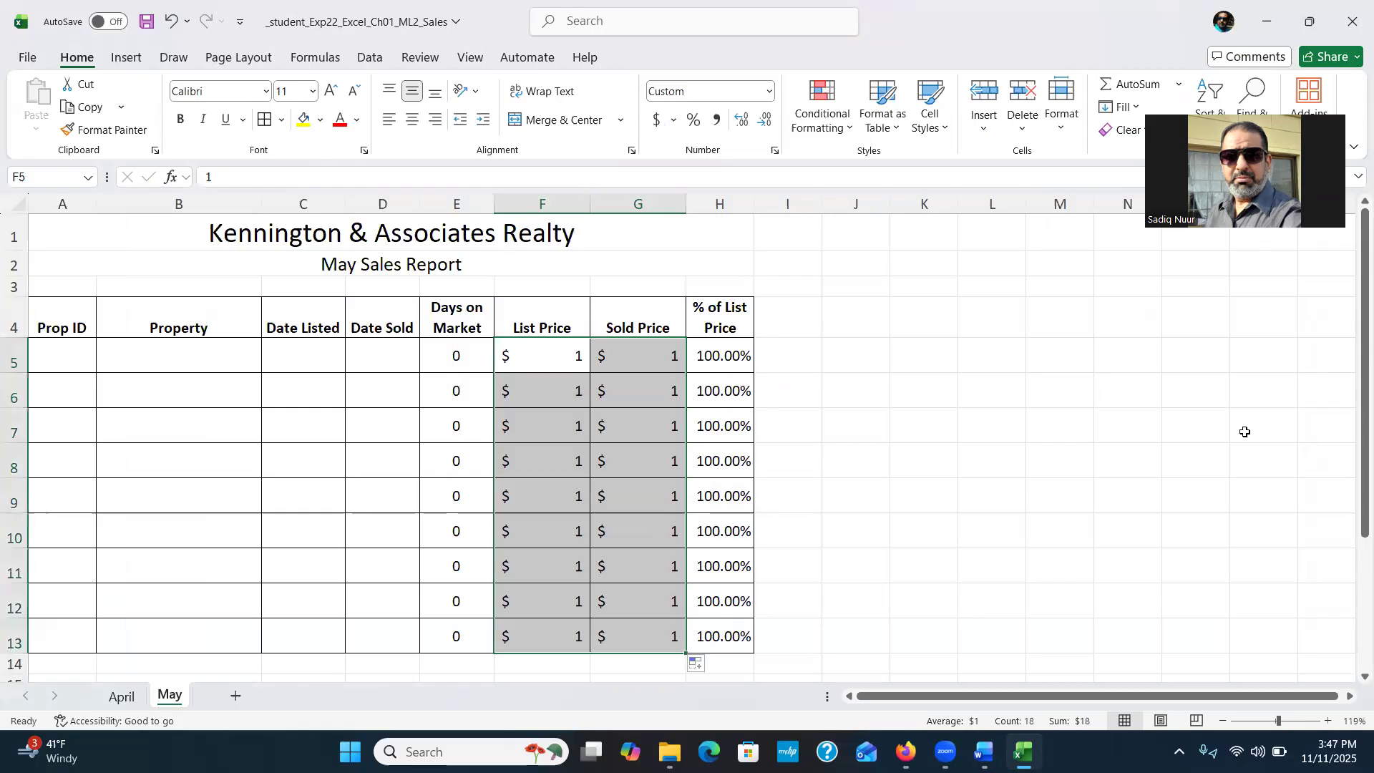
{"action": "left_click_drag", "start_coordinate": [1353, 481], "coordinate": [1355, 478]}
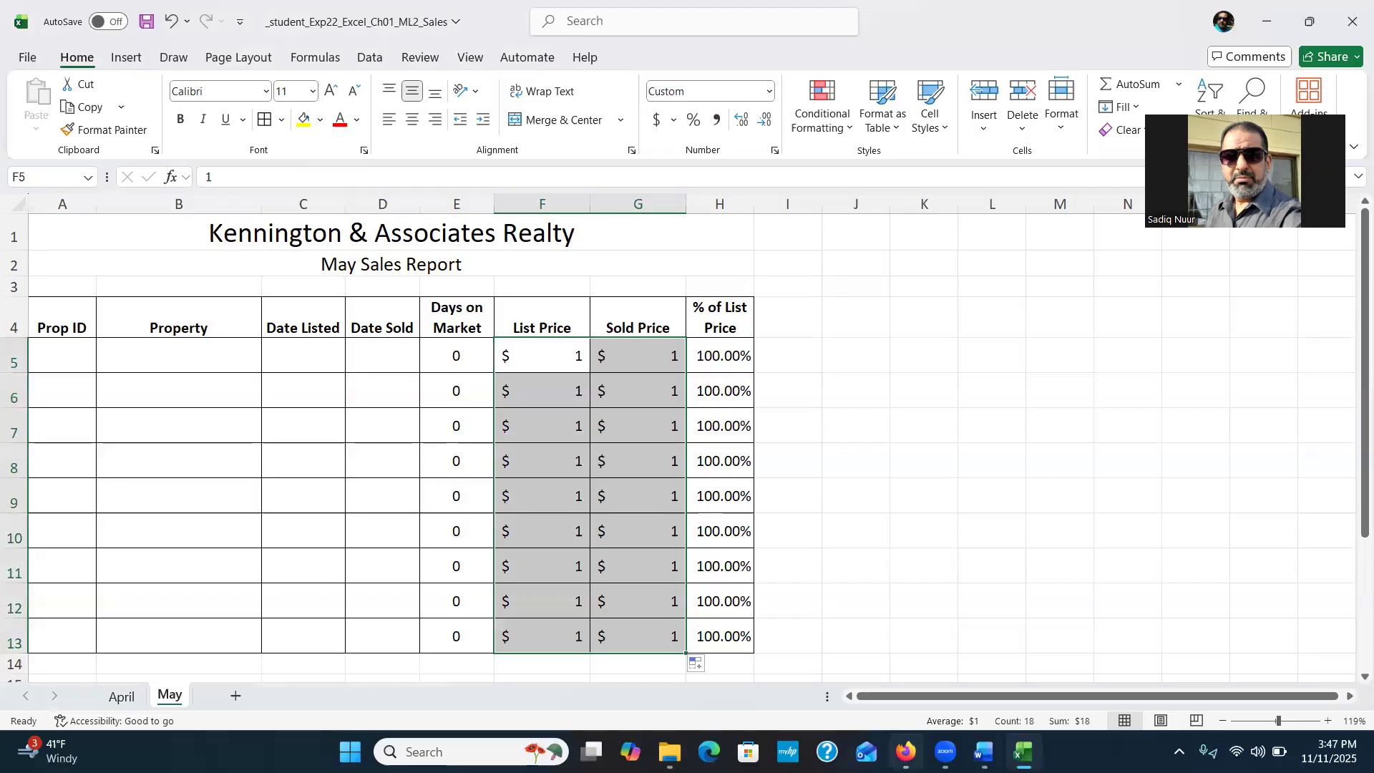
Step: Read instructions 19 to 22 in the Word document and, back in Excel, group the April and May worksheets
{"action": "mouse_move", "coordinate": [983, 751]}
{"action": "left_click", "coordinate": [987, 670]}
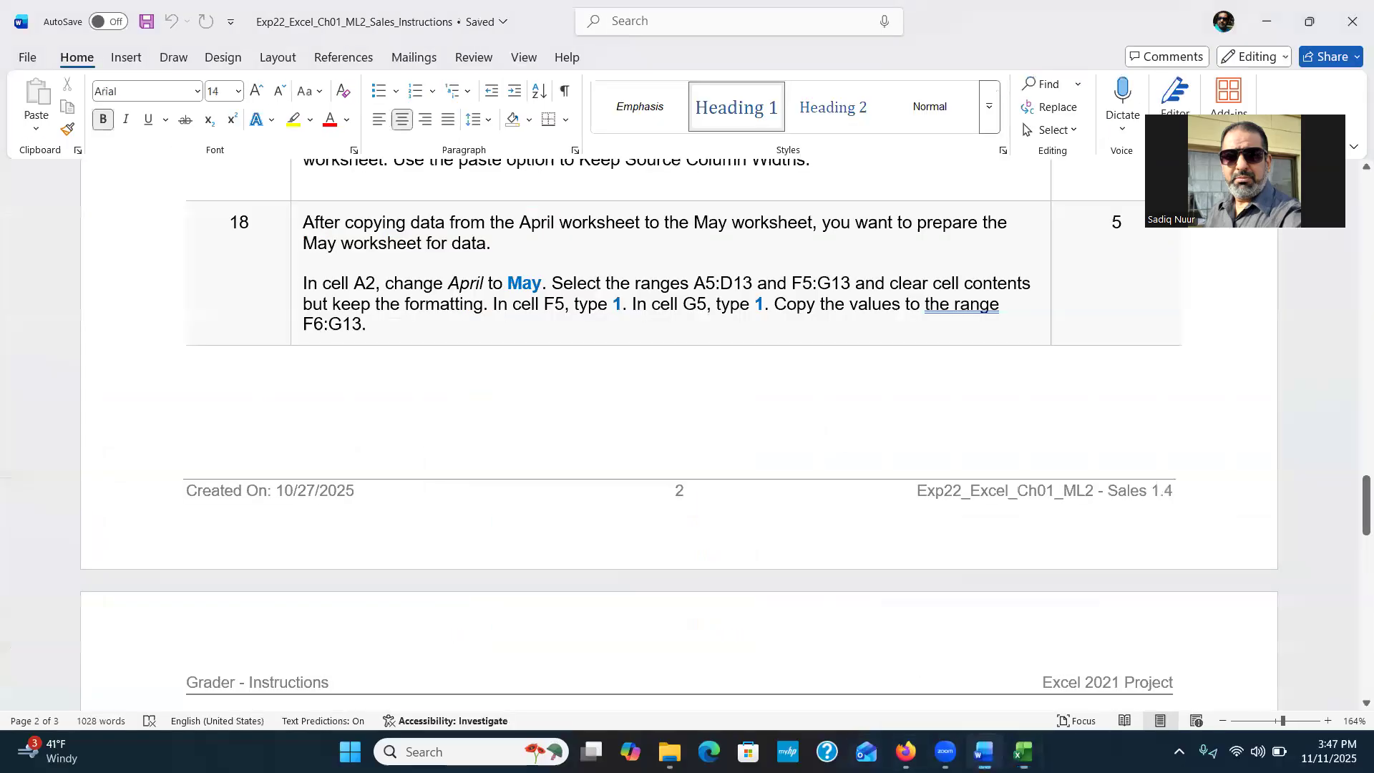
{"action": "left_click_drag", "start_coordinate": [1353, 484], "coordinate": [1352, 550]}
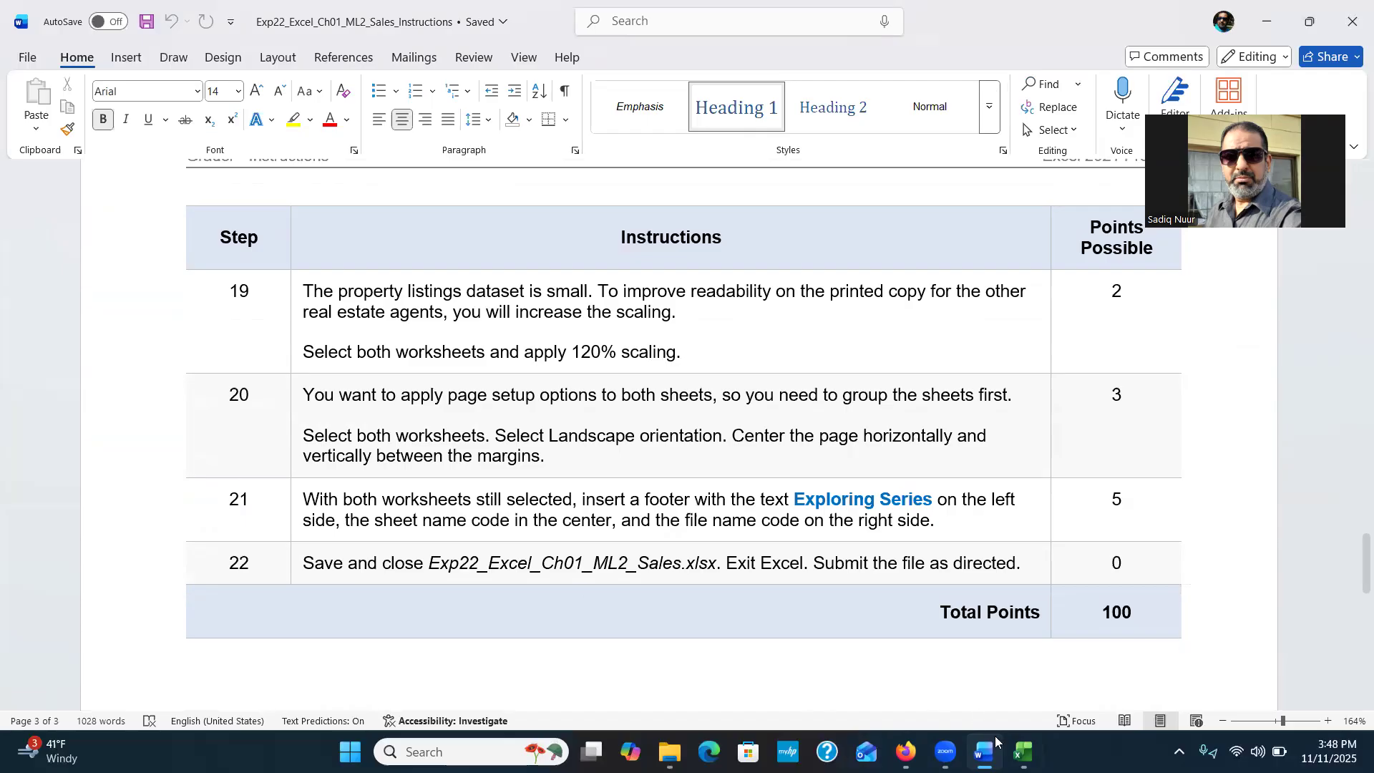
{"action": "left_click", "coordinate": [1023, 751]}
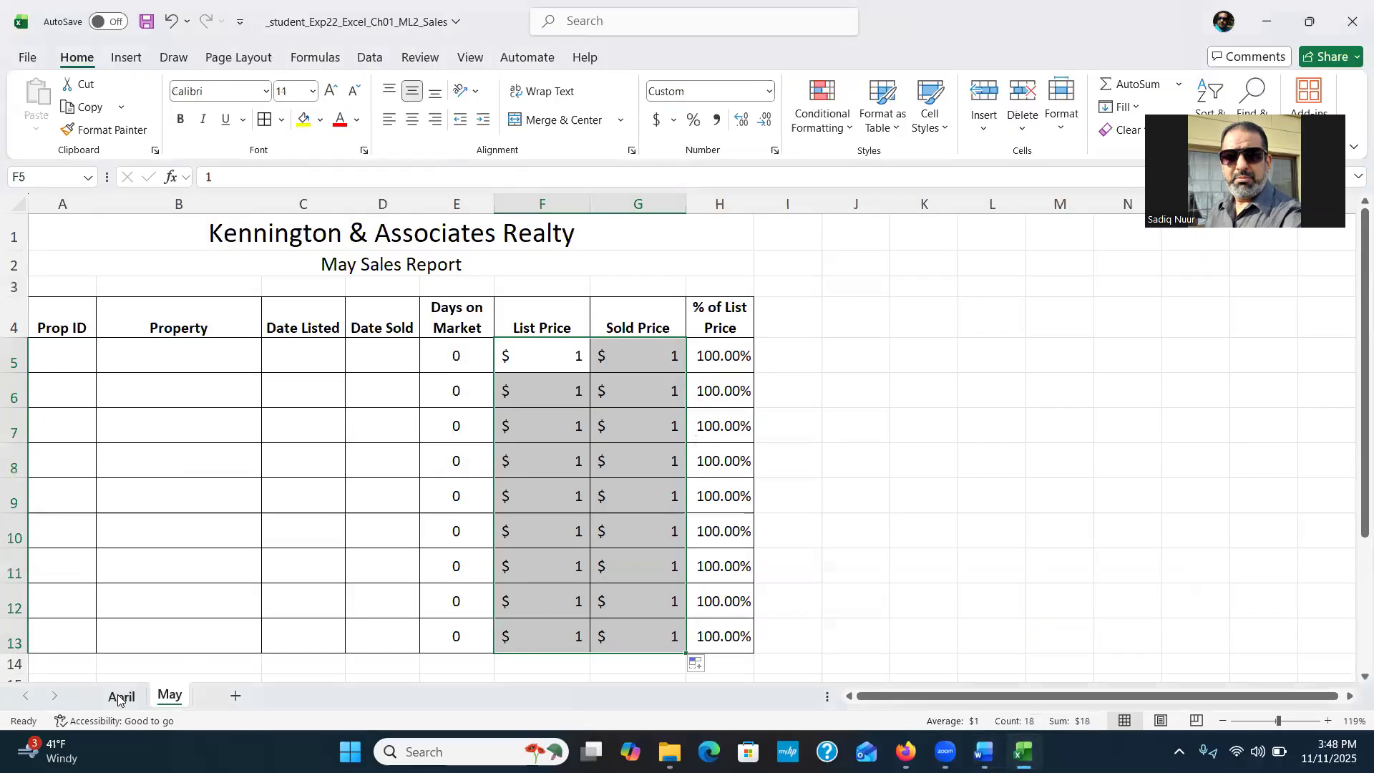
{"action": "left_click", "coordinate": [121, 696]}
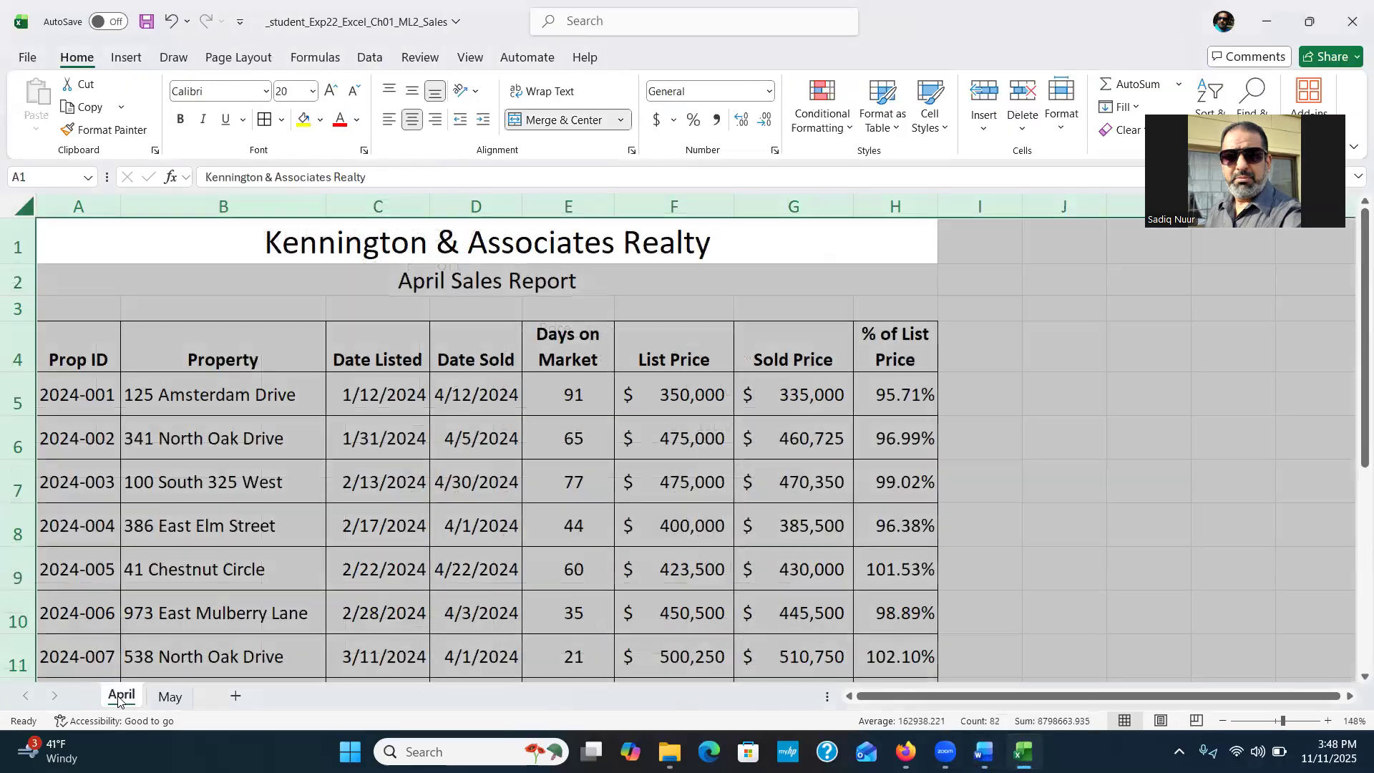
{"action": "left_click", "coordinate": [164, 698], "text": "shift"}
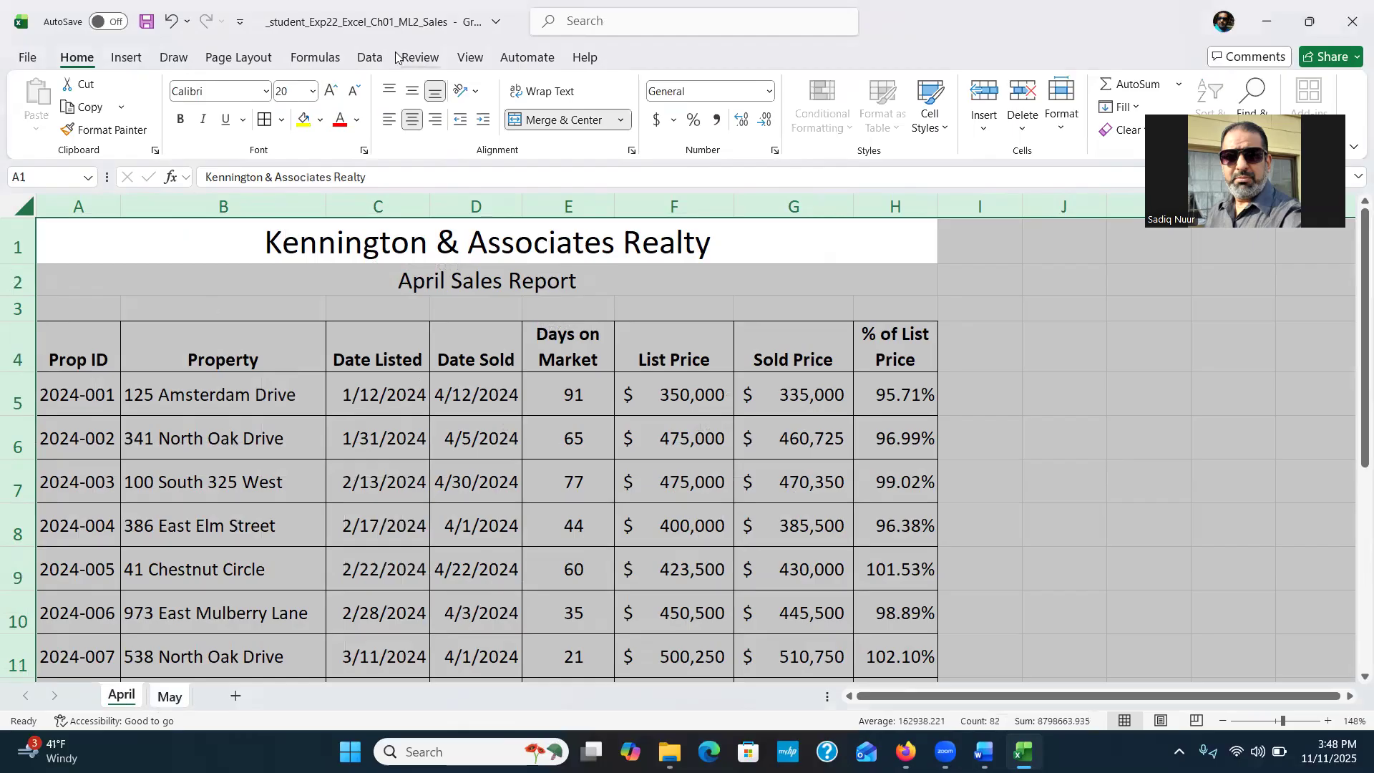
{"action": "left_click", "coordinate": [494, 27]}
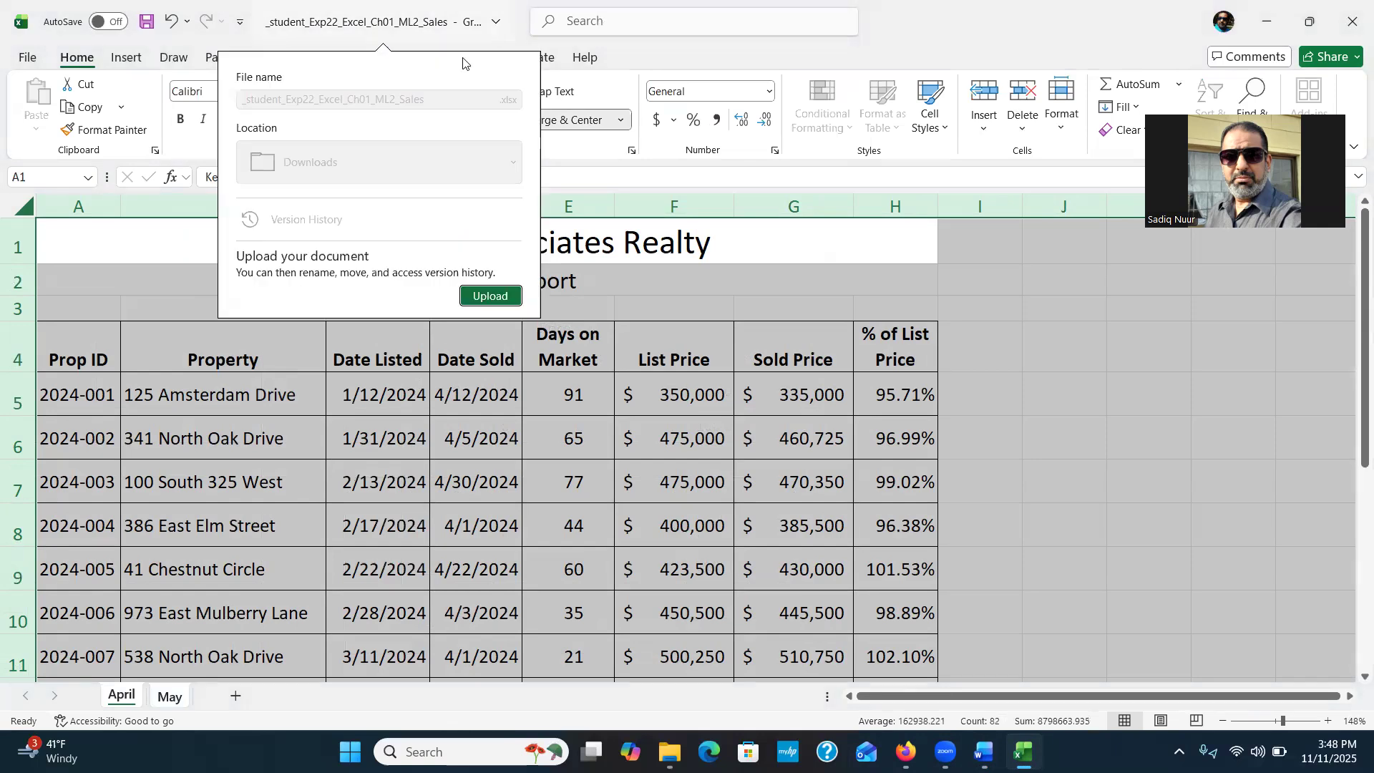
{"action": "left_click", "coordinate": [498, 17]}
{"action": "left_click", "coordinate": [635, 41]}
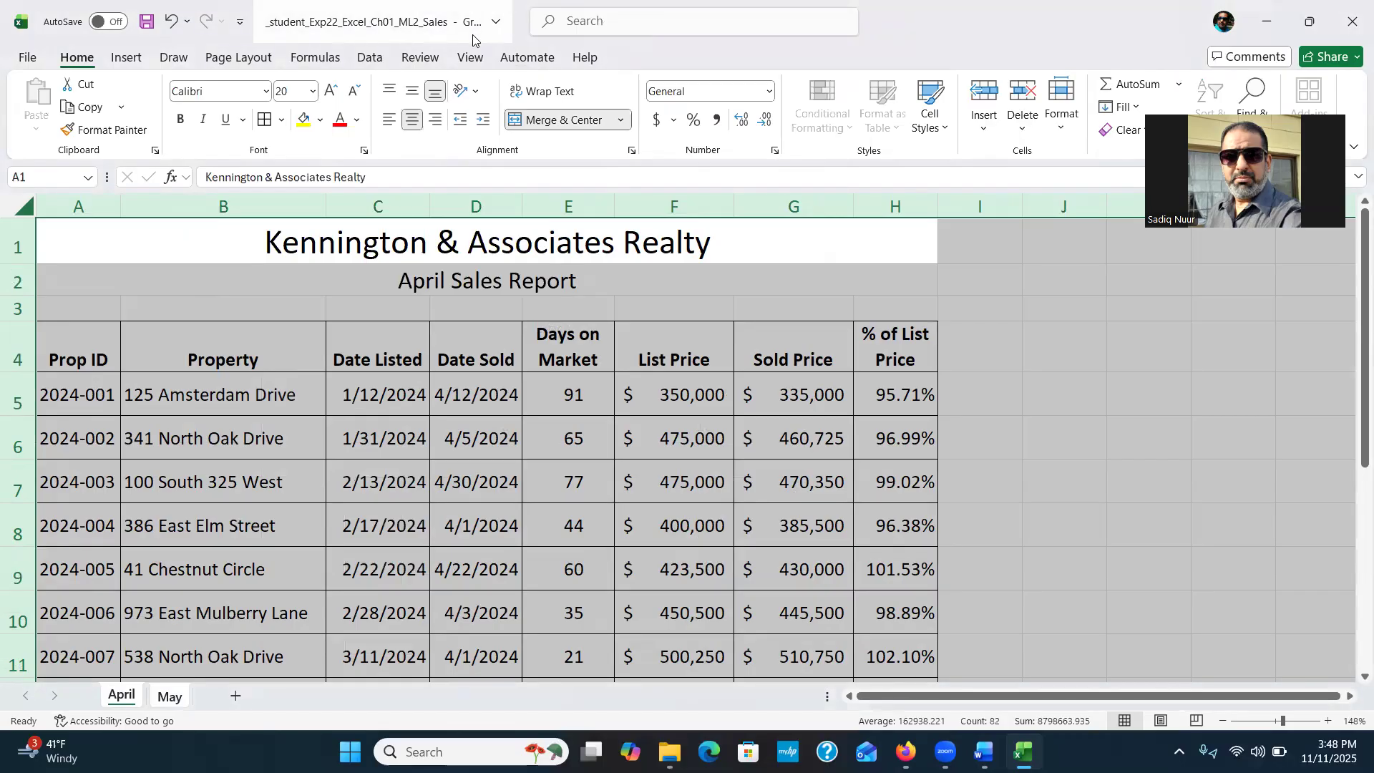
Step: Set the print scaling of the grouped April and May worksheets to 120%
{"action": "left_click", "coordinate": [236, 59]}
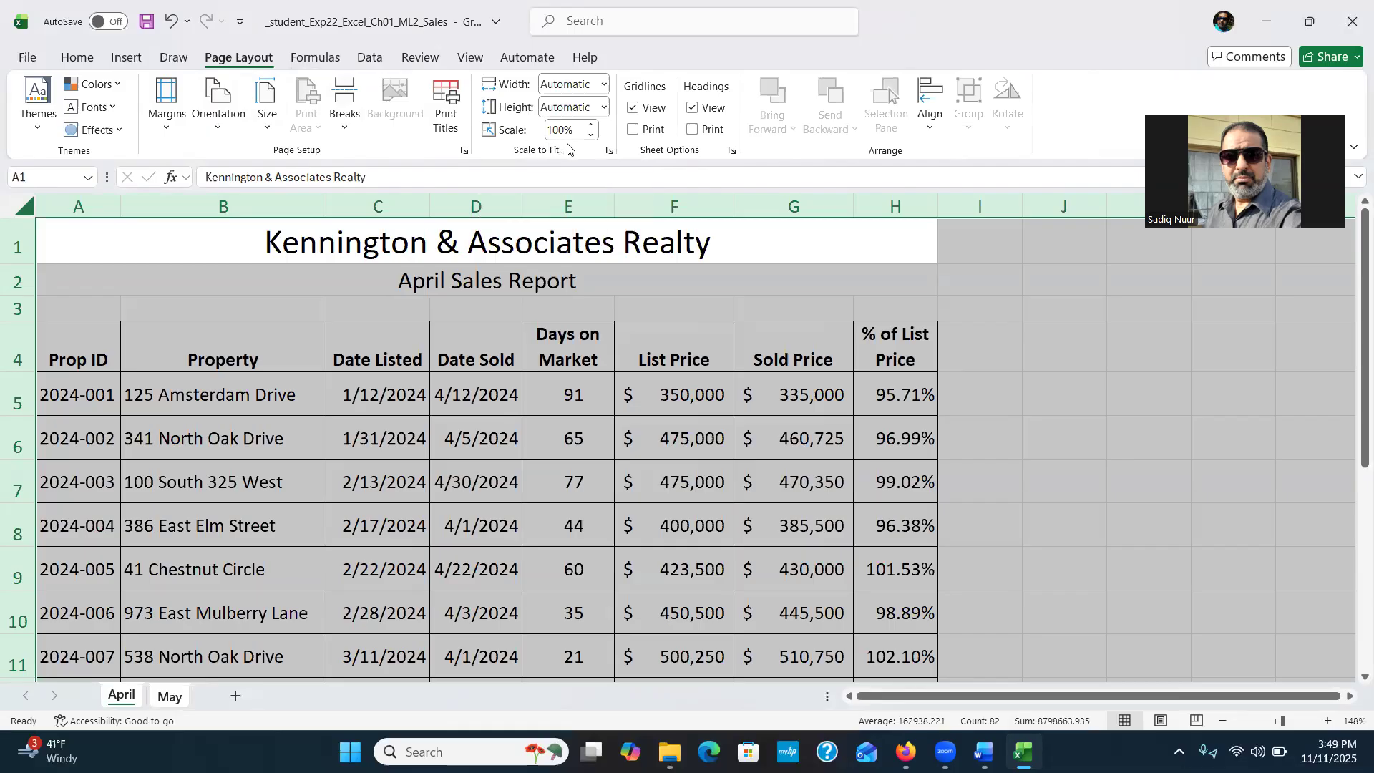
{"action": "left_click", "coordinate": [591, 124]}
{"action": "left_click", "coordinate": [591, 125]}
{"action": "left_click", "coordinate": [590, 125]}
{"action": "left_click", "coordinate": [590, 125]}
{"action": "left_click", "coordinate": [590, 124]}
{"action": "left_click", "coordinate": [591, 135]}
{"action": "left_click", "coordinate": [591, 135]}
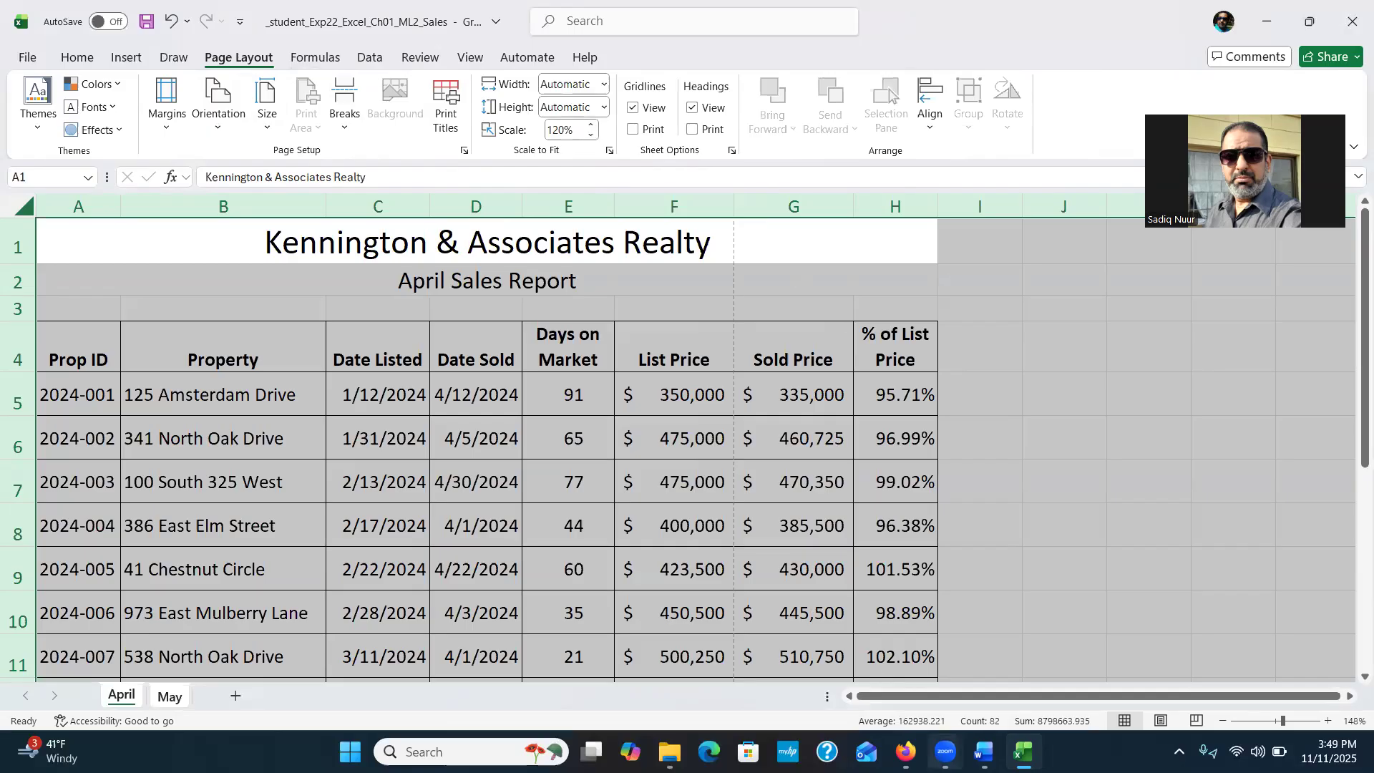
Step: Recheck the remaining instructions in Word and, back in Excel, enter Exploring Series in the left footer section of the grouped worksheets
{"action": "left_click", "coordinate": [983, 752]}
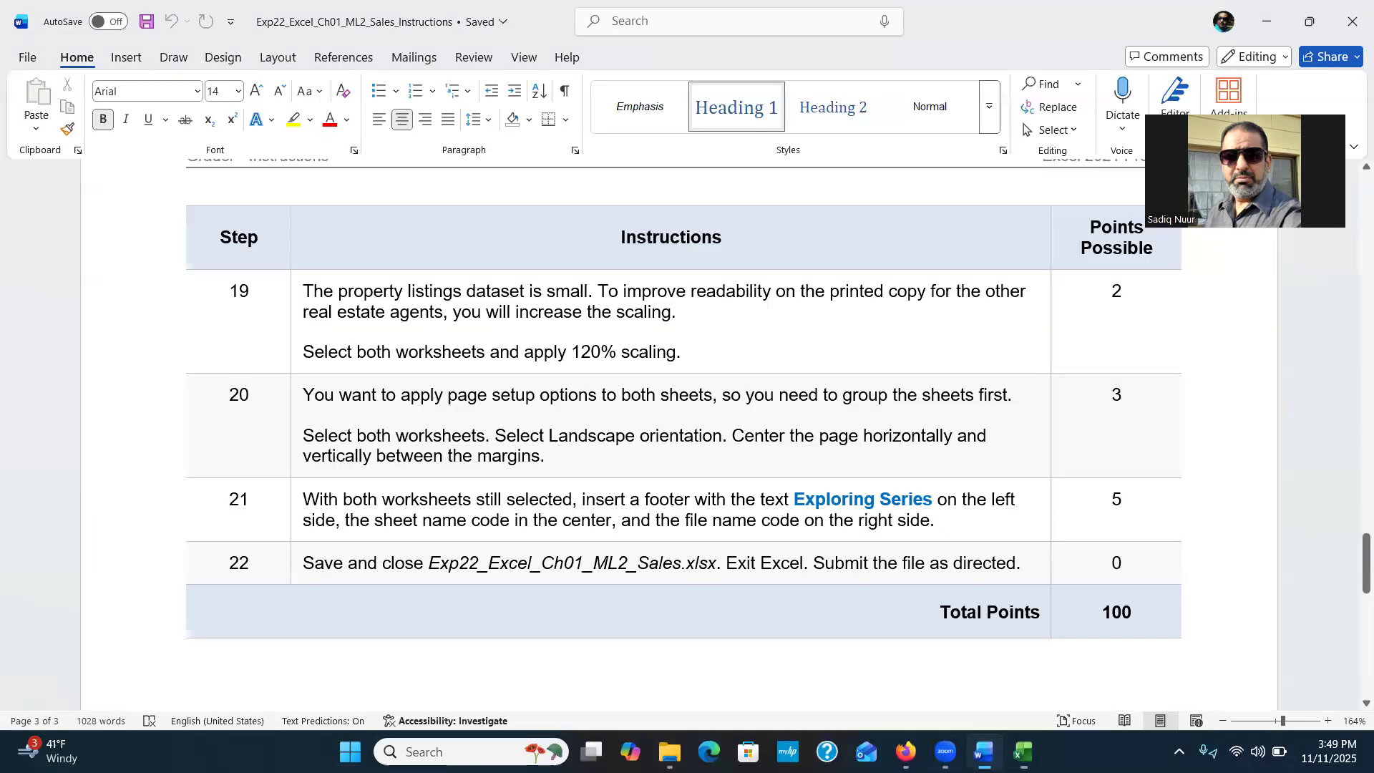
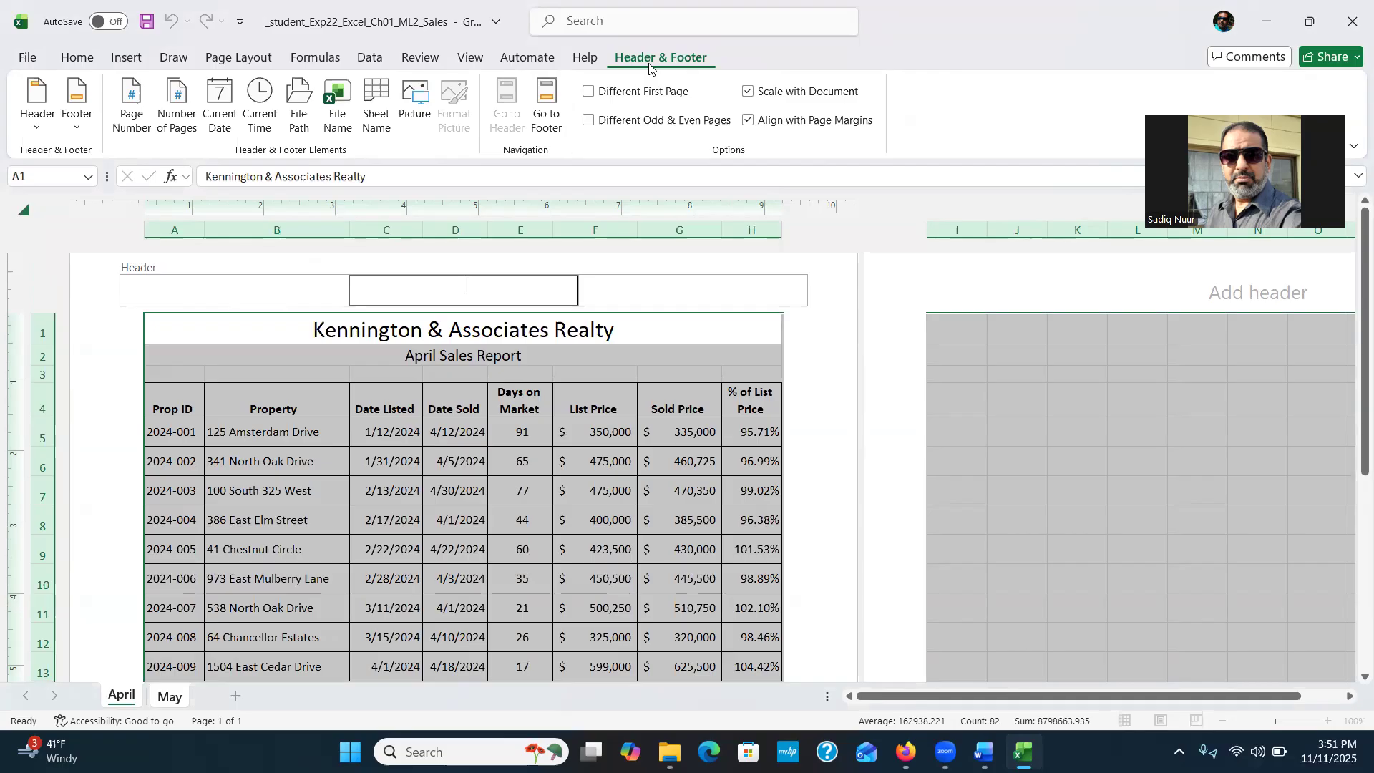
{"action": "left_click", "coordinate": [546, 115]}
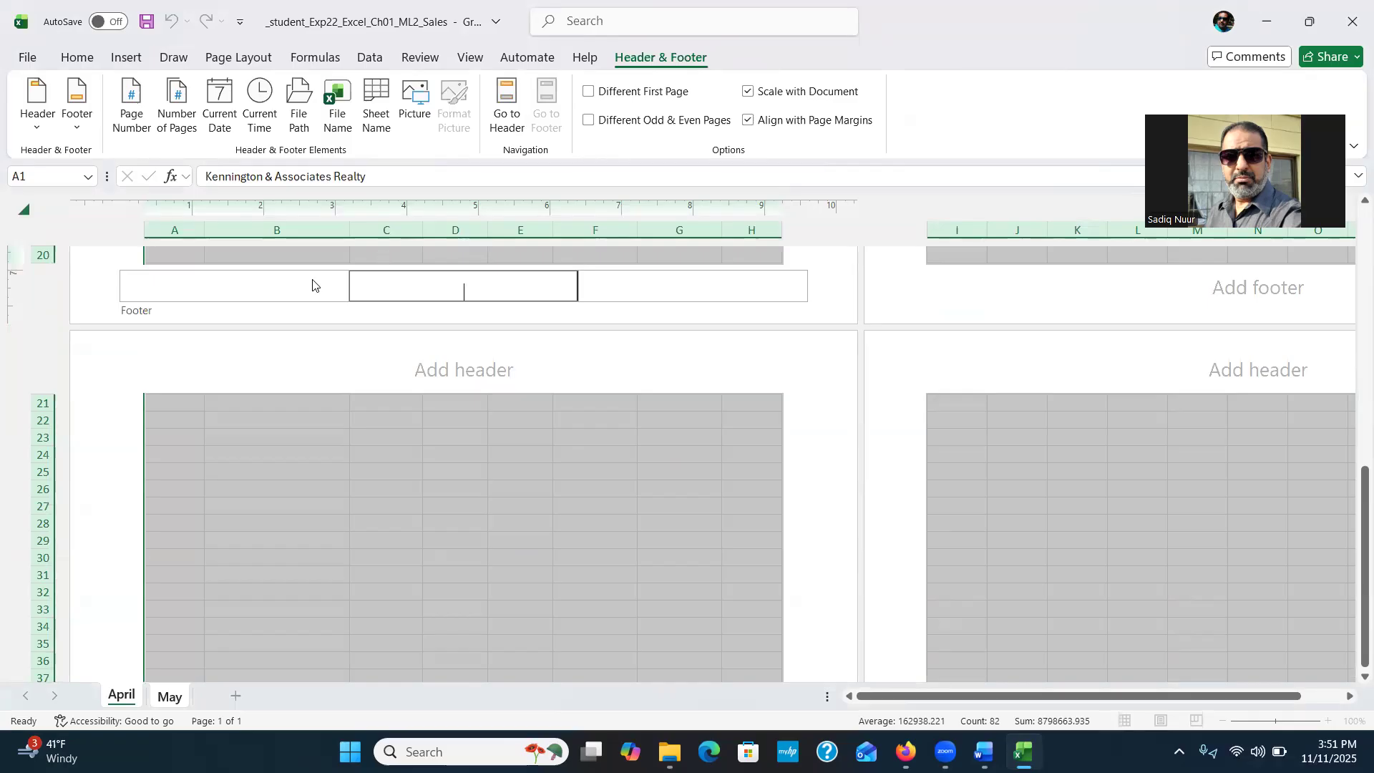
{"action": "left_click", "coordinate": [269, 282]}
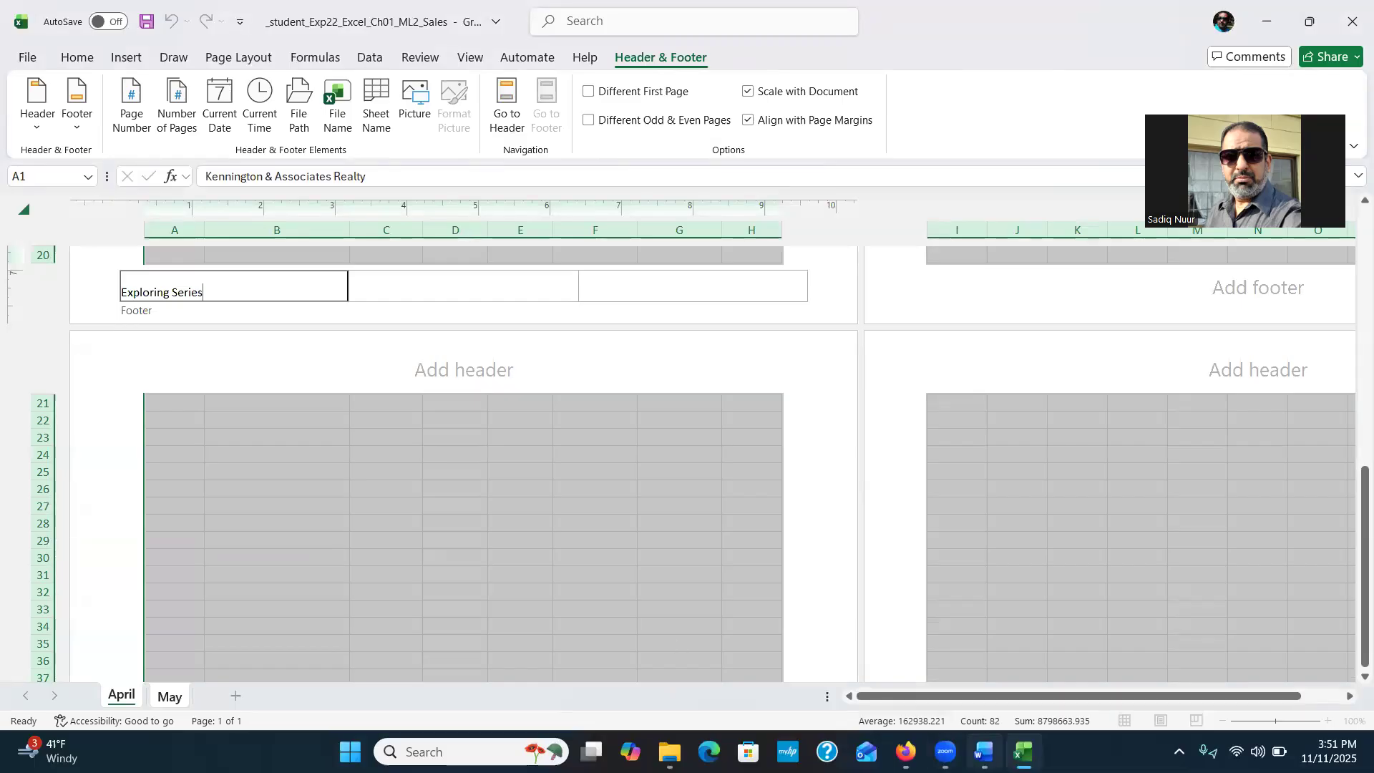
Step: Recheck instruction 21 in Word and, back in Excel, insert the sheet name code in the center footer section
{"action": "left_click", "coordinate": [983, 752]}
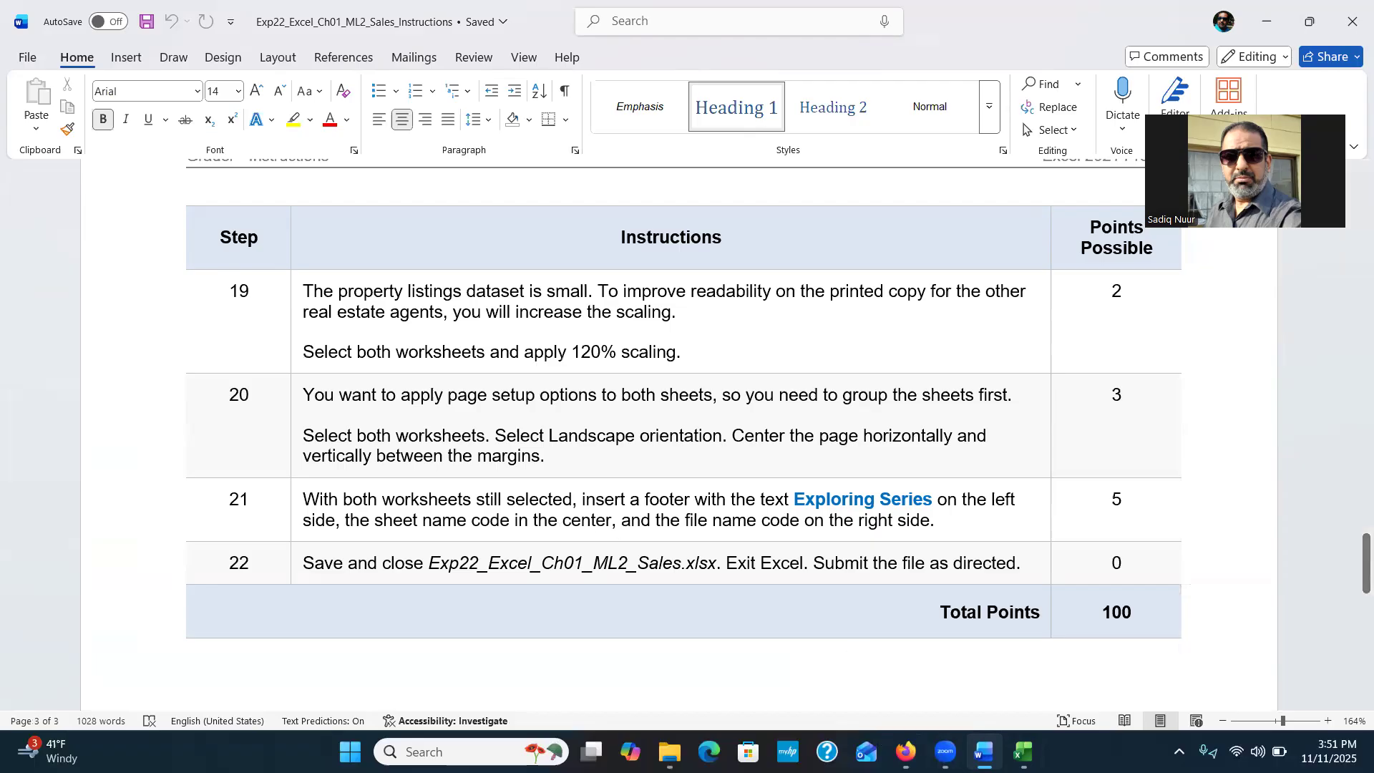
{"action": "left_click", "coordinate": [1024, 751]}
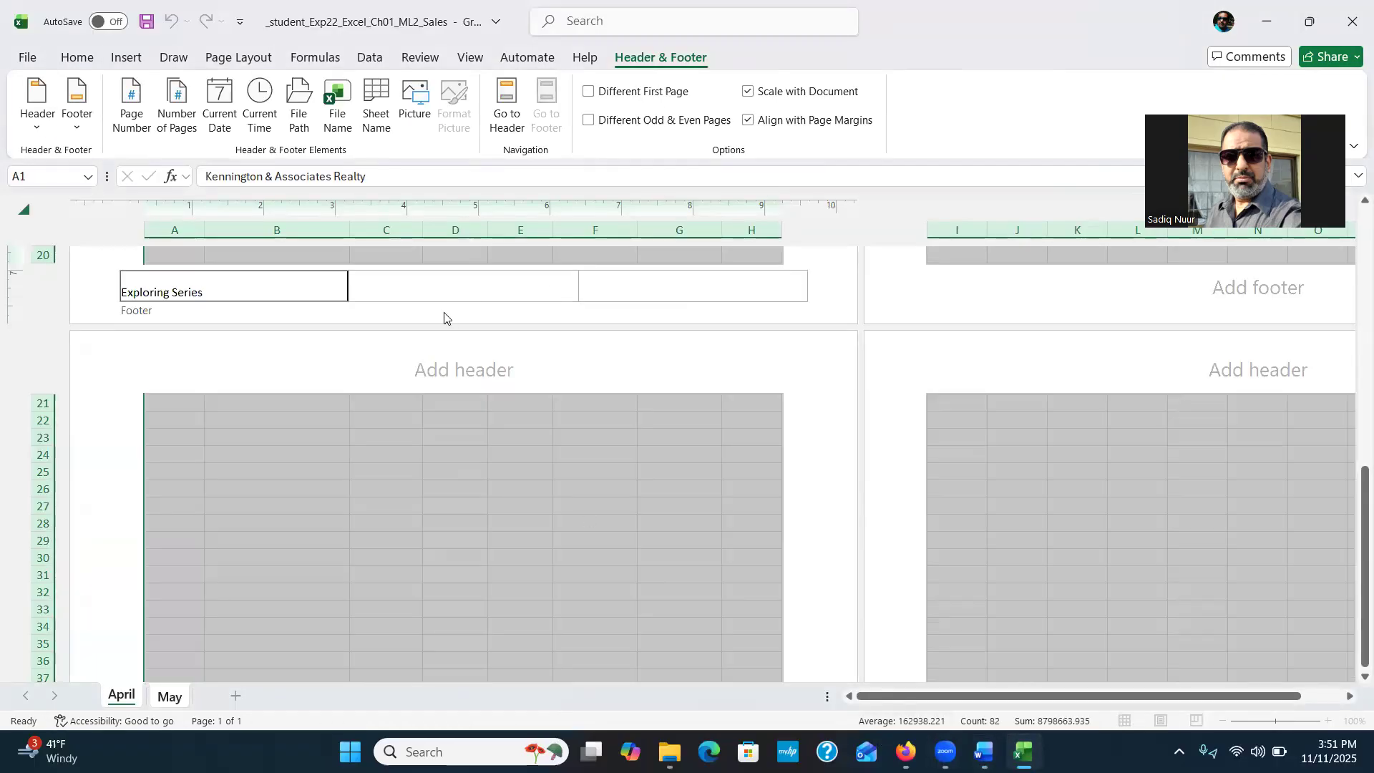
{"action": "left_click", "coordinate": [453, 287]}
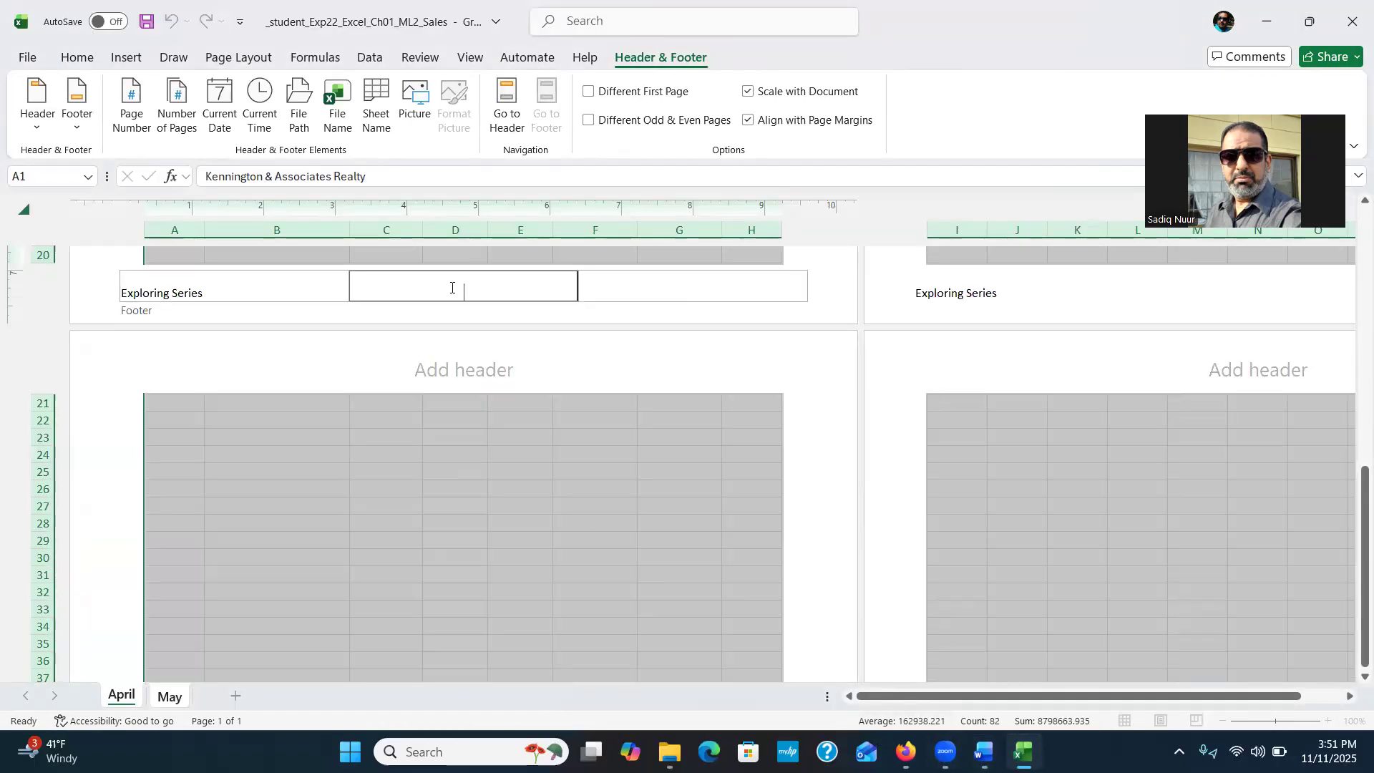
{"action": "left_click", "coordinate": [266, 152]}
{"action": "left_click", "coordinate": [375, 98]}
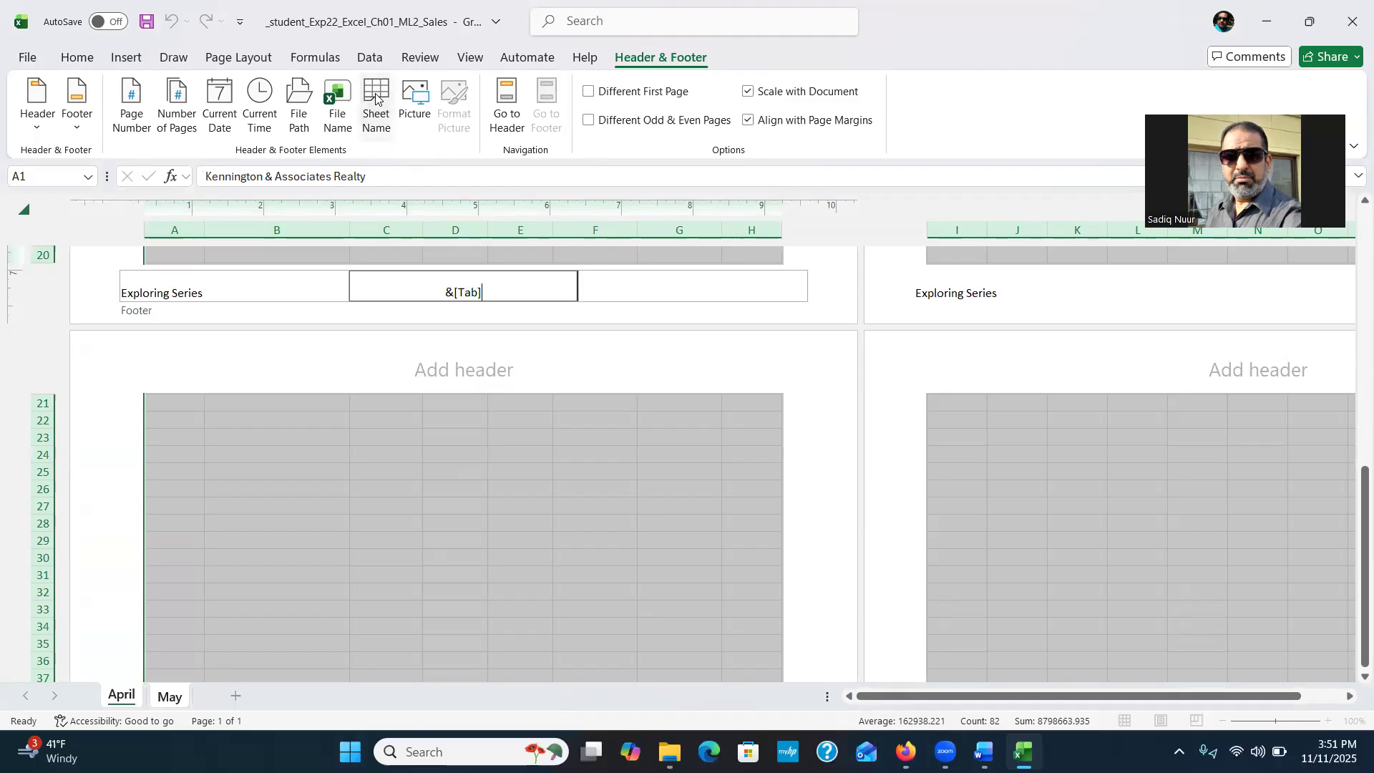
Step: Recheck instruction 21 in Word and, back in Excel, insert the file name code in the right footer section, then leave the footer
{"action": "left_click", "coordinate": [632, 284]}
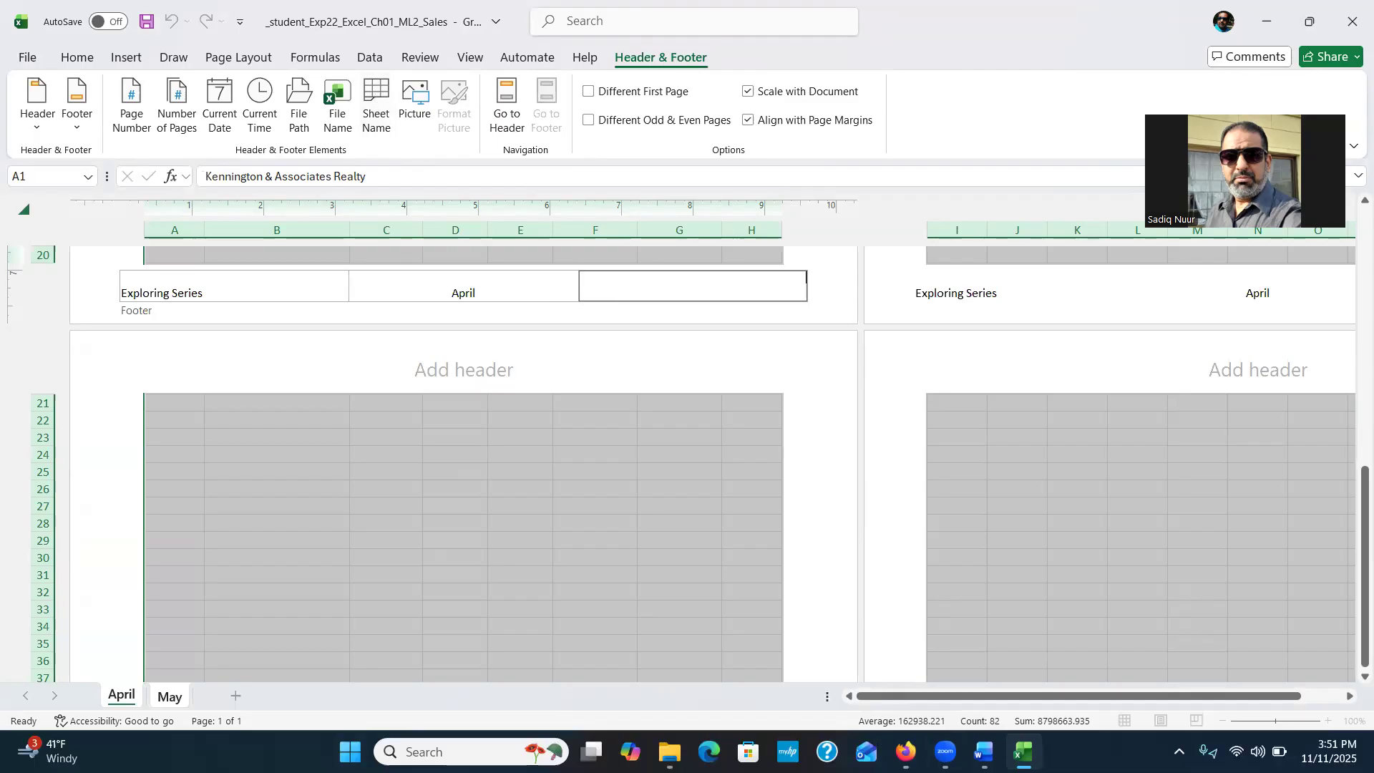
{"action": "left_click", "coordinate": [983, 752]}
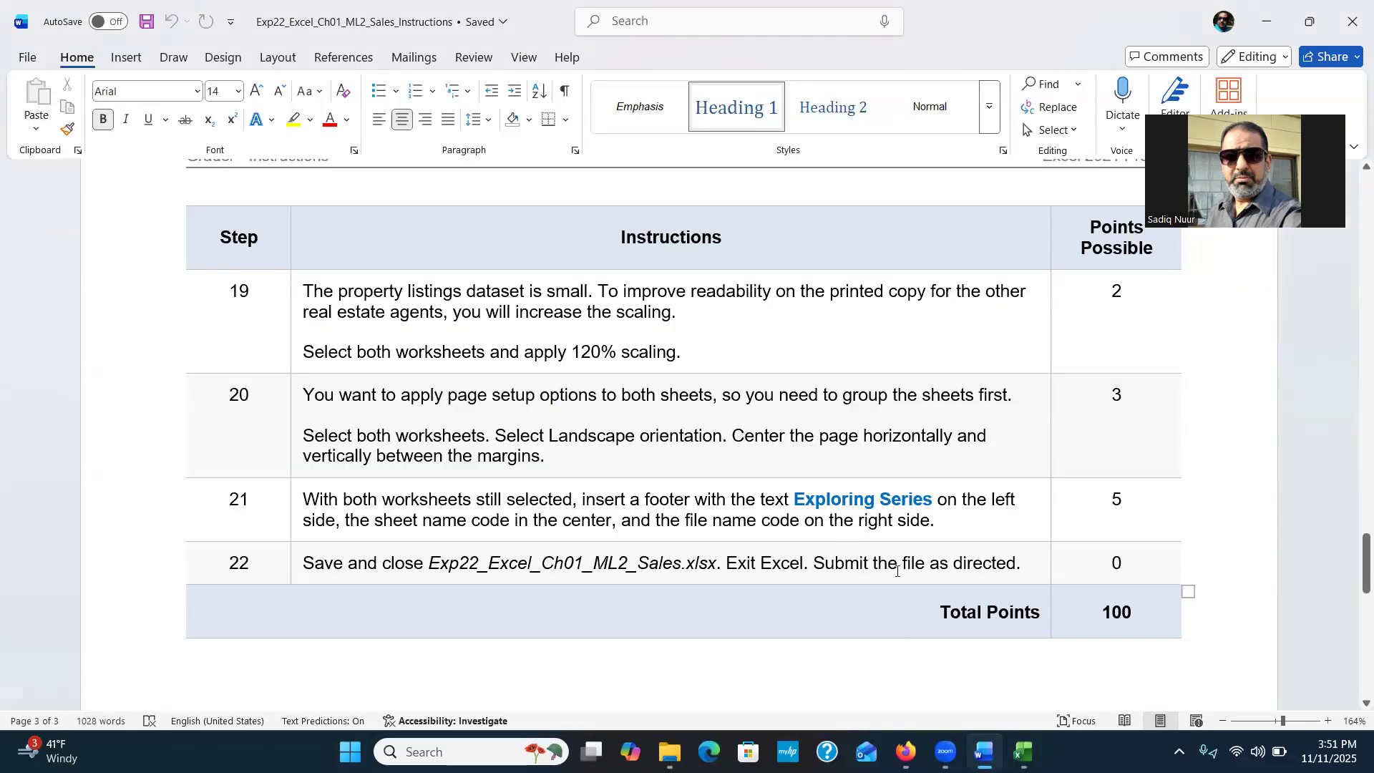
{"action": "left_click", "coordinate": [1023, 752]}
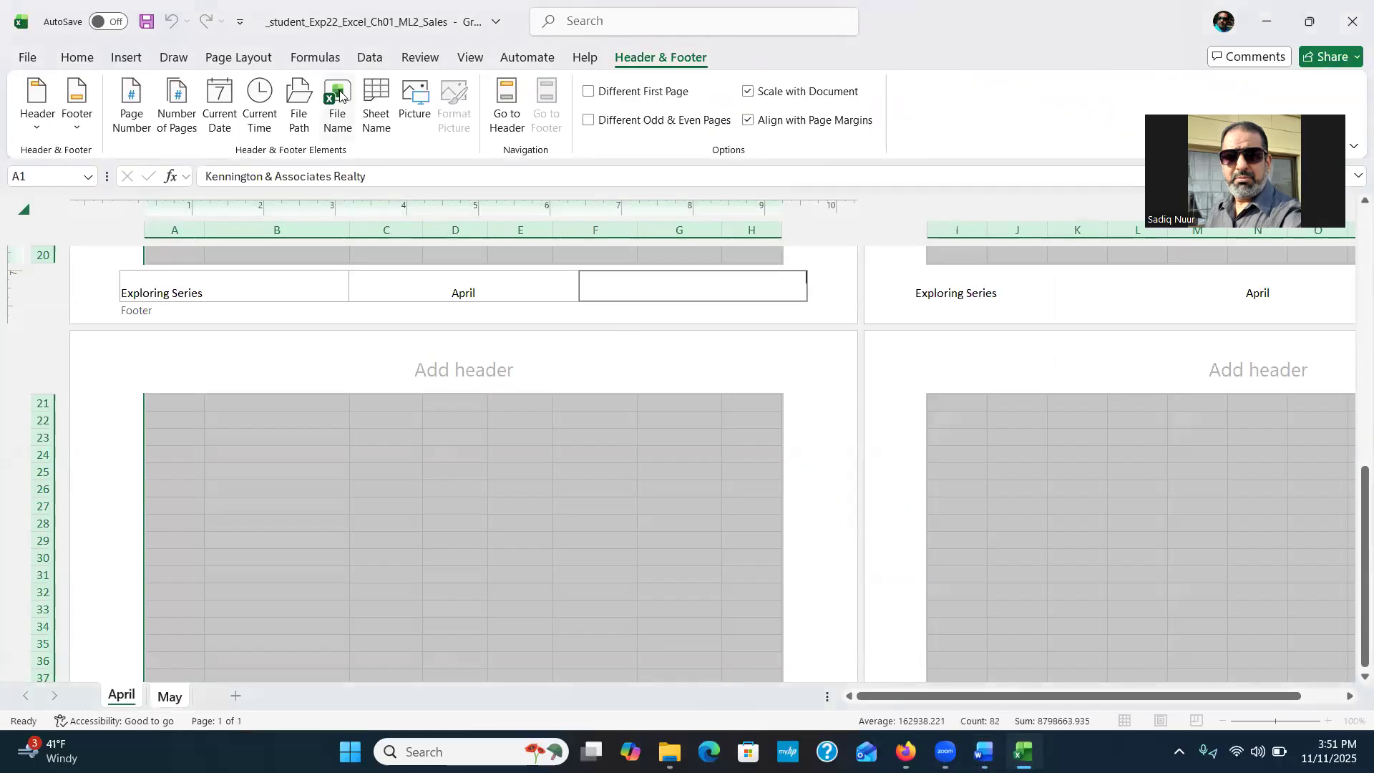
{"action": "key", "text": "ctrl"}
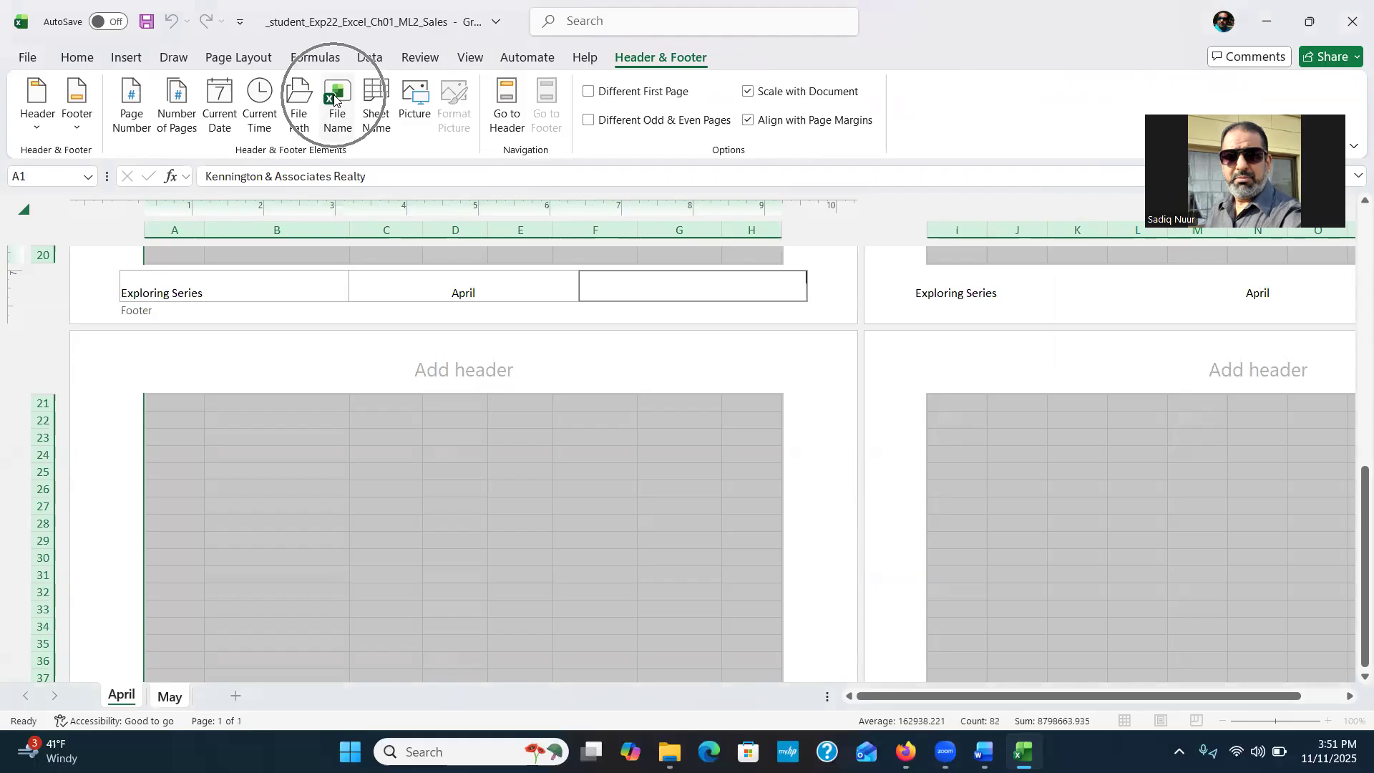
{"action": "left_click", "coordinate": [336, 105]}
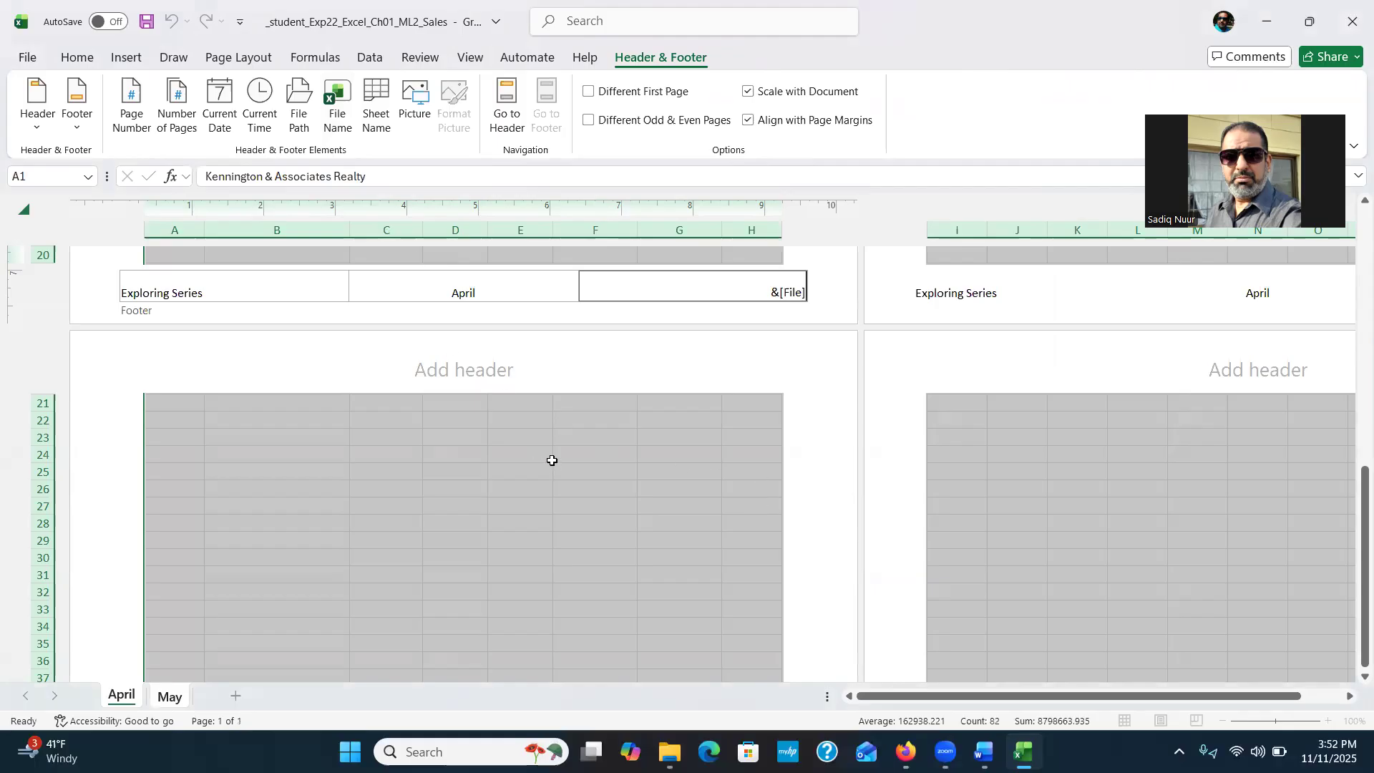
{"action": "left_click_drag", "start_coordinate": [1353, 530], "coordinate": [1352, 508]}
{"action": "left_click", "coordinate": [532, 269]}
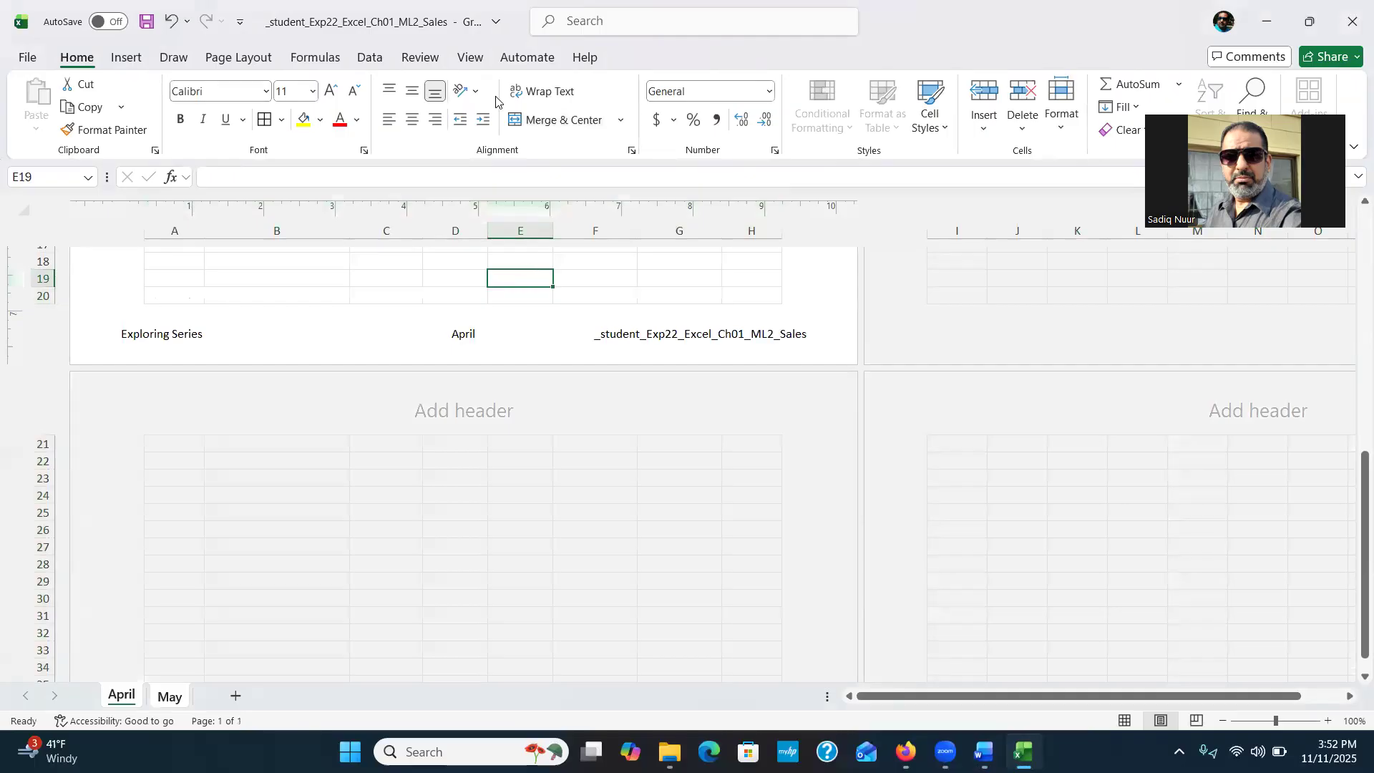
Step: Dismiss the Navigation tip and return the grouped worksheets to Normal view at the start of the April data
{"action": "left_click", "coordinate": [470, 57]}
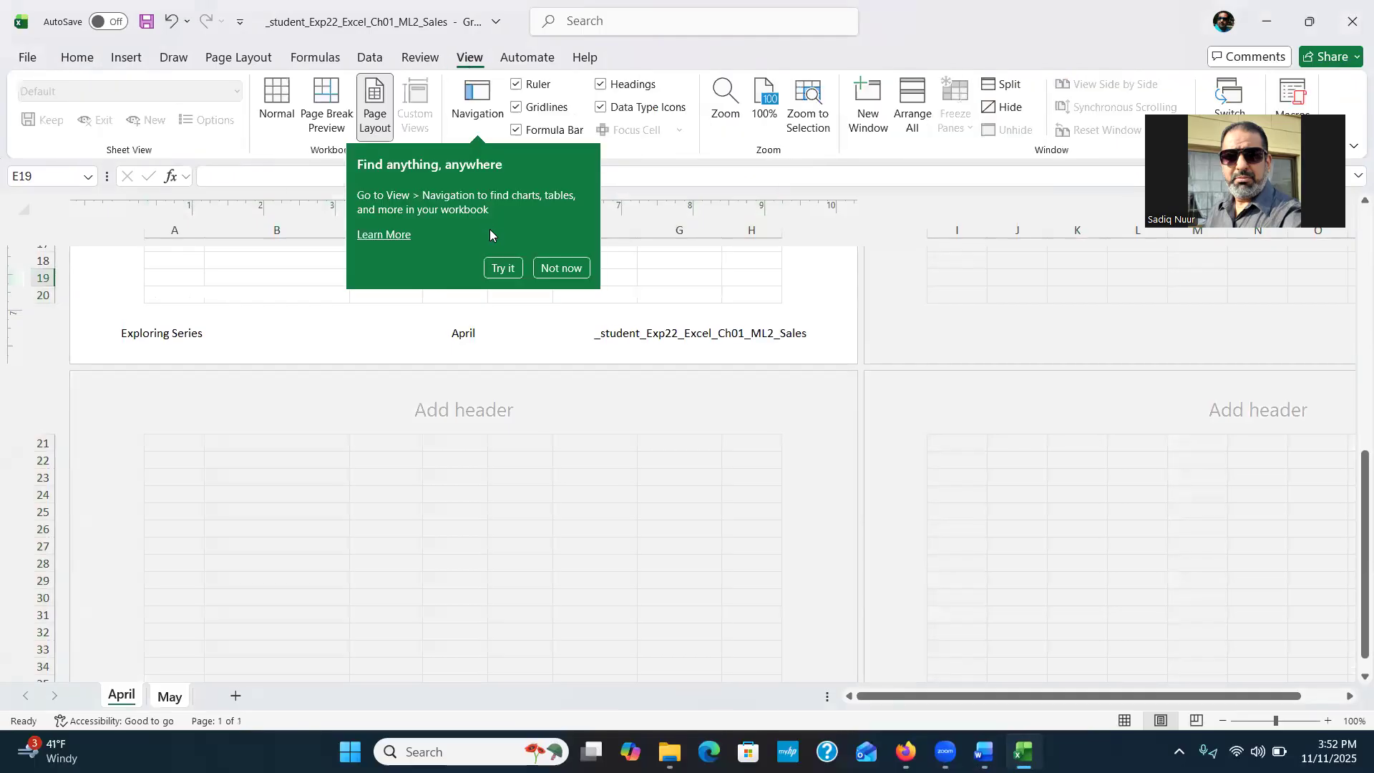
{"action": "left_click", "coordinate": [559, 270]}
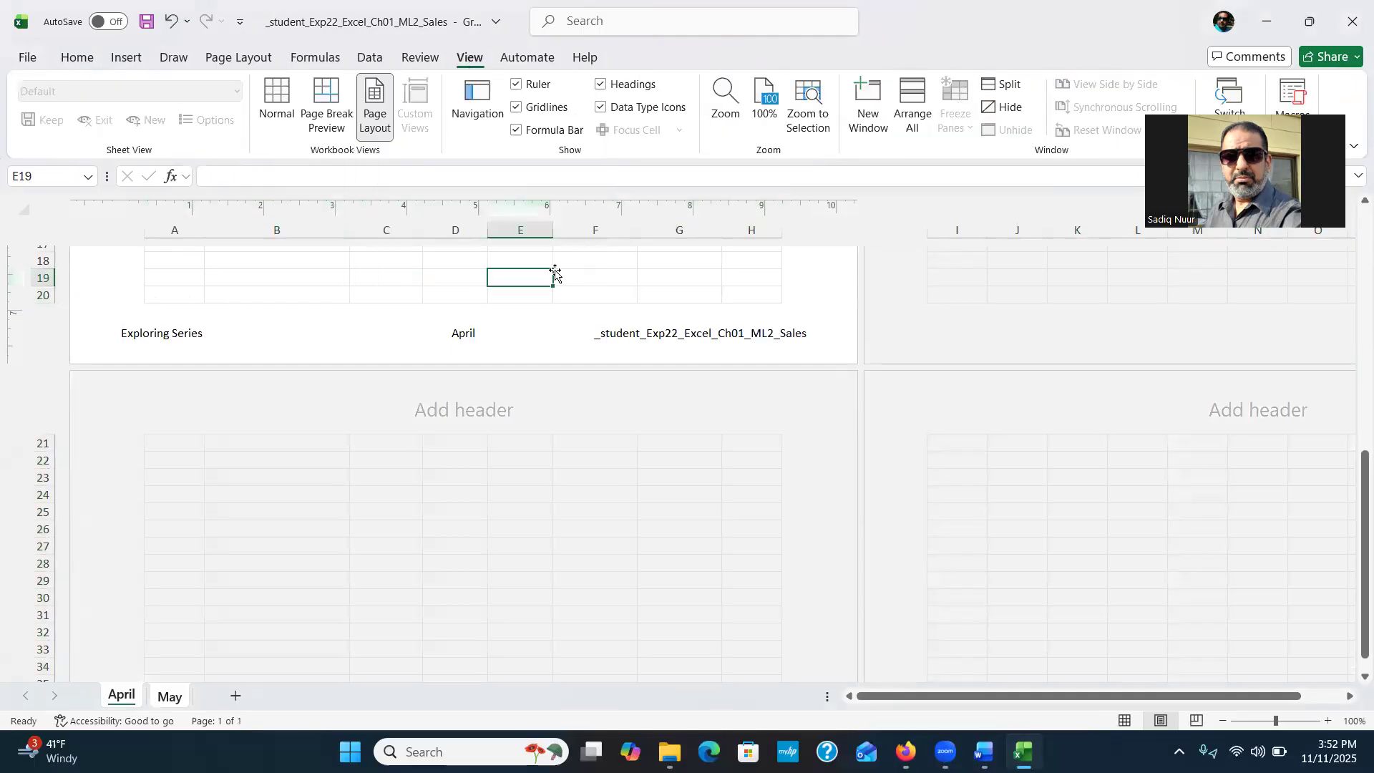
{"action": "left_click", "coordinate": [281, 99]}
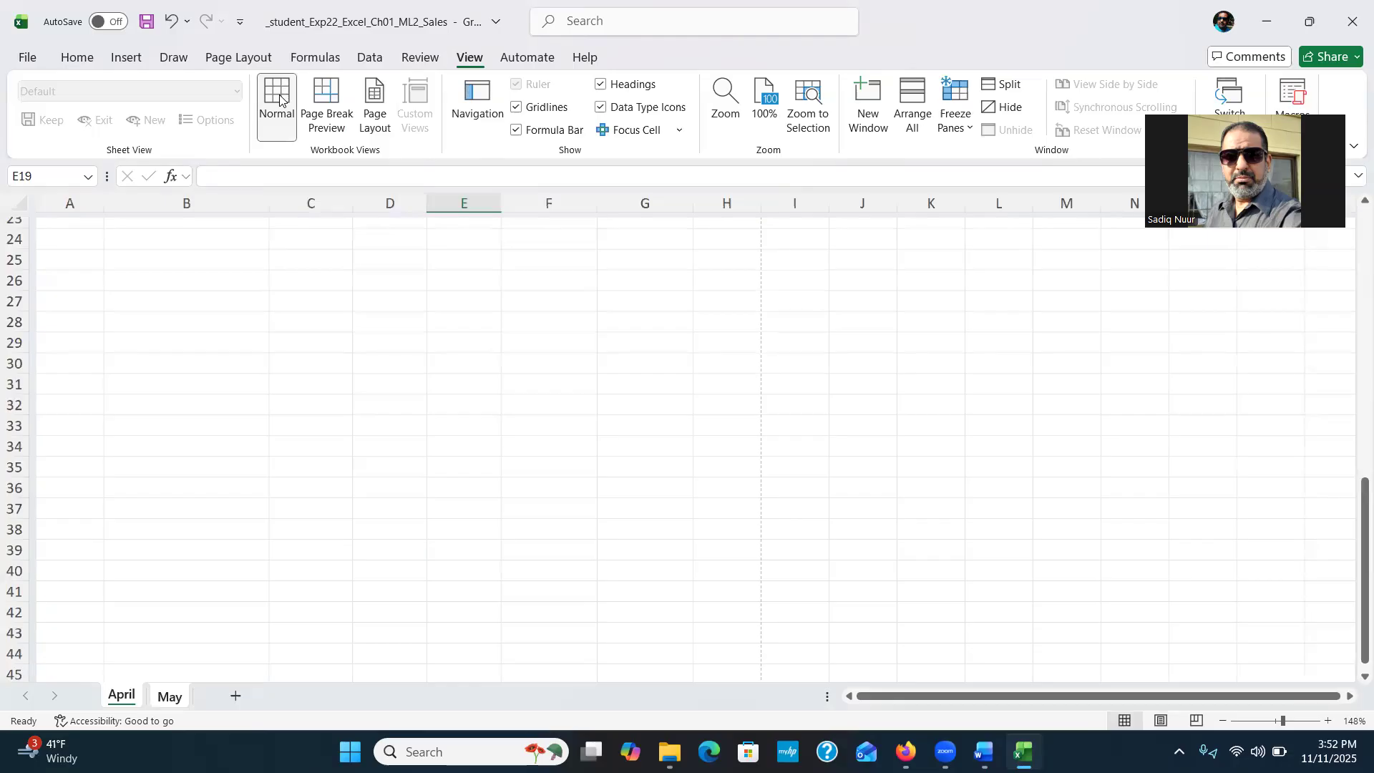
{"action": "left_click_drag", "start_coordinate": [1352, 531], "coordinate": [1354, 269]}
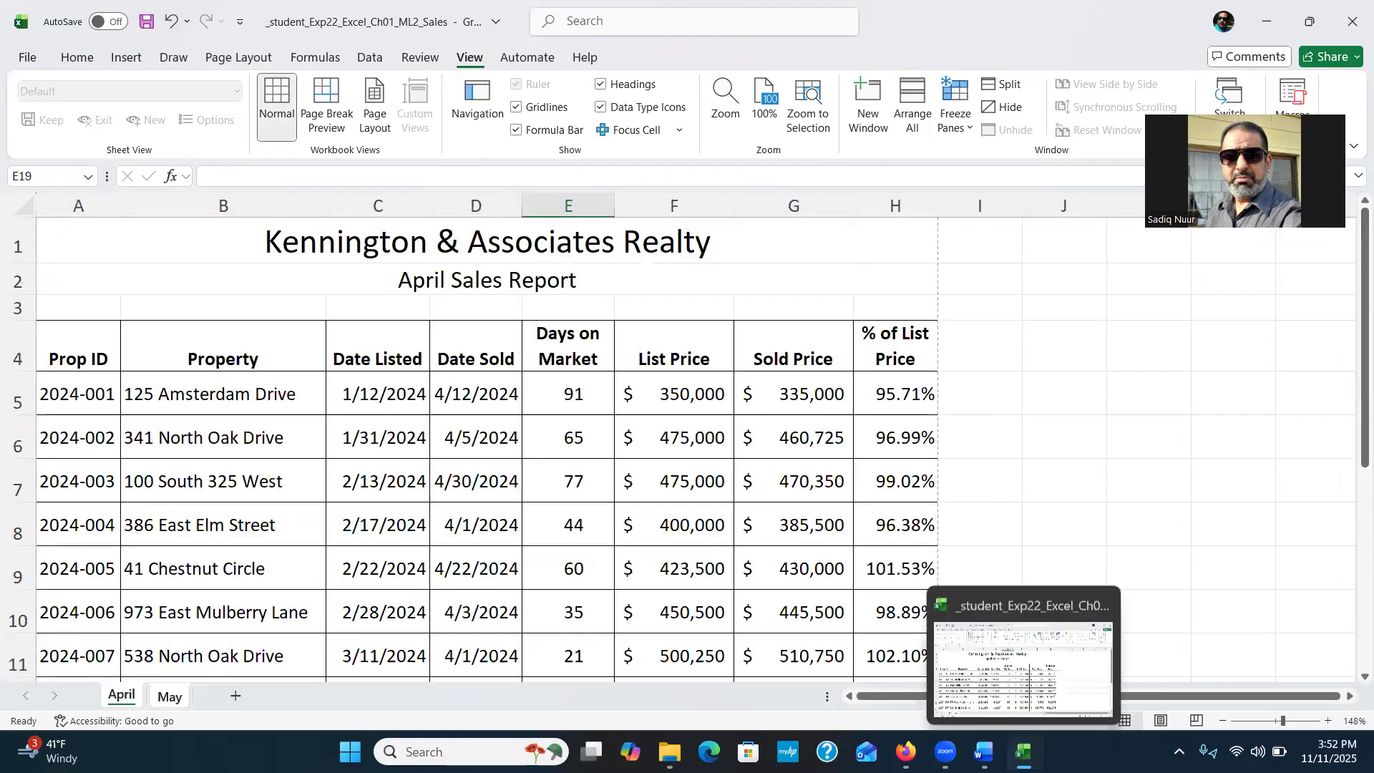
Step: Recheck the final instructions in Word and, back in Excel, ungroup the April and May worksheets
{"action": "left_click", "coordinate": [1023, 752]}
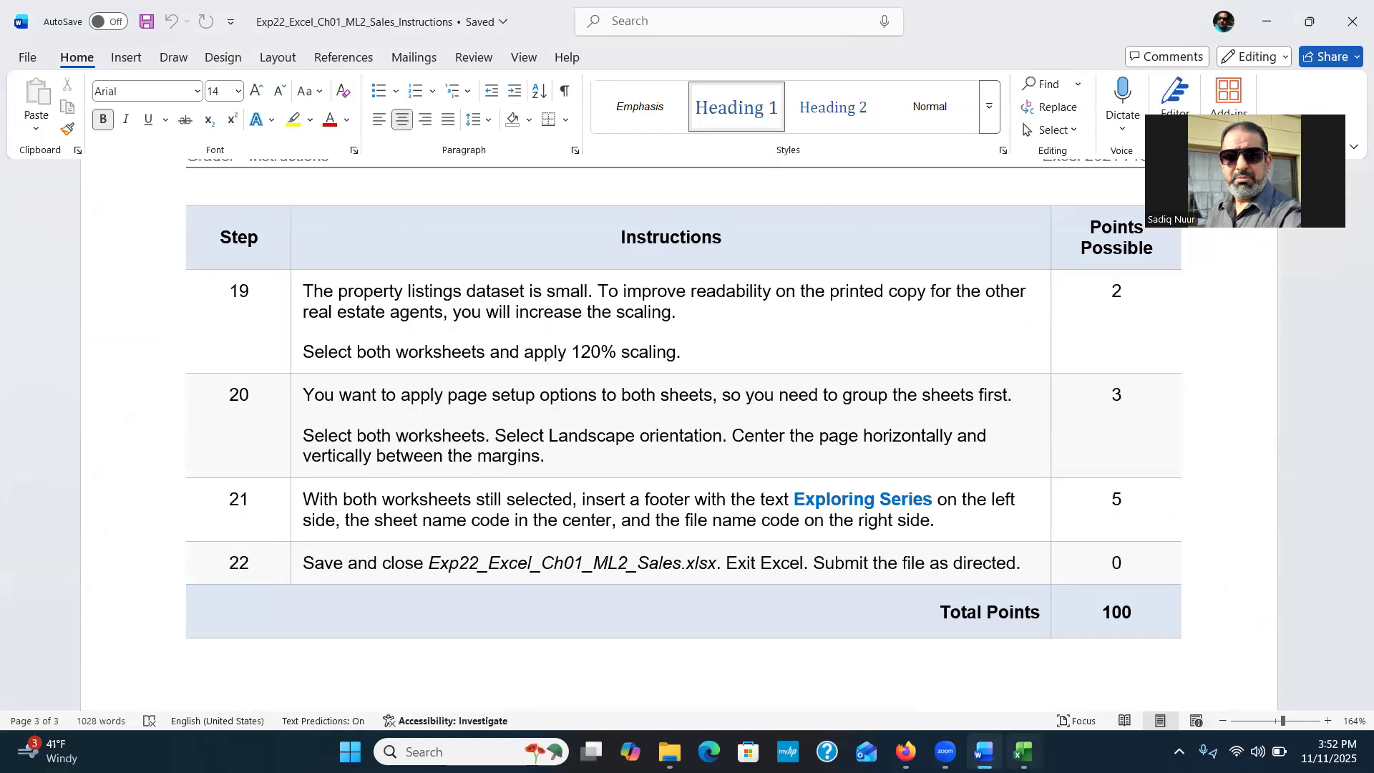
{"action": "left_click", "coordinate": [1024, 752]}
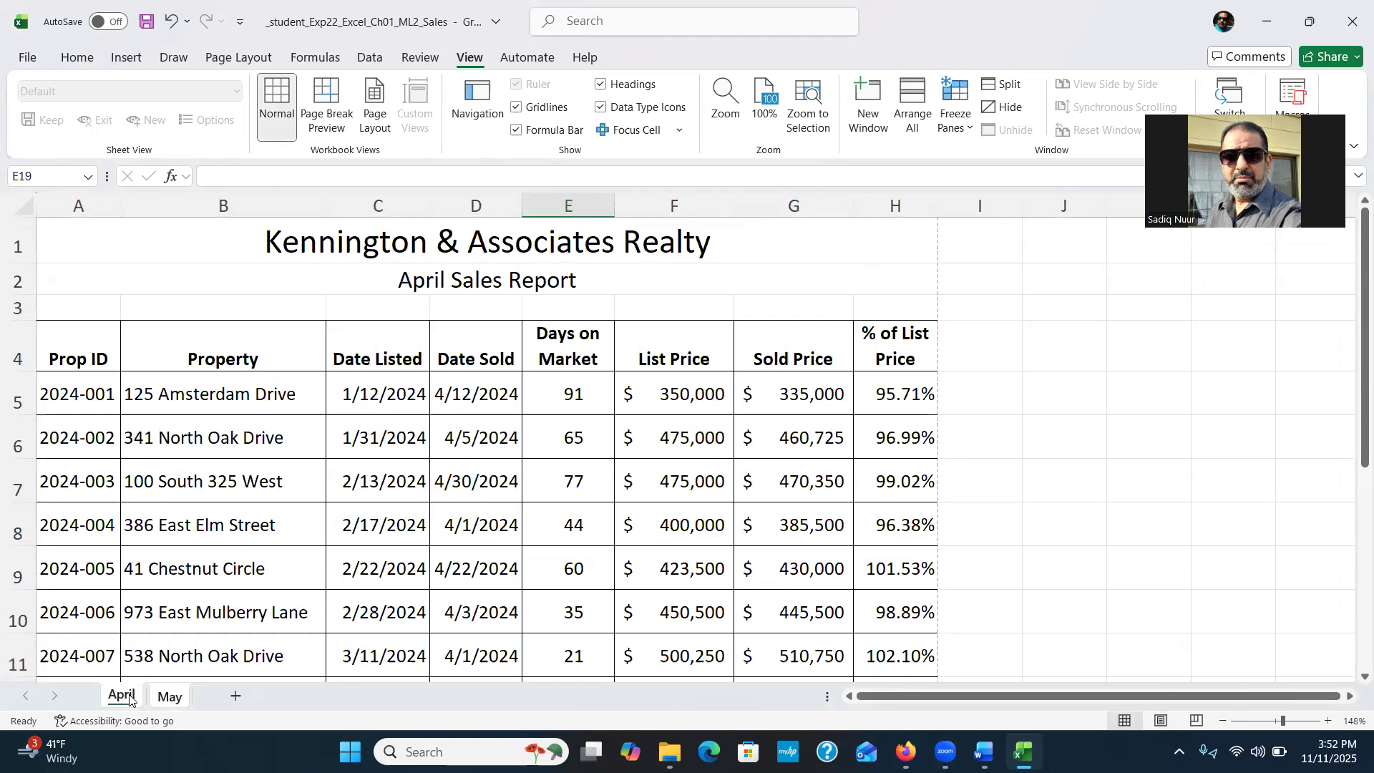
{"action": "right_click", "coordinate": [129, 699]}
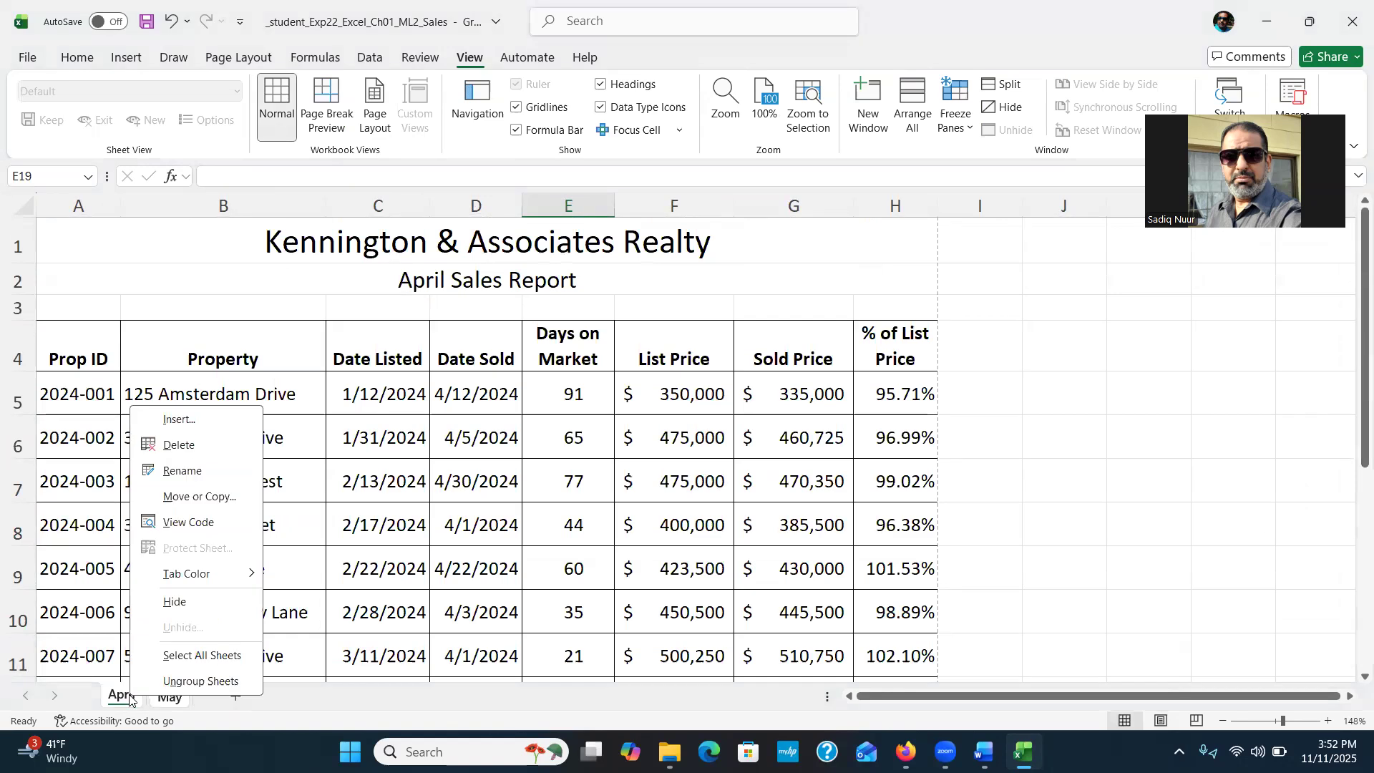
{"action": "left_click", "coordinate": [201, 682]}
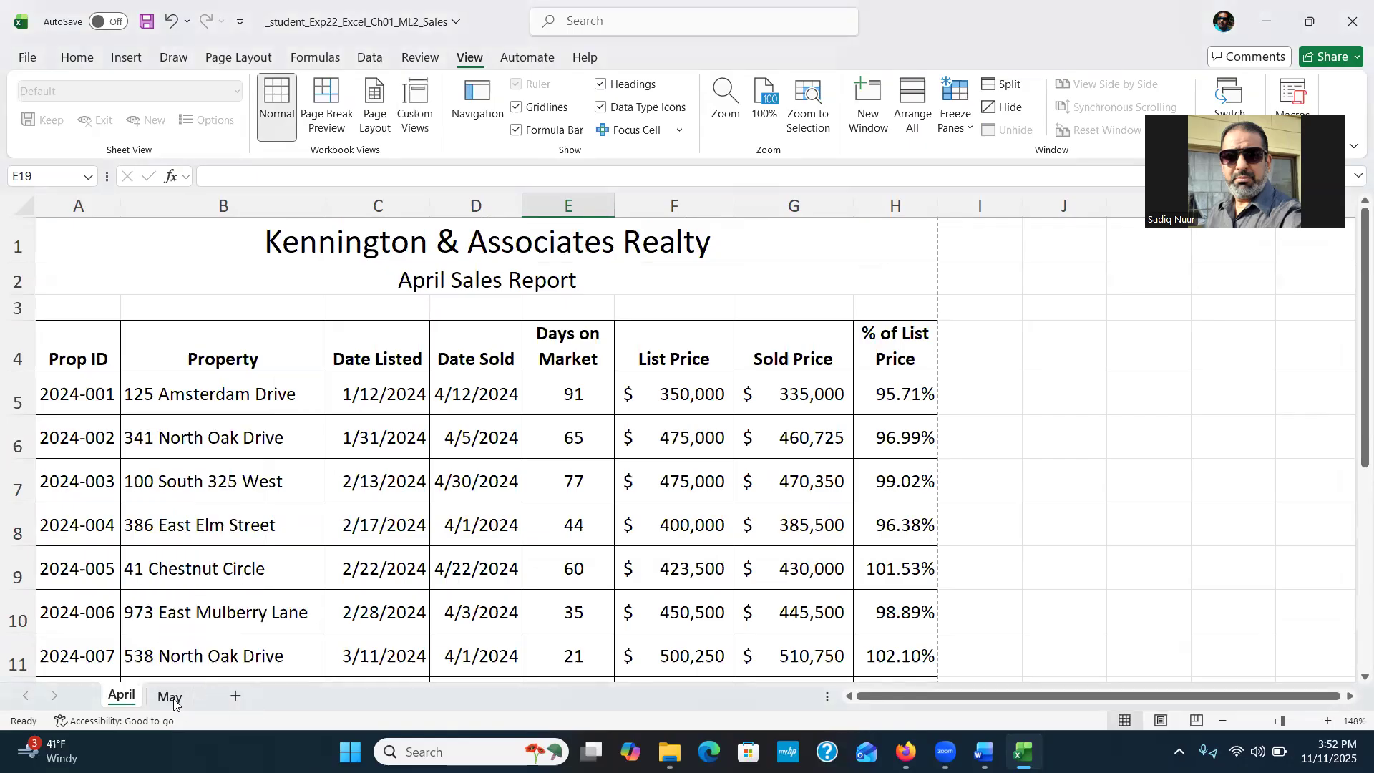
Step: Compare the April and May worksheets individually and check the May worksheet's page layout settings
{"action": "left_click", "coordinate": [171, 698]}
{"action": "left_click", "coordinate": [122, 698]}
{"action": "left_click", "coordinate": [172, 698]}
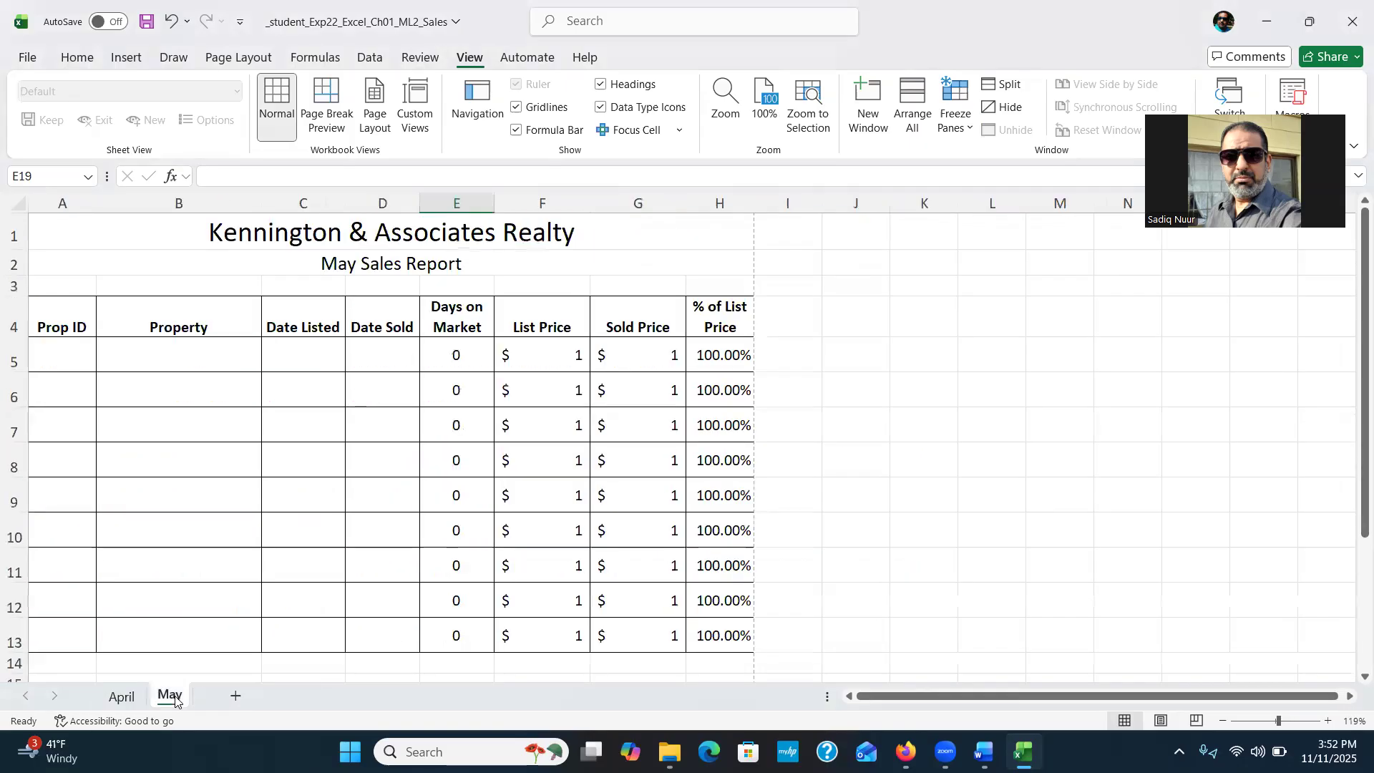
{"action": "left_click", "coordinate": [128, 699]}
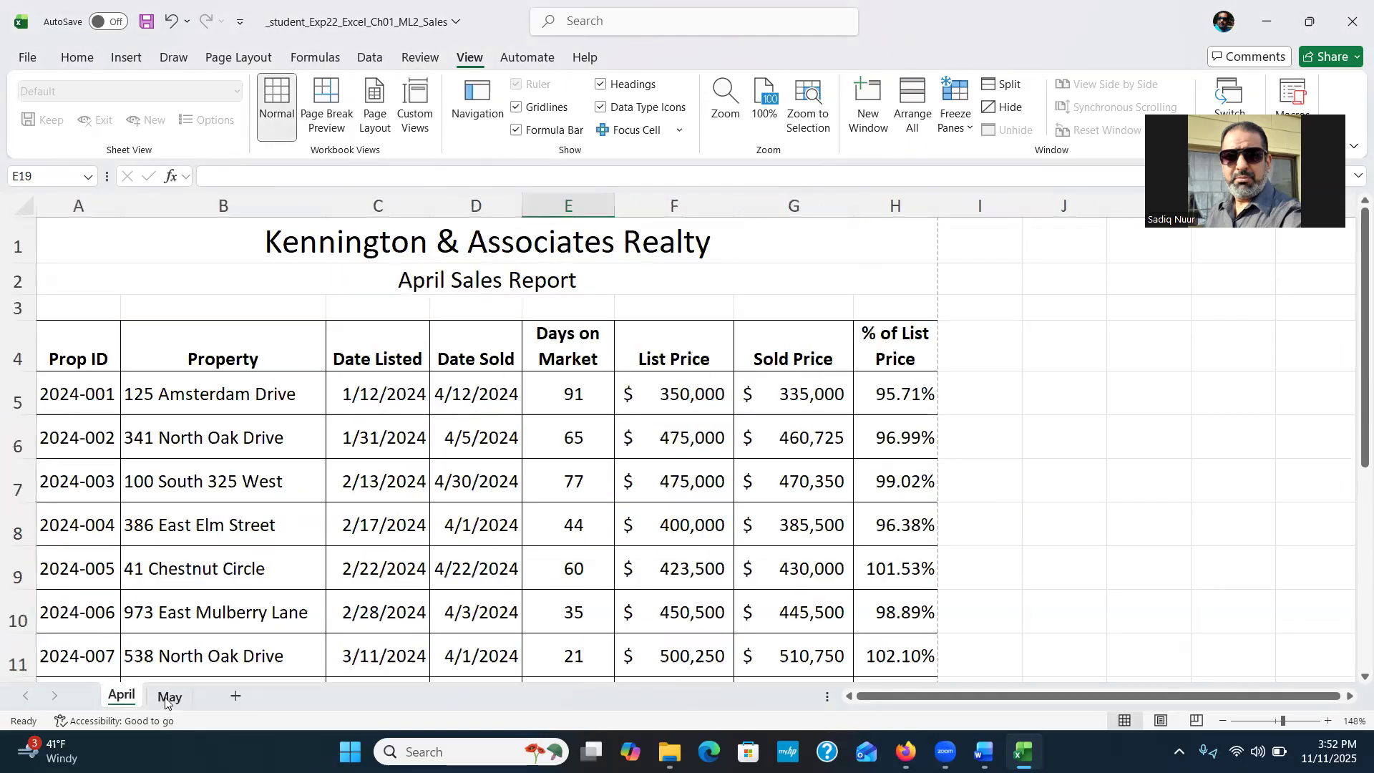
{"action": "left_click", "coordinate": [166, 698]}
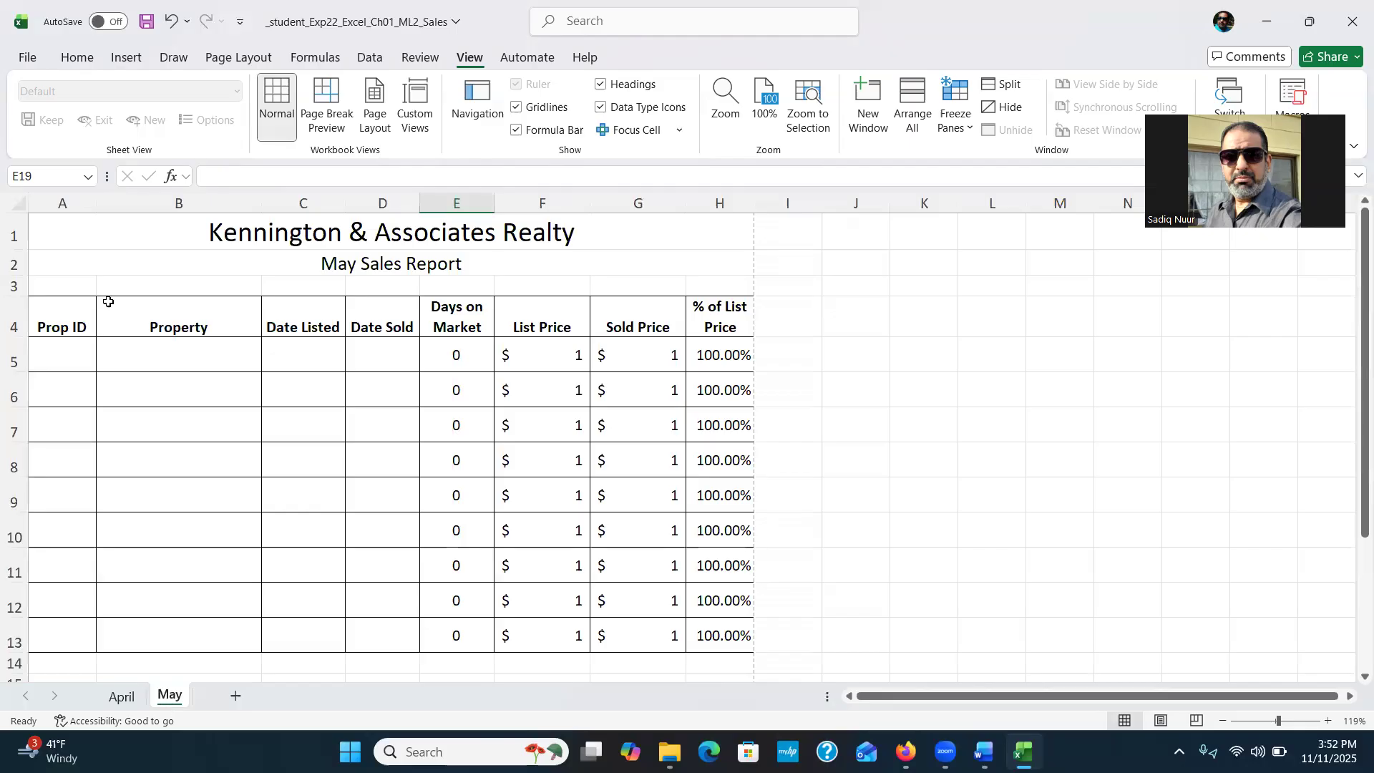
{"action": "left_click", "coordinate": [241, 60]}
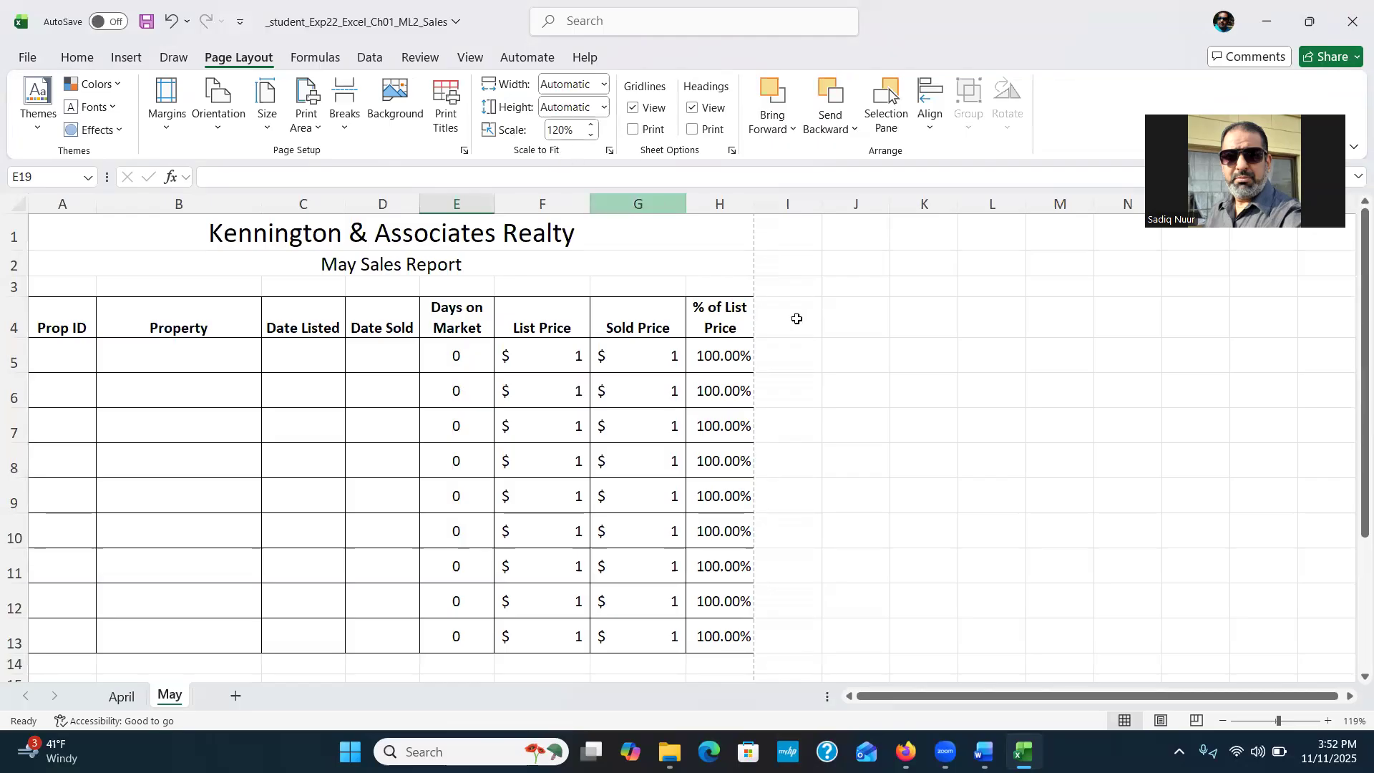
Step: Return to the April worksheet, save and close the Sales workbook, and close the Word instructions document
{"action": "left_click", "coordinate": [115, 697]}
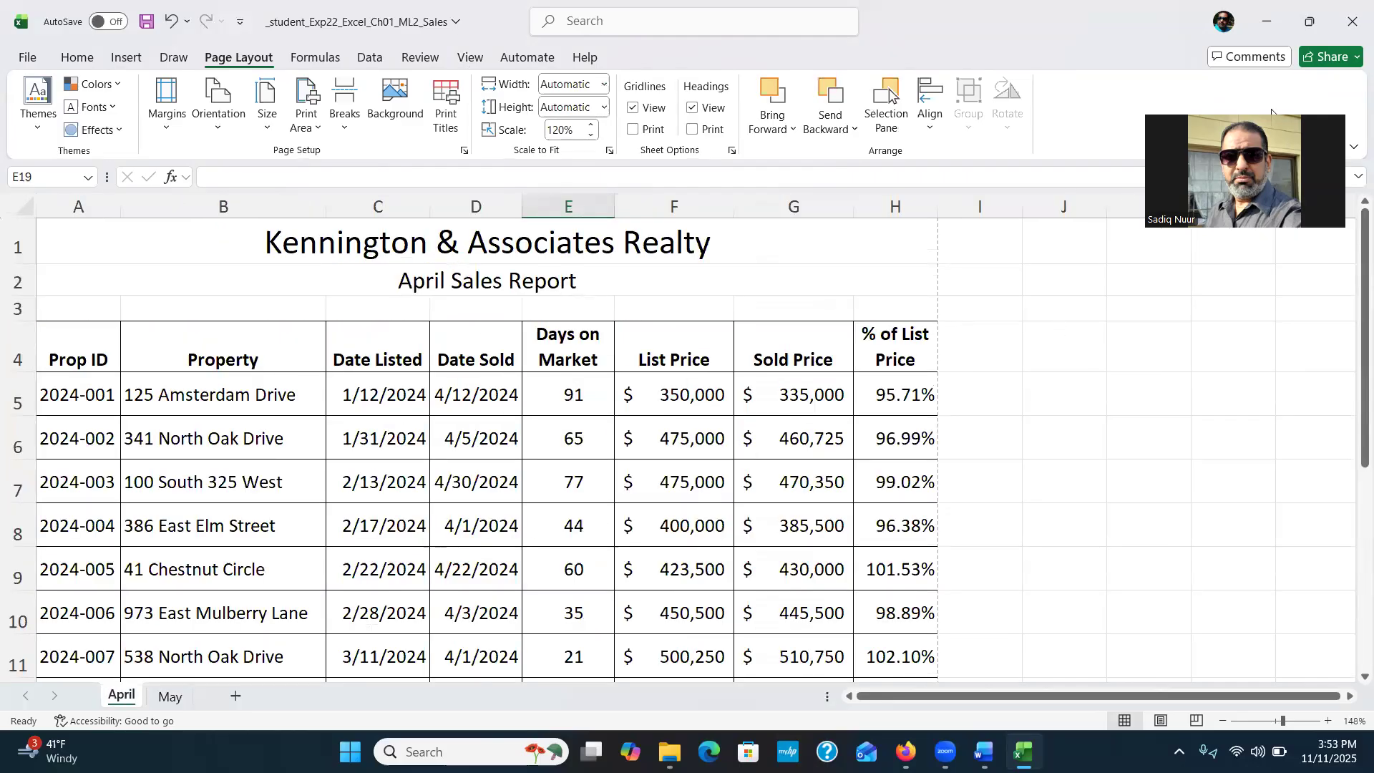
{"action": "left_click", "coordinate": [1352, 20]}
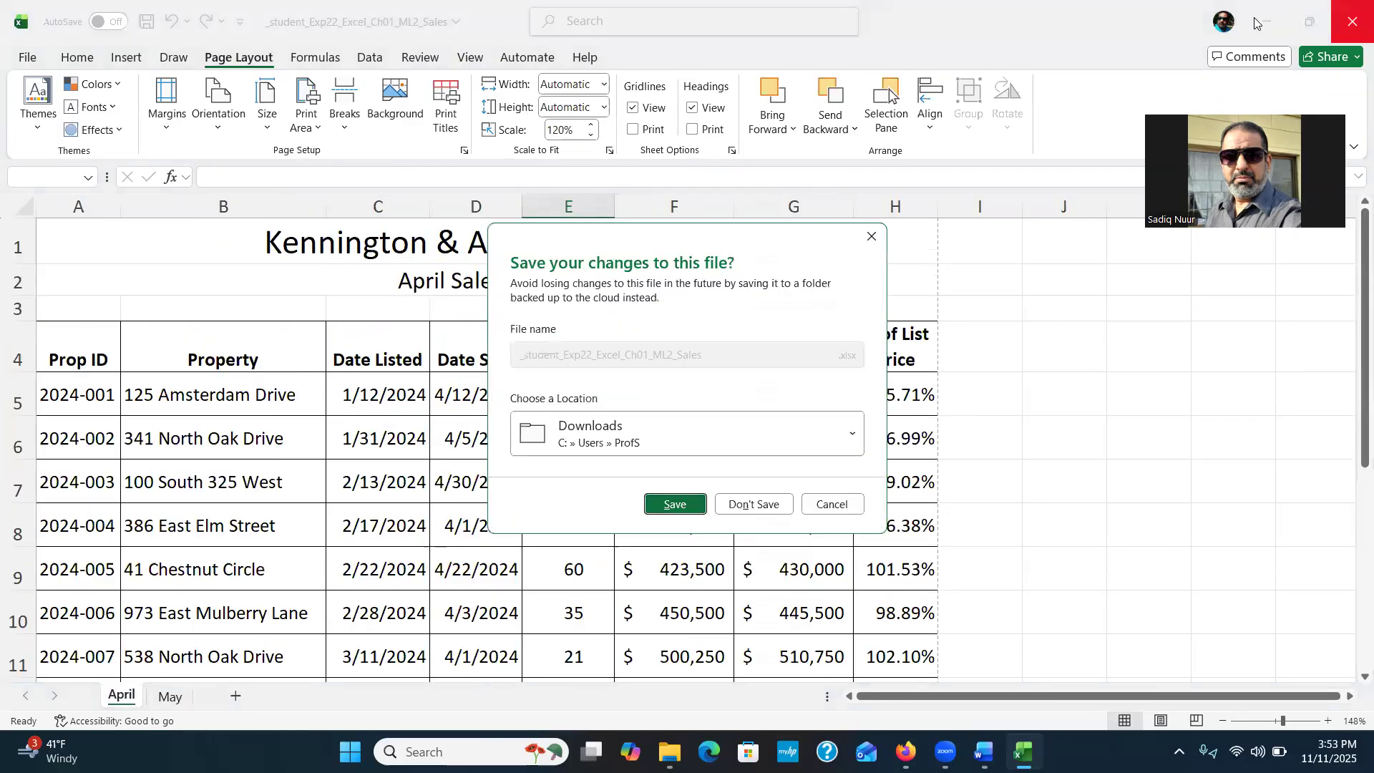
{"action": "left_click", "coordinate": [673, 504]}
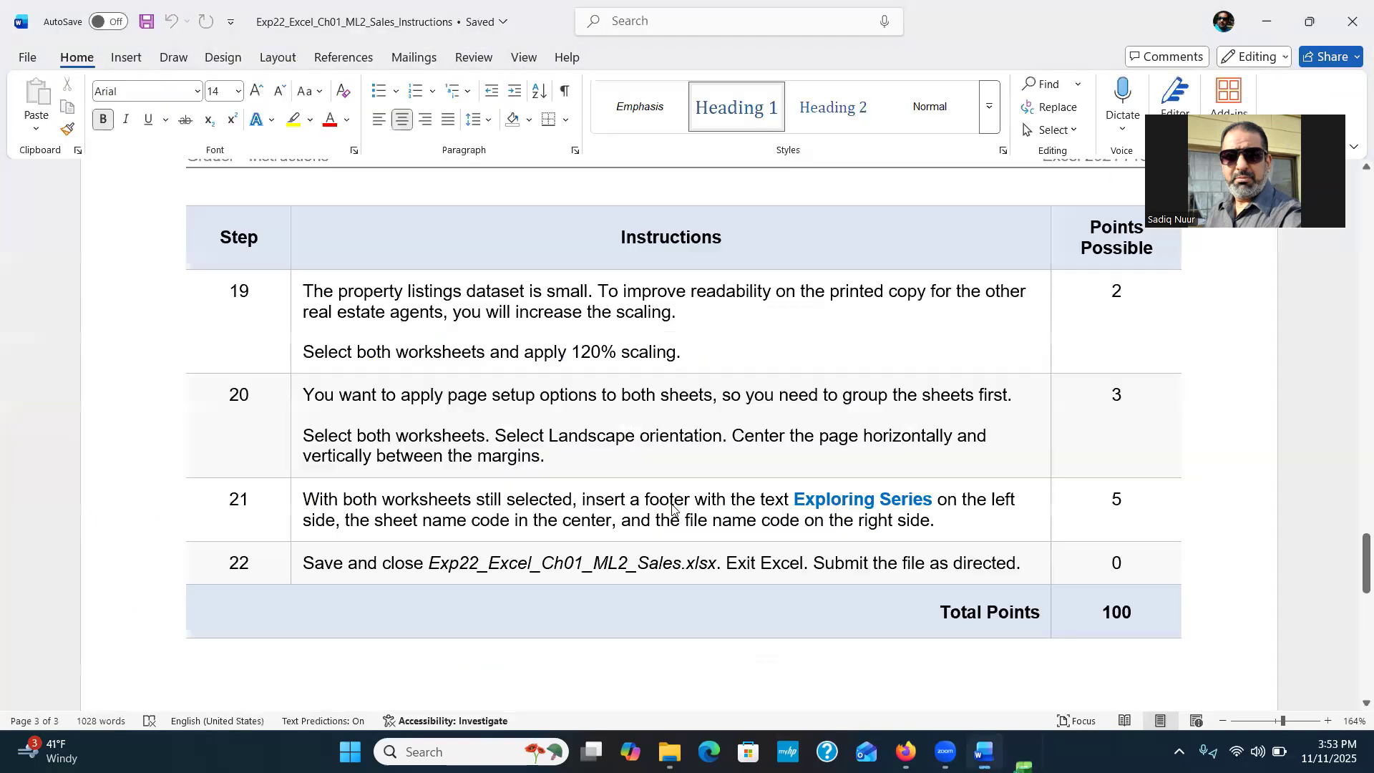
{"action": "left_click", "coordinate": [1352, 24]}
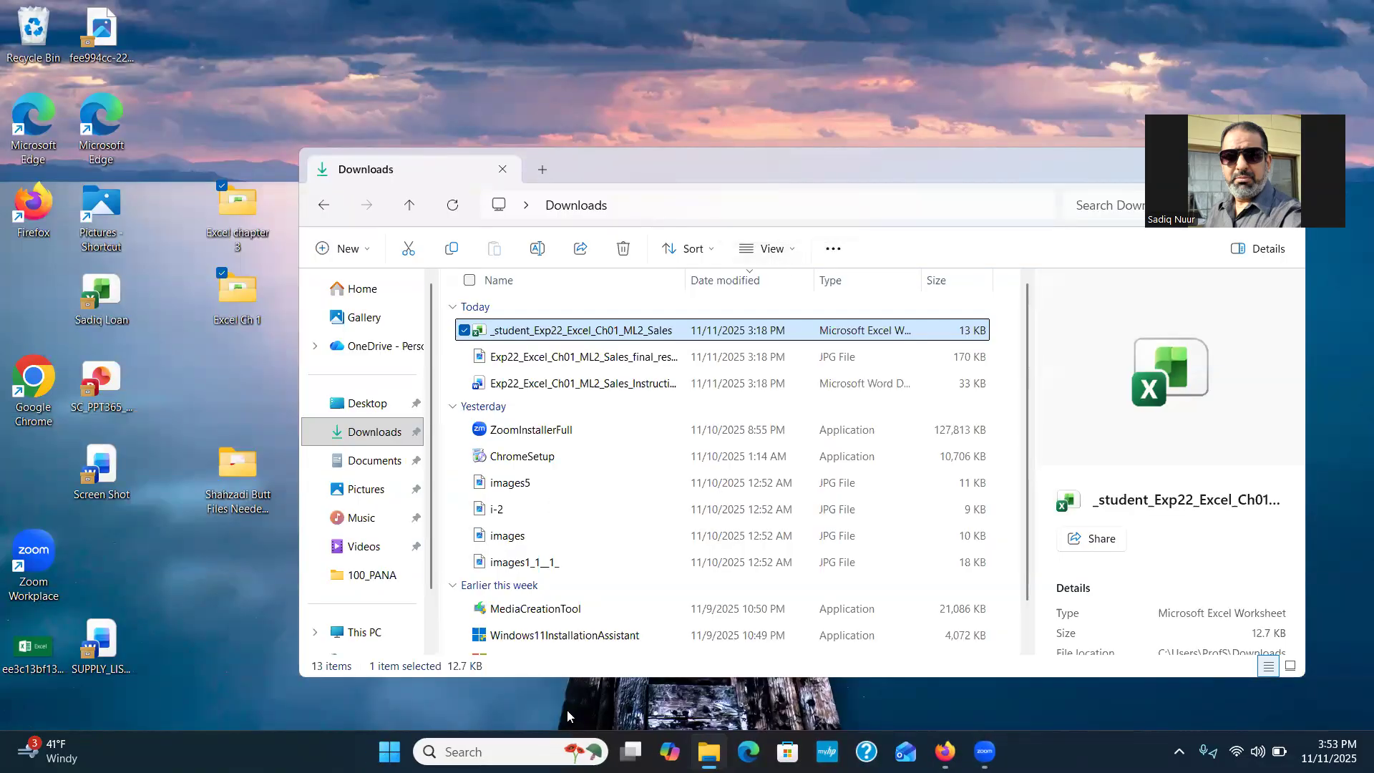
Step: Switch to Firefox and open the Exp22_Excel_Ch01_ML2 - Sales 1.4 assignment from the MyLab assignments list
{"action": "left_click", "coordinate": [945, 752]}
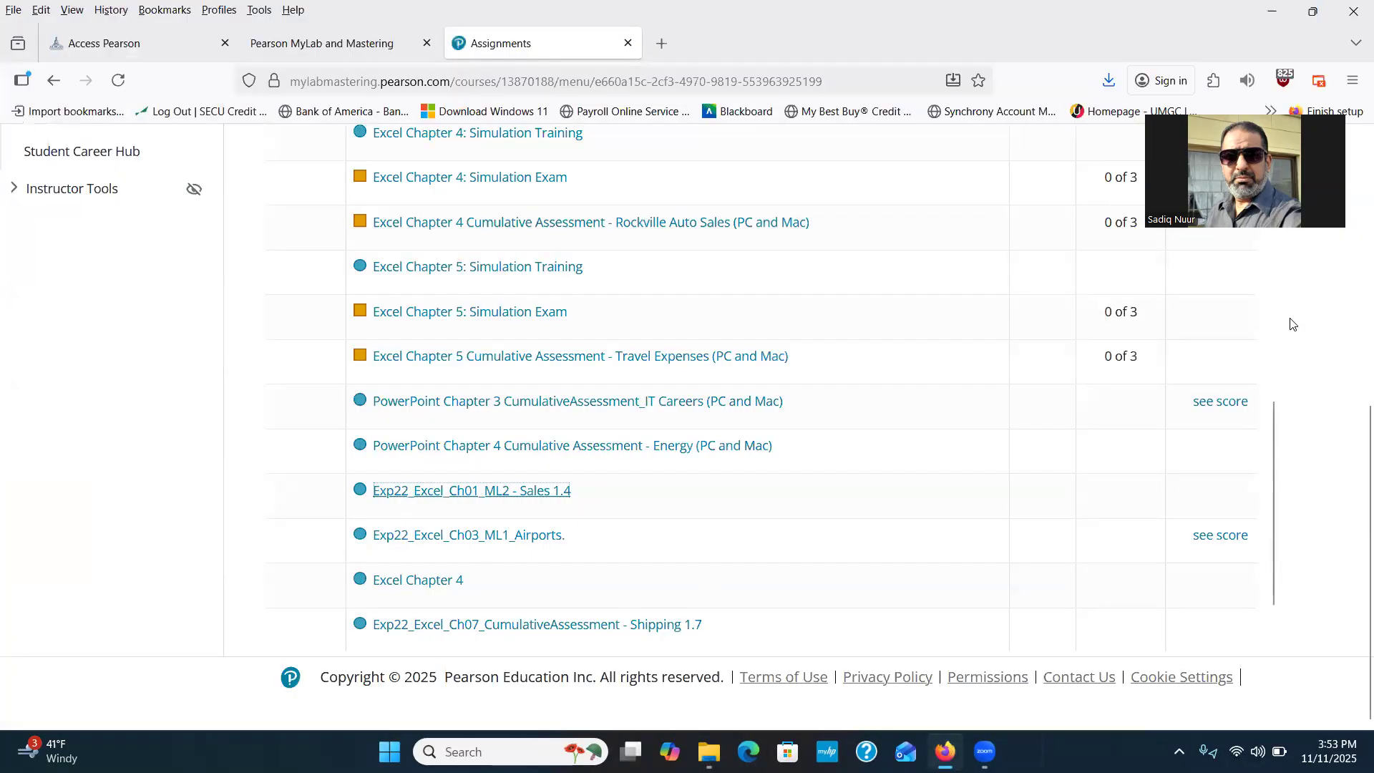
{"action": "scroll", "coordinate": [1355, 443], "scroll_direction": "up", "scroll_amount": 11}
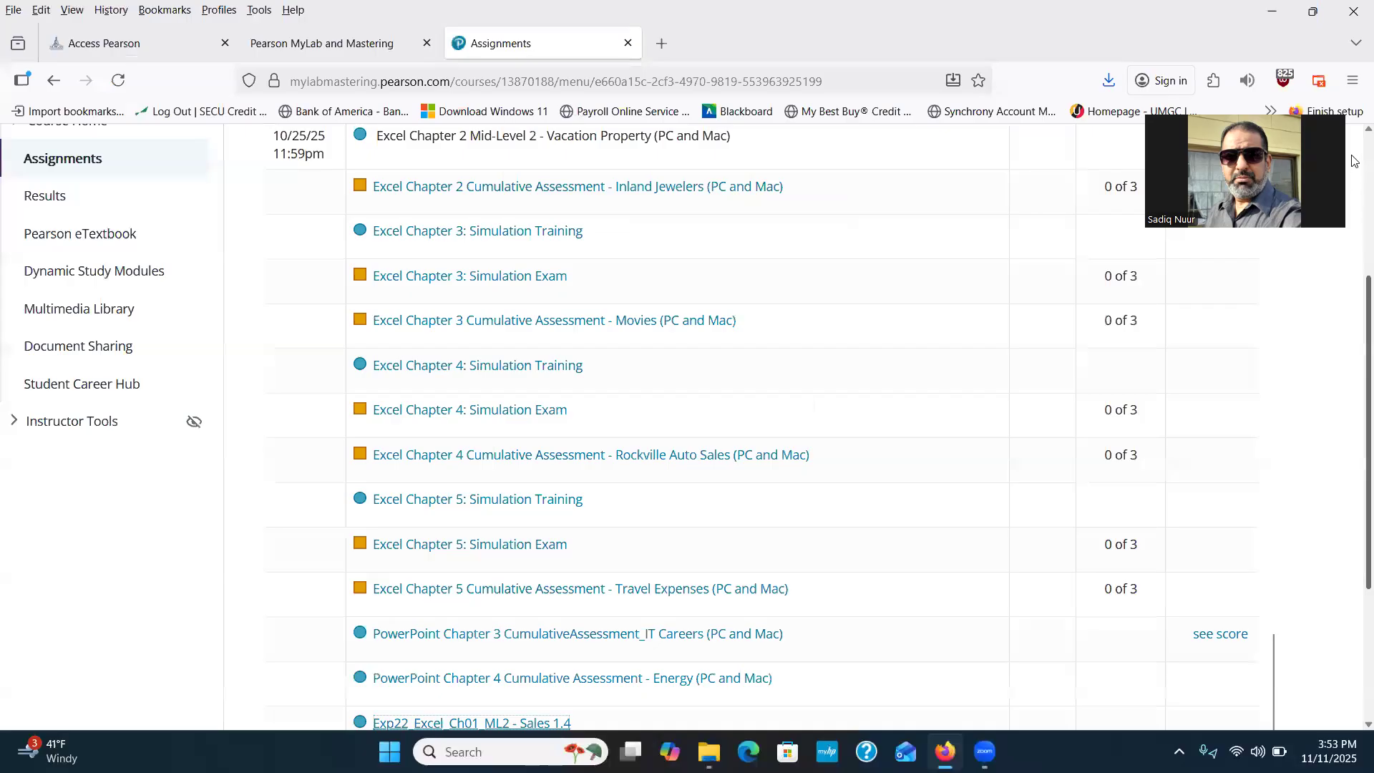
{"action": "scroll", "coordinate": [1354, 271], "scroll_direction": "down", "scroll_amount": 1}
{"action": "scroll", "coordinate": [1355, 271], "scroll_direction": "down", "scroll_amount": 5}
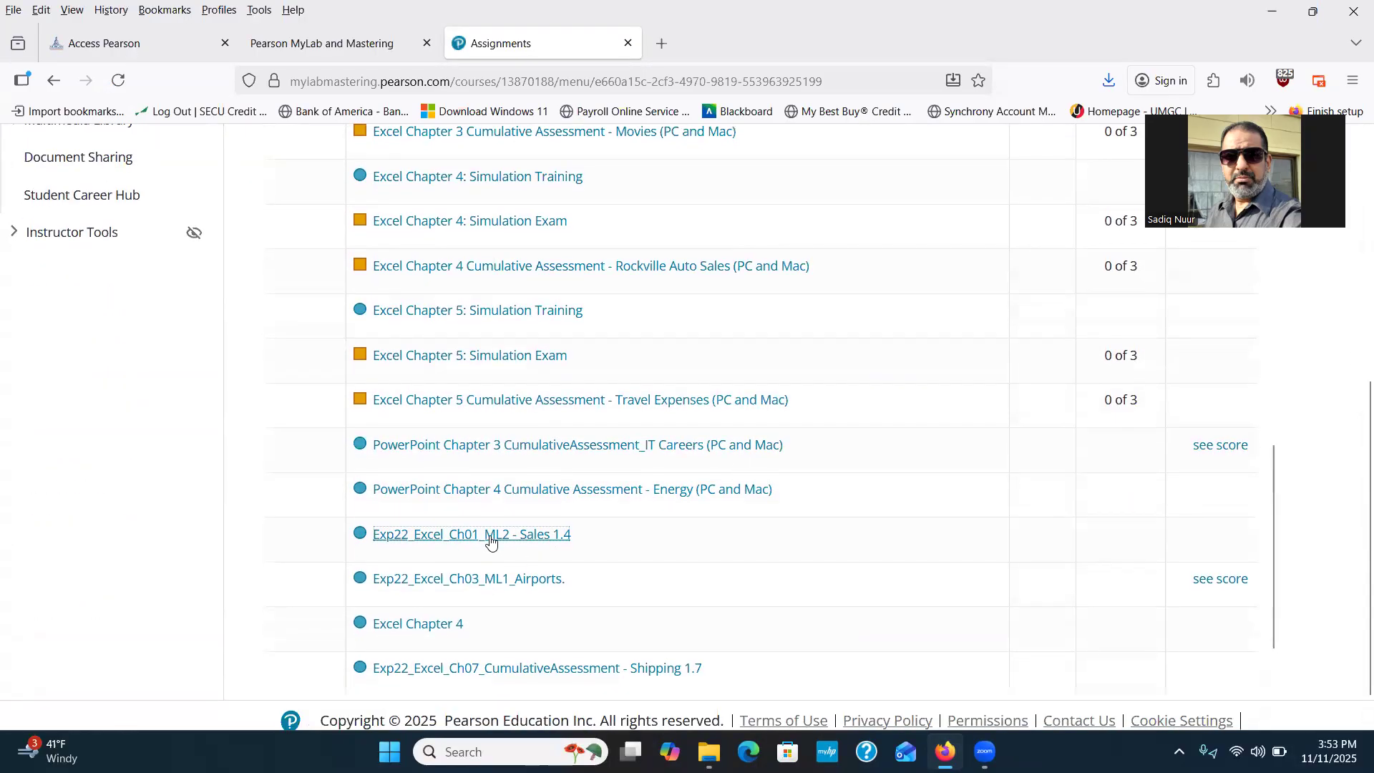
{"action": "left_click", "coordinate": [534, 536]}
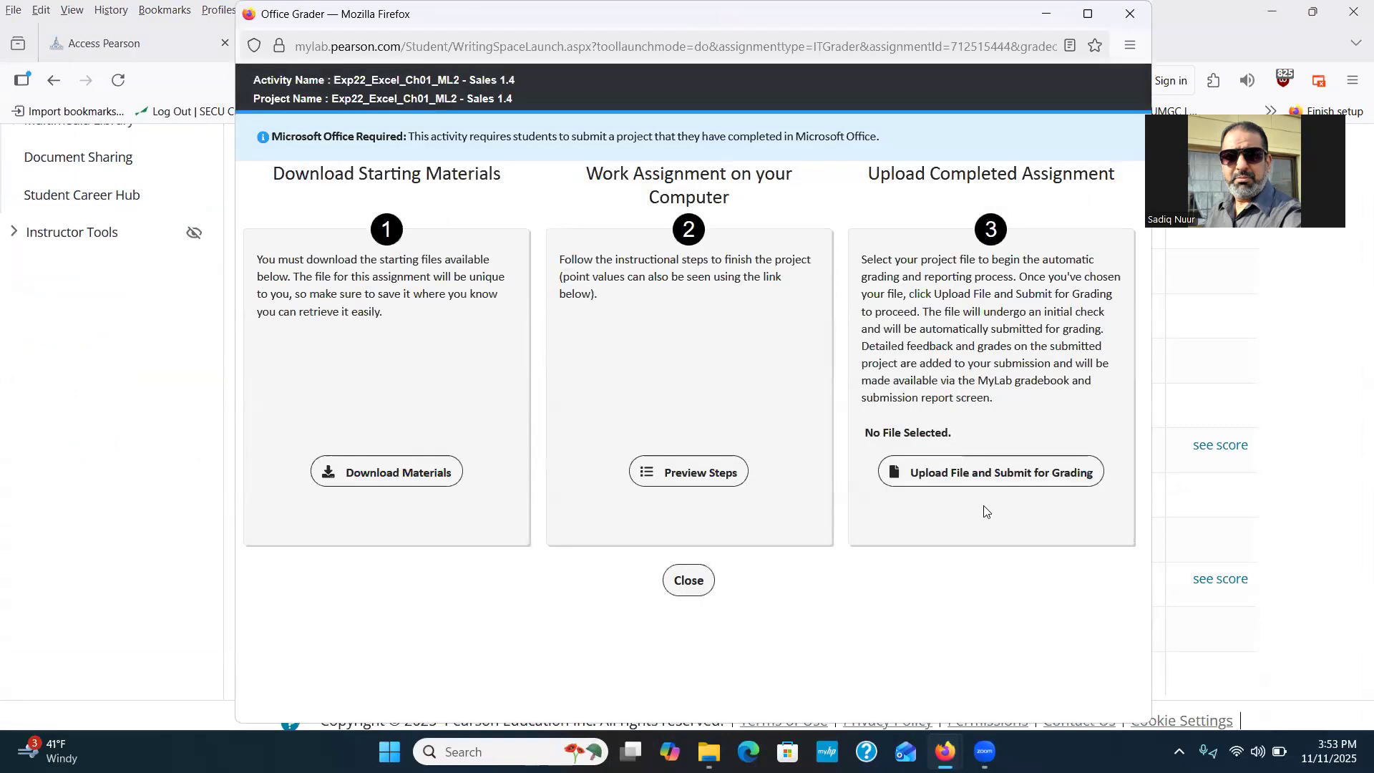
Step: Upload _student_Exp22_Excel_Ch01_ML2_Sales from Downloads, submit it for grading, and continue past the confirmation
{"action": "left_click", "coordinate": [1011, 478]}
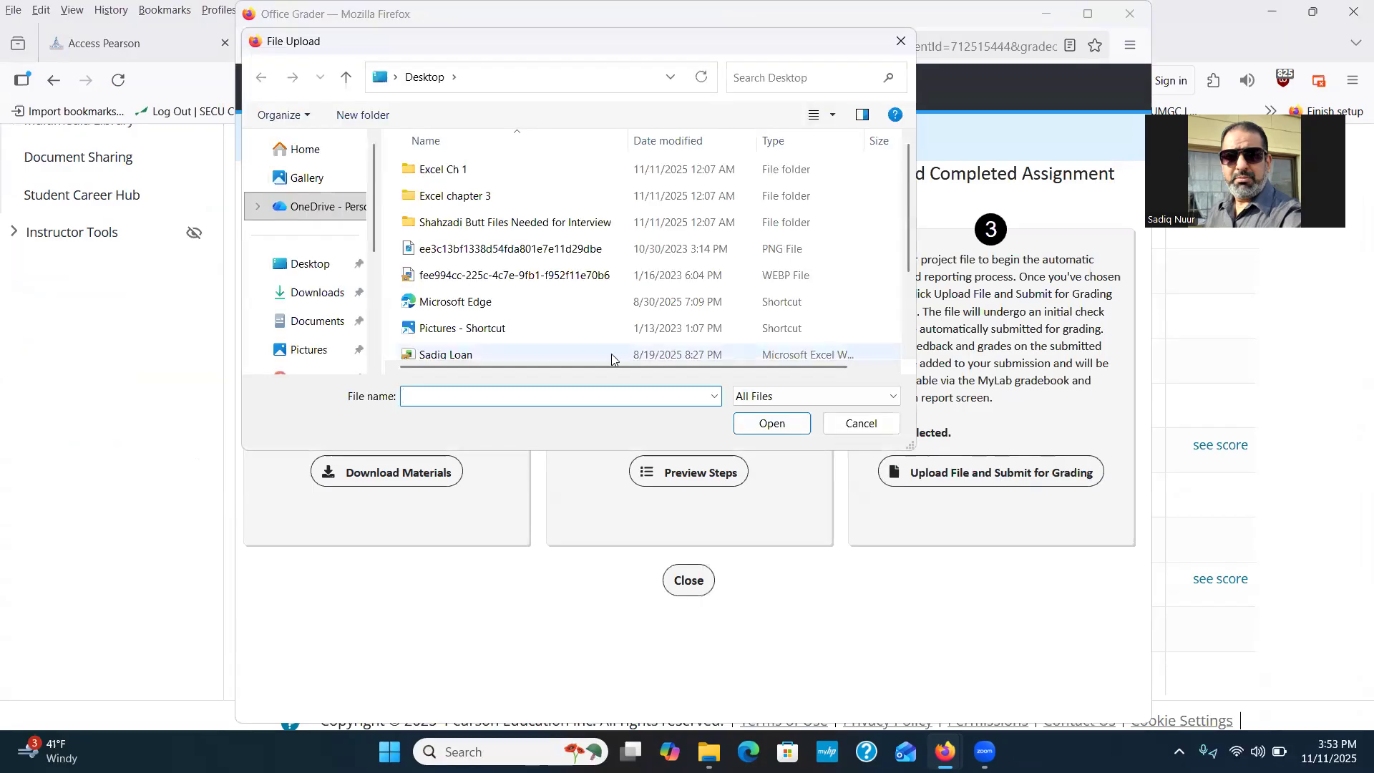
{"action": "left_click", "coordinate": [315, 293]}
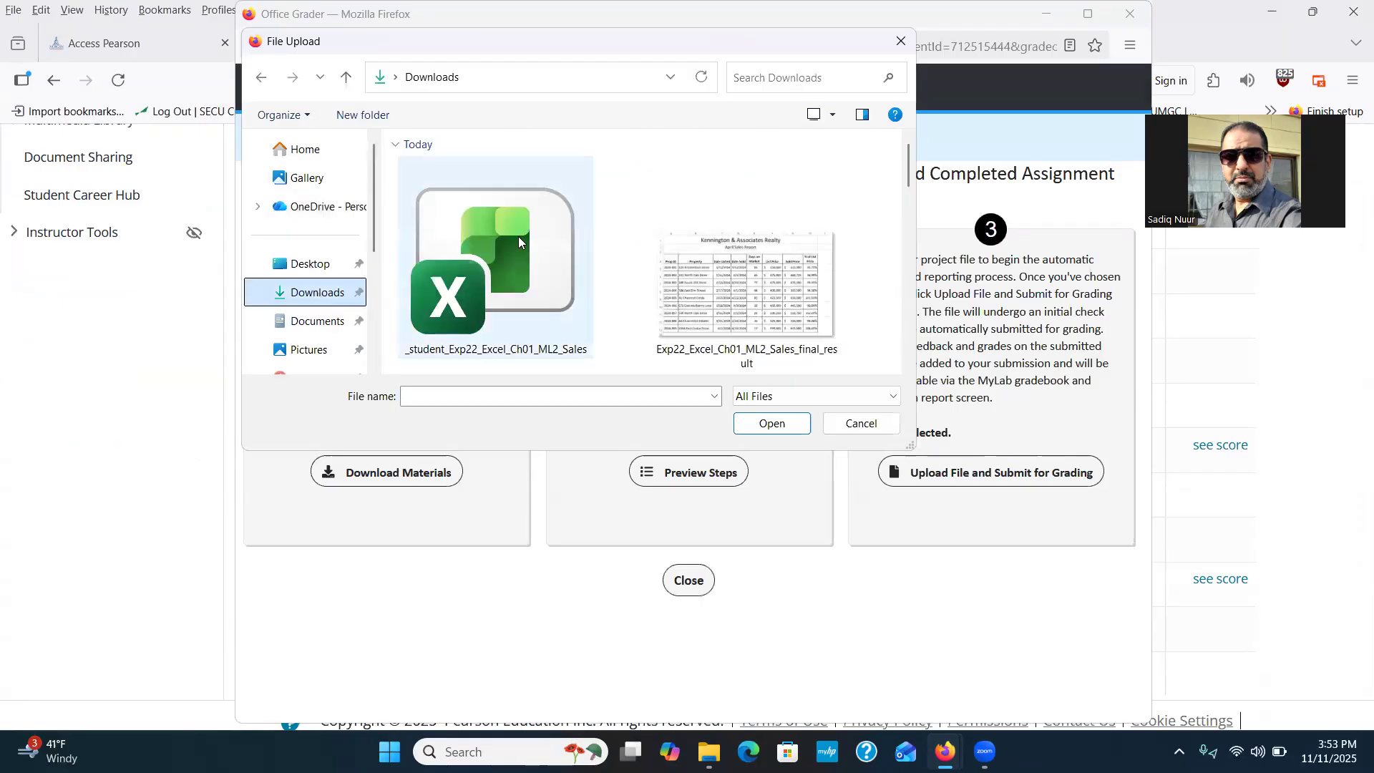
{"action": "left_click", "coordinate": [479, 264]}
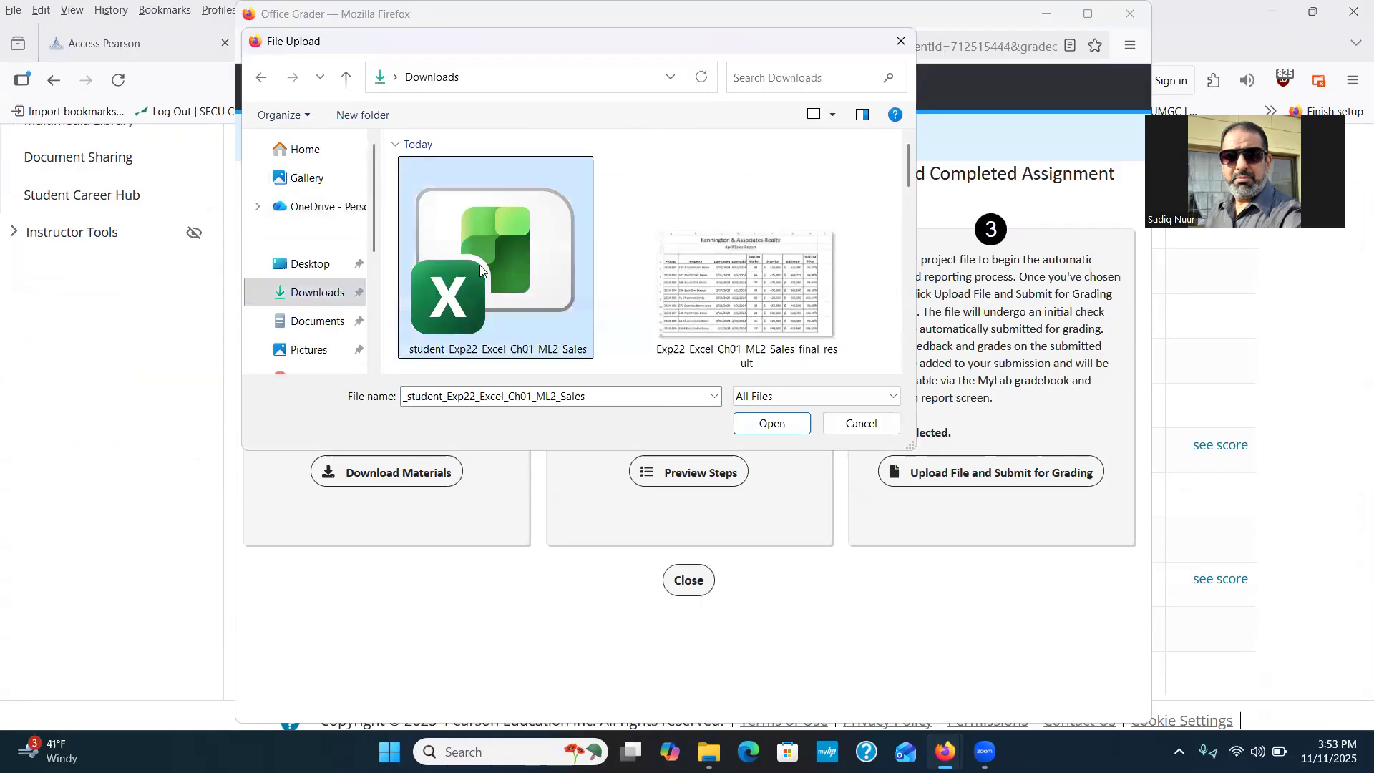
{"action": "left_click", "coordinate": [784, 428]}
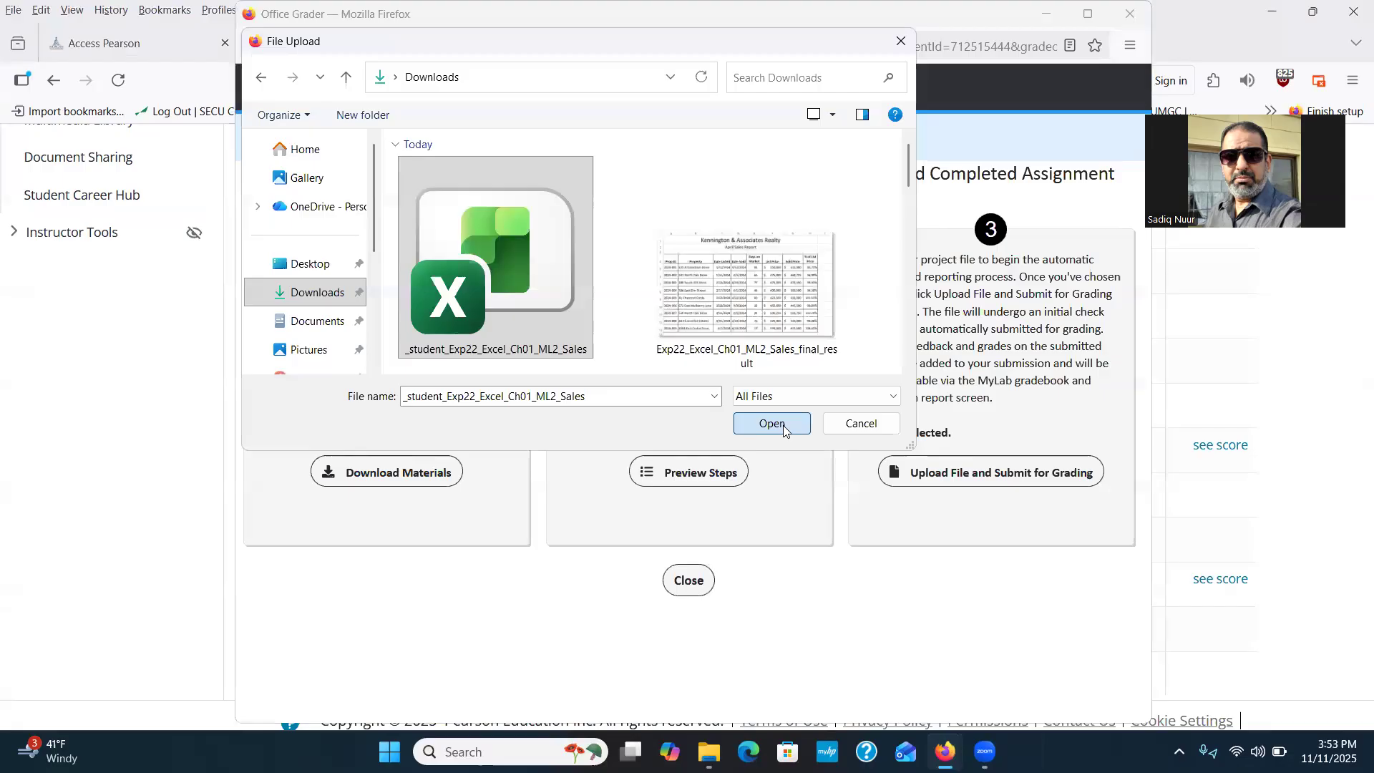
{"action": "left_click", "coordinate": [928, 491]}
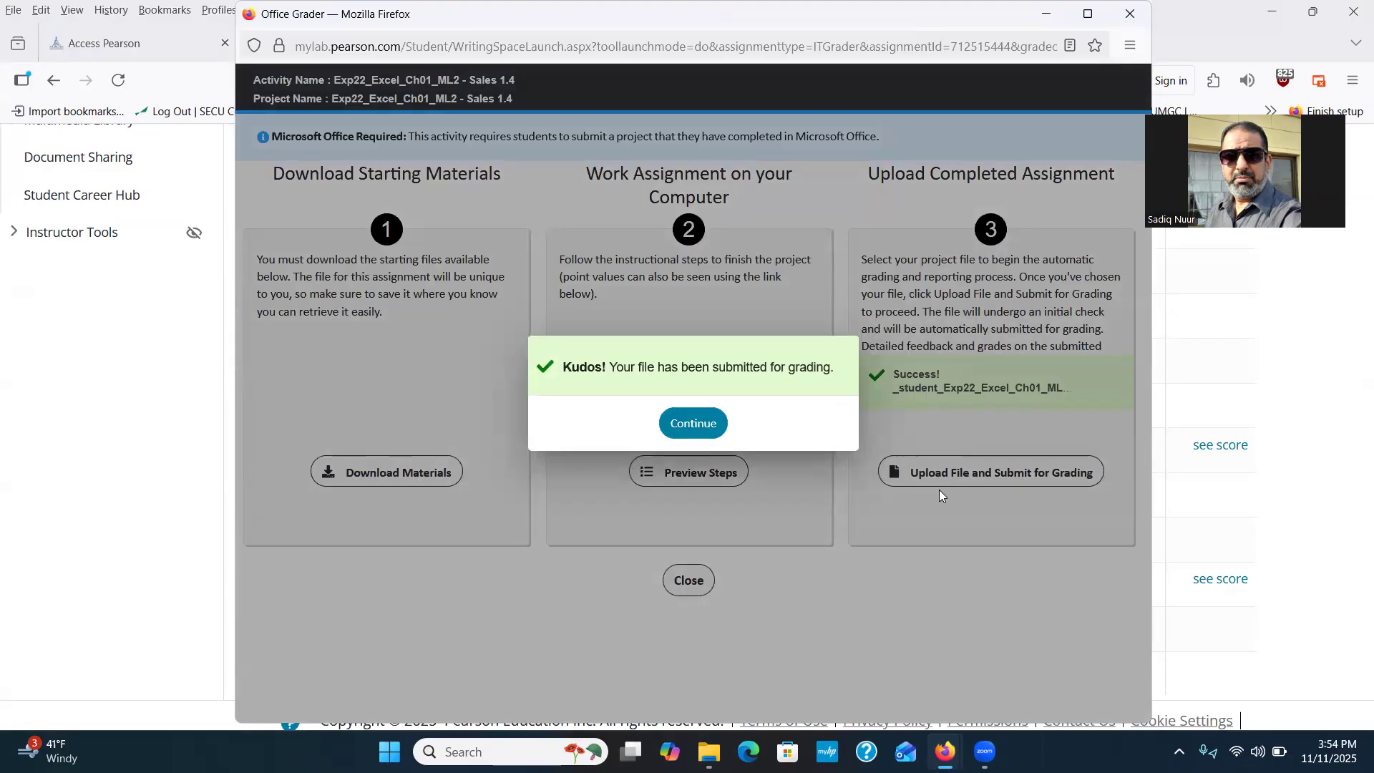
{"action": "left_click", "coordinate": [693, 424]}
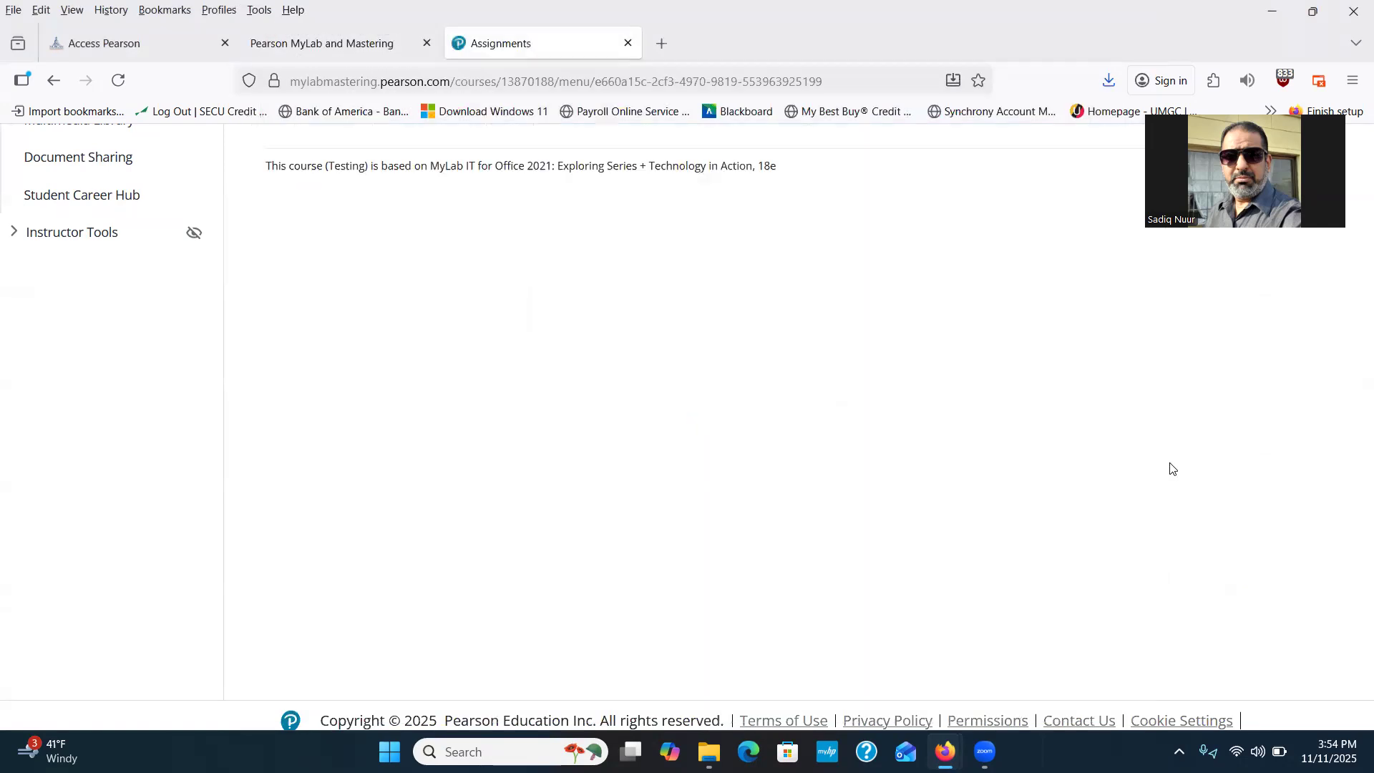
Step: Open the review of the Sales 1.4 submission and examine the score card for instructions that lost points
{"action": "left_click_drag", "start_coordinate": [1354, 519], "coordinate": [1355, 315]}
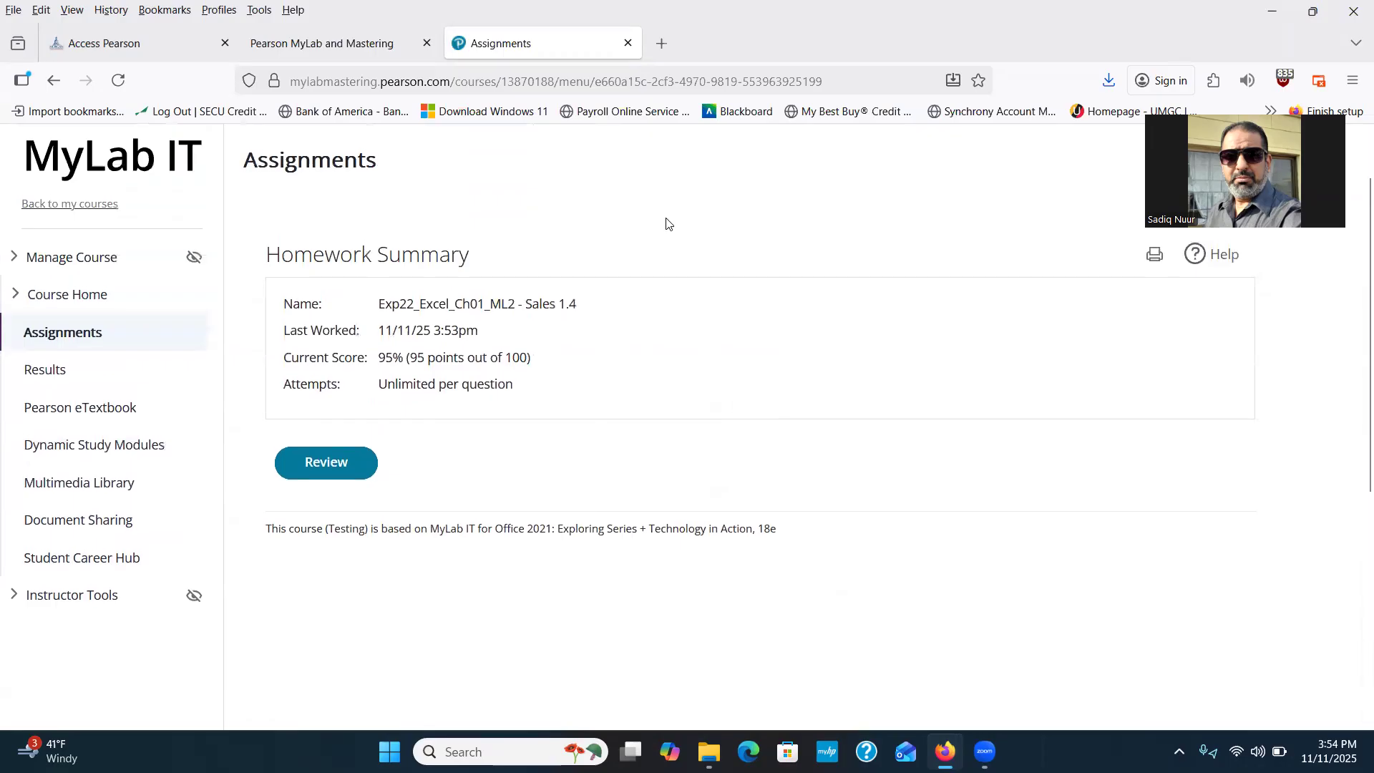
{"action": "left_click", "coordinate": [339, 463]}
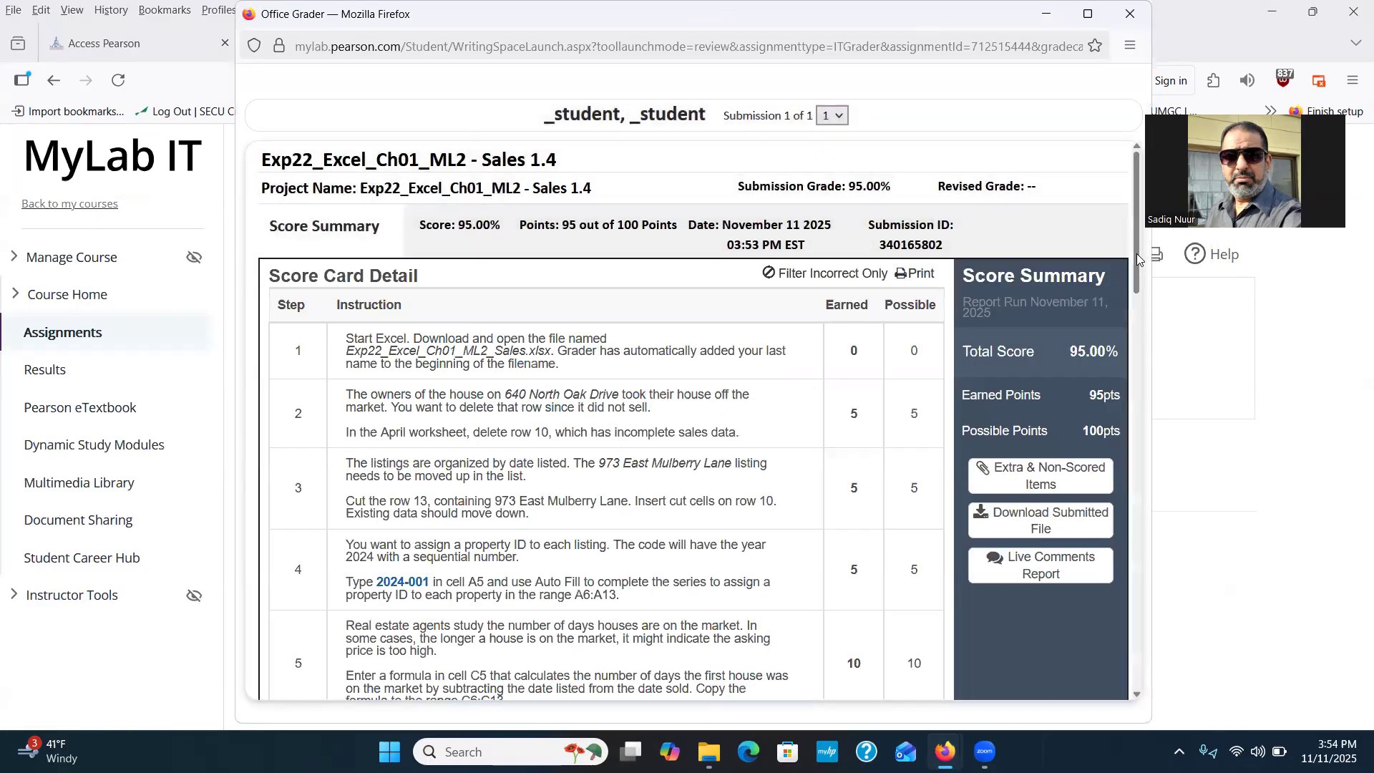
{"action": "scroll", "coordinate": [1124, 326], "scroll_direction": "down", "scroll_amount": 8}
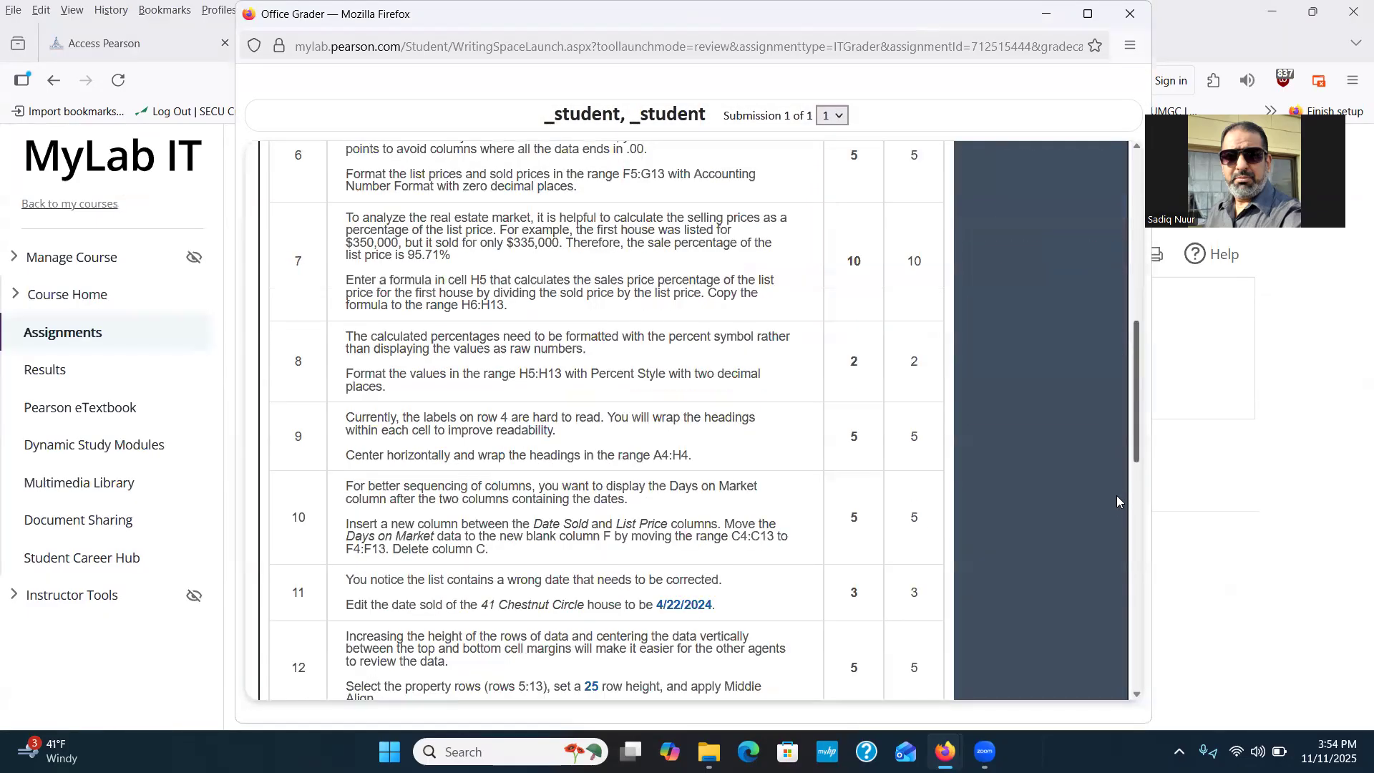
{"action": "scroll", "coordinate": [1117, 501], "scroll_direction": "down", "scroll_amount": 5}
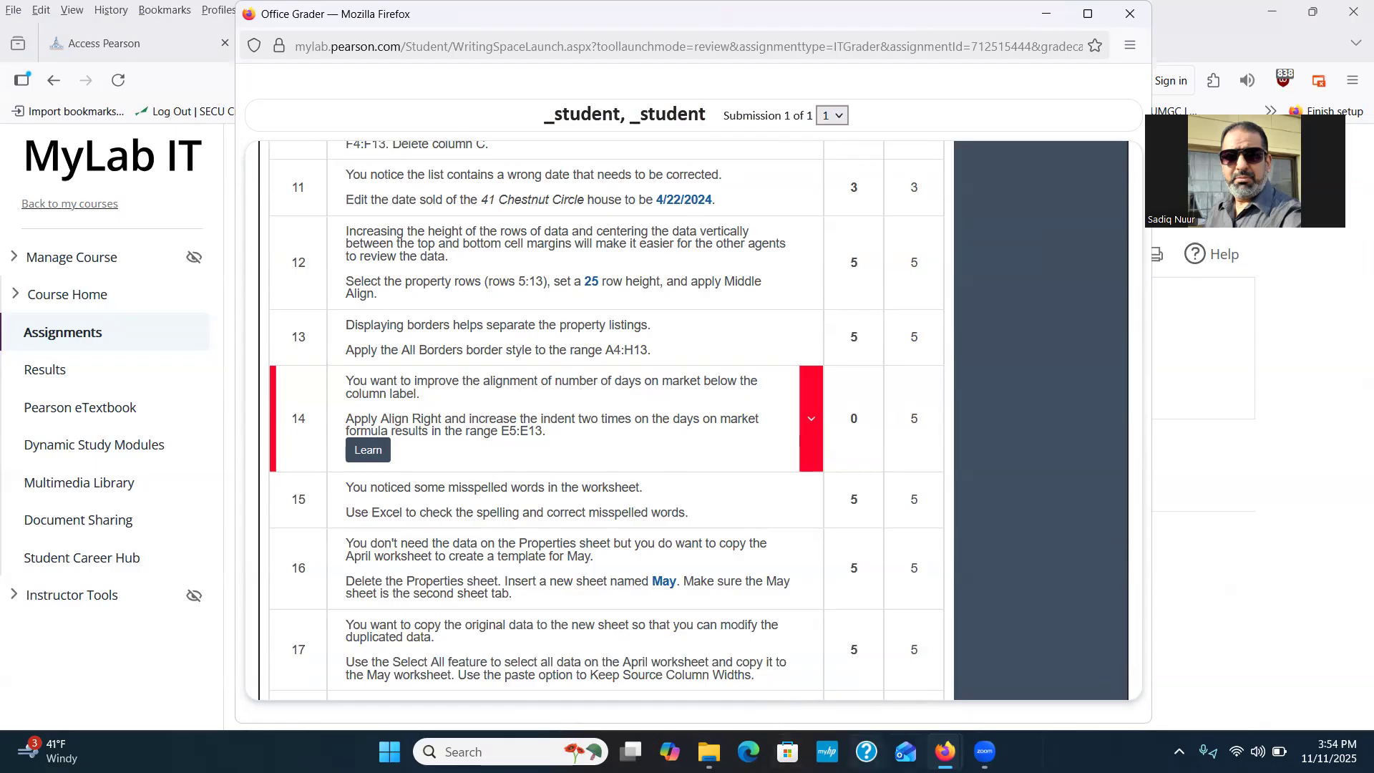
Step: Reopen the _student_Exp22_Excel_Ch01_ML2_Sales workbook from the Downloads folder in Excel and maximize its window
{"action": "mouse_move", "coordinate": [945, 752]}
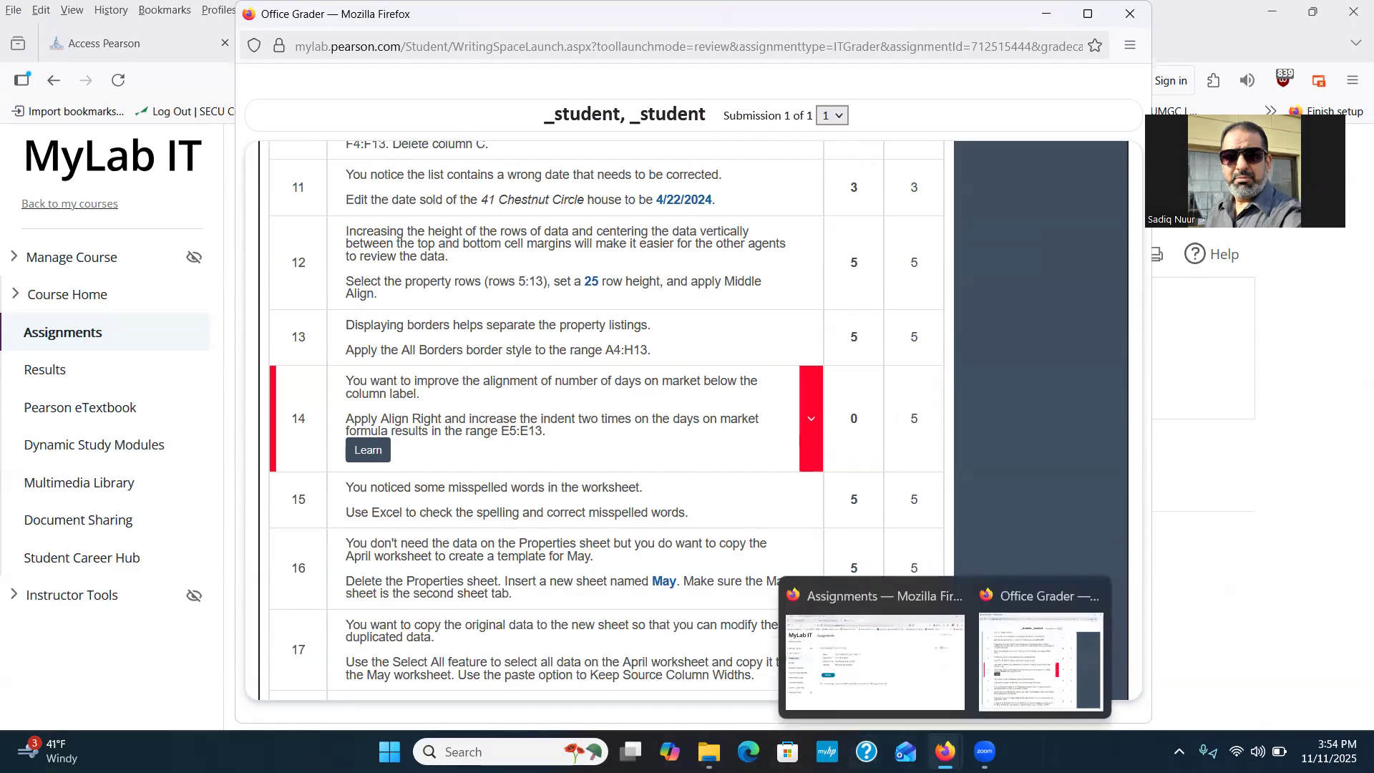
{"action": "left_click", "coordinate": [709, 751]}
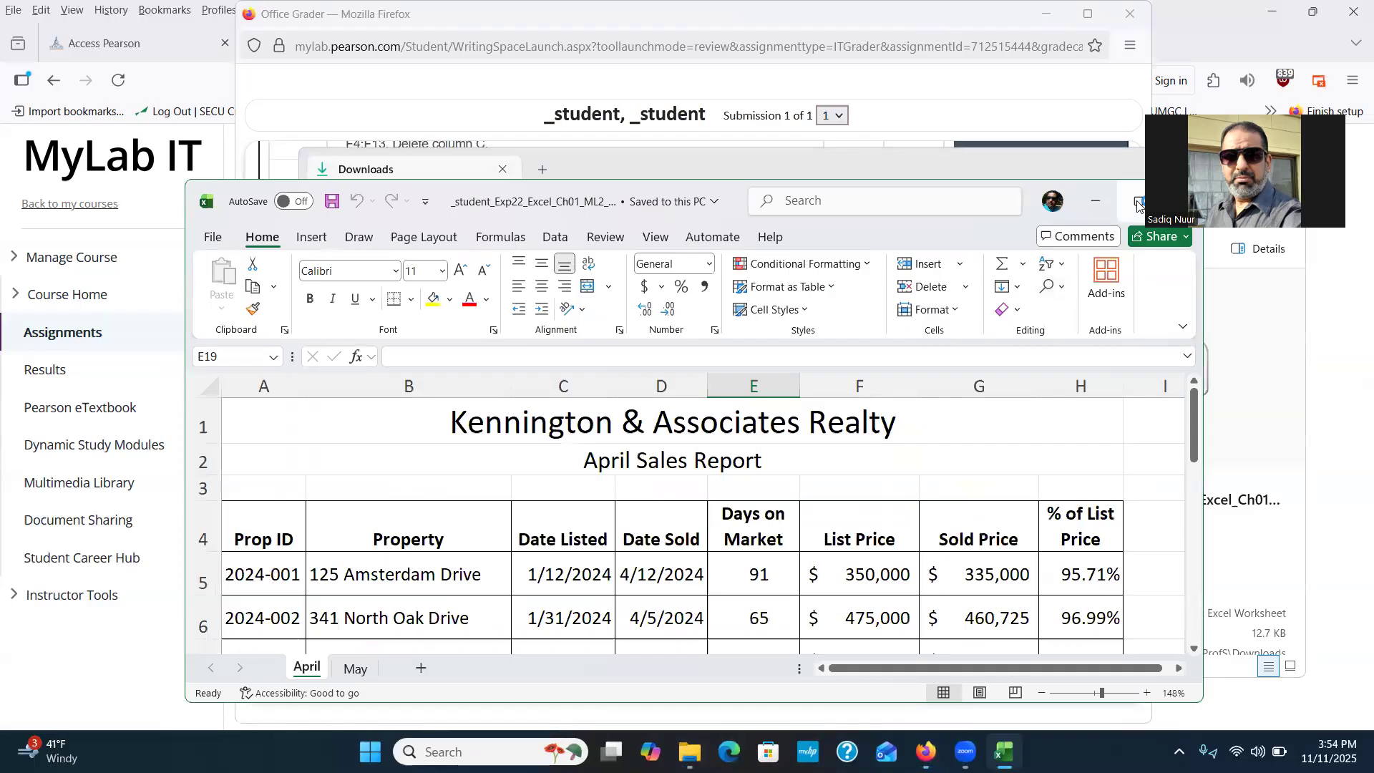
{"action": "left_click", "coordinate": [1138, 201]}
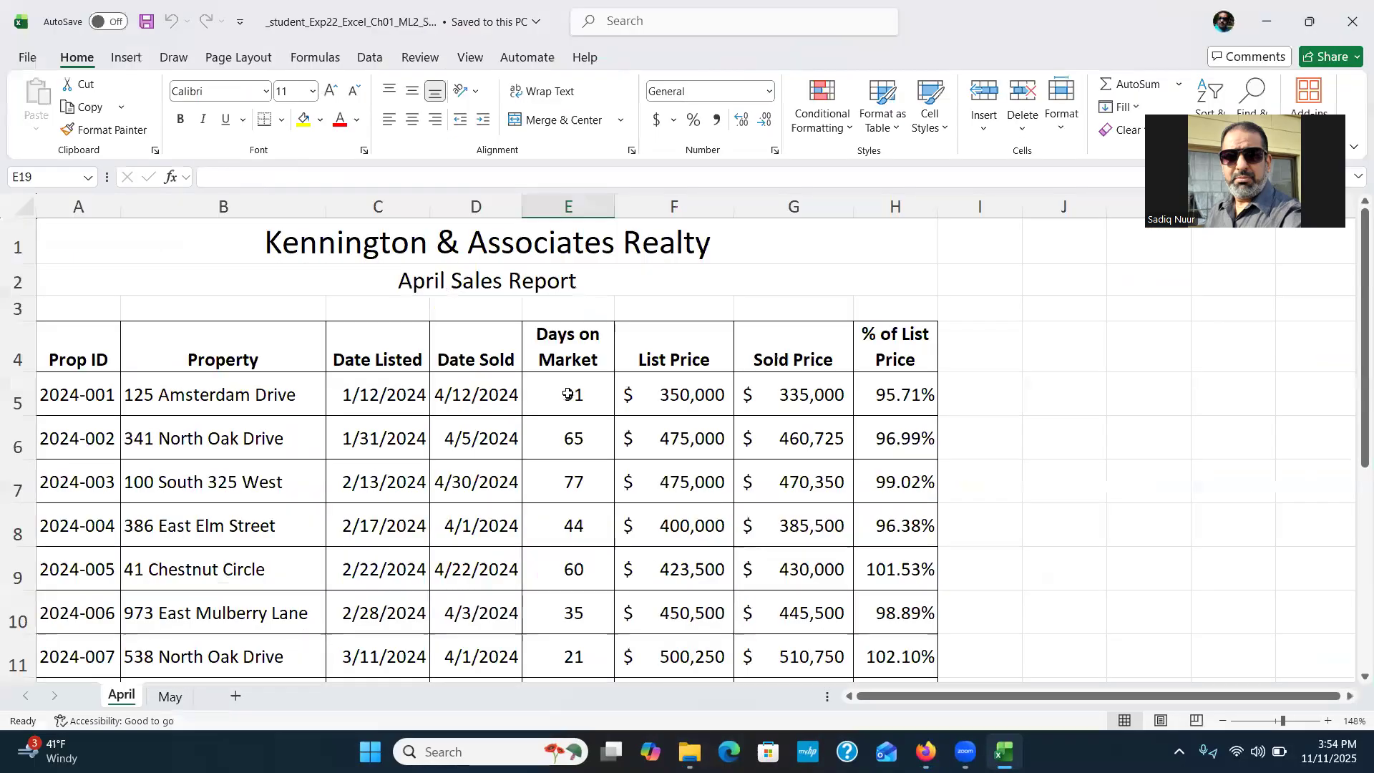
Step: Apply Align Right to the days on market results in E5:E13 of the April worksheet and increase their indent two times
{"action": "left_click", "coordinate": [566, 395]}
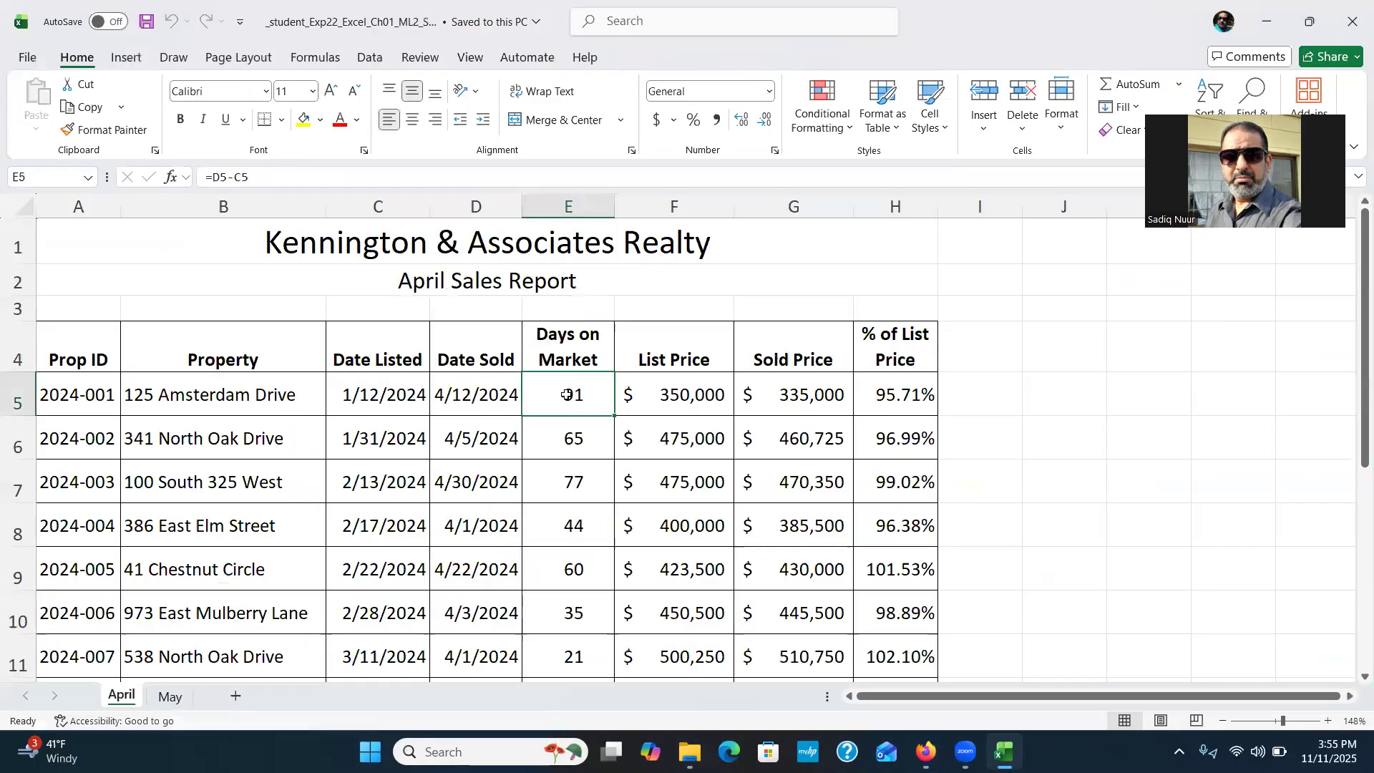
{"action": "left_click_drag", "start_coordinate": [566, 395], "coordinate": [555, 589]}
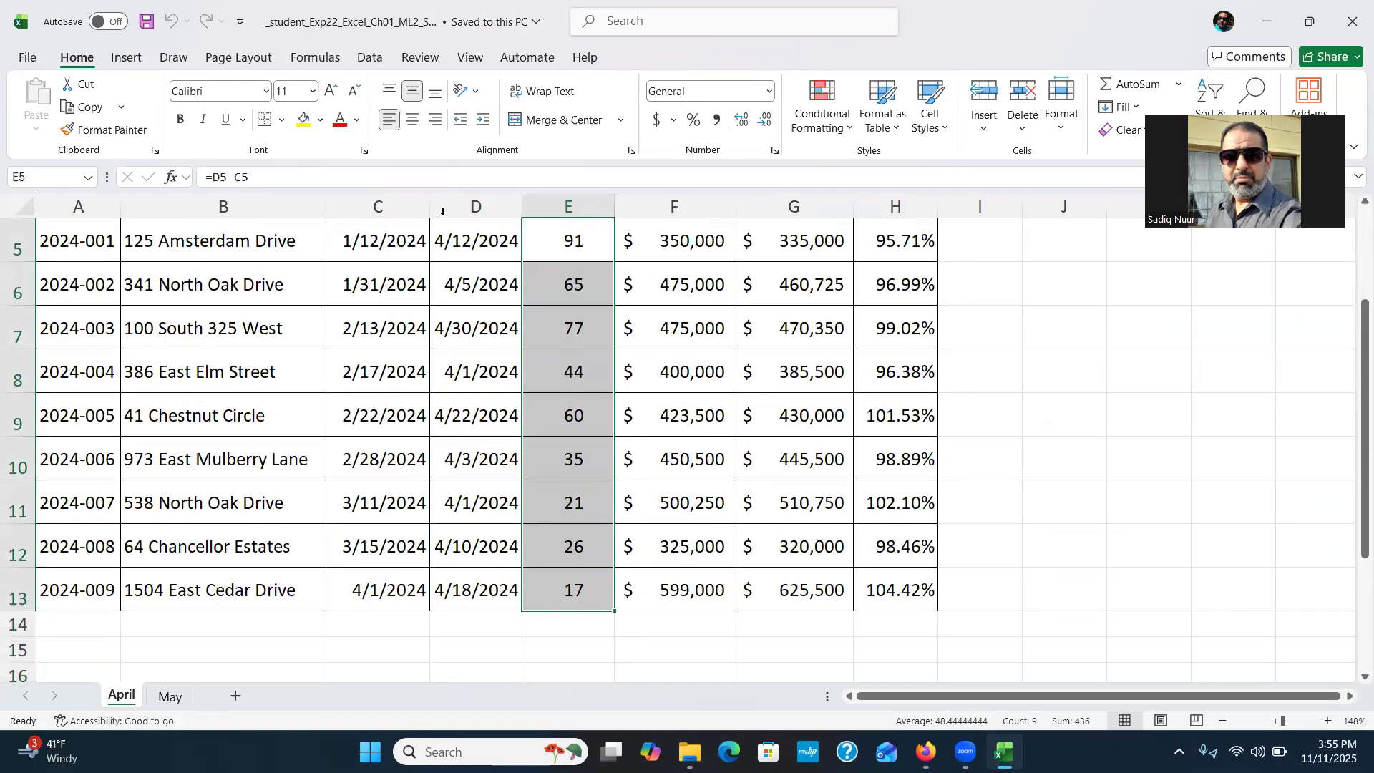
{"action": "left_click", "coordinate": [484, 121]}
{"action": "left_click", "coordinate": [484, 122]}
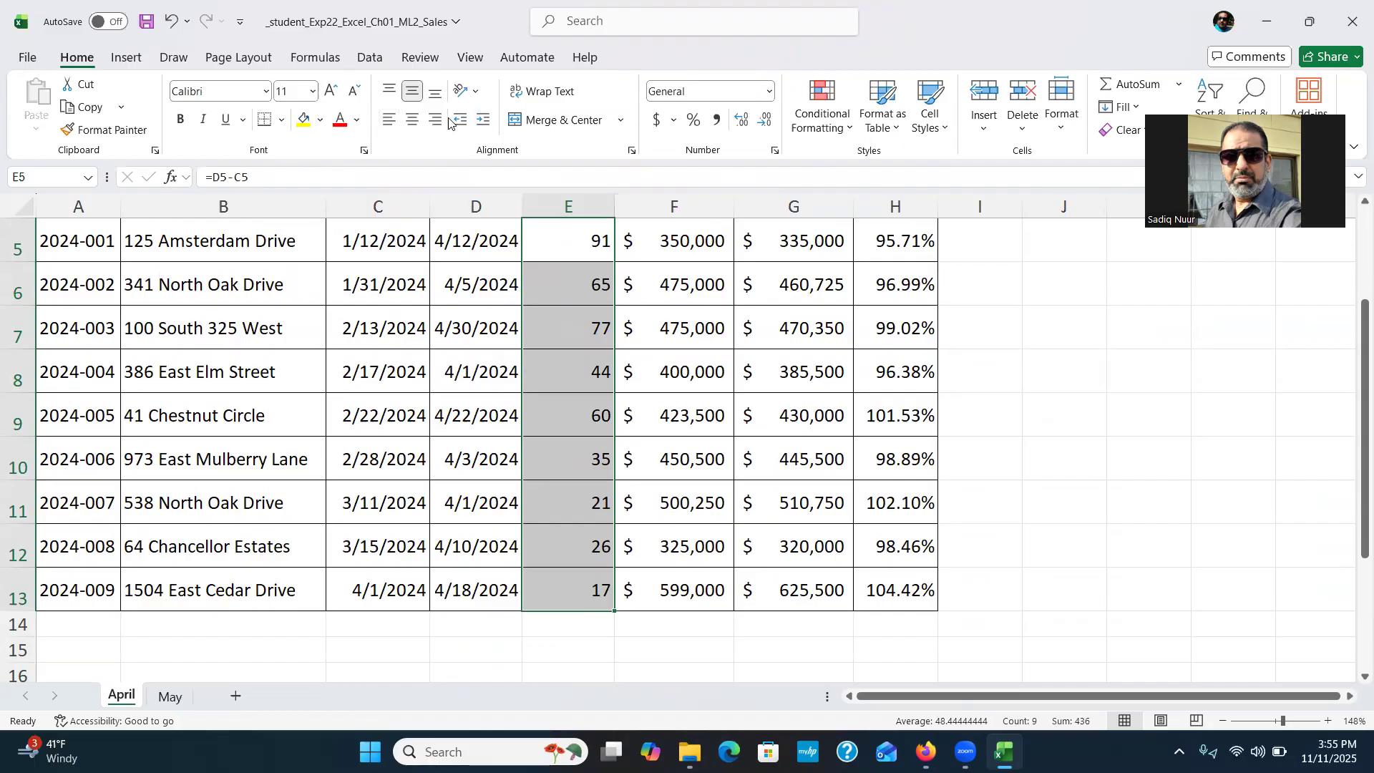
{"action": "left_click", "coordinate": [411, 121]}
{"action": "left_click", "coordinate": [412, 121]}
{"action": "left_click", "coordinate": [435, 122]}
{"action": "left_click", "coordinate": [481, 122]}
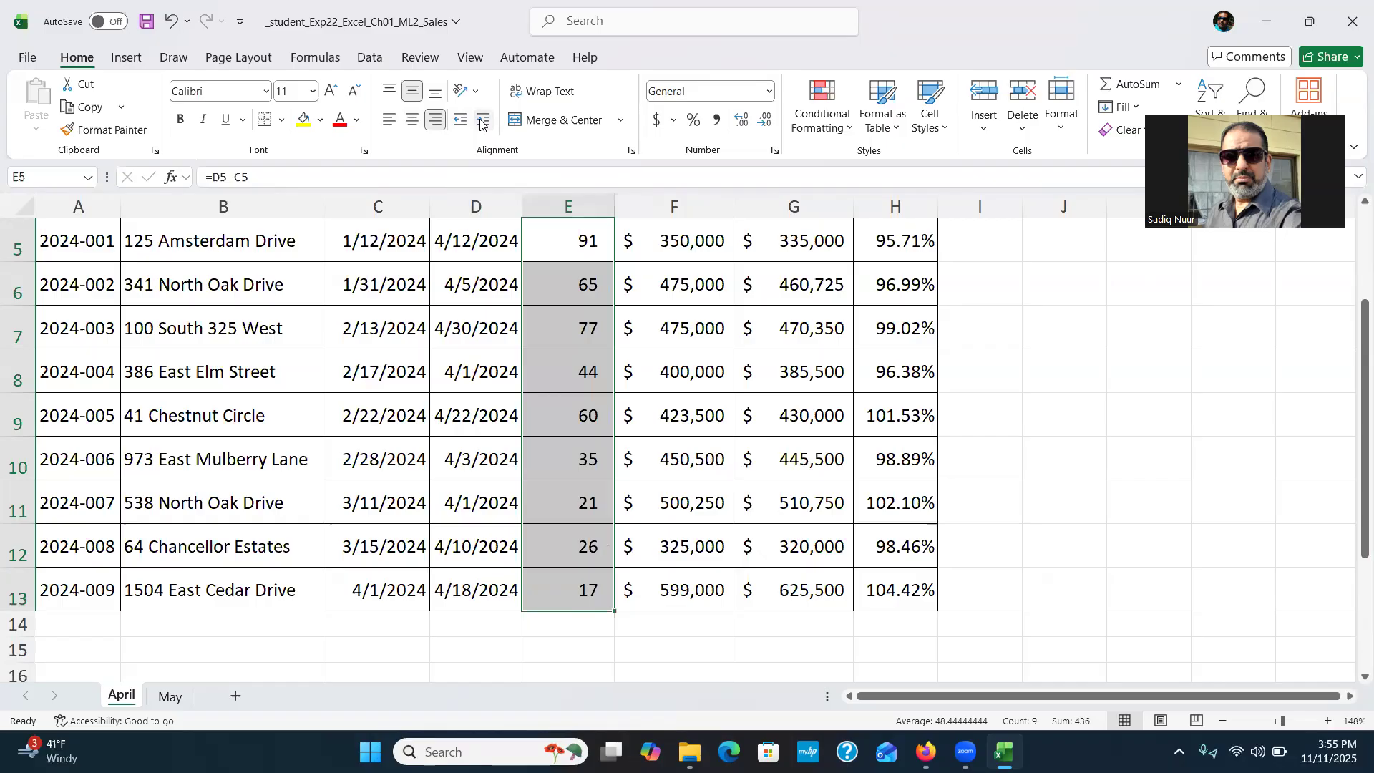
{"action": "left_click", "coordinate": [482, 123]}
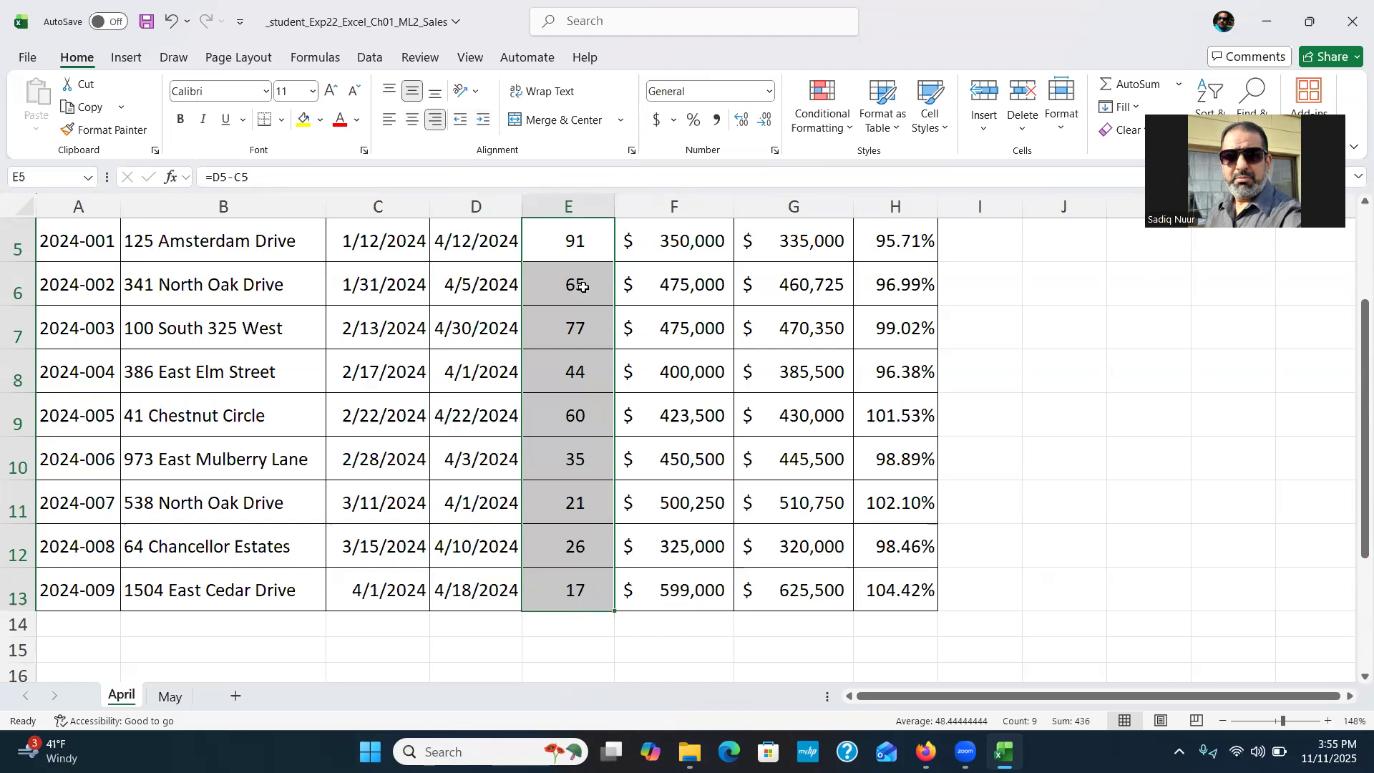
Step: Save and close the corrected workbook, and close the Office Grader score report window in Firefox
{"action": "left_click", "coordinate": [1353, 24]}
{"action": "left_click", "coordinate": [670, 503]}
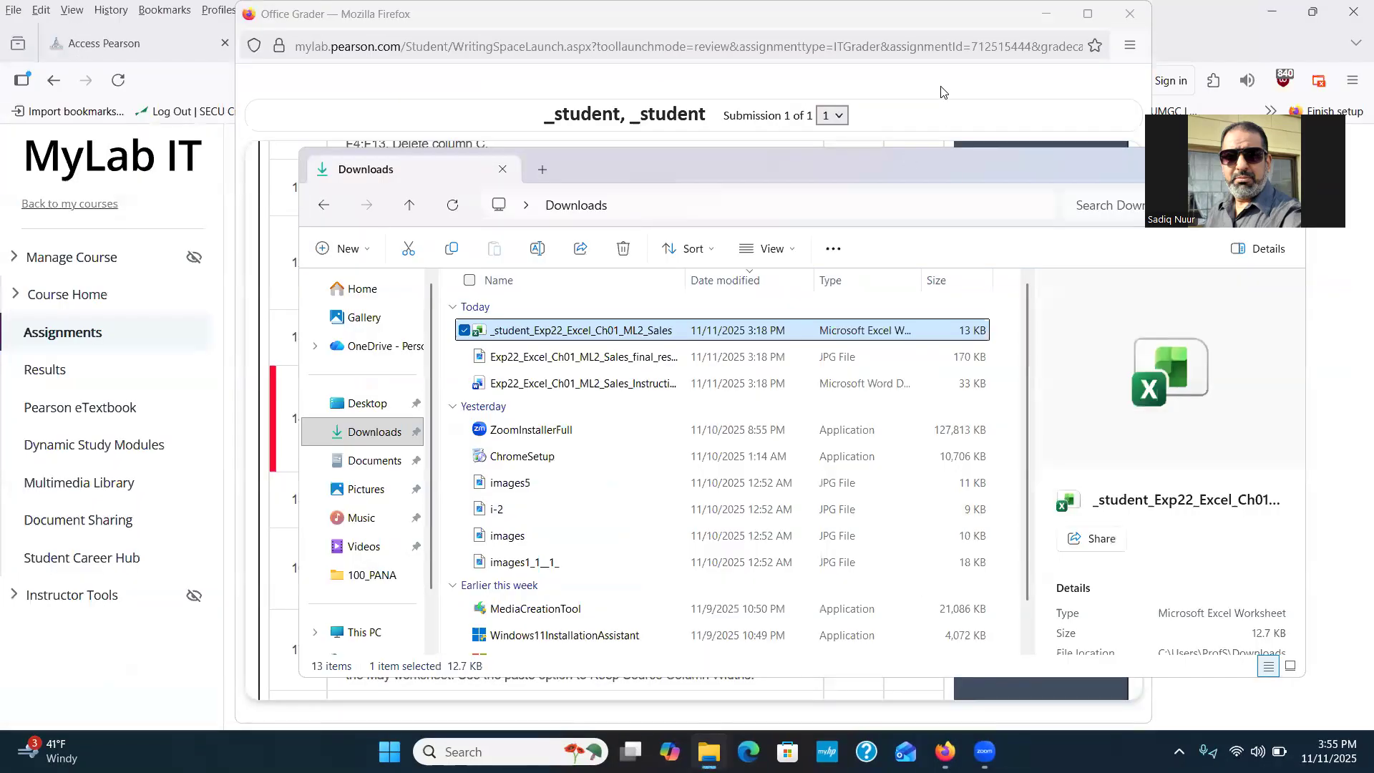
{"action": "left_click", "coordinate": [945, 20]}
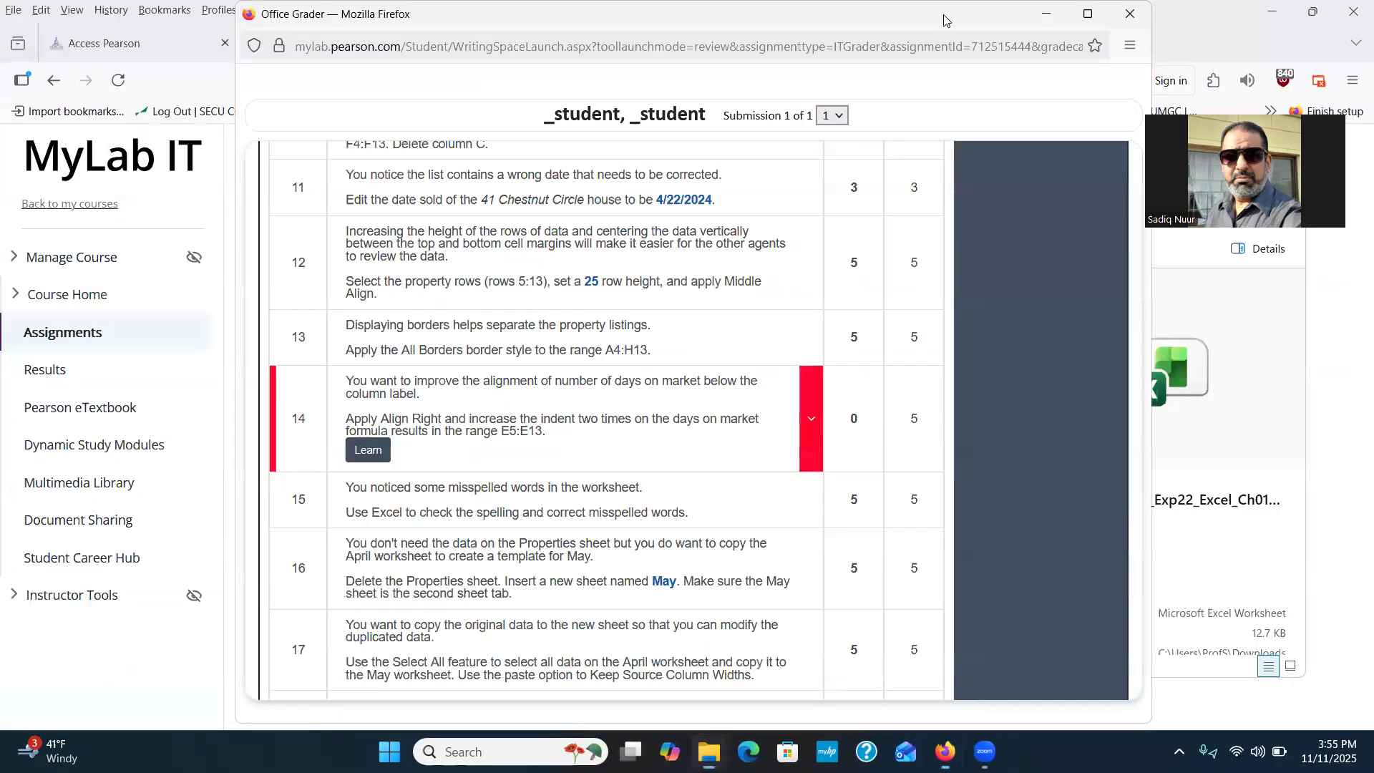
{"action": "left_click", "coordinate": [1130, 13]}
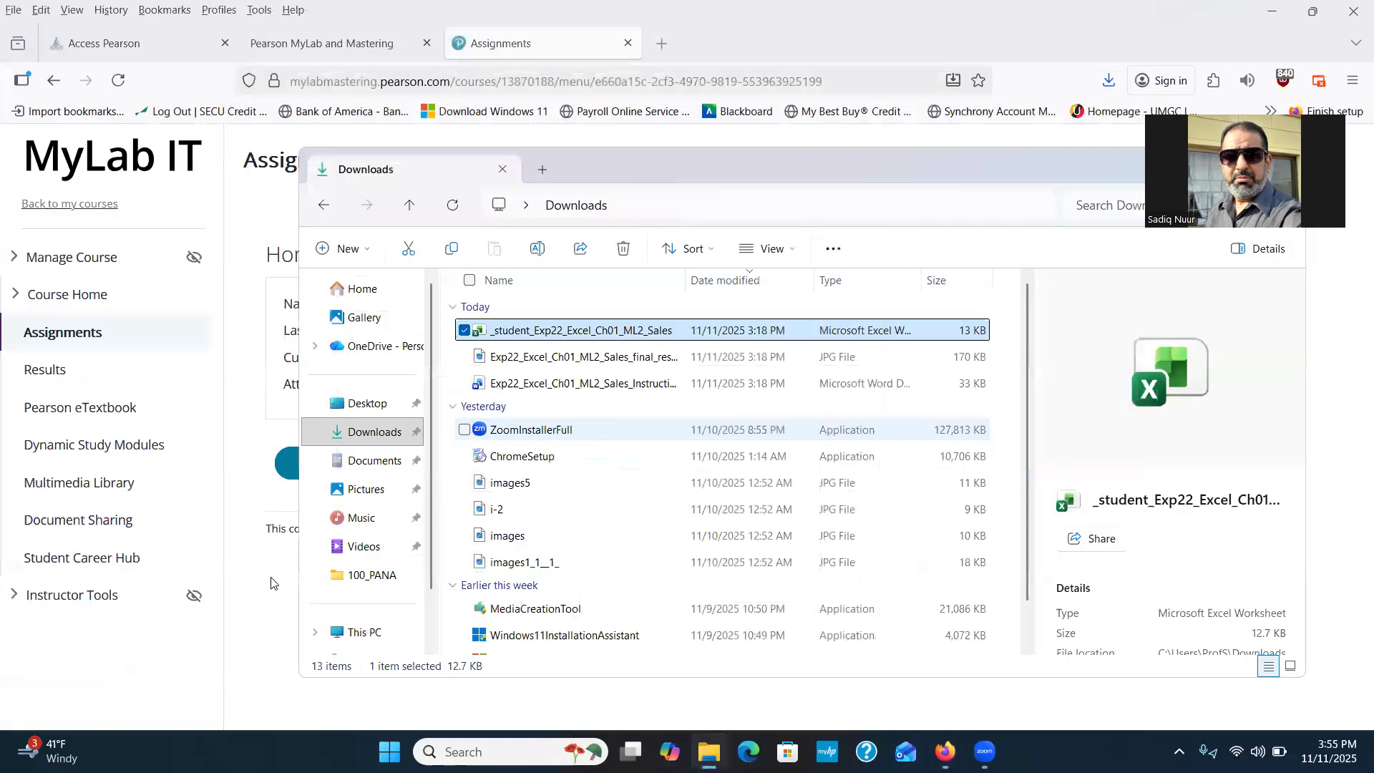
Step: Switch to Firefox, reload the MyLab IT assignments list, and open the Exp22_Excel_Ch01_ML2 - Sales 1.4 assignment
{"action": "left_click", "coordinate": [201, 390]}
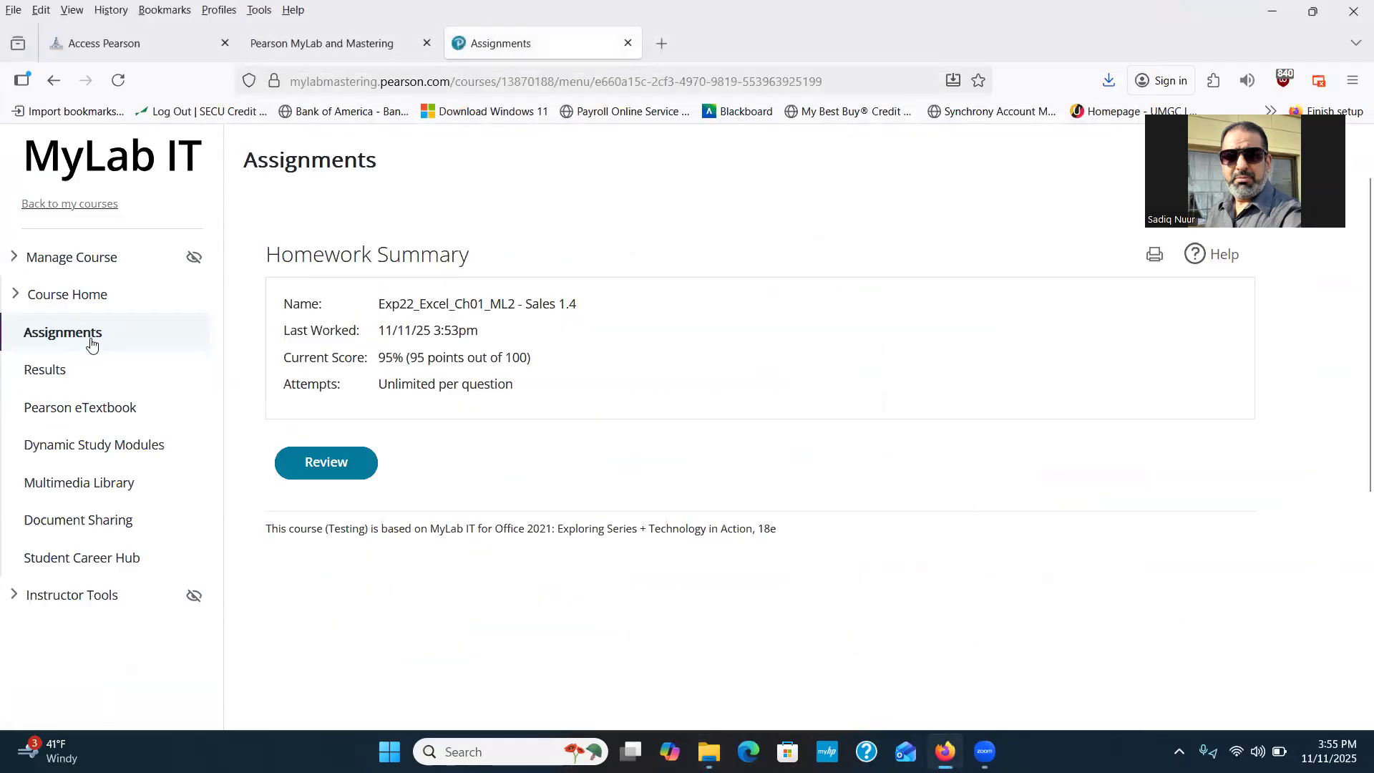
{"action": "left_click", "coordinate": [91, 344]}
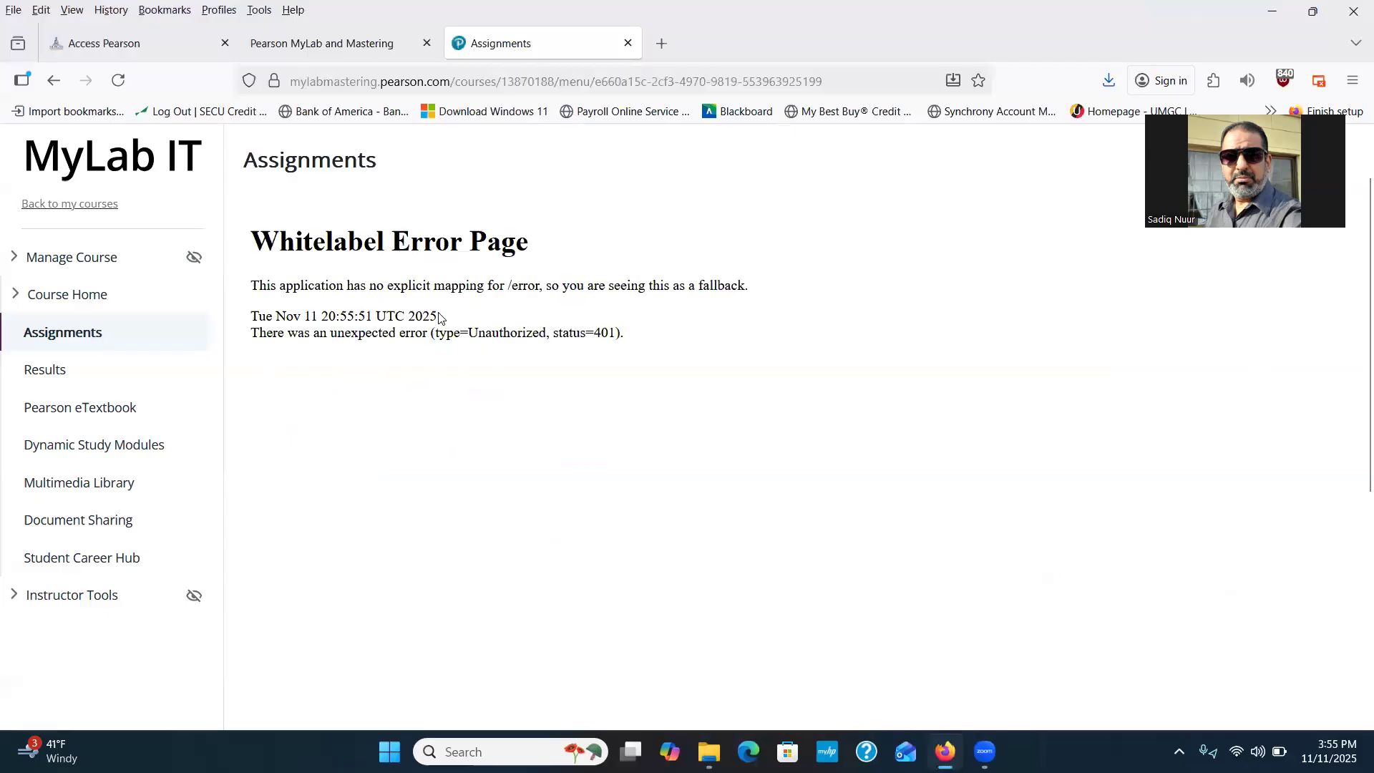
{"action": "left_click", "coordinate": [118, 80]}
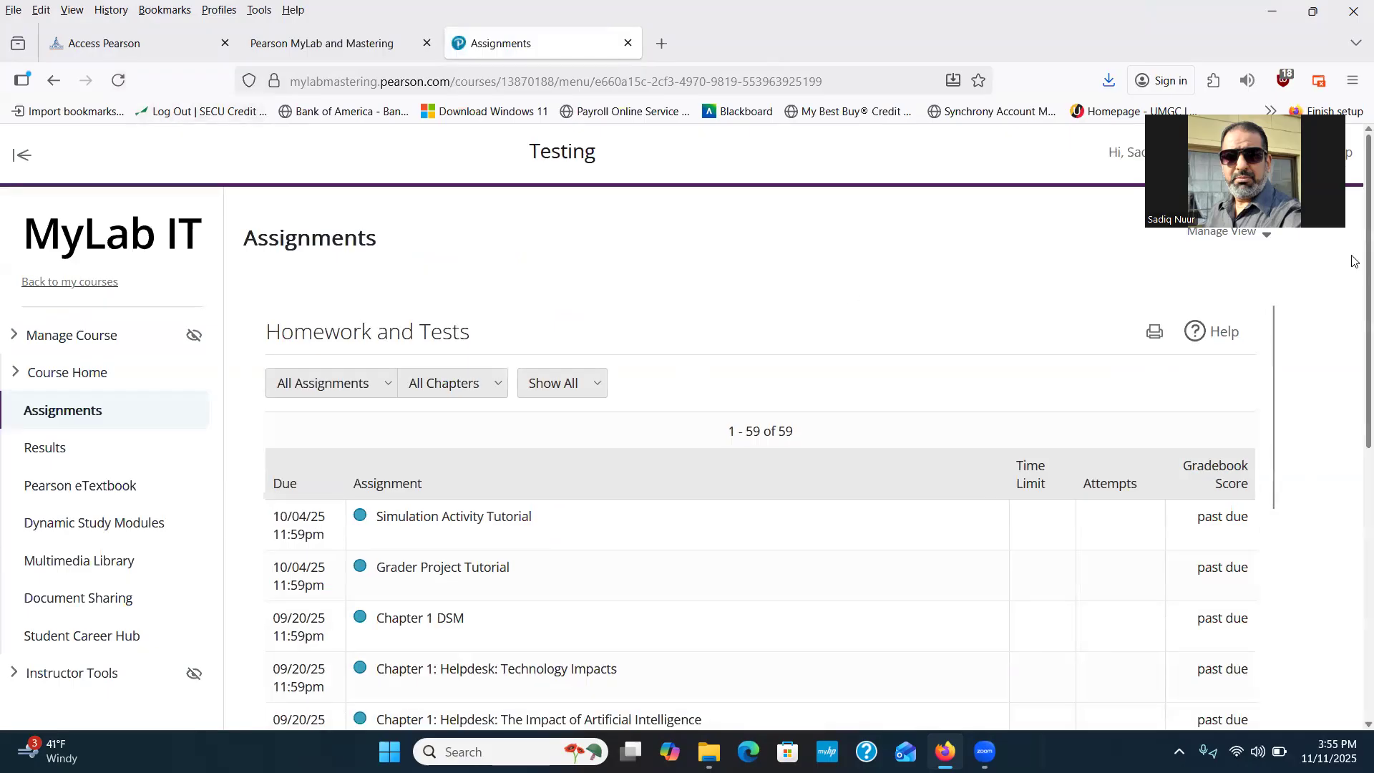
{"action": "scroll", "coordinate": [1355, 261], "scroll_direction": "down", "scroll_amount": 7}
{"action": "scroll", "coordinate": [1350, 501], "scroll_direction": "up", "scroll_amount": 3}
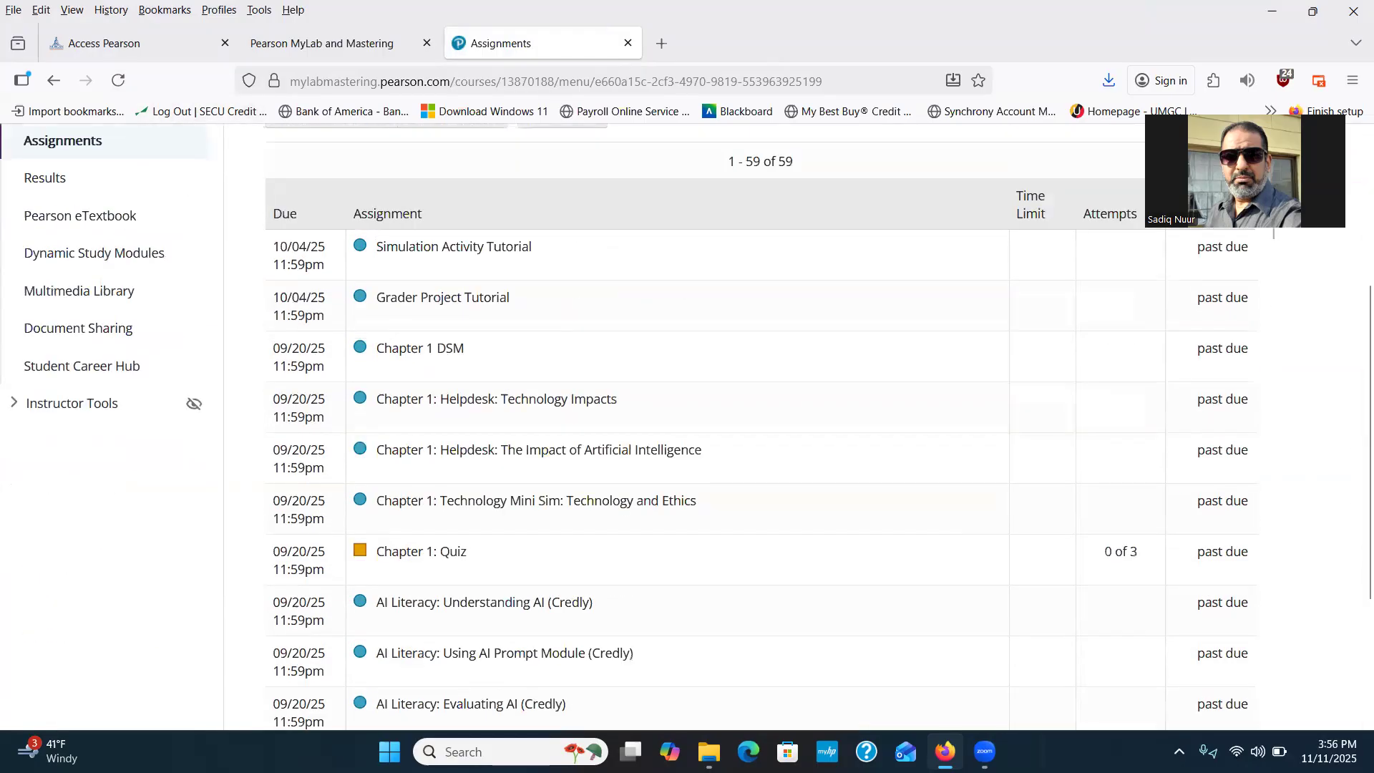
{"action": "scroll", "coordinate": [1355, 565], "scroll_direction": "down", "scroll_amount": 10}
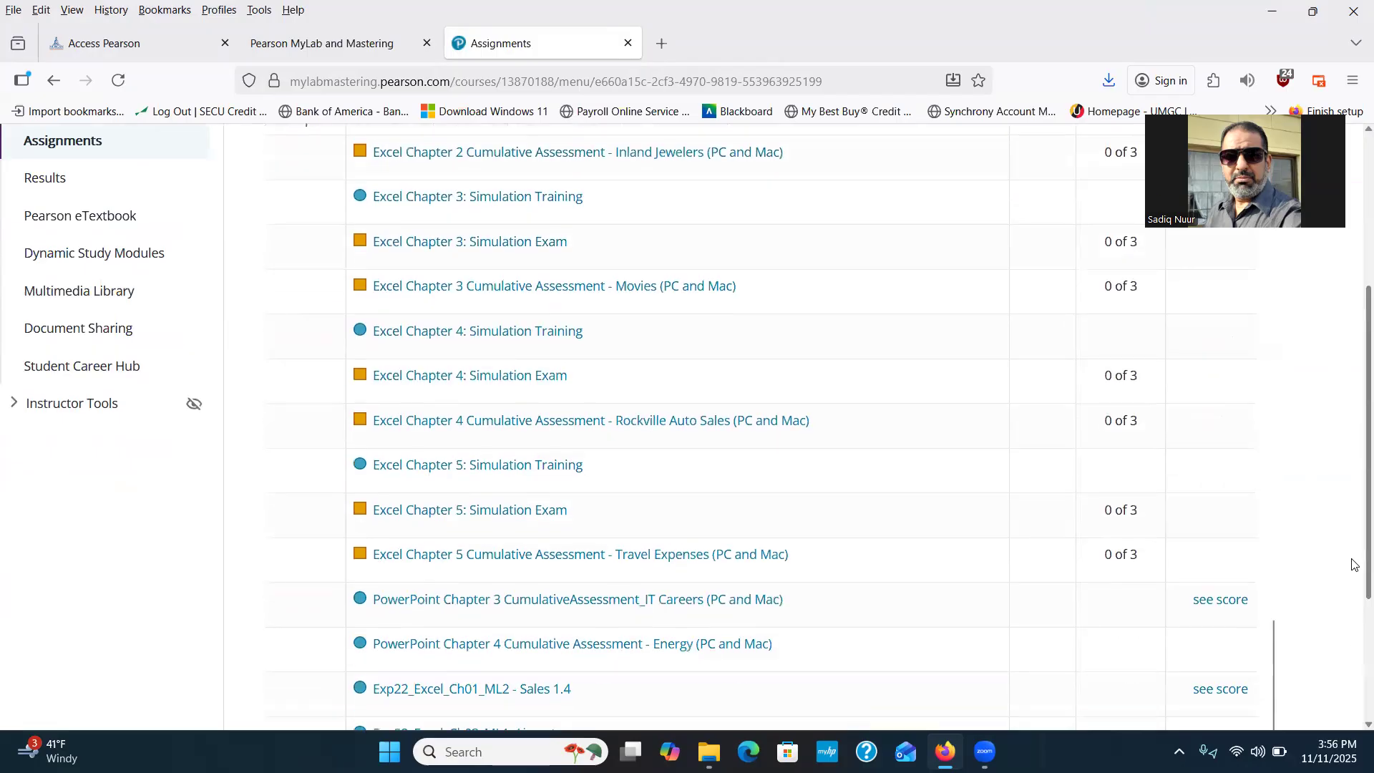
{"action": "scroll", "coordinate": [1355, 565], "scroll_direction": "down", "scroll_amount": 4}
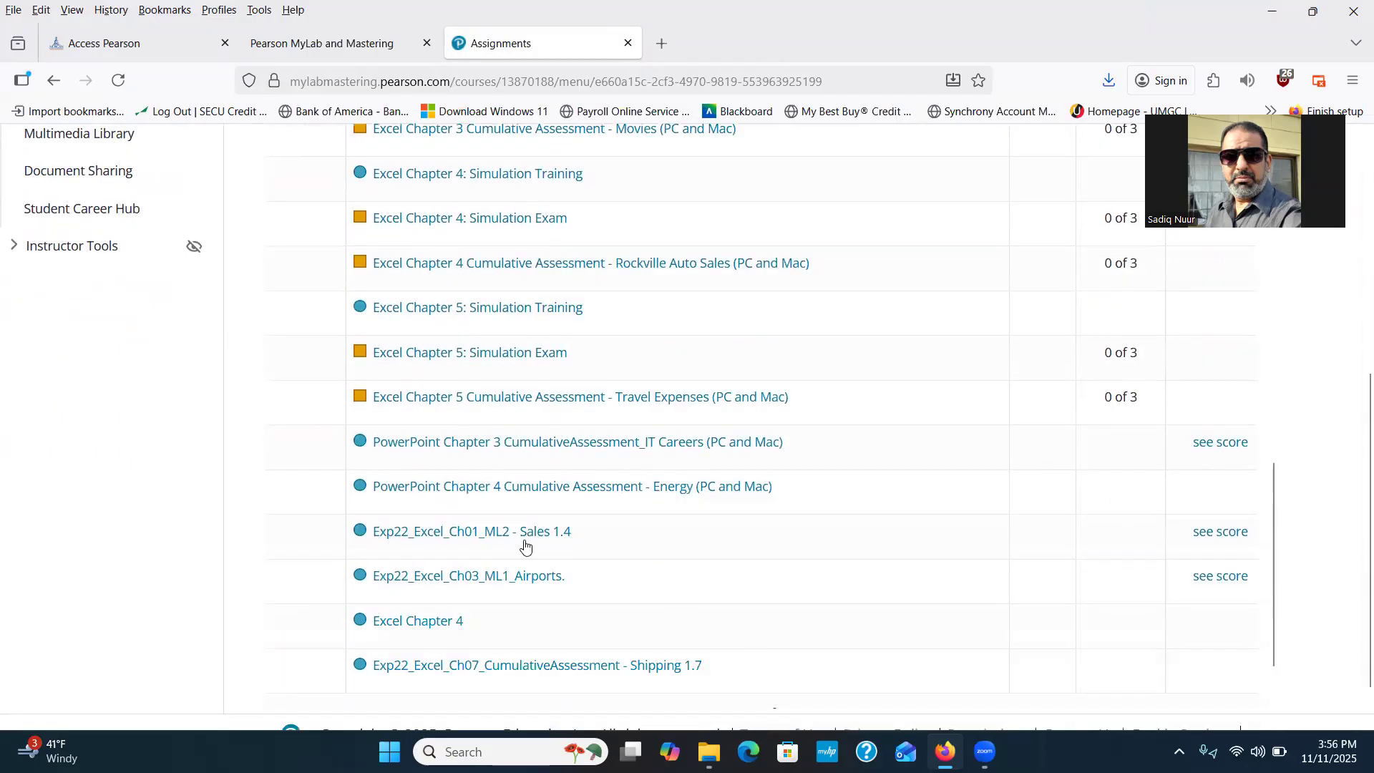
{"action": "left_click", "coordinate": [523, 535]}
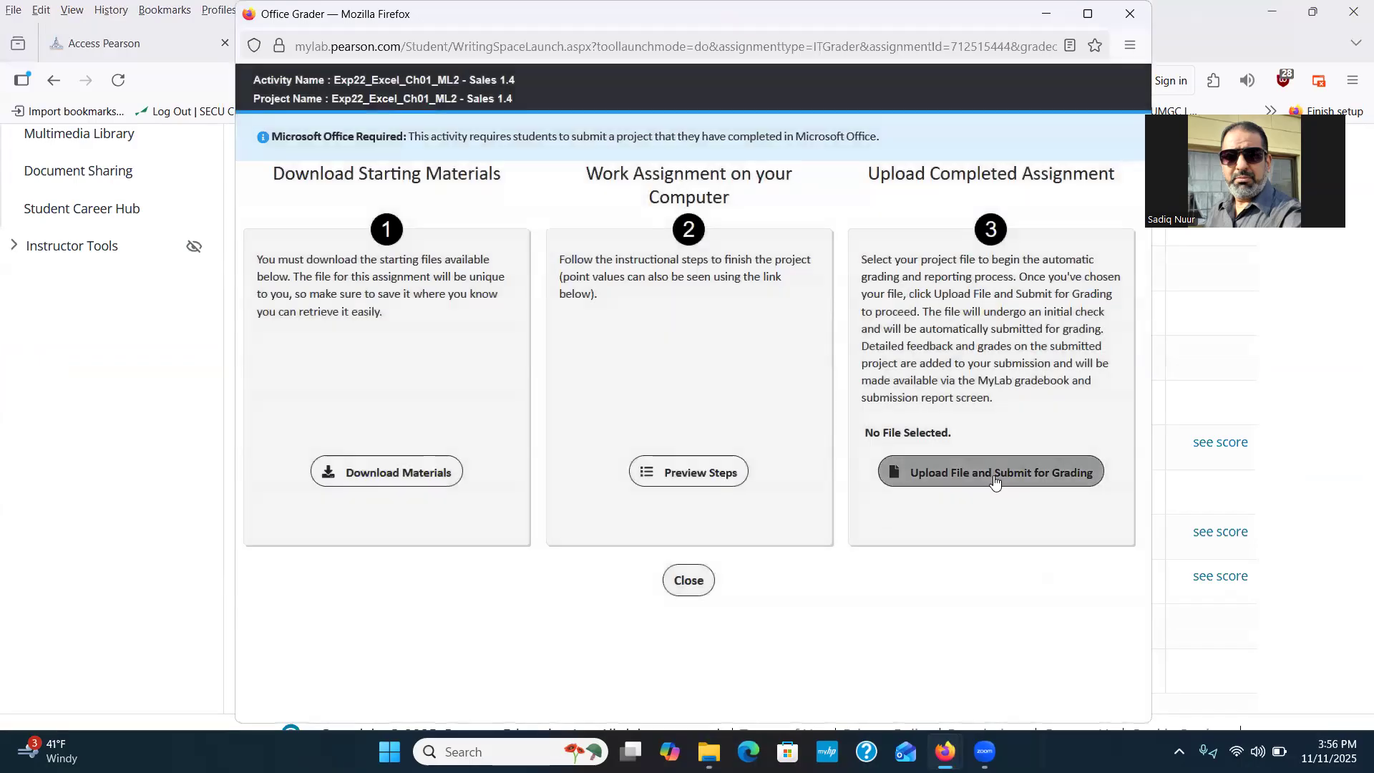
Step: Upload the _student_Exp22_Excel_Ch01_ML2_Sales workbook from the Downloads folder and submit it for grading
{"action": "left_click", "coordinate": [995, 481]}
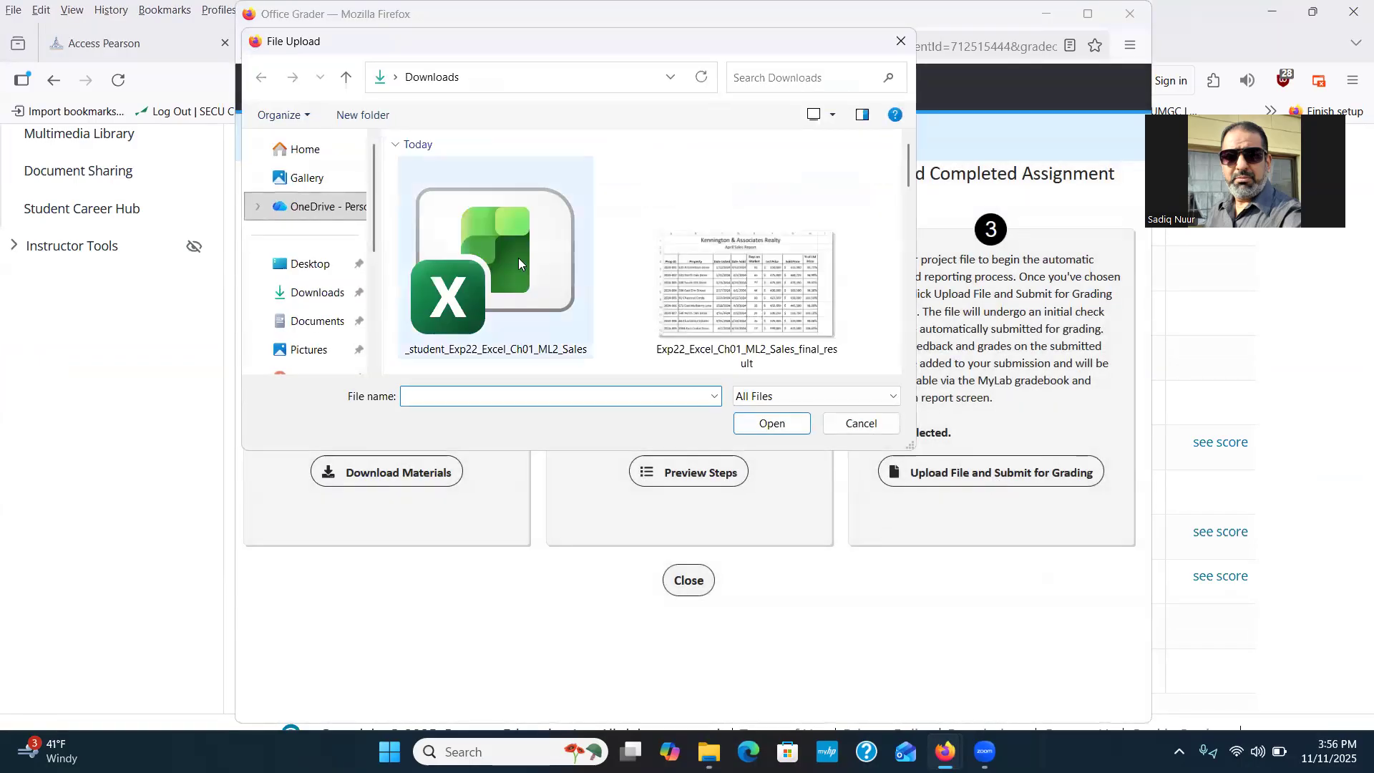
{"action": "left_click", "coordinate": [506, 252]}
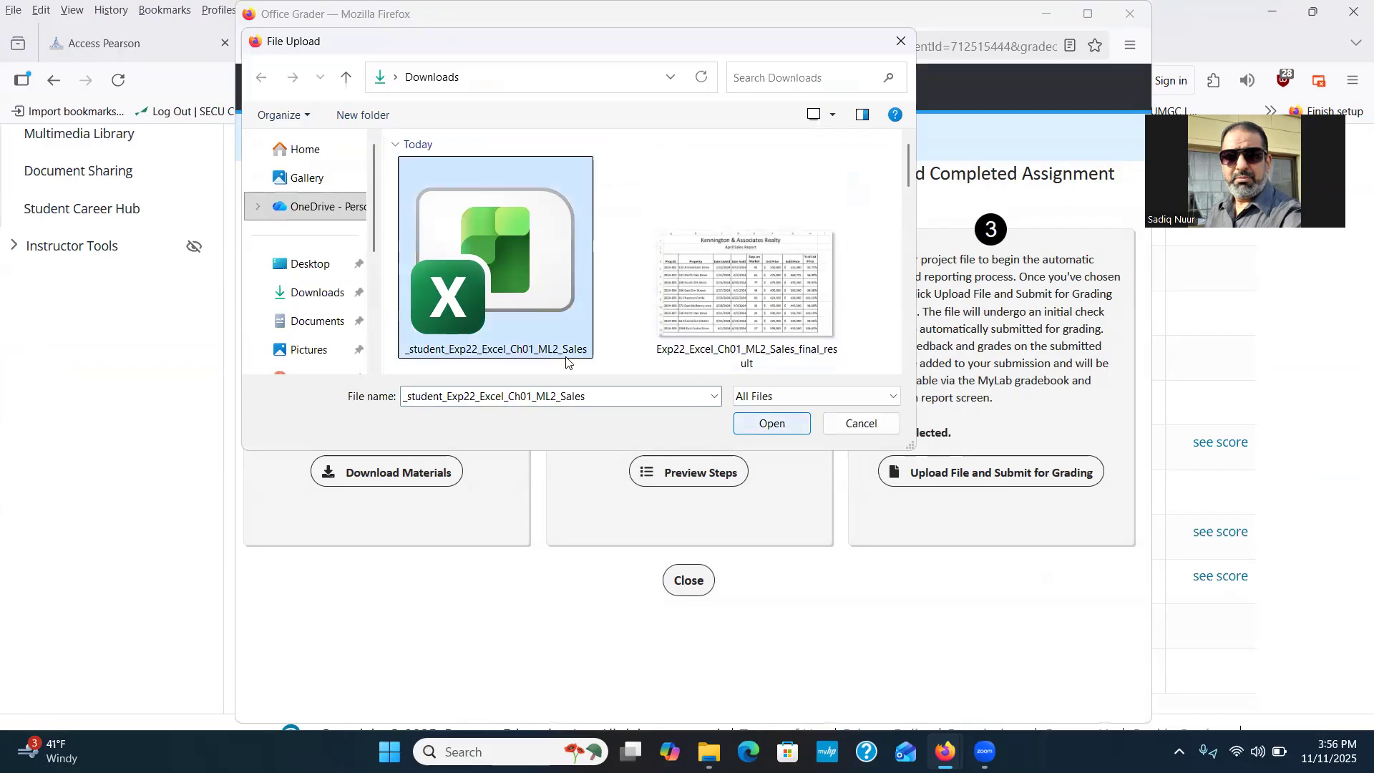
{"action": "left_click", "coordinate": [323, 294]}
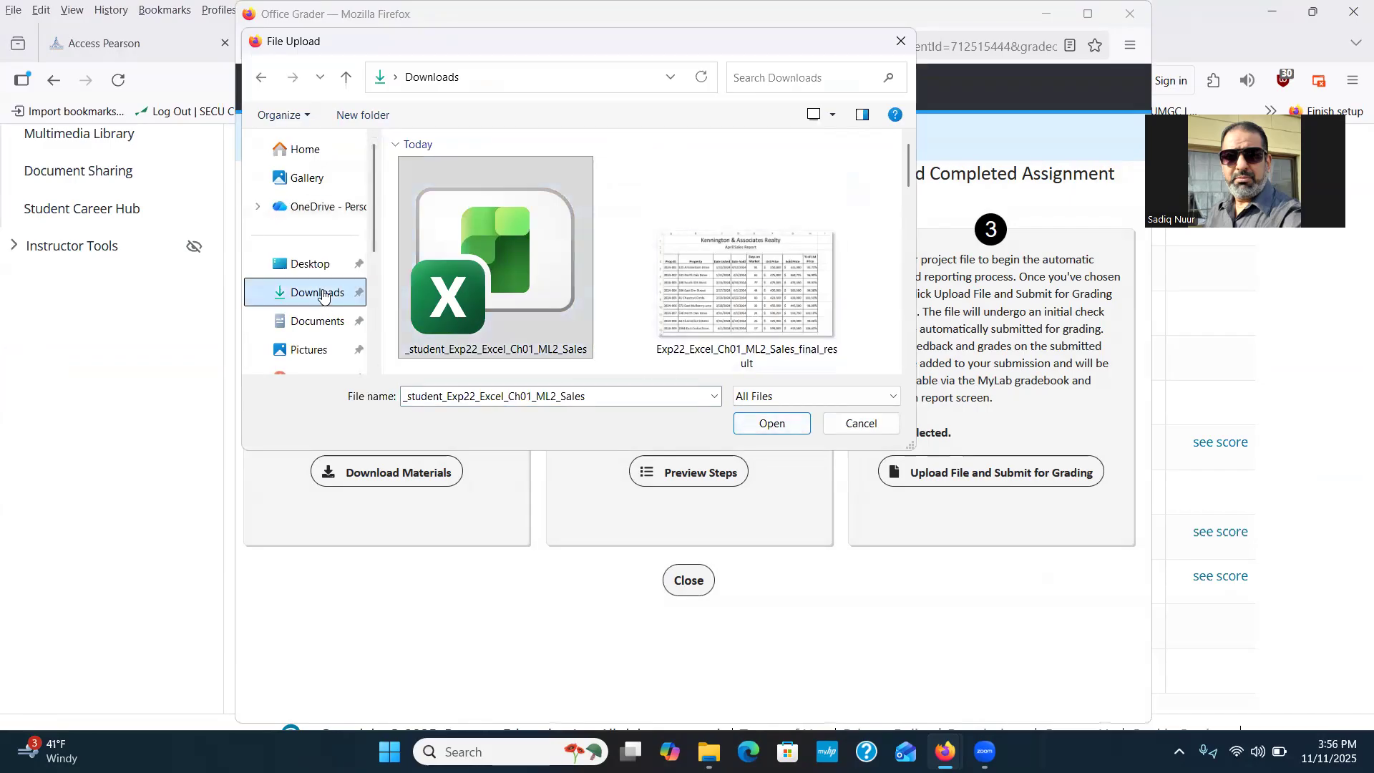
{"action": "left_click", "coordinate": [760, 423]}
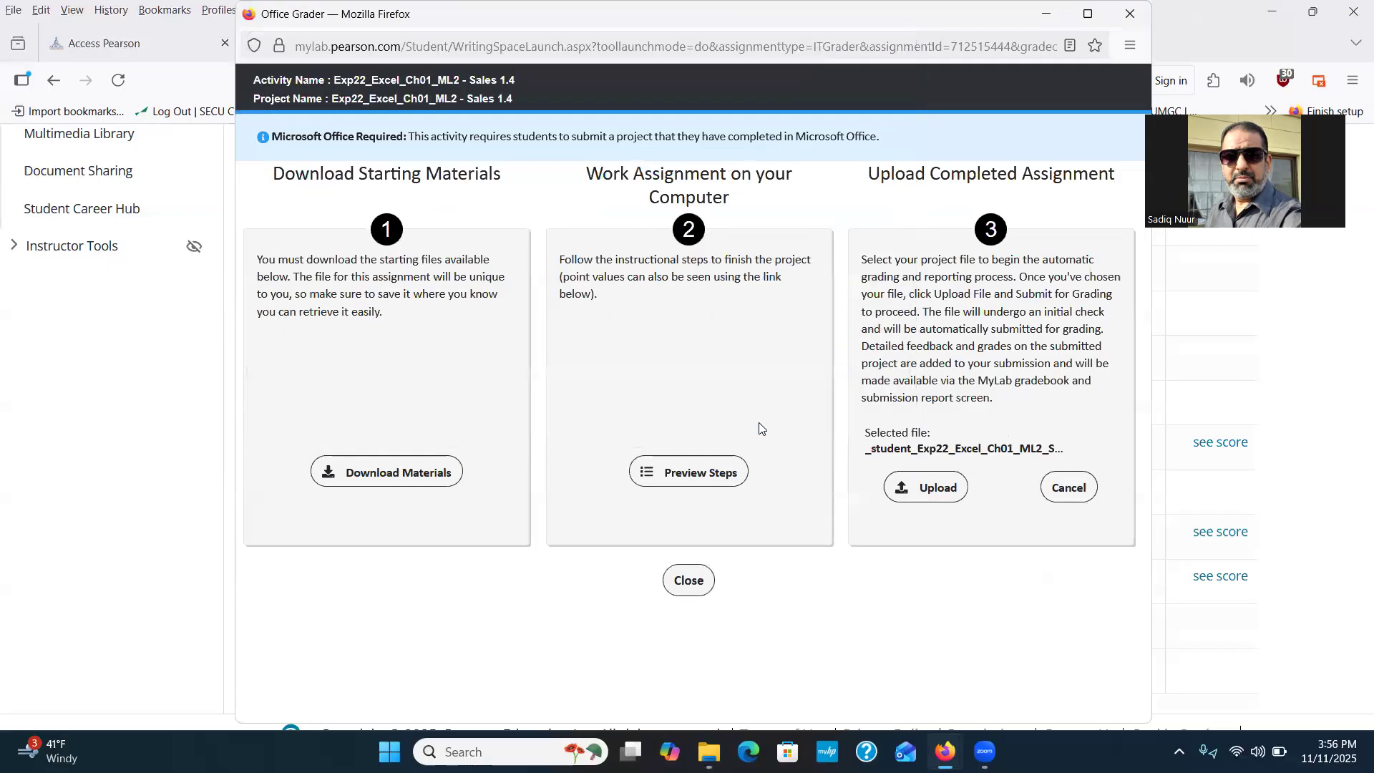
{"action": "left_click", "coordinate": [920, 488]}
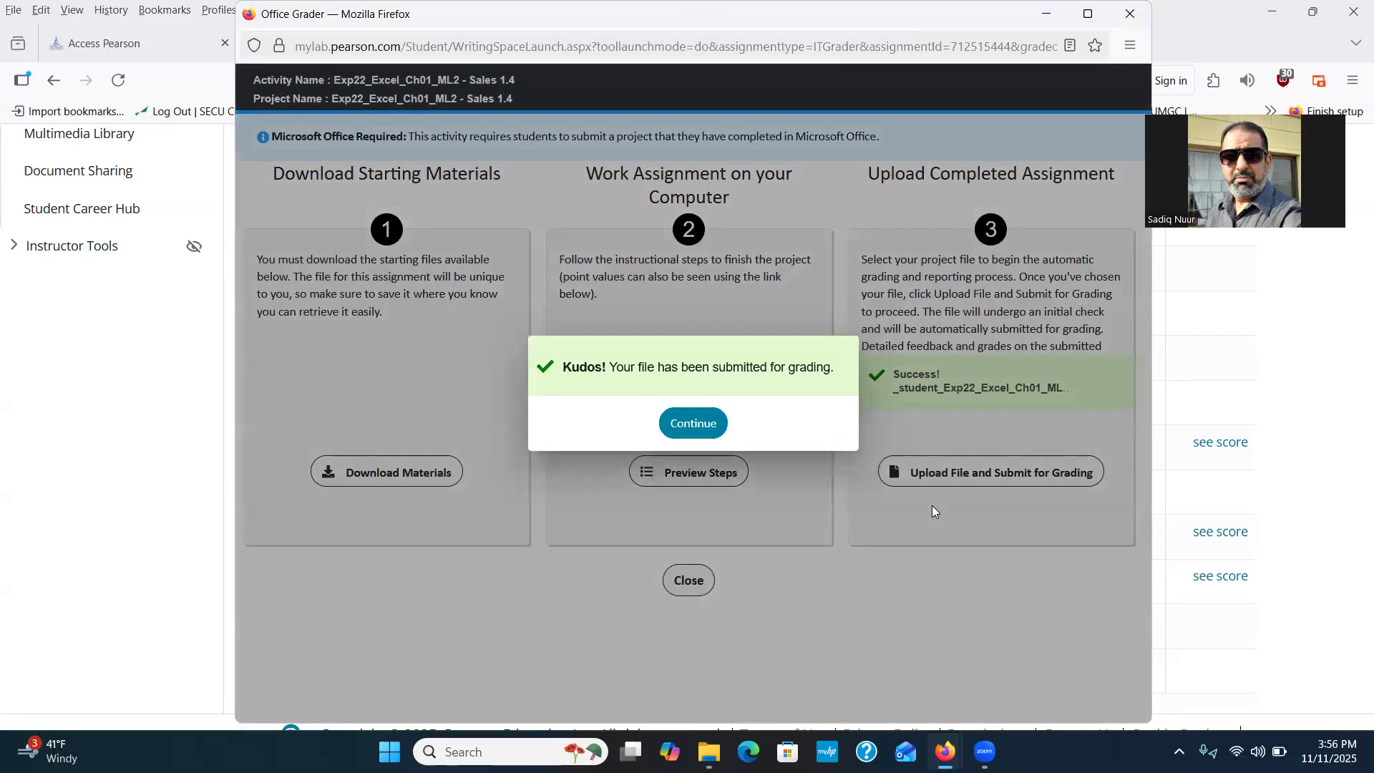
{"action": "left_click", "coordinate": [700, 423]}
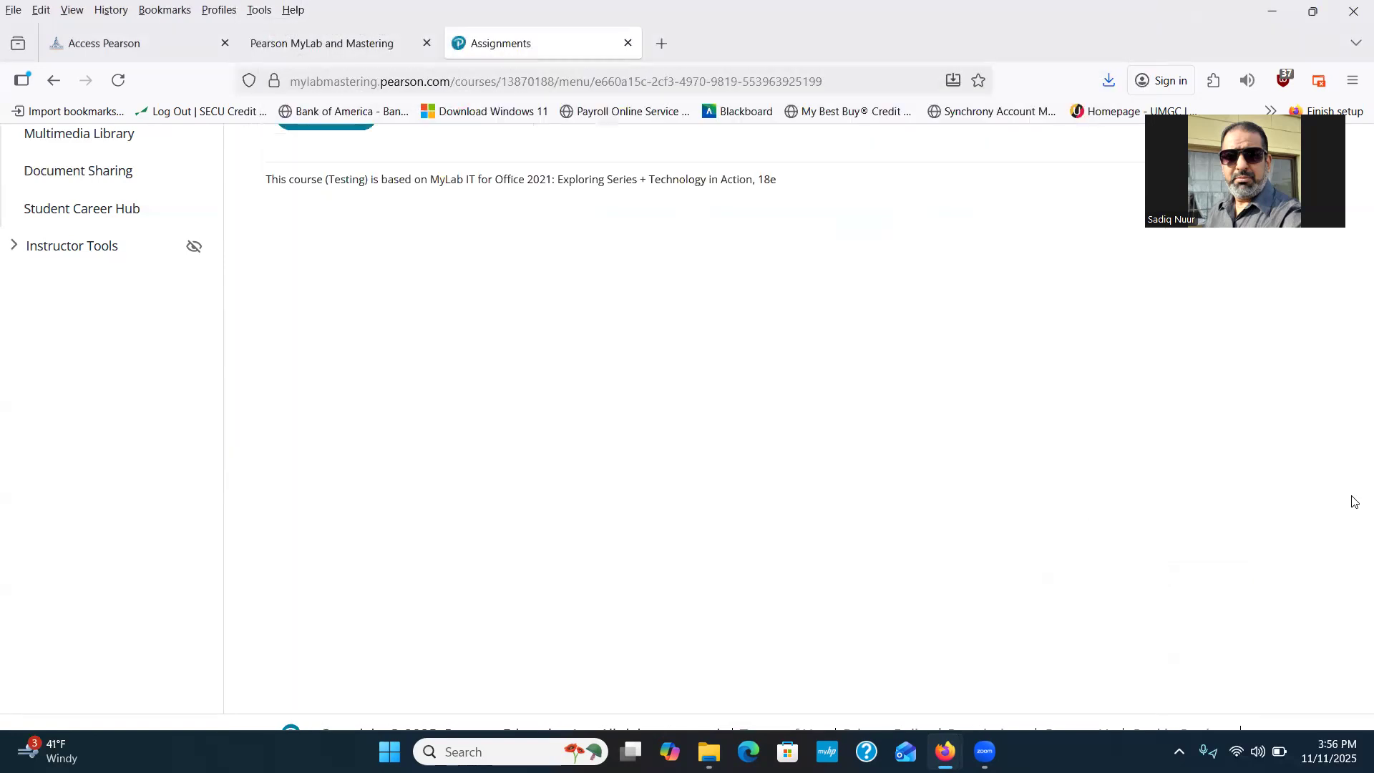
Step: Check the current score of the Sales 1.4 resubmission in the Homework Summary and circle it with a freehand annotation
{"action": "left_click_drag", "start_coordinate": [1355, 477], "coordinate": [1355, 277]}
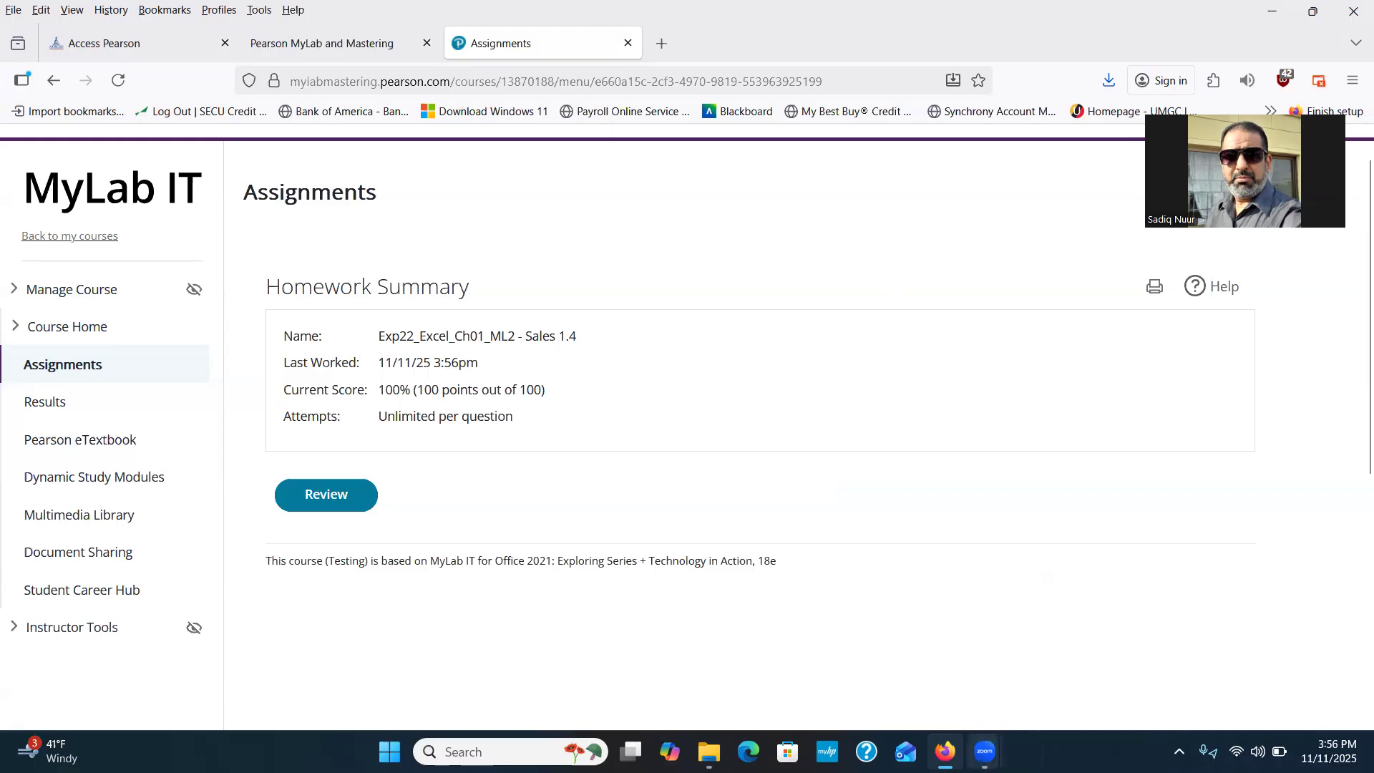
{"action": "mouse_move", "coordinate": [985, 751]}
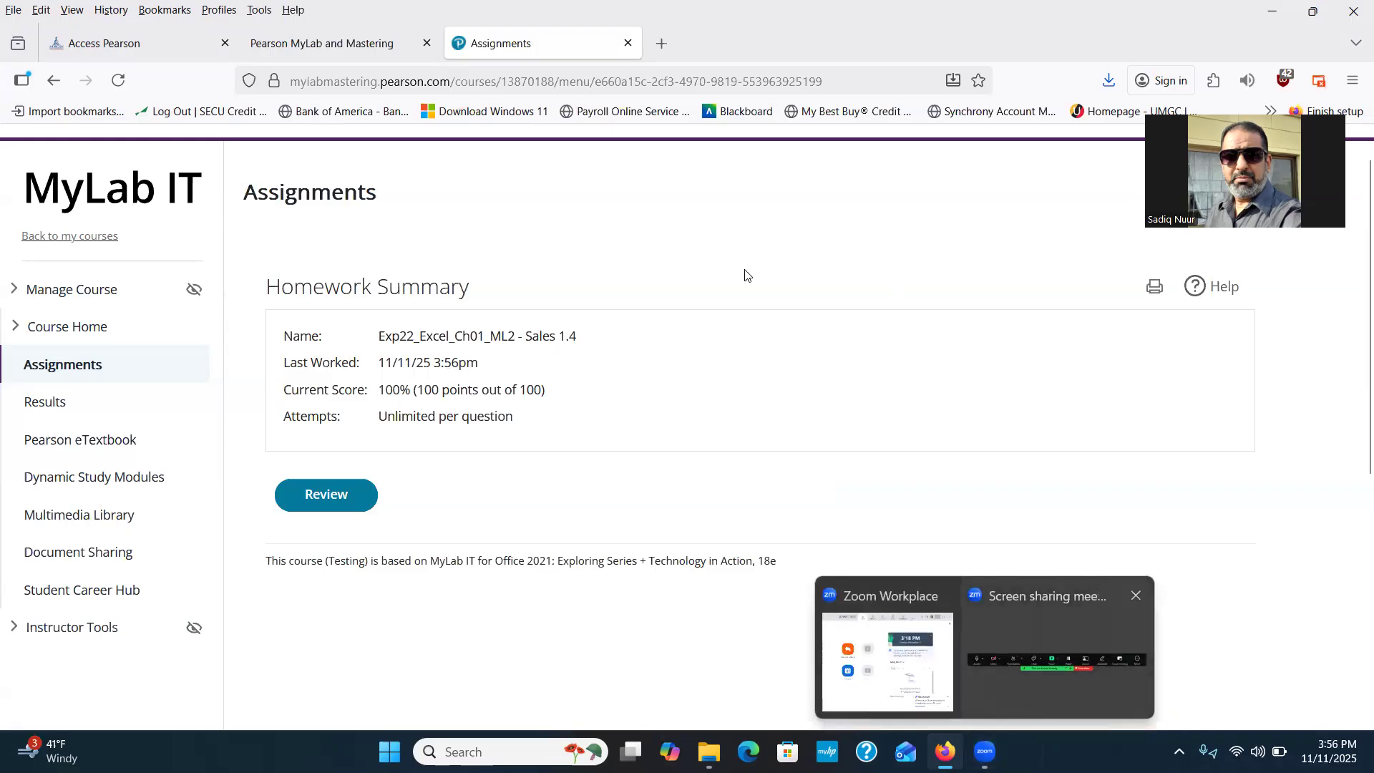
{"action": "mouse_move", "coordinate": [571, 279]}
{"action": "left_mouse_down"}
{"action": "mouse_move", "coordinate": [487, 263]}
{"action": "mouse_move", "coordinate": [369, 347]}
{"action": "mouse_move", "coordinate": [361, 383]}
{"action": "mouse_move", "coordinate": [528, 411]}
{"action": "mouse_move", "coordinate": [559, 372]}
{"action": "mouse_move", "coordinate": [365, 371]}
{"action": "left_mouse_up"}
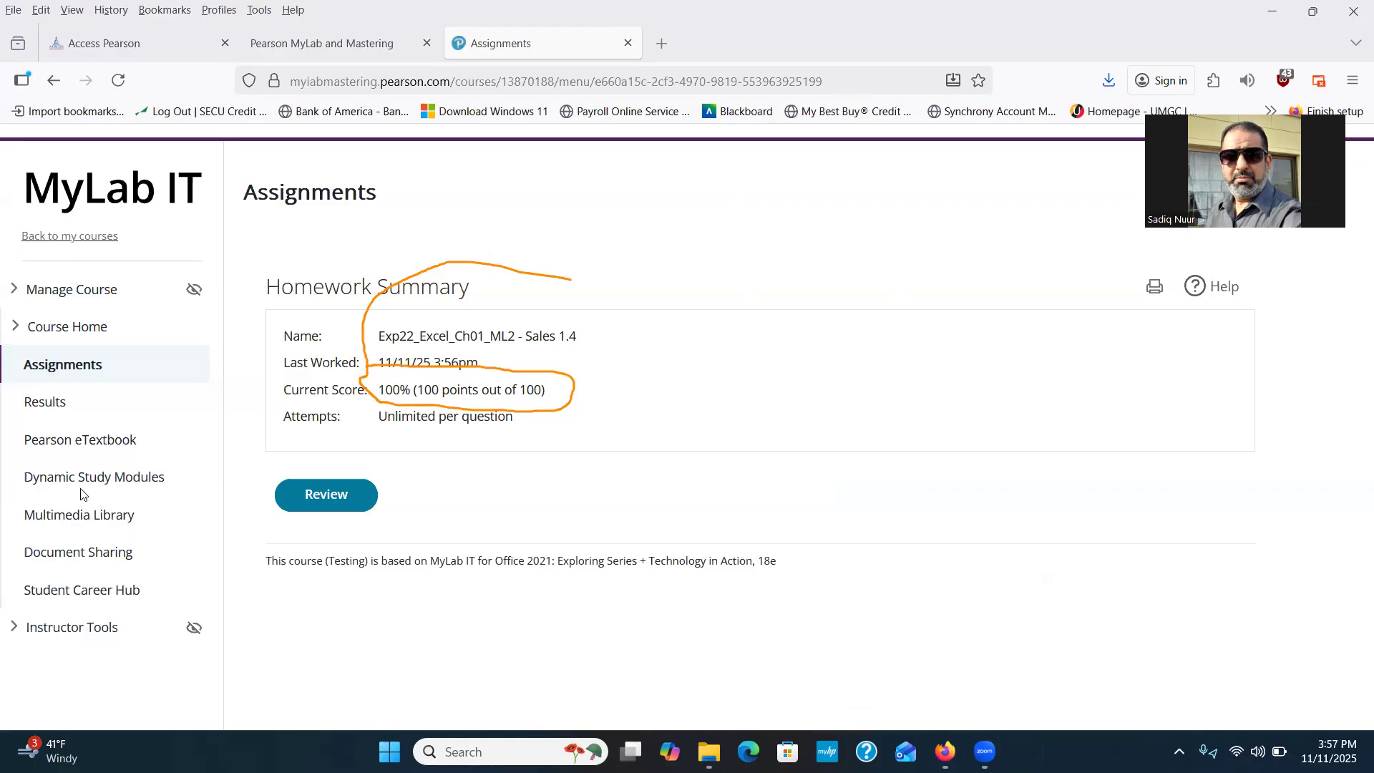
Step: Open the review of the second submission, examine the points earned for each instruction on its score card, and close the report
{"action": "left_click", "coordinate": [322, 496]}
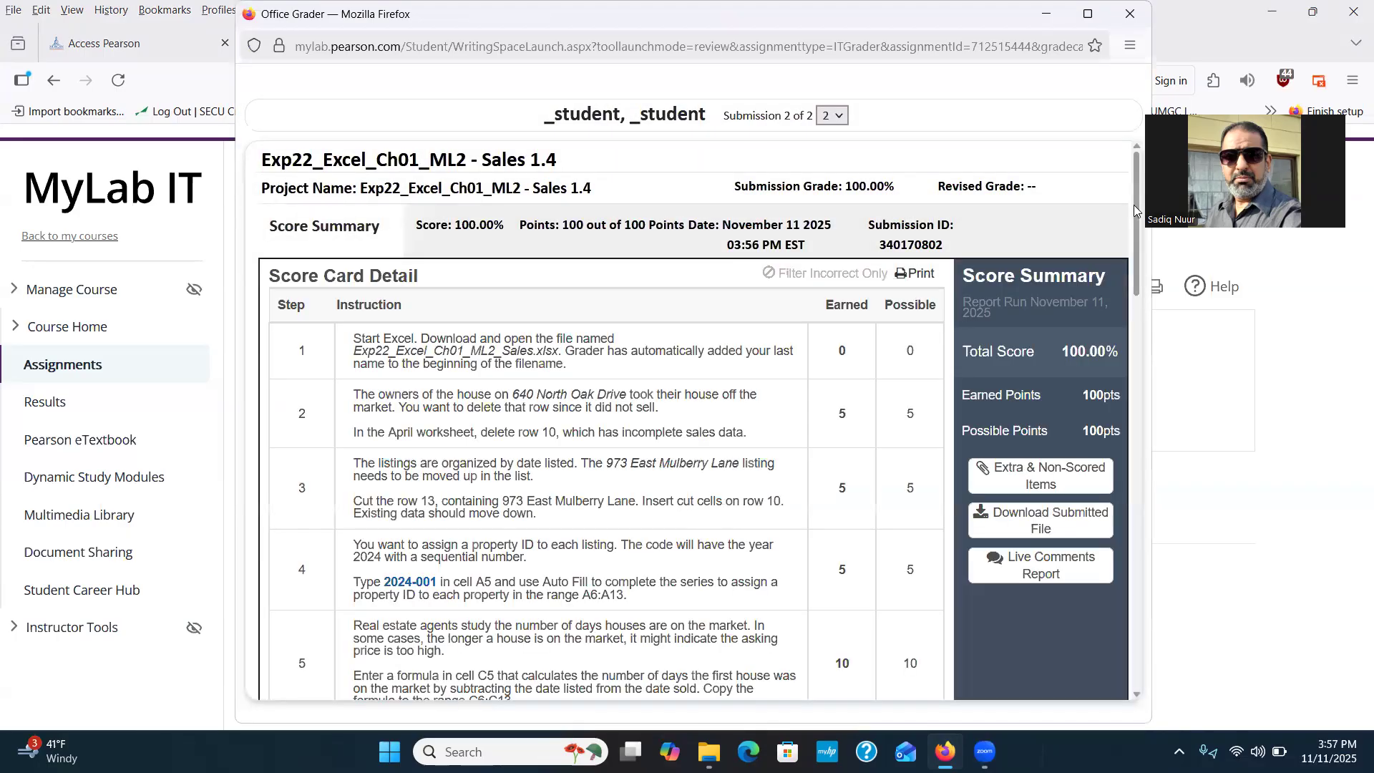
{"action": "left_click_drag", "start_coordinate": [1134, 205], "coordinate": [1149, 533]}
{"action": "left_click_drag", "start_coordinate": [1152, 625], "coordinate": [1150, 242]}
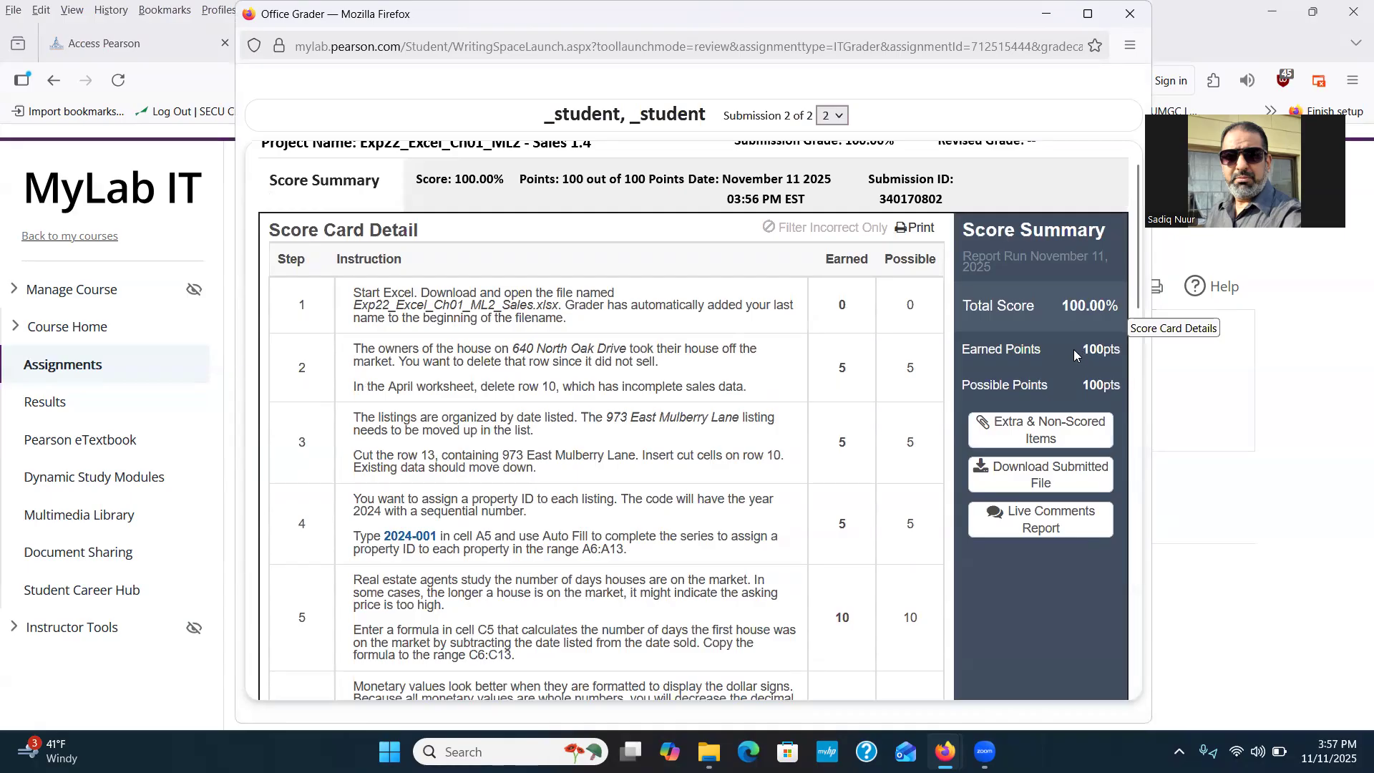
{"action": "left_click", "coordinate": [1130, 14]}
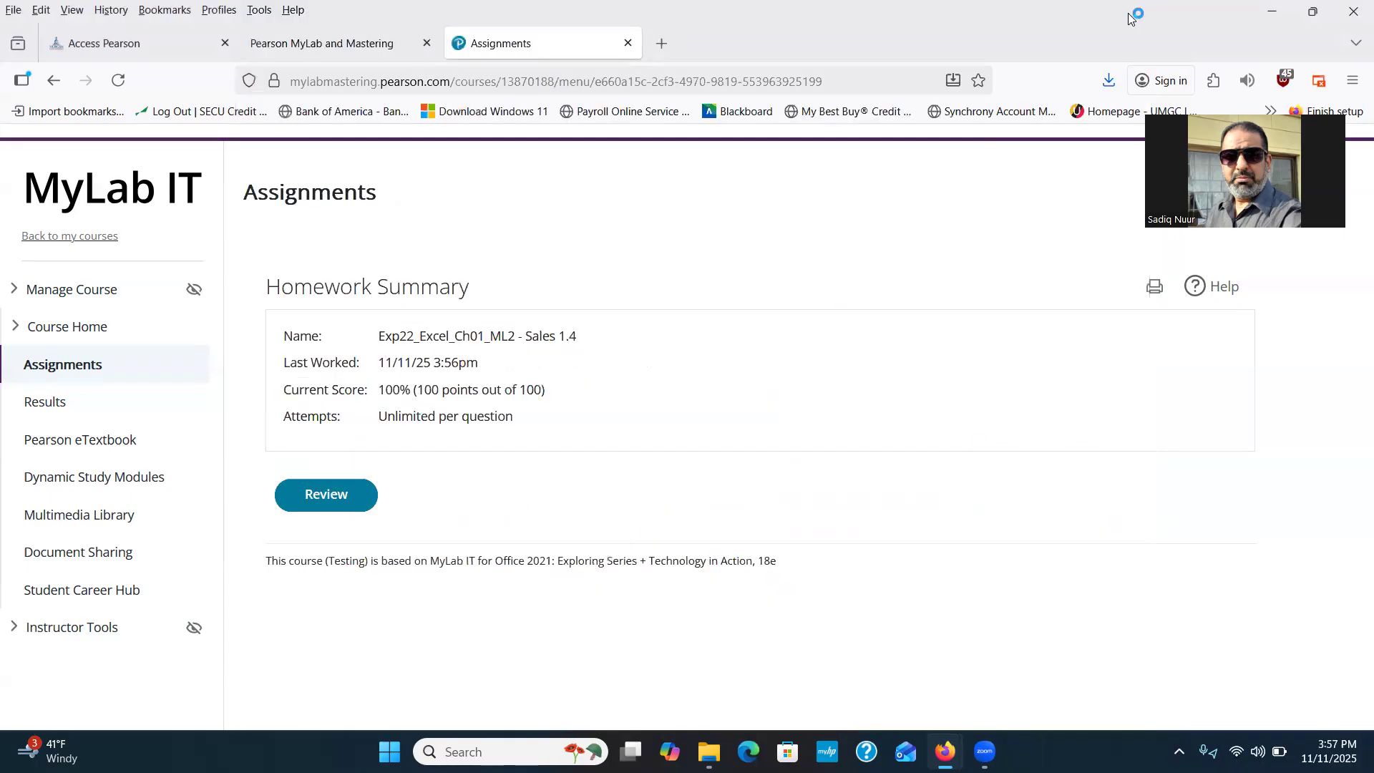